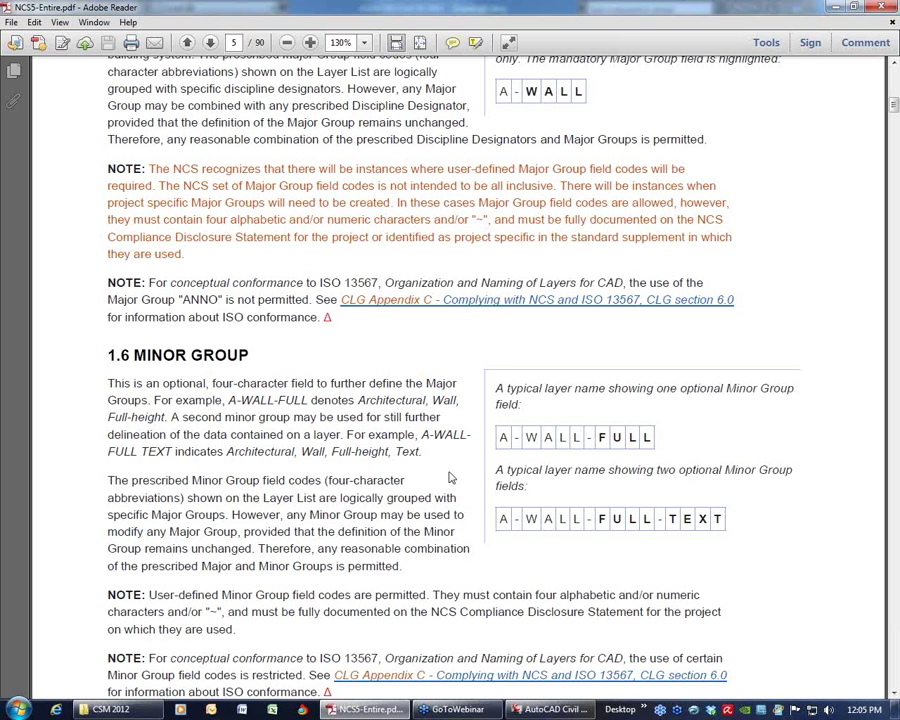
- Read the Status (Phase) section of the NCS PDF and highlight A-WALL-FULL-TEXT in its example layer name
scroll(450, 474, "down", 10)
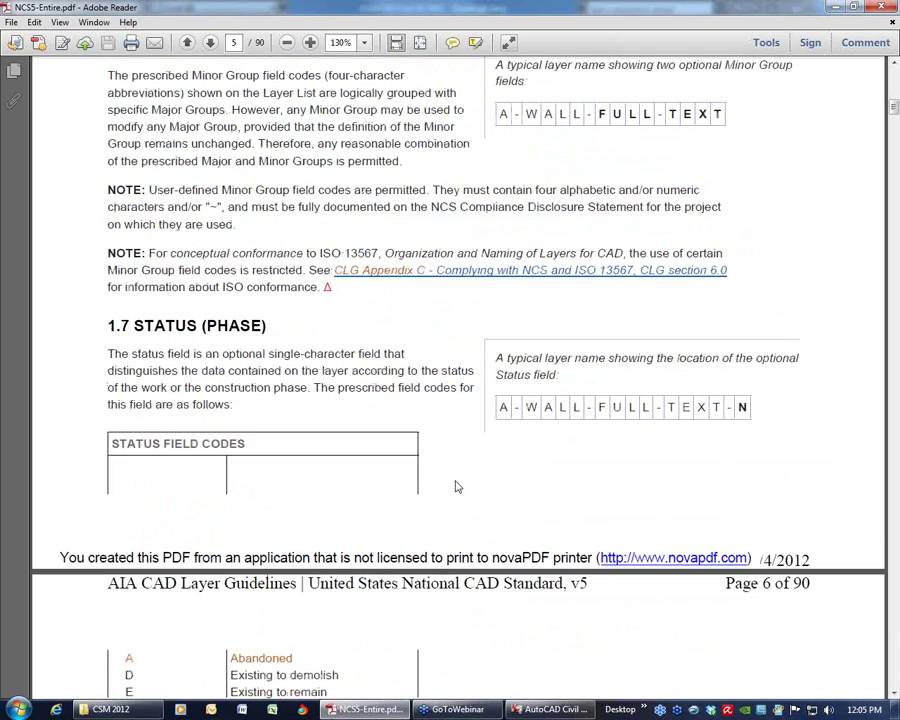
scroll(462, 466, "down", 3)
scroll(480, 434, "up", 1)
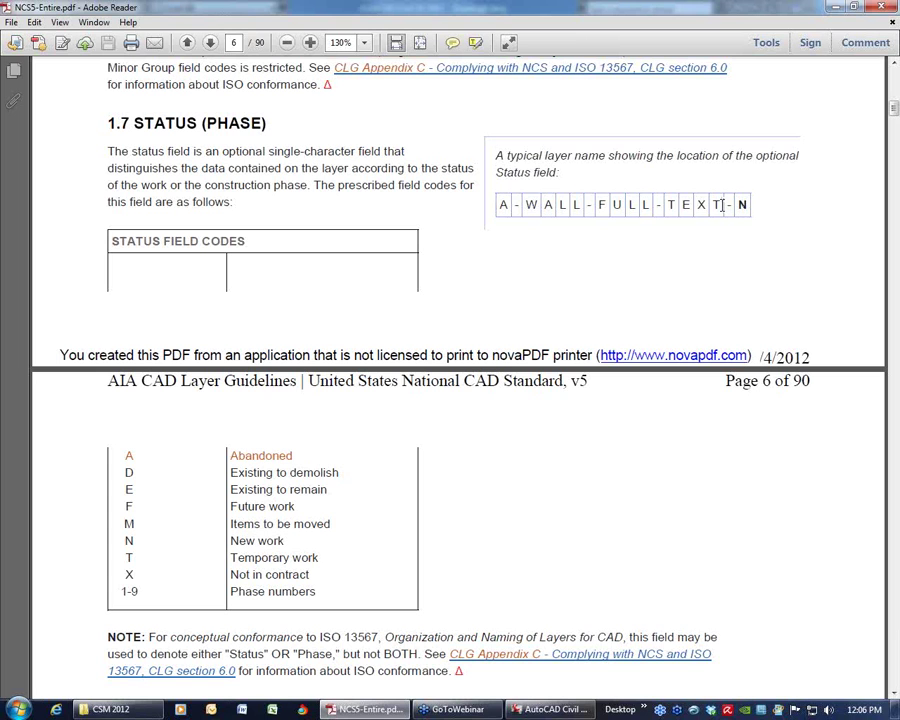
left_click_drag(722, 205, 504, 207)
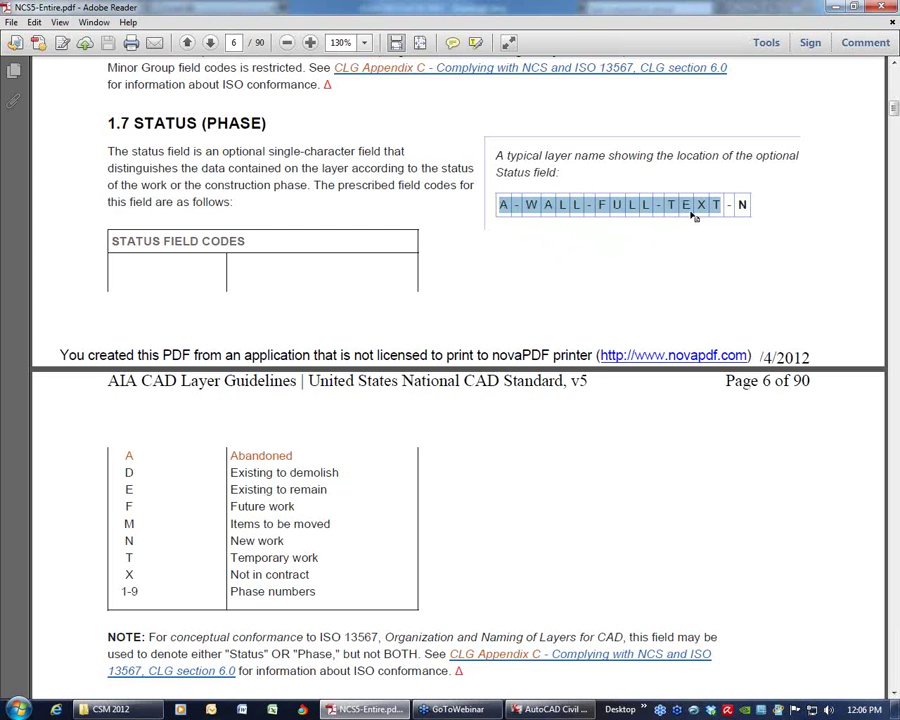
- Switch to AutoCAD Civil 3D and bring up the EX-TOPO.dwg drawing
left_click(835, 8)
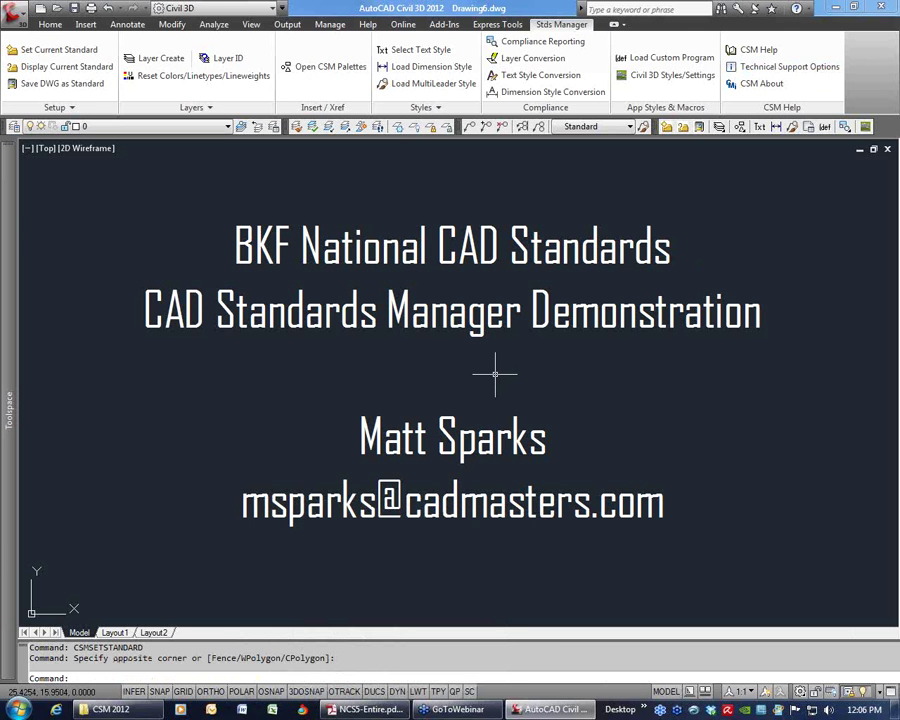
key("ctrl+Tab")
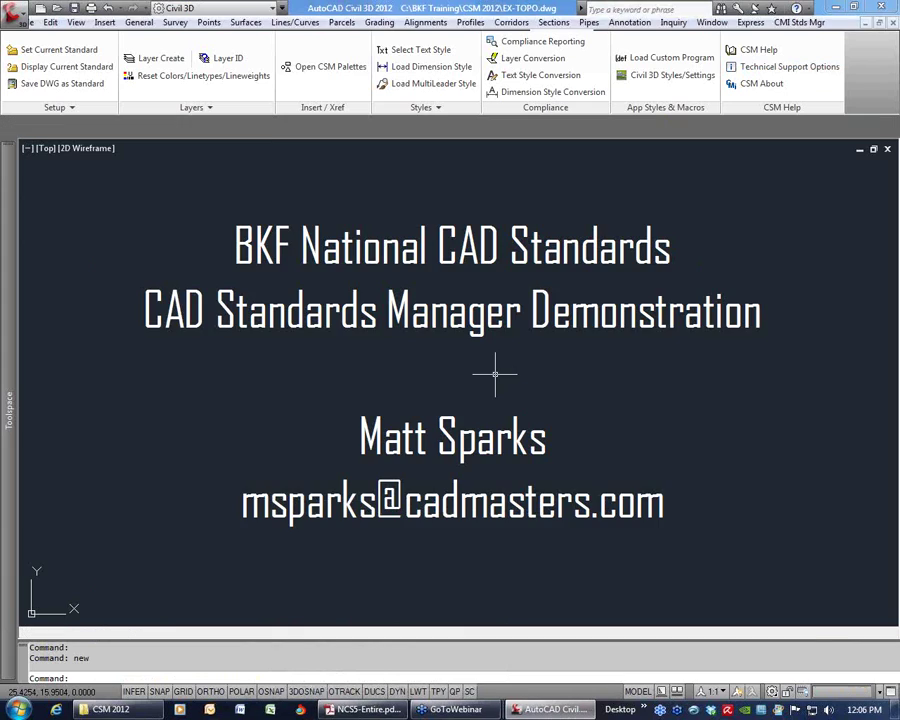
middle_click_drag(486, 428, 495, 355)
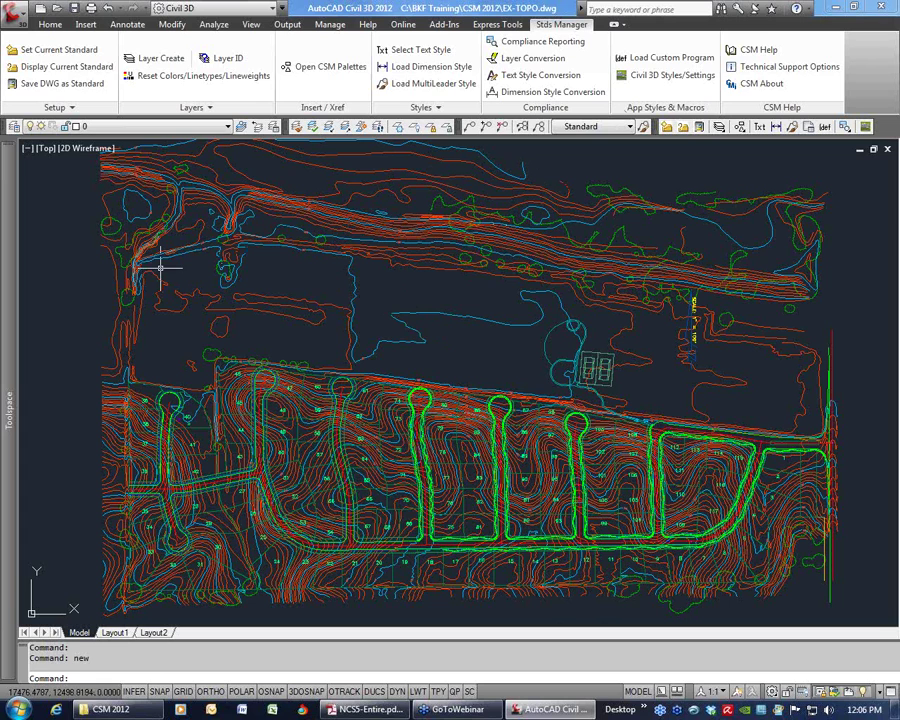
- Display the CAD standard currently assigned to the drawing, then dismiss the information message
left_click(81, 68)
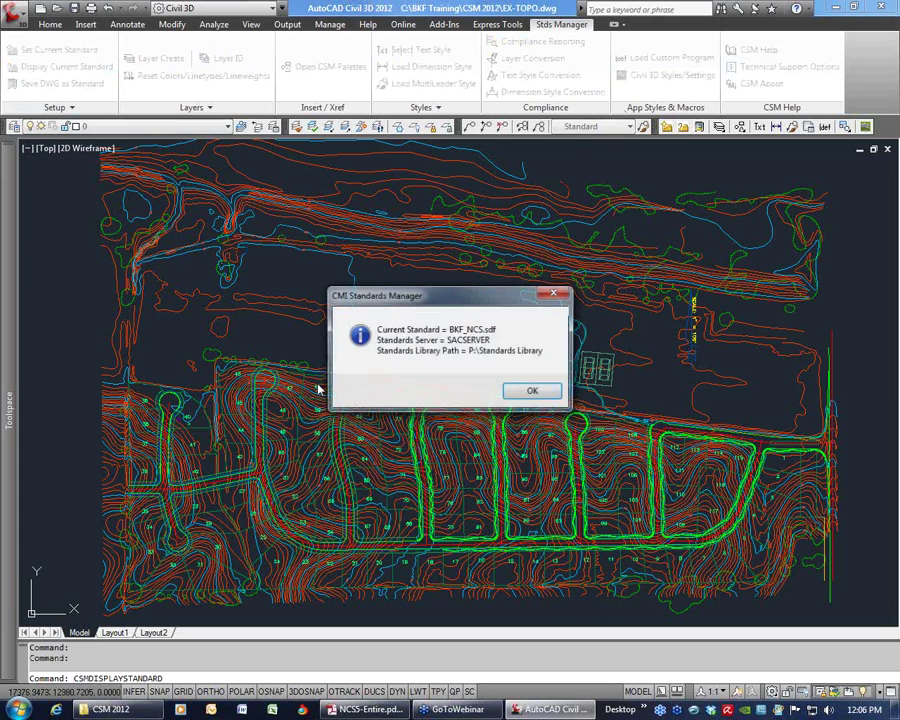
left_click(531, 391)
mouse_move(360, 388)
middle_mouse_down()
mouse_move(436, 396)
mouse_move(551, 382)
middle_mouse_up()
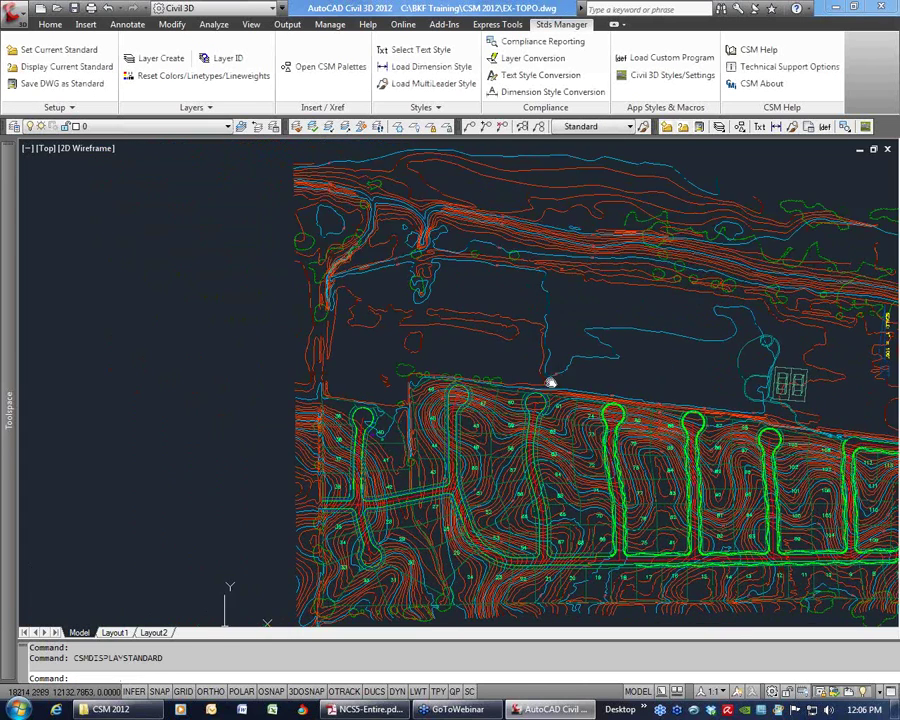
- Open the Standards Manager Layer Creation tool, enlarge the layer source area and keep the Civil_Survey discipline
left_click(160, 58)
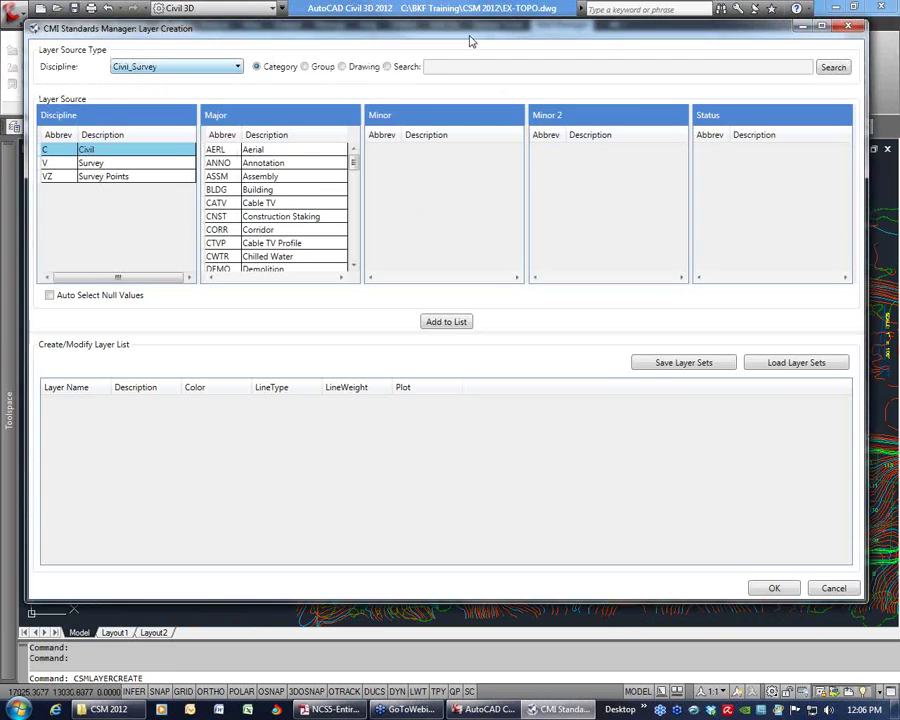
left_click_drag(472, 35, 481, 41)
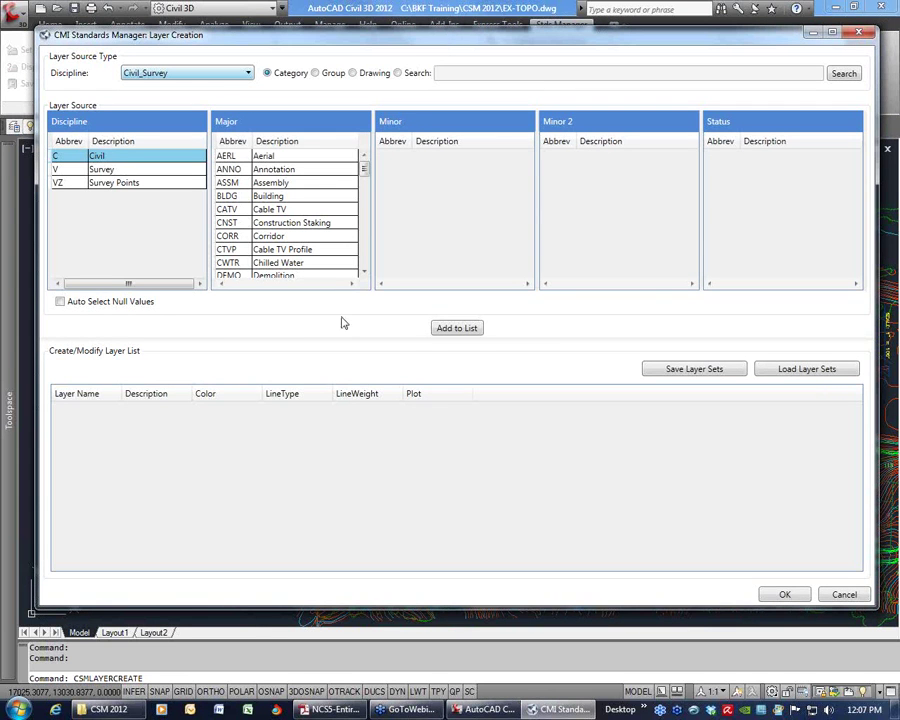
left_click_drag(343, 341, 343, 381)
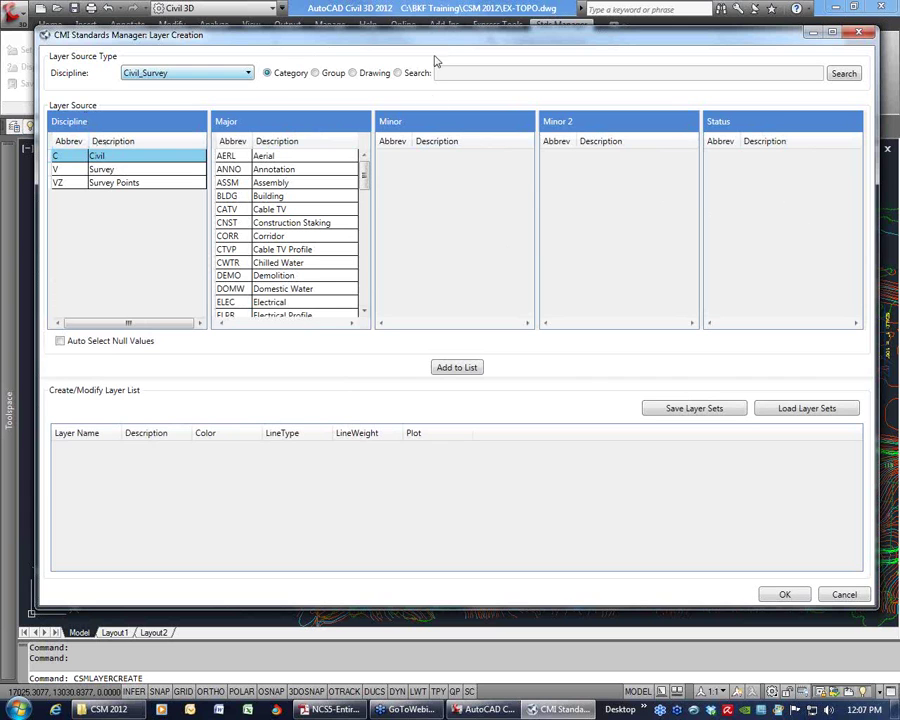
left_click(223, 75)
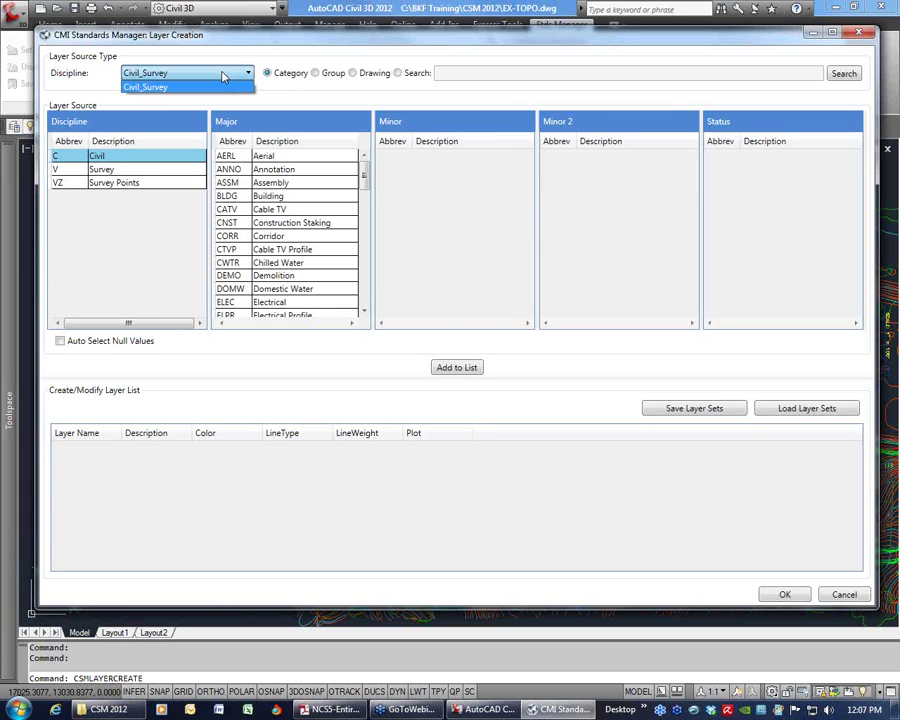
left_click(218, 75)
- Add a Civil, Grading, Breakline layer with NULL second minor group and NULL status to the list, and widen the layer name column
left_click(127, 158)
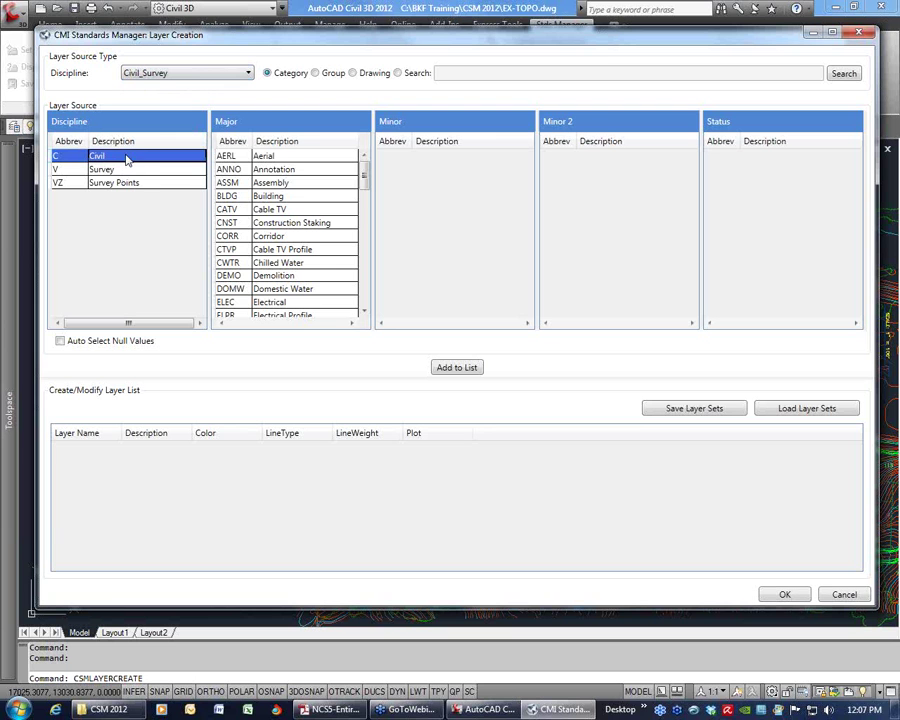
scroll(304, 245, "down", 4)
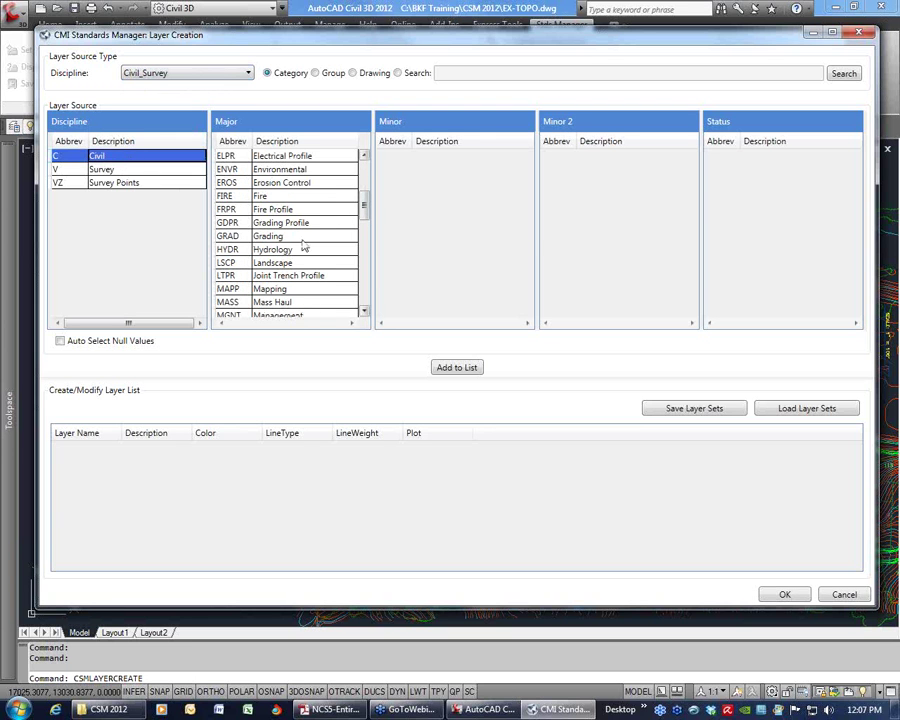
left_click(275, 236)
left_click(460, 197)
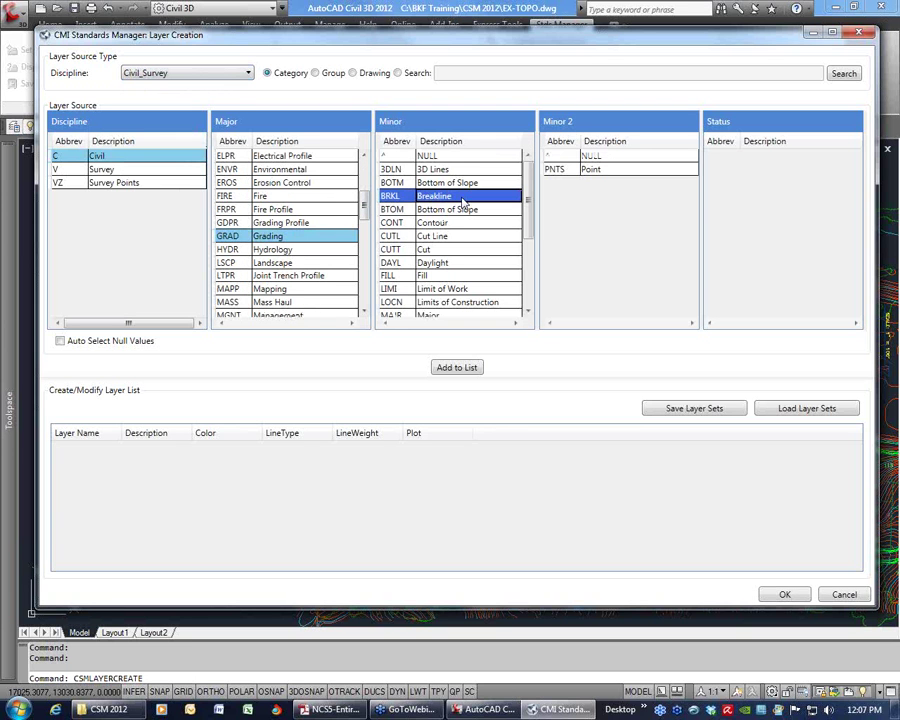
left_click(590, 156)
left_click(756, 156)
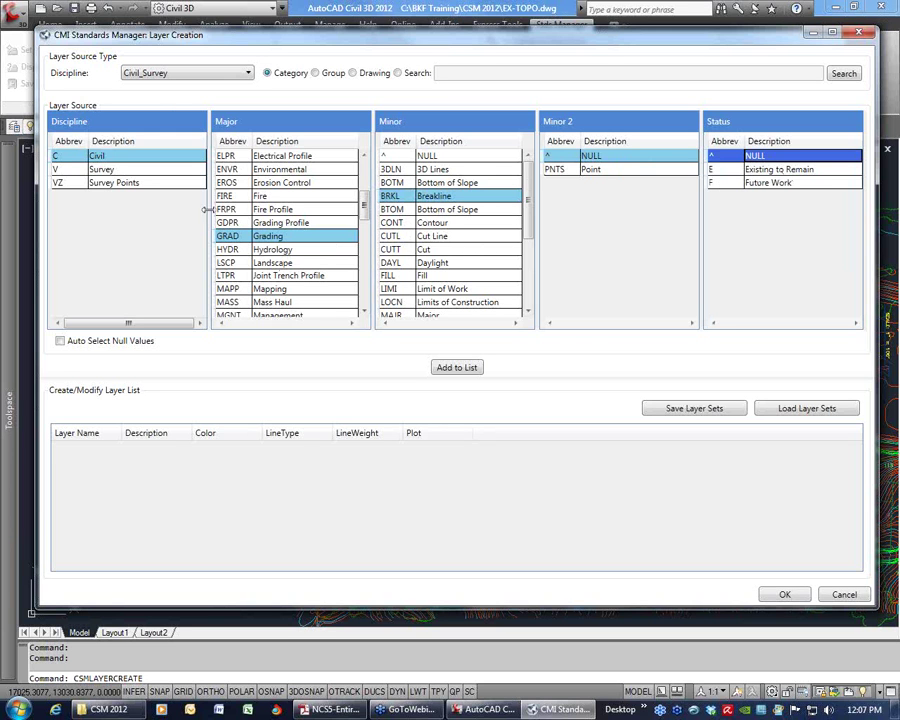
left_click(460, 370)
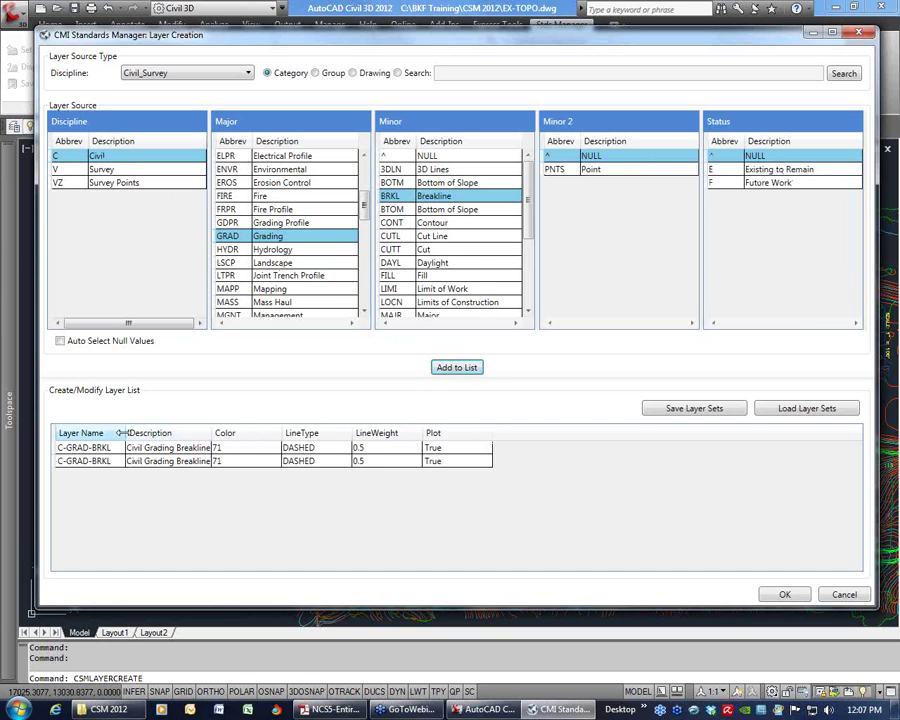
left_click_drag(122, 433, 136, 433)
- Add a Civil, Fire Profile, Line, Text layer with Existing to Remain status to the list, and widen the layer name column
left_click(262, 210)
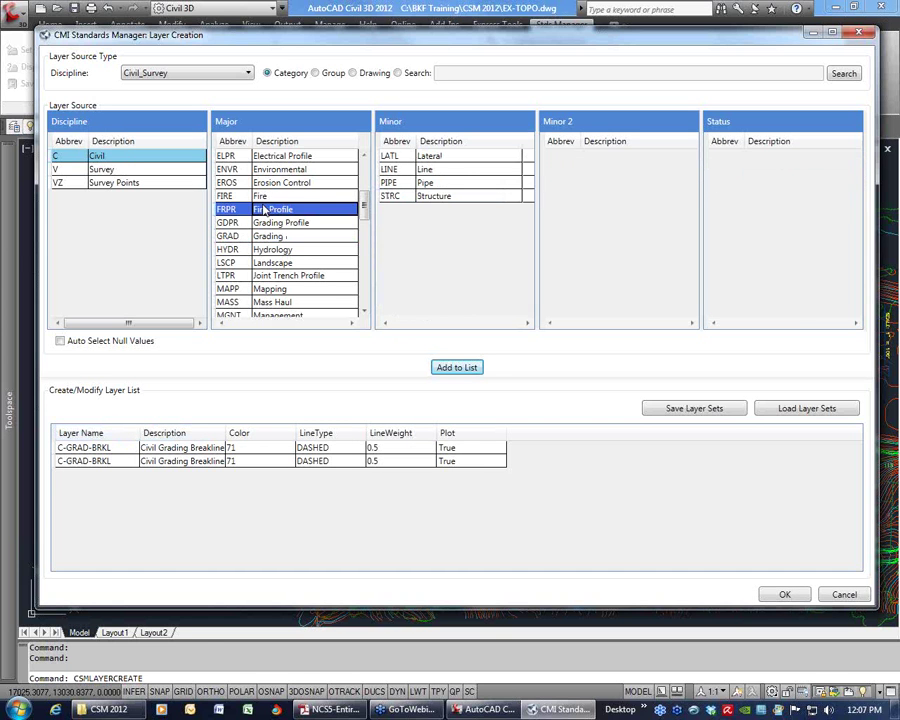
left_click(471, 172)
left_click(592, 169)
left_click(760, 157)
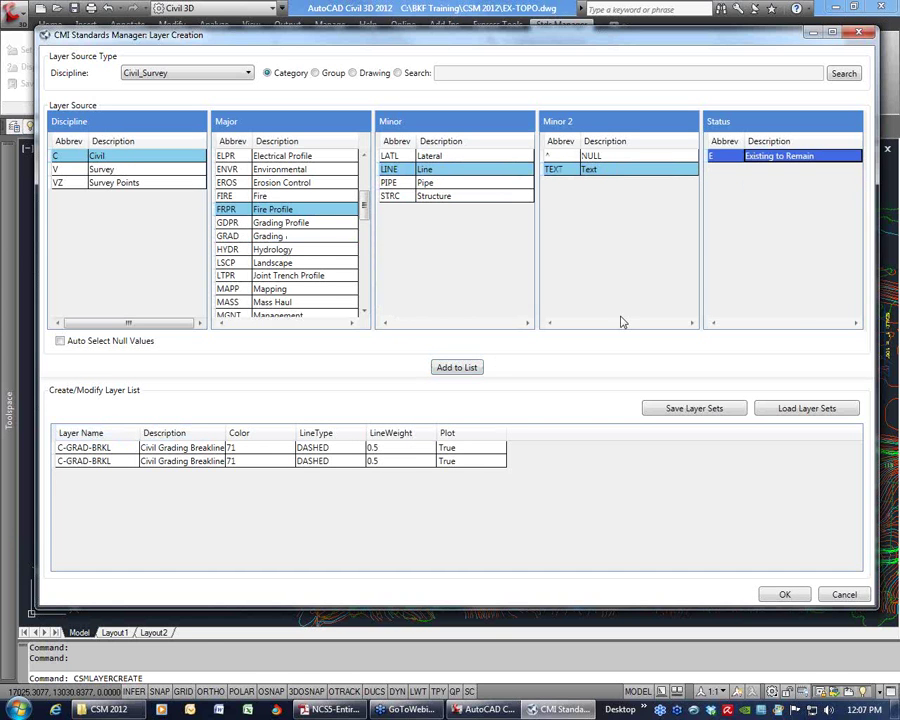
left_click(466, 370)
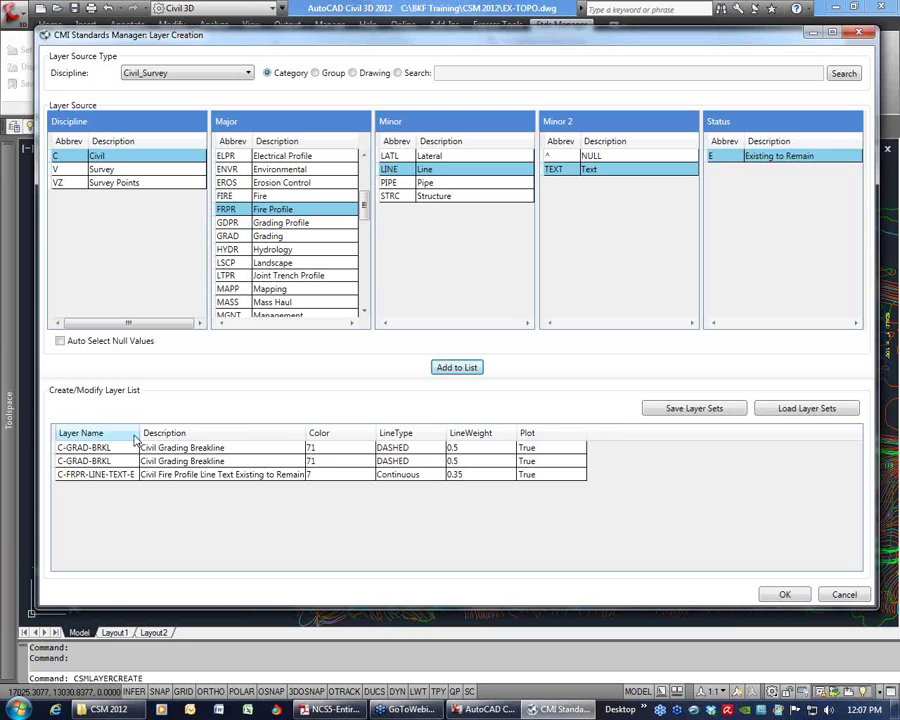
left_click_drag(141, 432, 171, 432)
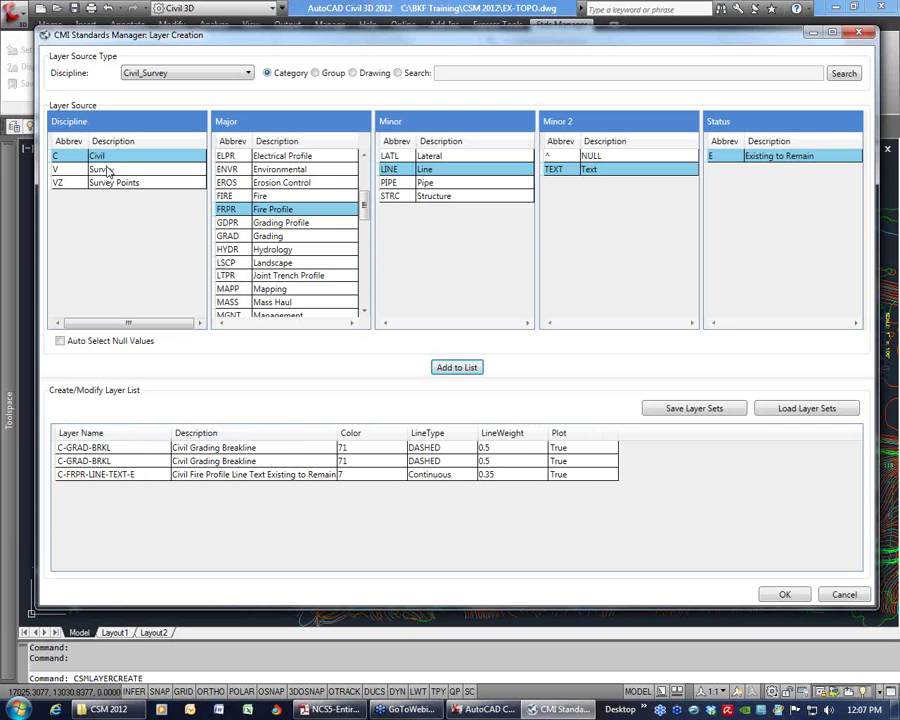
- Check the major groups offered under the Survey and Survey Points disciplines, then return to Civil
left_click(80, 169)
left_click(150, 184)
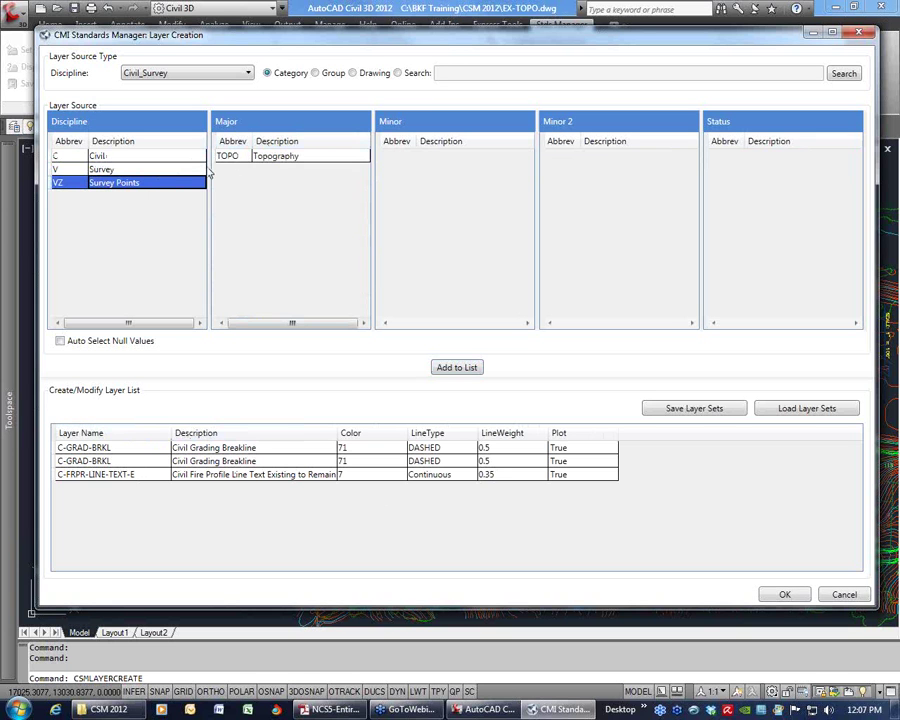
left_click(135, 157)
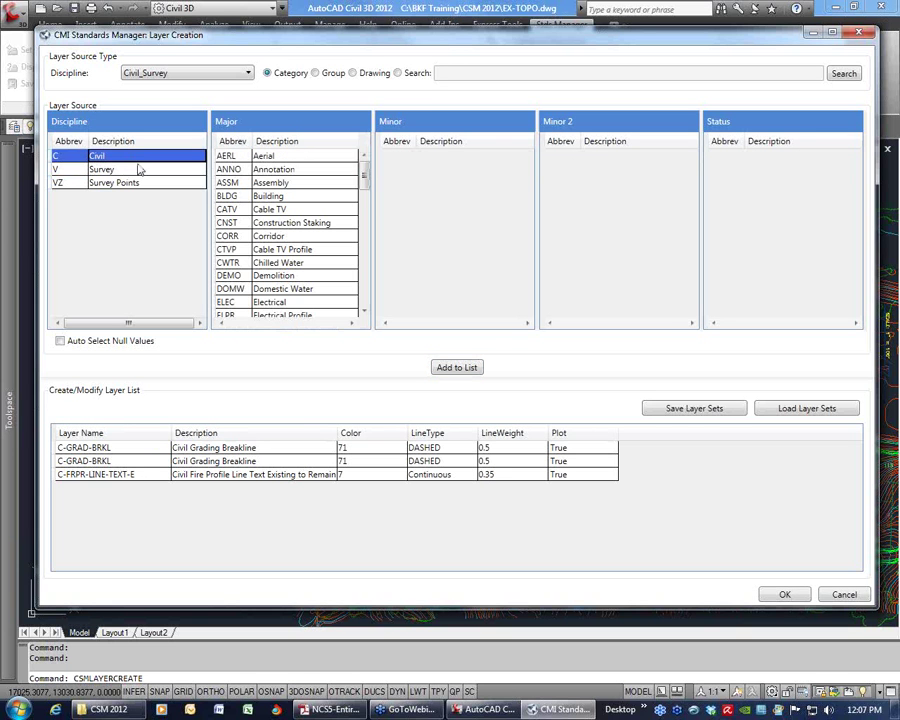
- Add a Civil, Demolition, Hatch, Outline layer with NULL status to the layer list
left_click(300, 237)
left_click(342, 275)
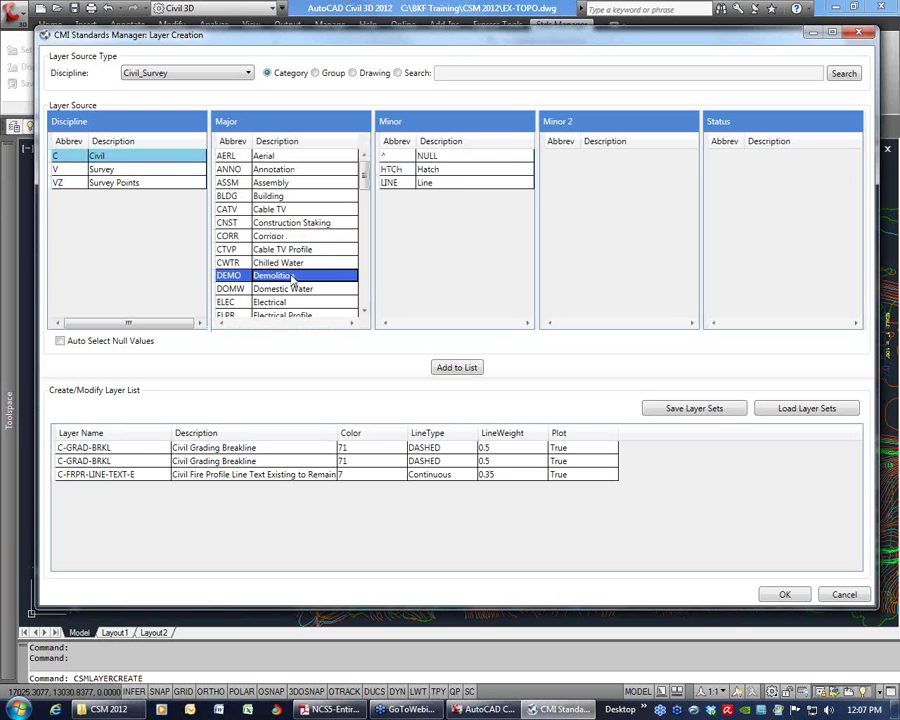
left_click(455, 170)
left_click(616, 170)
left_click(755, 157)
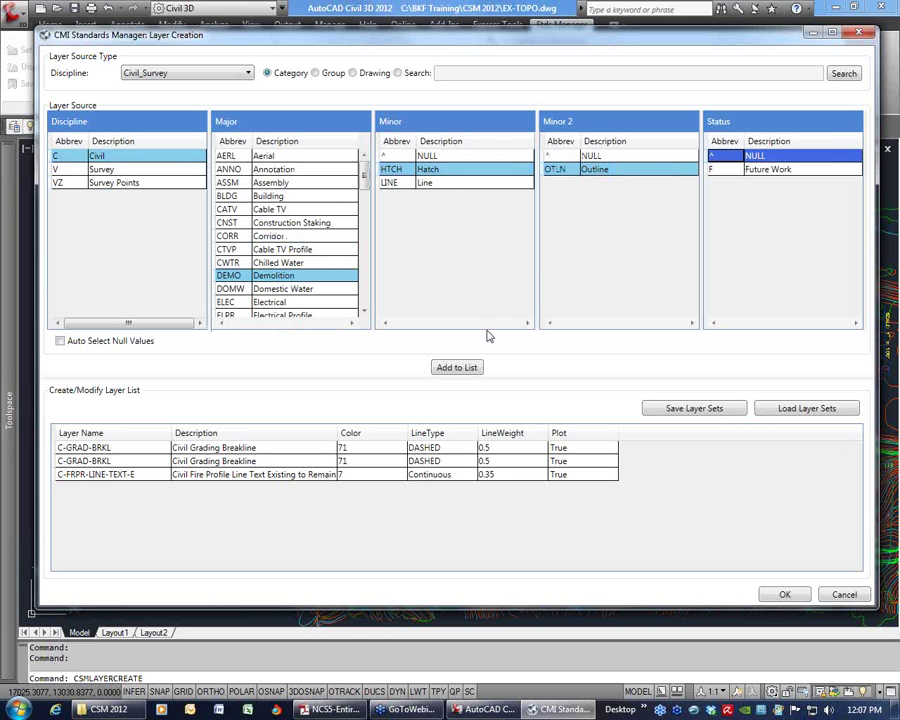
left_click(461, 368)
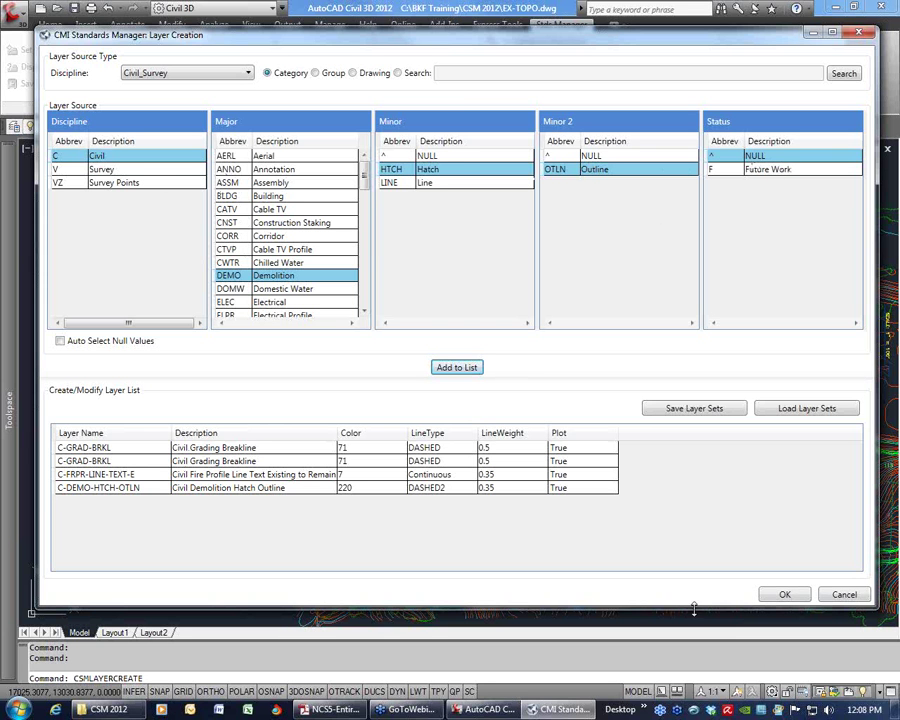
- Create the listed layers in the drawing, check them among its layers and keep C-GRAD-BRKL current
left_click(785, 595)
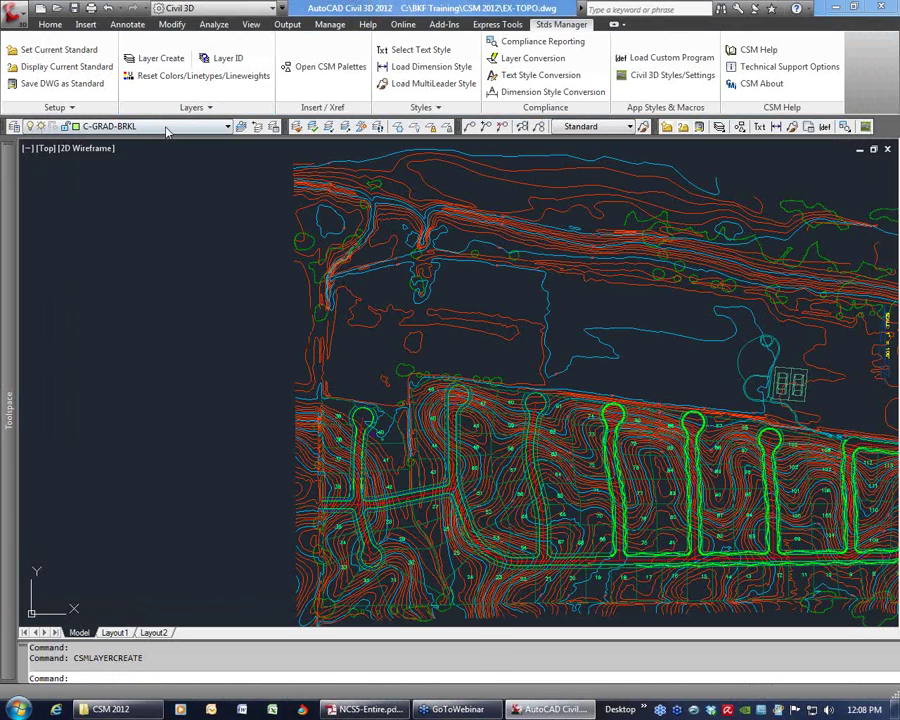
left_click(168, 127)
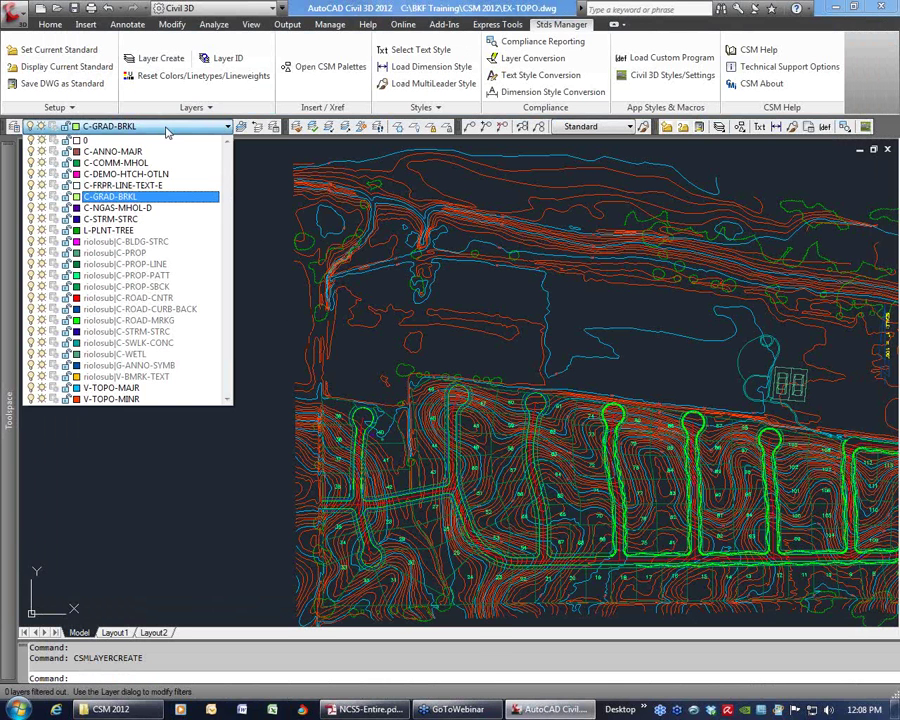
left_click(150, 194)
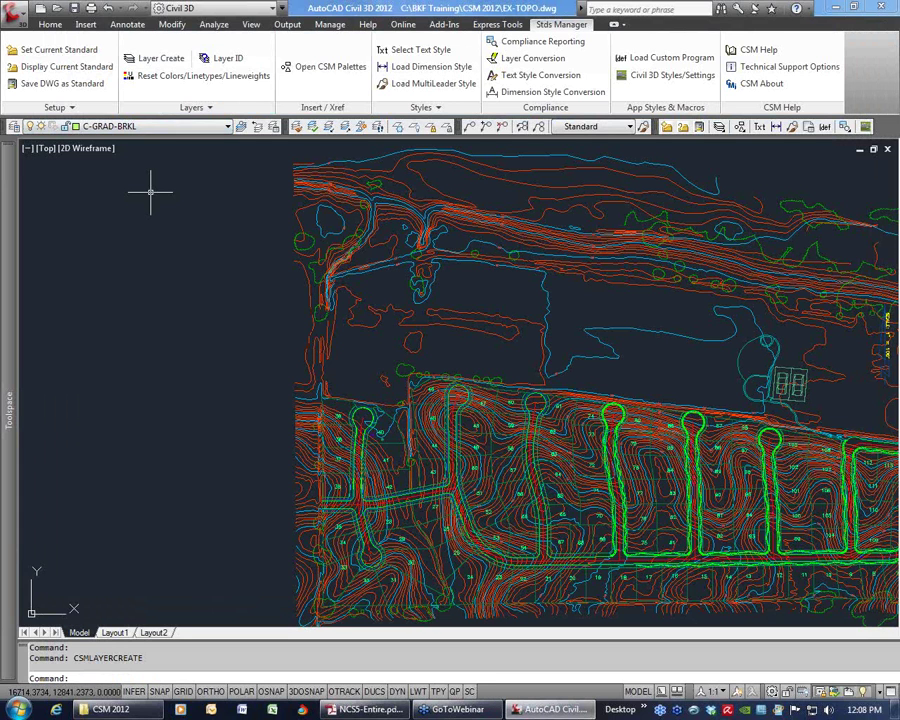
- Reopen Layer Creation, use Group as the layer source type and display the FUTURE MAPPING group's layers
left_click(160, 58)
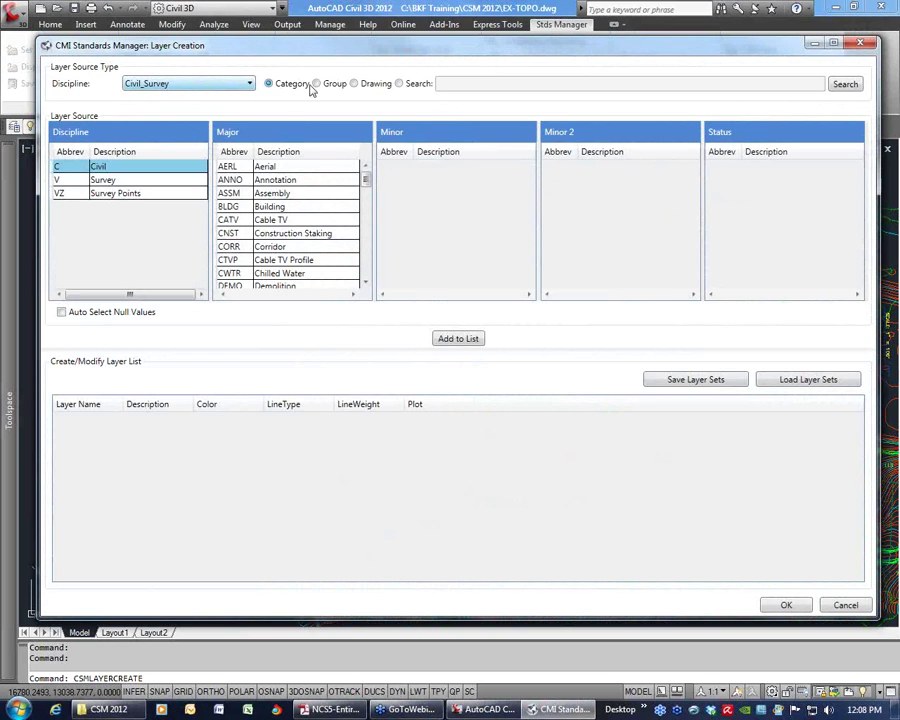
left_click(317, 84)
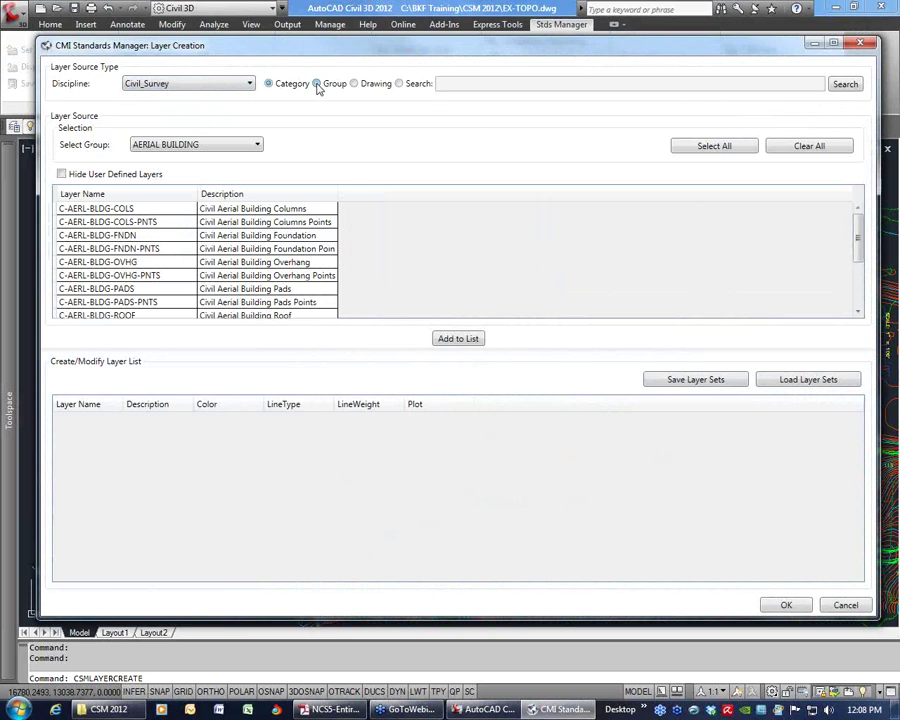
left_click(254, 146)
left_click_drag(303, 179, 310, 252)
left_click_drag(308, 265, 301, 289)
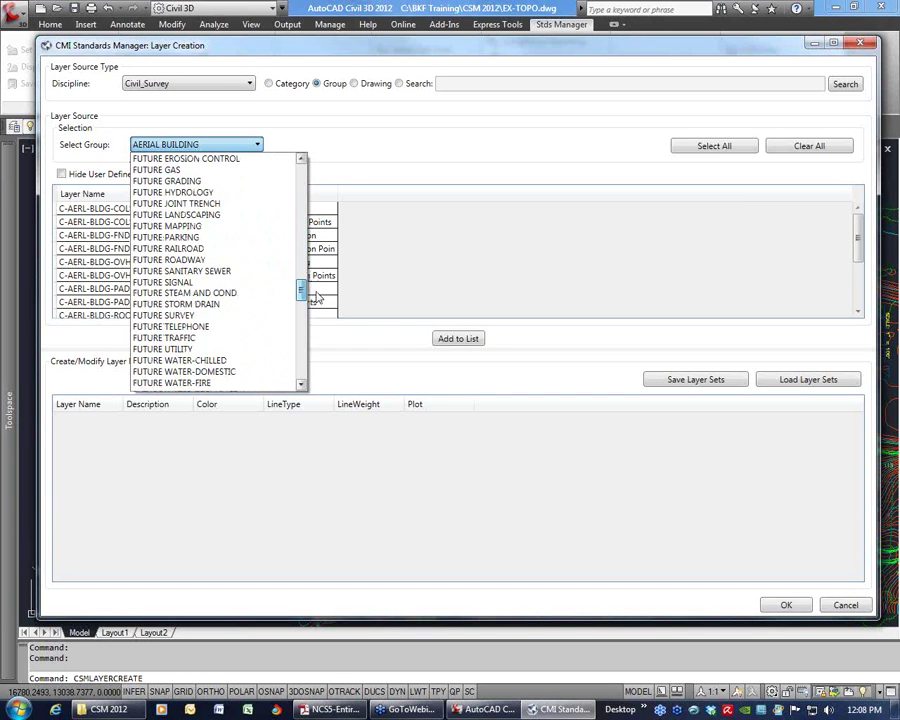
left_click(180, 223)
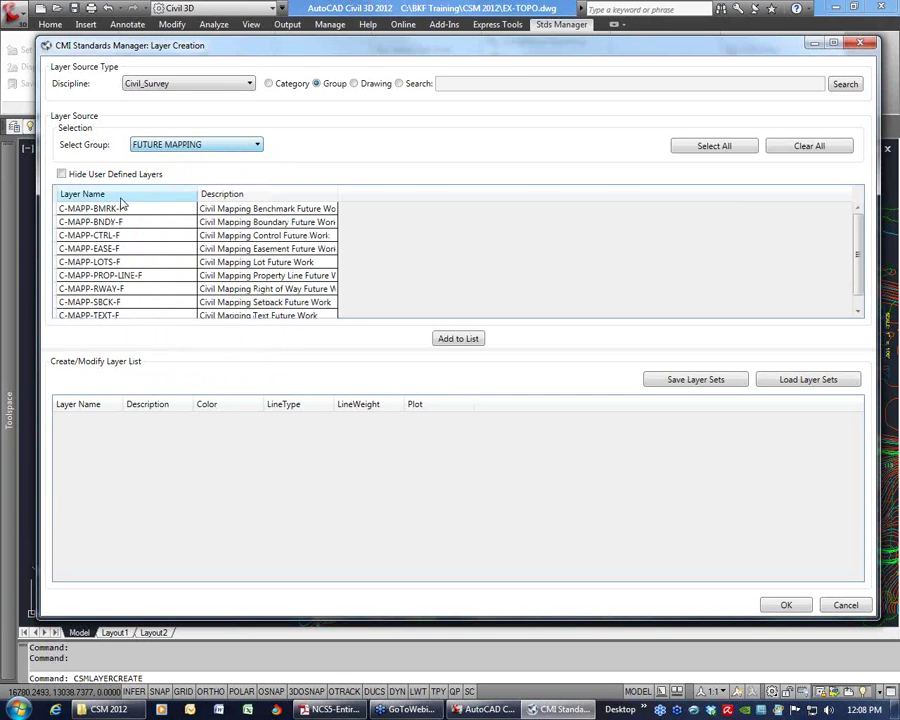
- Change the selected layer group to EXISTING EROSION CONTROL
left_click(225, 147)
scroll(250, 240, "up", 15)
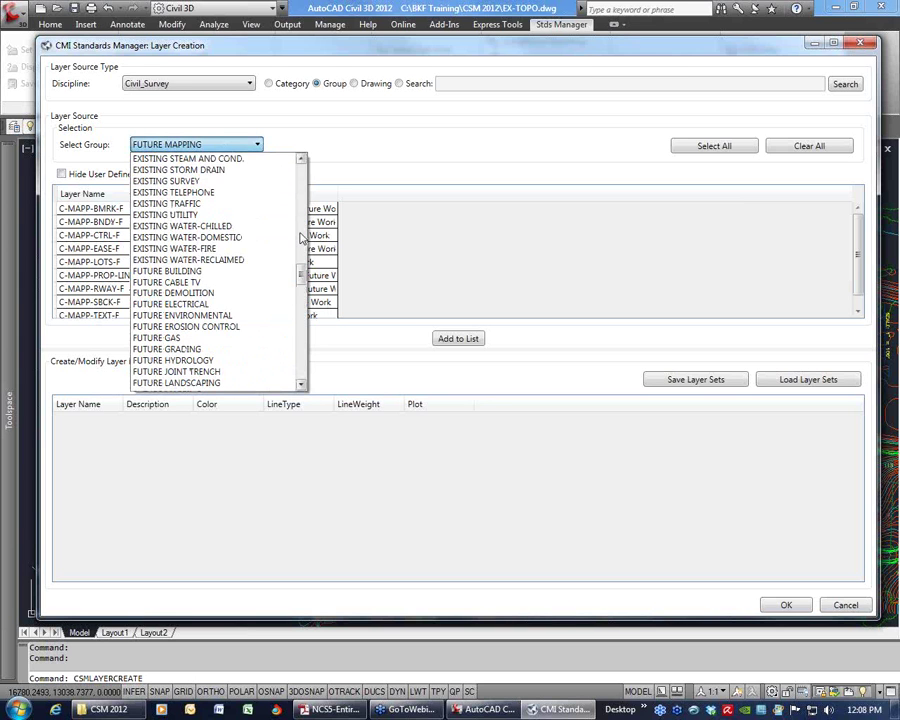
left_click(180, 311)
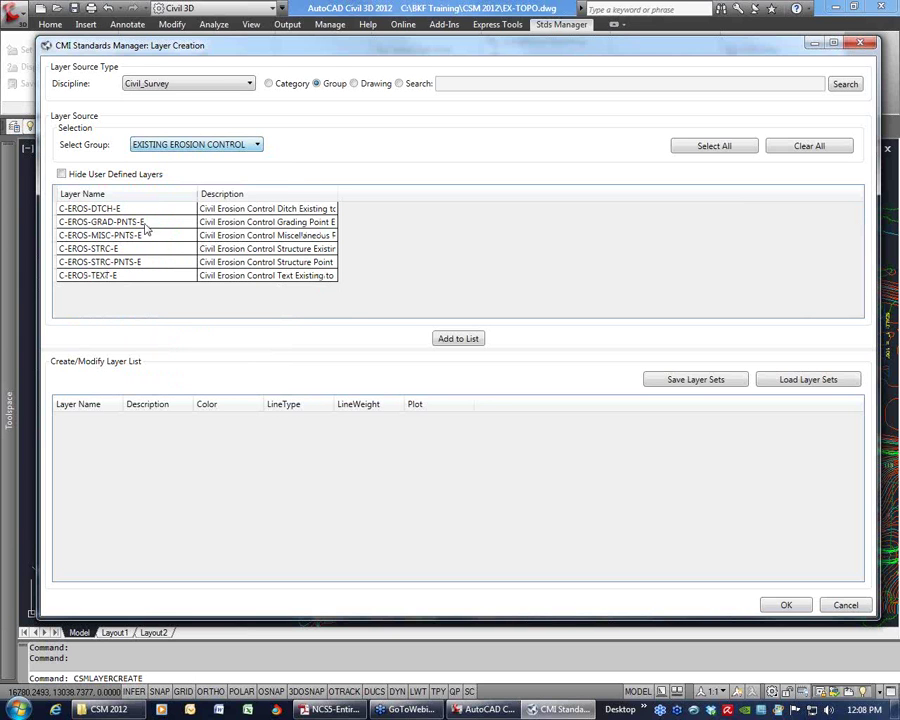
- Switch to the PROPOSED MAPPING group and add its layers C-MAPP-ACTL-PNTS through C-MAPP-LOTS-TEXT to the layer list
left_click(257, 147)
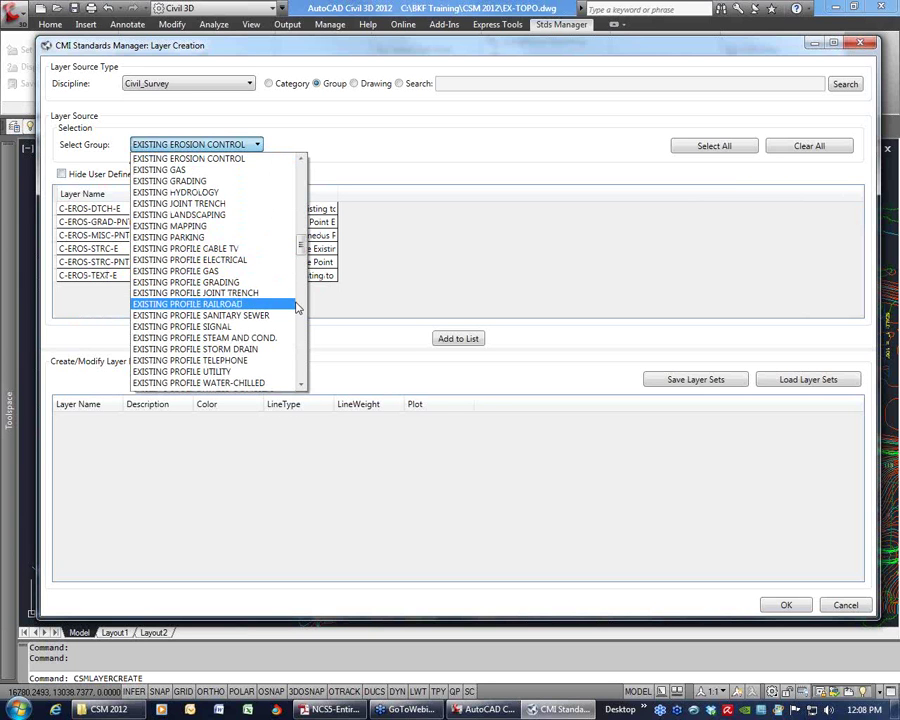
scroll(303, 330, "down", 15)
left_click(205, 337)
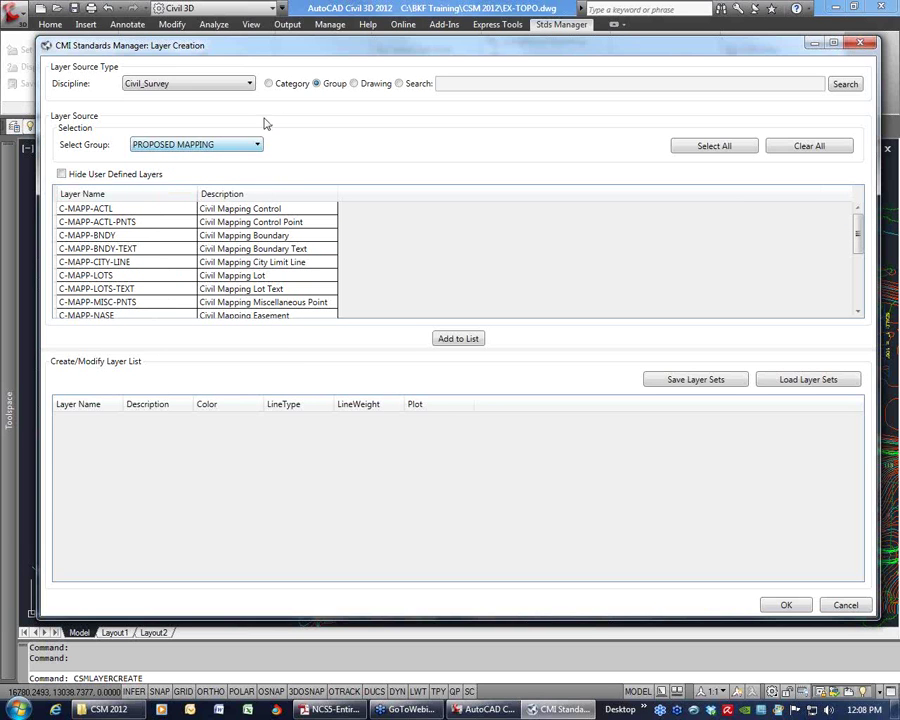
left_click_drag(127, 222, 110, 288)
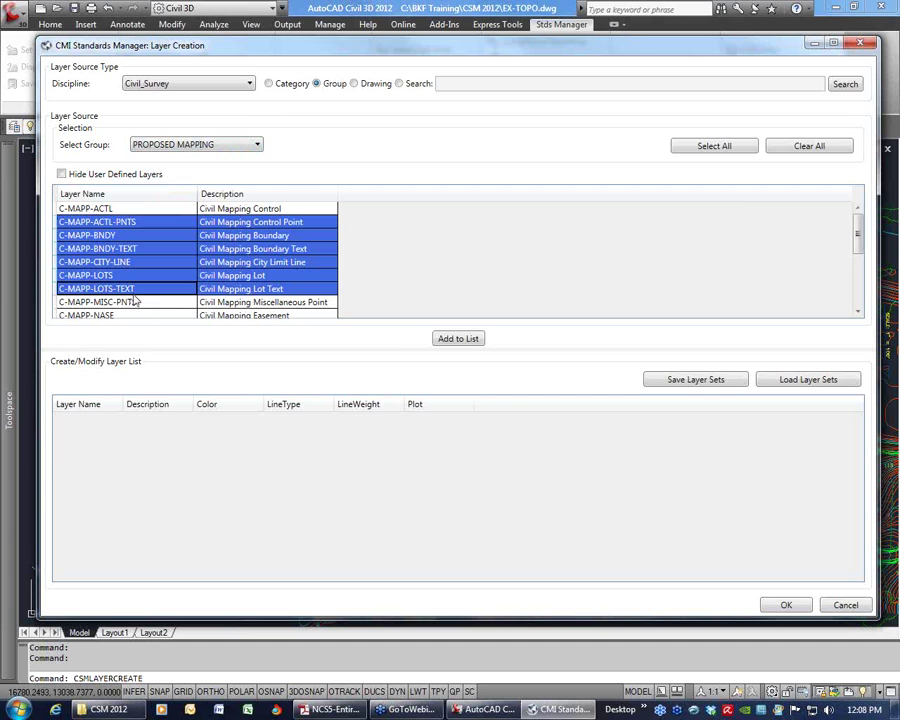
left_click(458, 338)
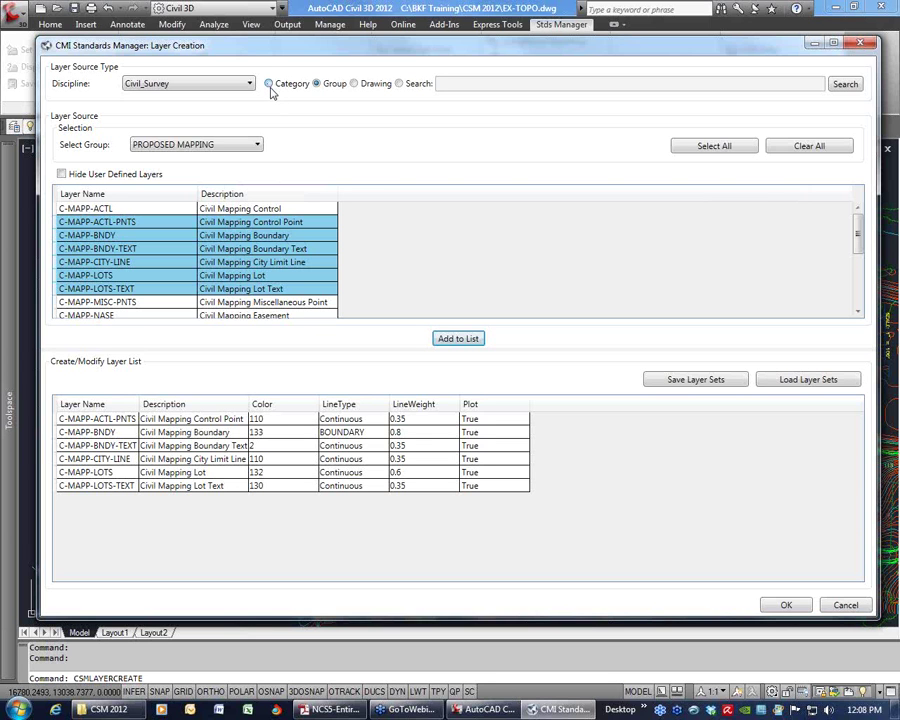
left_click(256, 147)
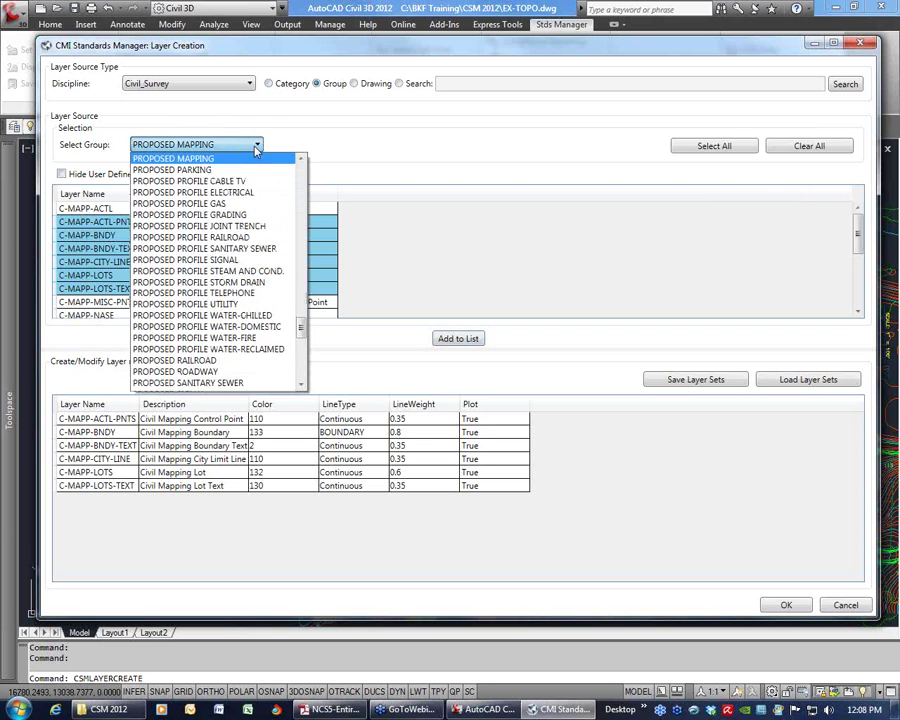
left_click(256, 148)
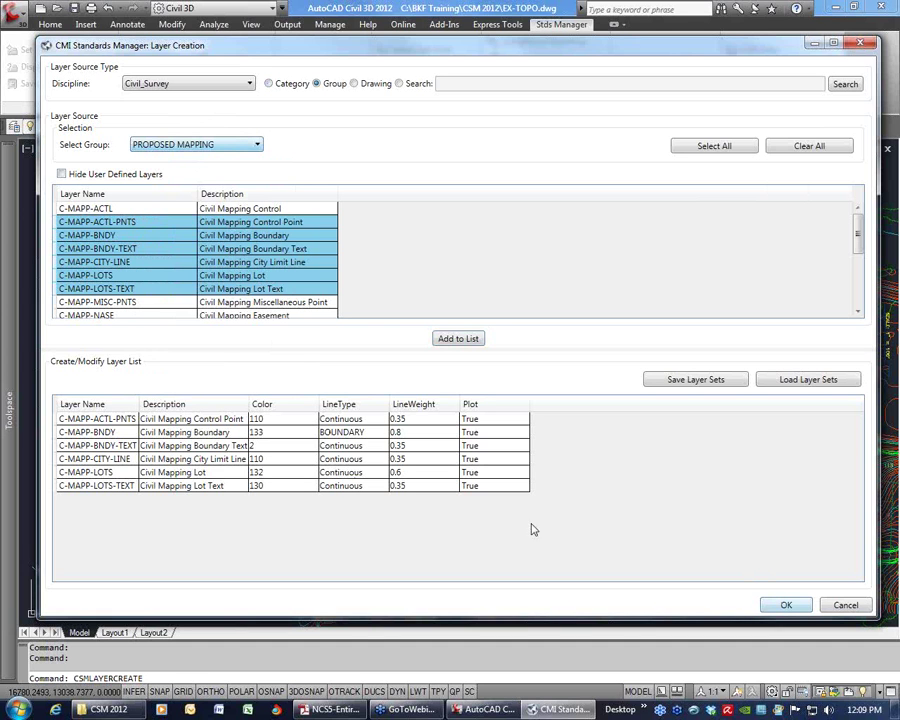
- Set C-MAPP-BNDY-TEXT as the current layer and create the listed mapping layers in the drawing
right_click(115, 447)
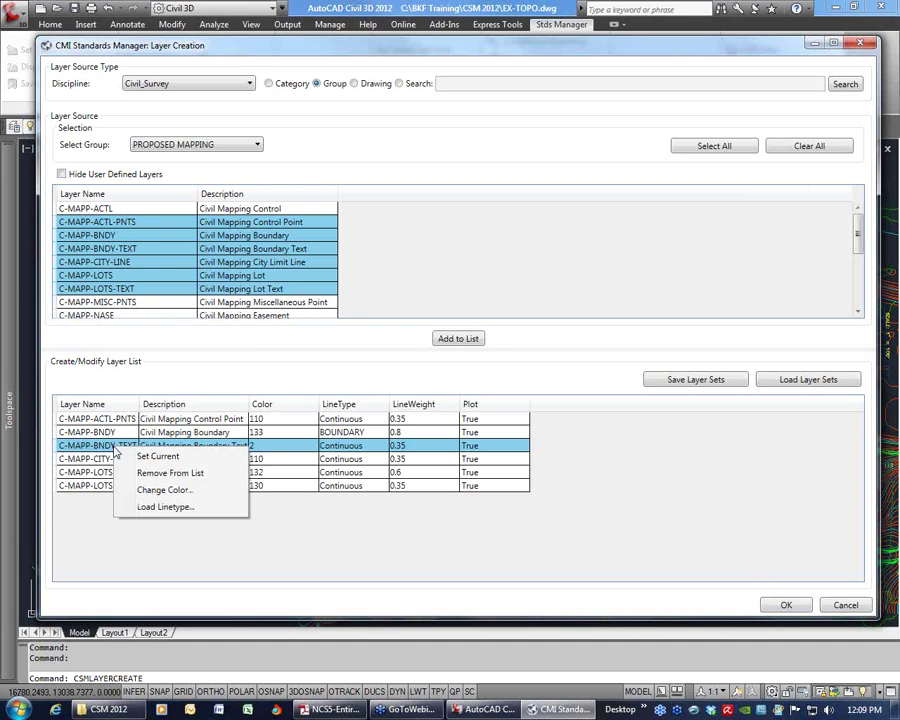
left_click(166, 459)
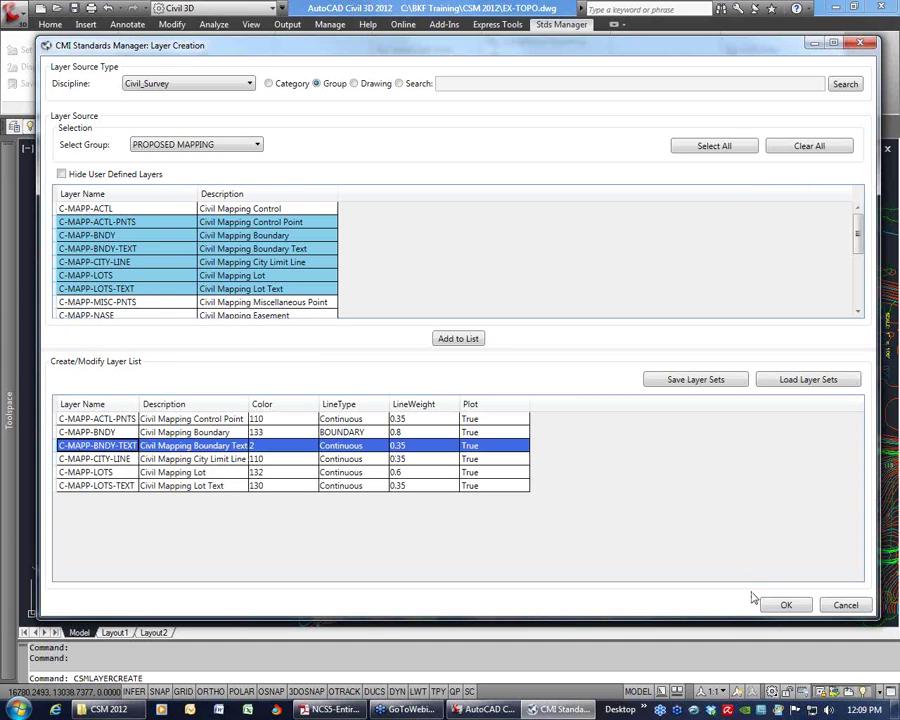
left_click(786, 605)
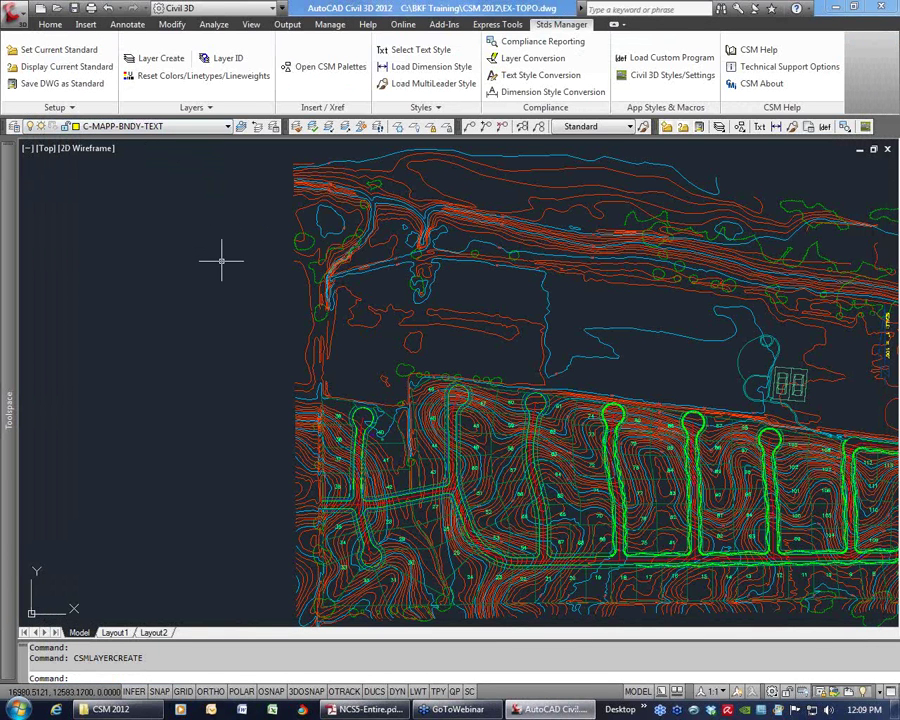
- Reopen Layer Creation, use Search as the layer source type and search the standard layers for "Contour"
left_click(164, 59)
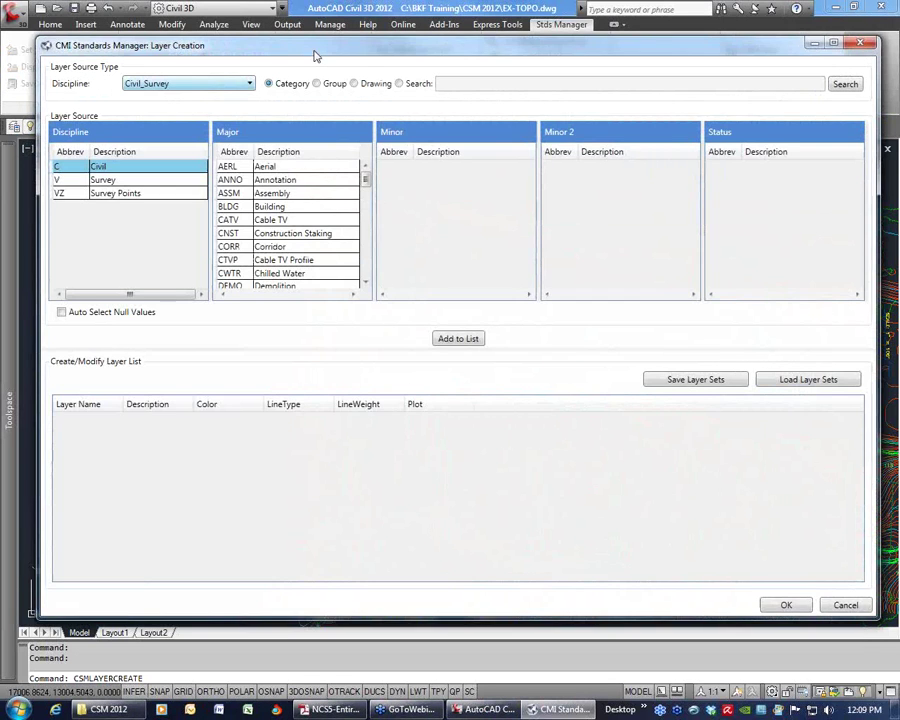
left_click_drag(314, 51, 309, 49)
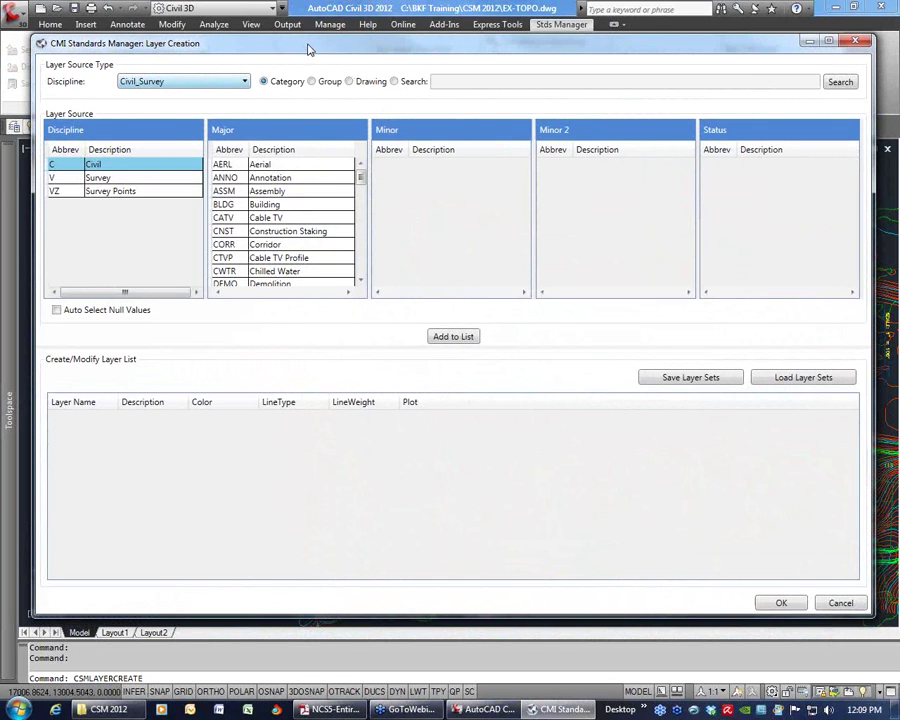
left_click(394, 82)
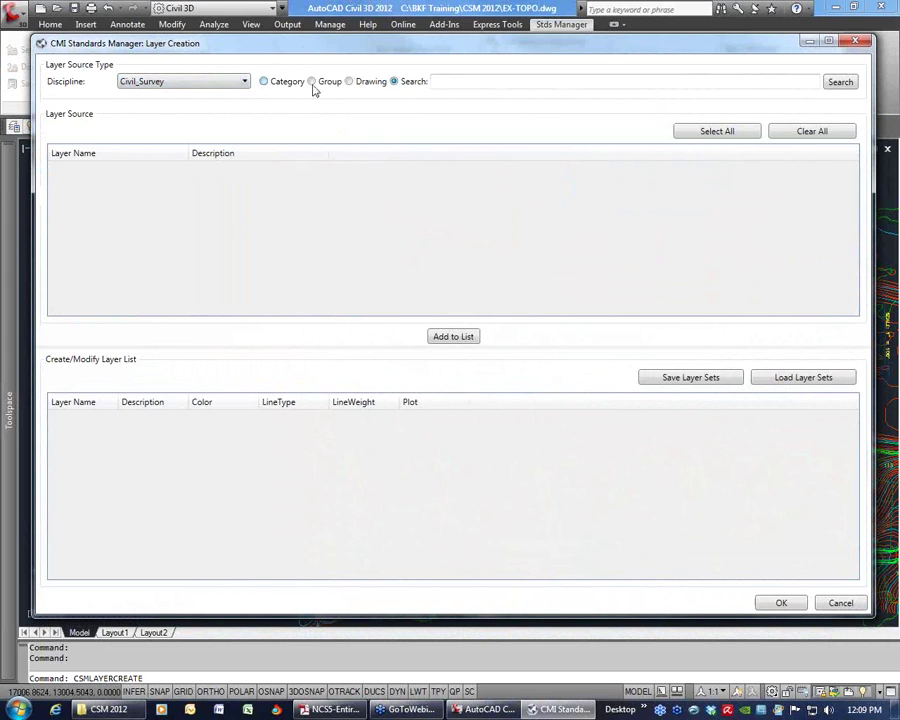
left_click(448, 81)
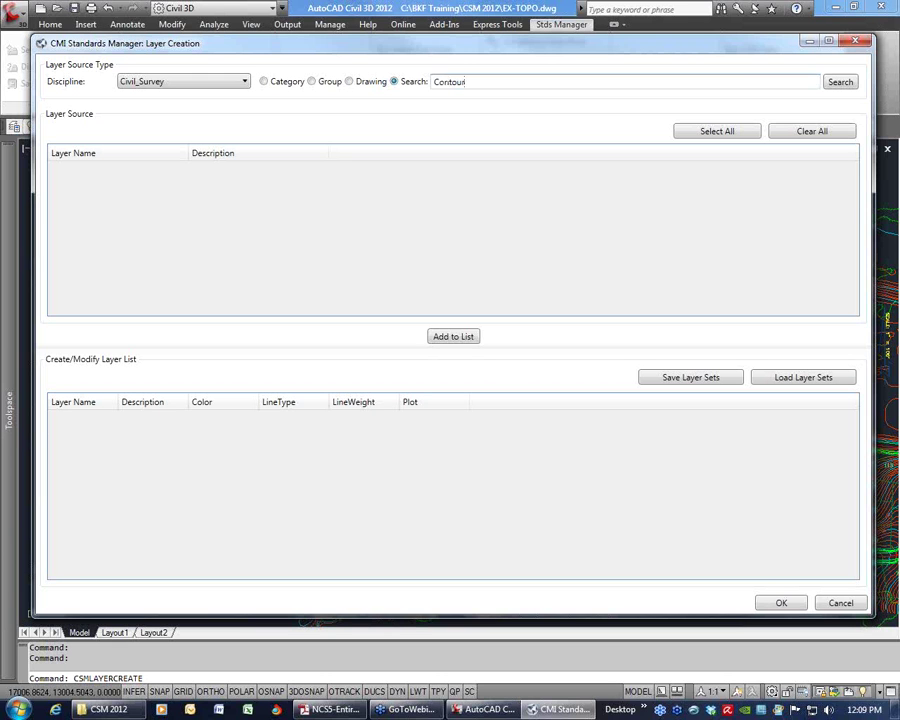
key("Return")
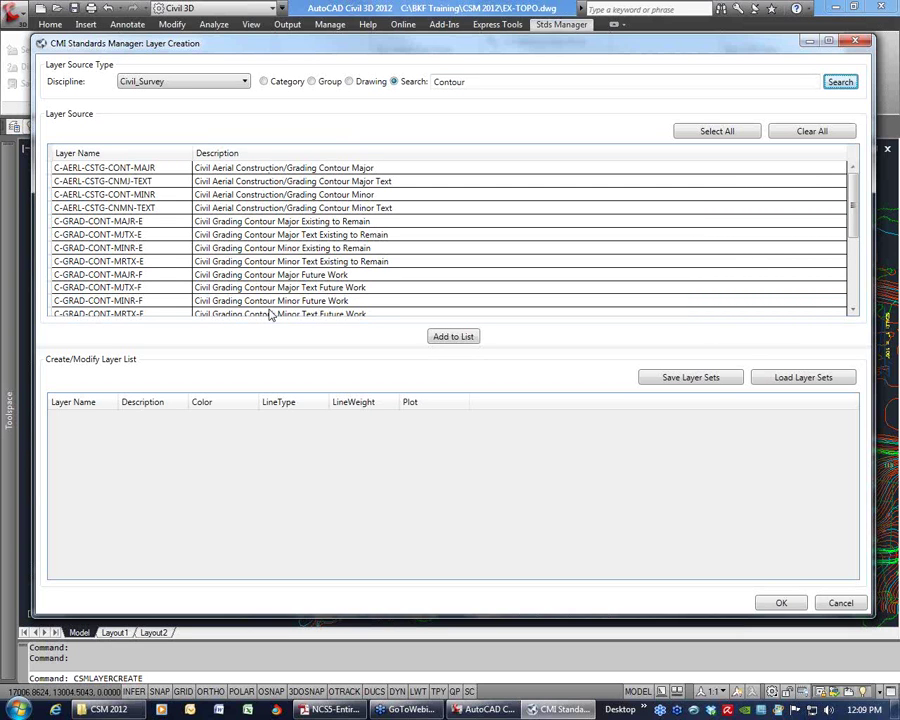
- Refine the layer search to "Contour ! Existing Future" so that existing and future layers are excluded
left_click(459, 82)
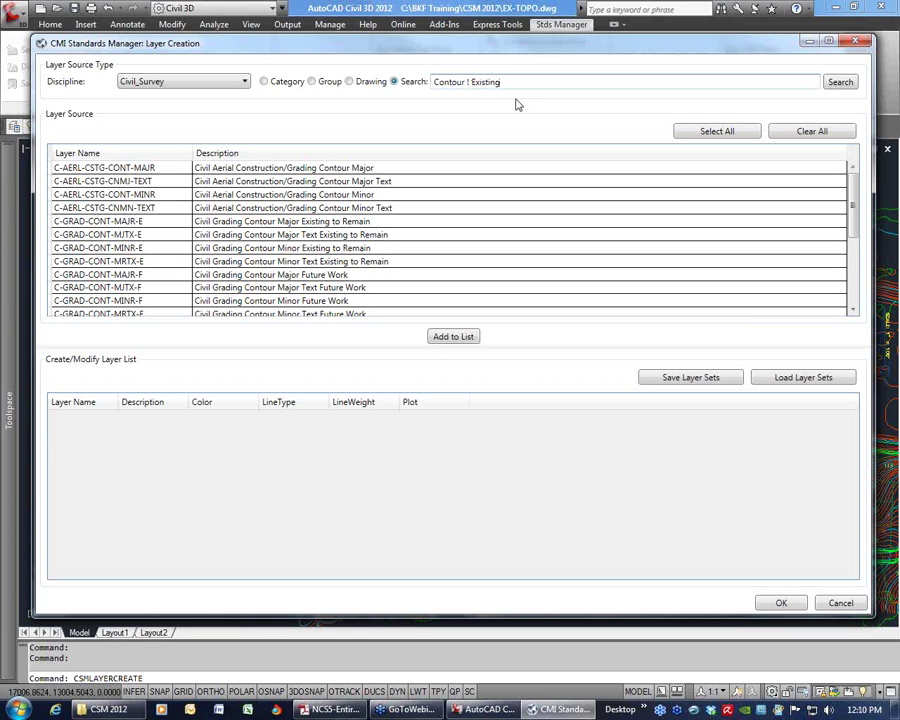
key("Return")
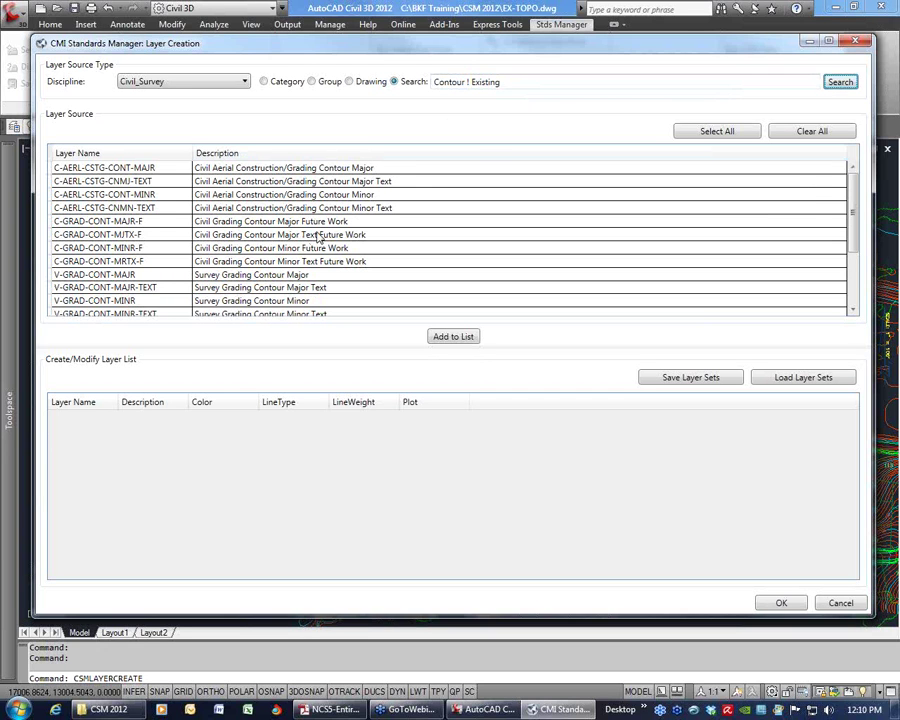
left_click(520, 84)
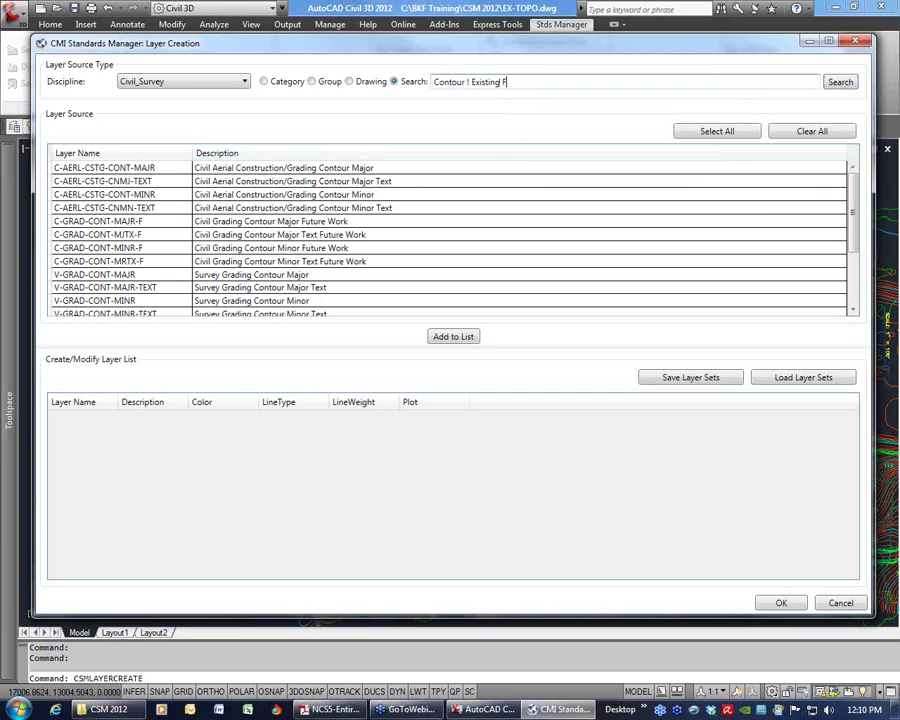
key("Return")
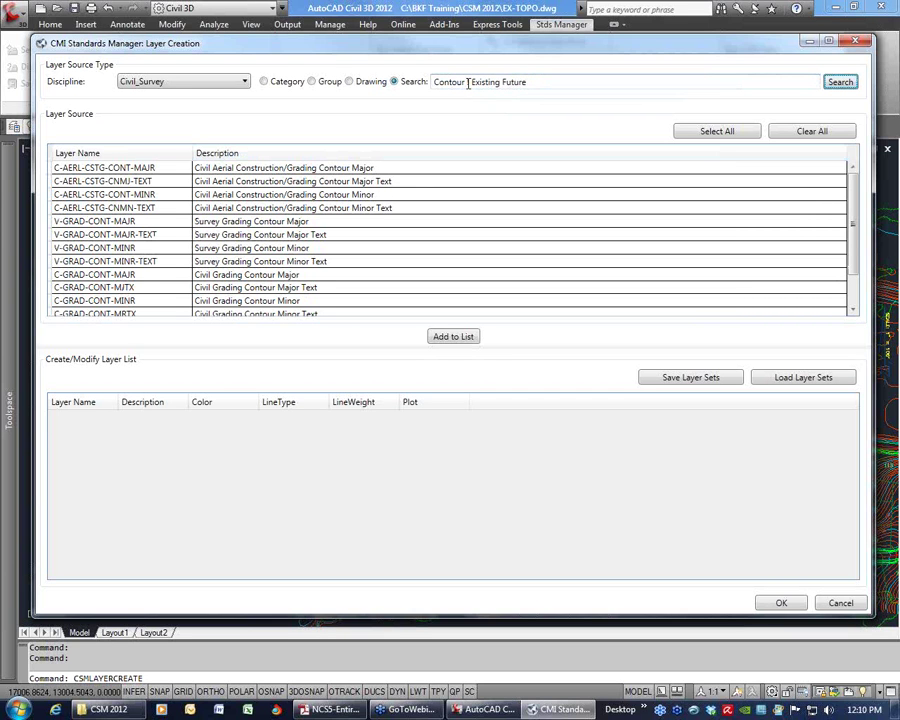
left_click(467, 83)
- Add the four C-AERL-CSTG aerial contour layers to the layer list and widen the list's Description column
left_click(147, 170)
left_click(147, 208, "shift")
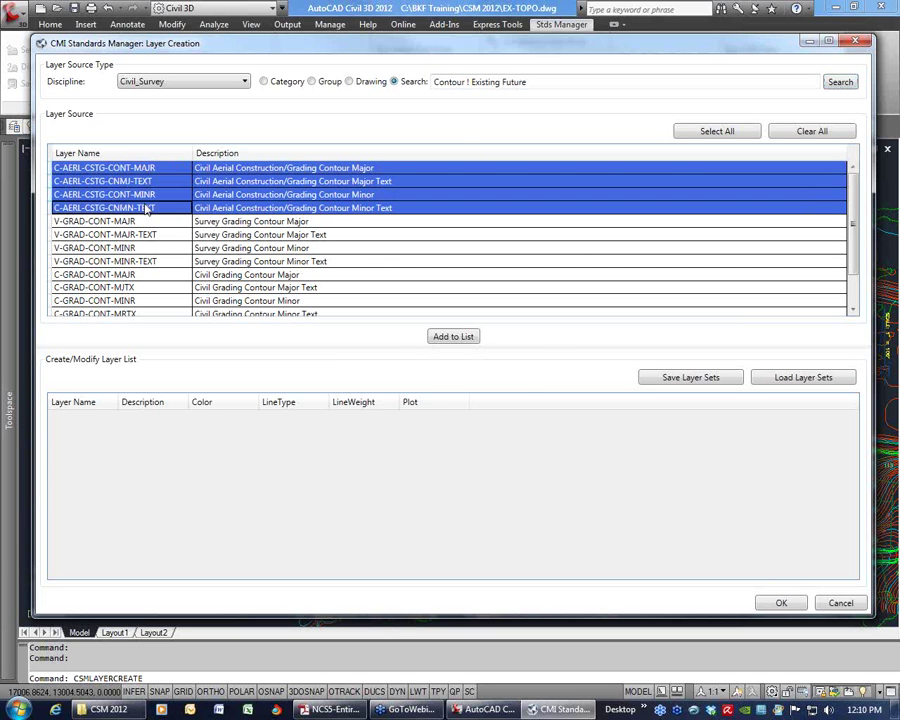
left_click(462, 339)
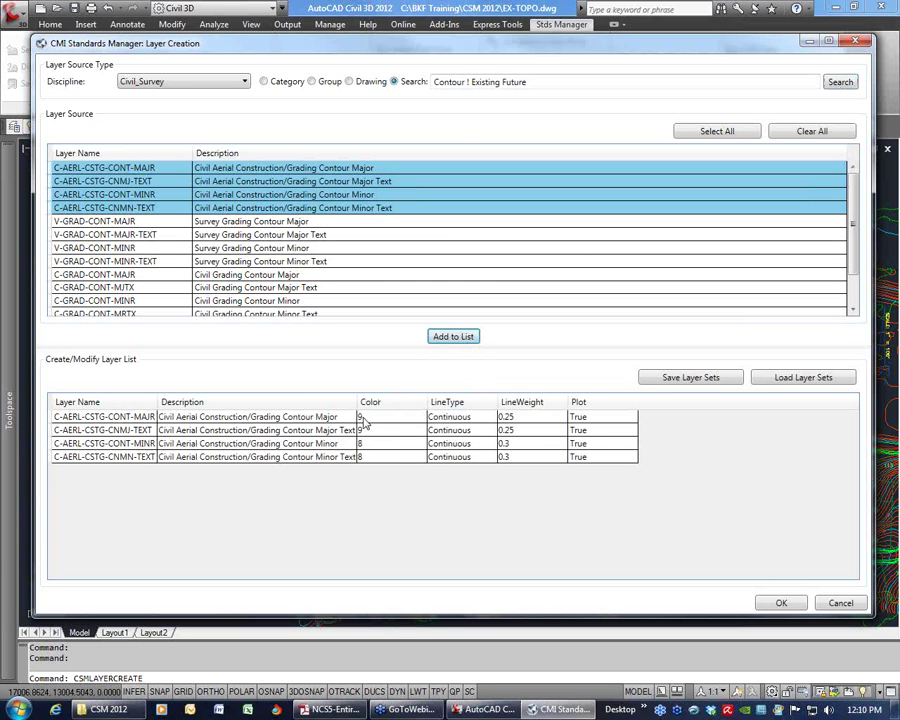
left_click_drag(356, 401, 373, 401)
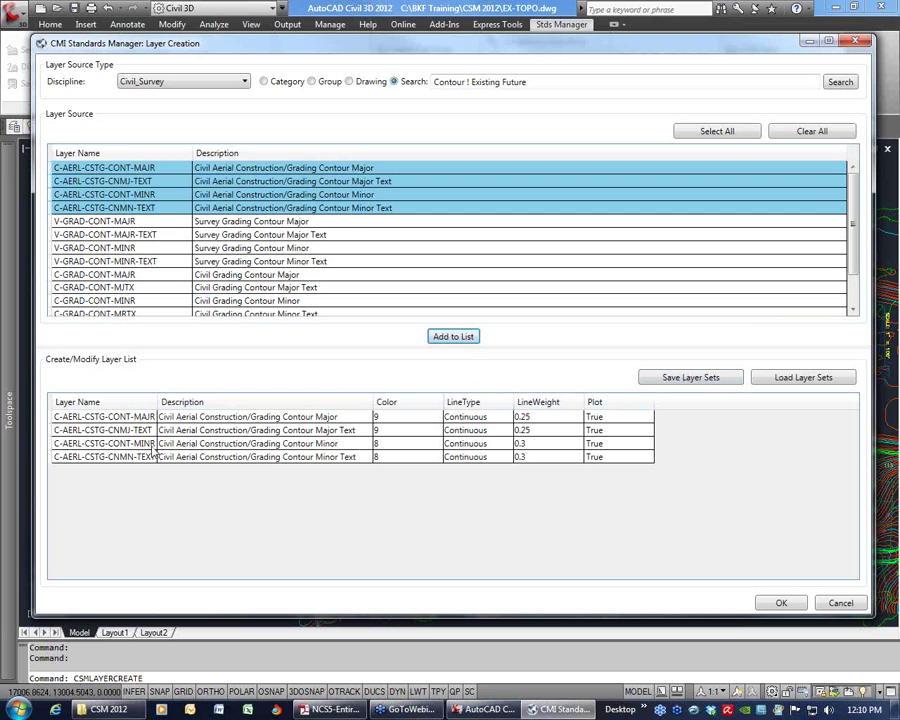
- Open the options for saving the layer set and examine the Local Library, Standard Library and Browse File destinations
left_click(700, 378)
left_click_drag(454, 185, 525, 190)
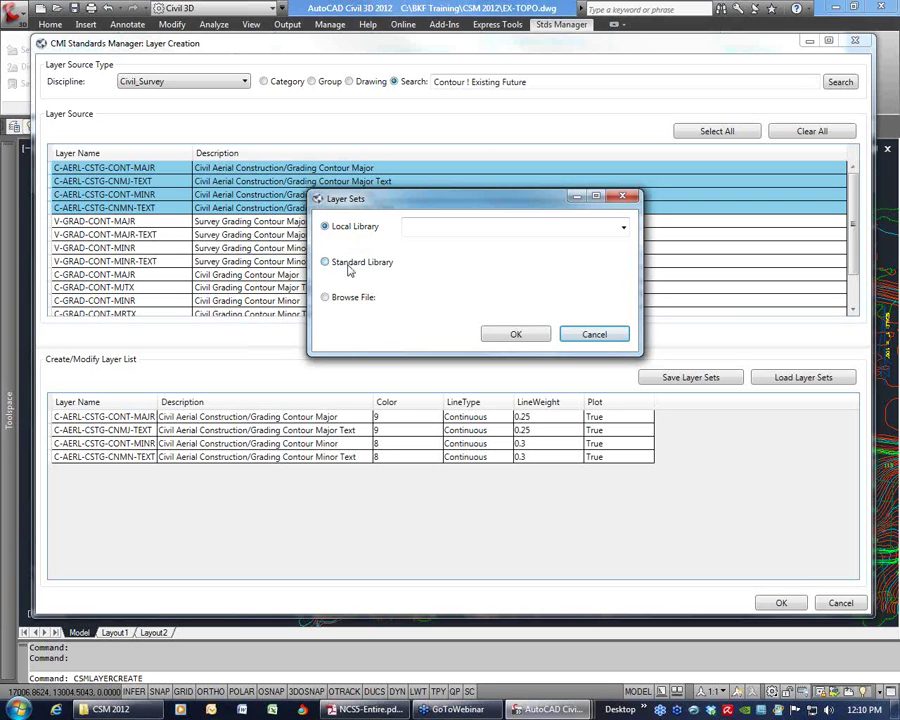
left_click(349, 302)
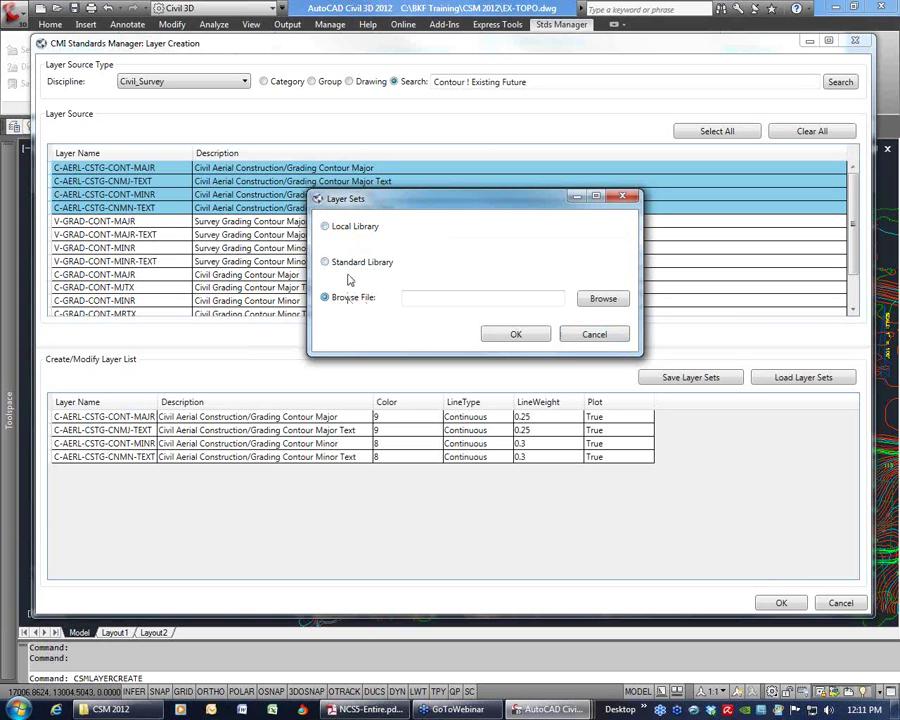
left_click(351, 263)
left_click(353, 229)
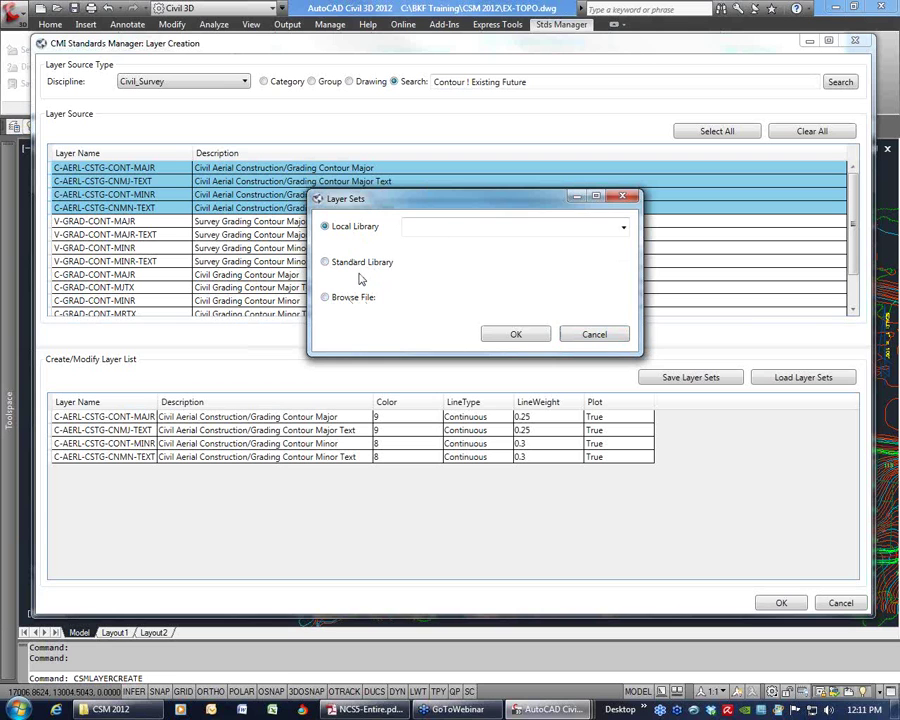
left_click(347, 265)
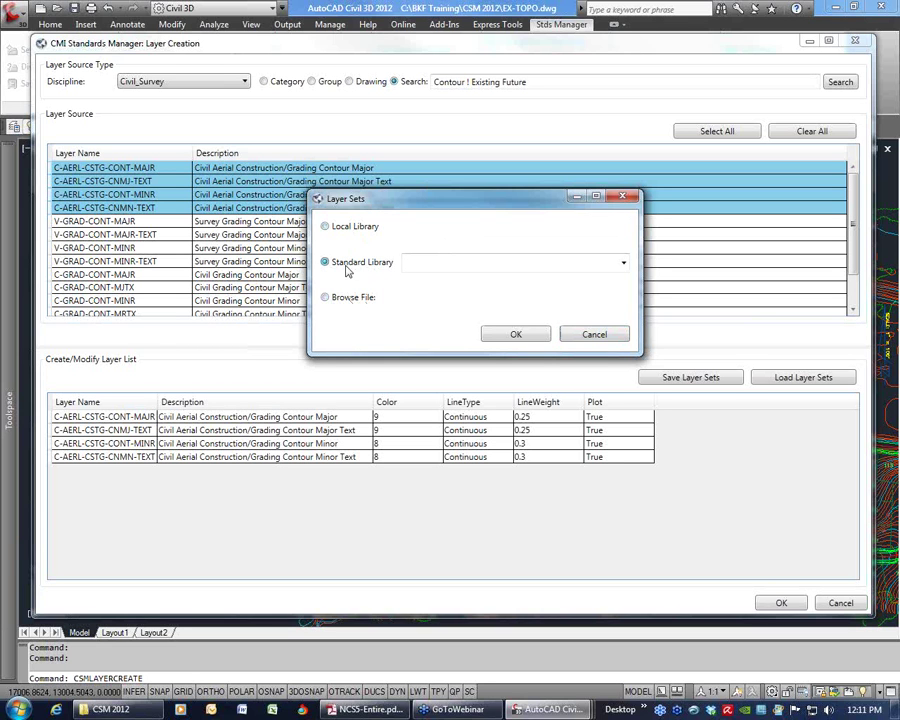
left_click(522, 260)
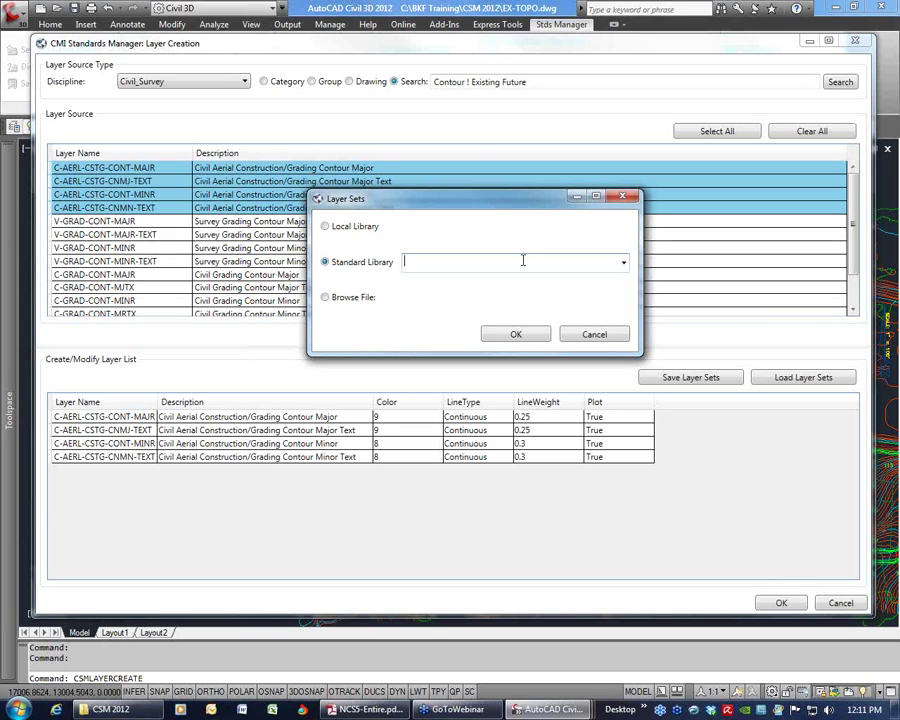
left_click(623, 262)
left_click(623, 262)
left_click(325, 227)
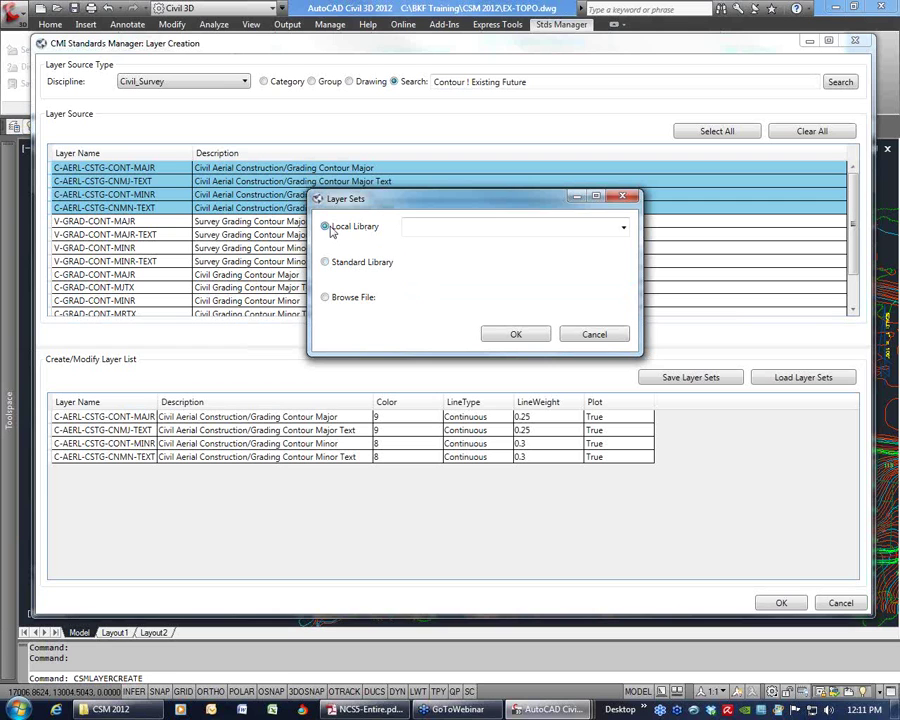
left_click(325, 262)
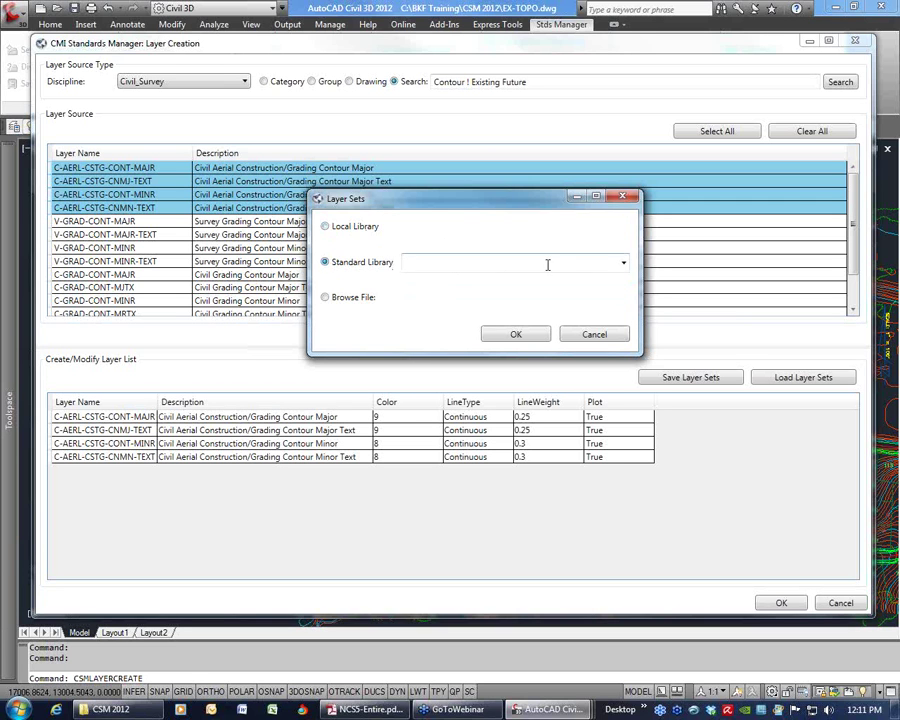
- Save the layer list to the Local Library as "Contours" and close Layer Creation without creating the layers
left_click(325, 227)
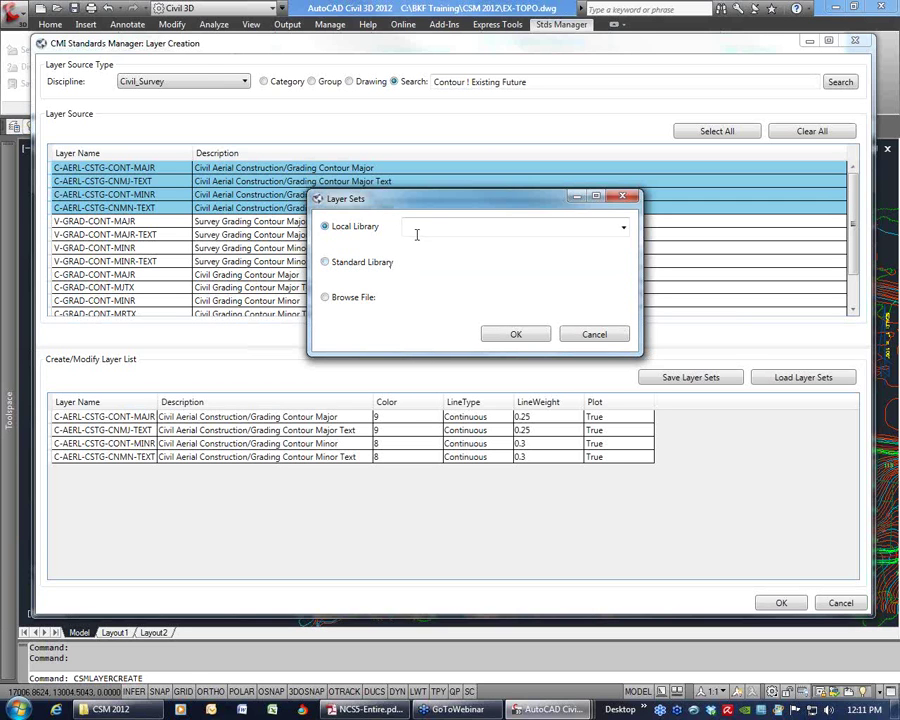
left_click(447, 226)
type("Contours")
left_click(516, 335)
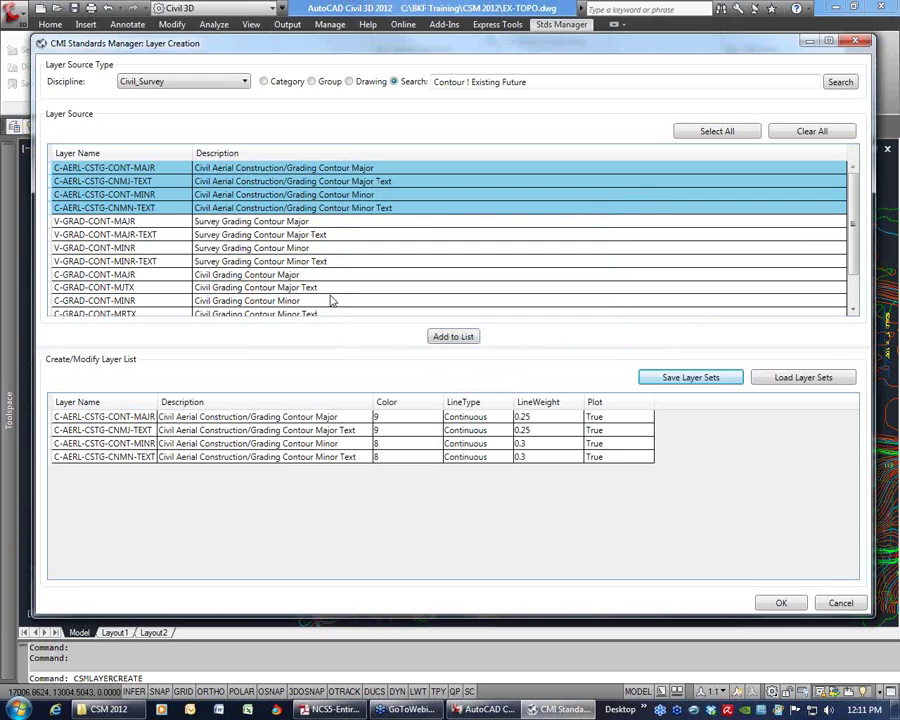
left_click(840, 602)
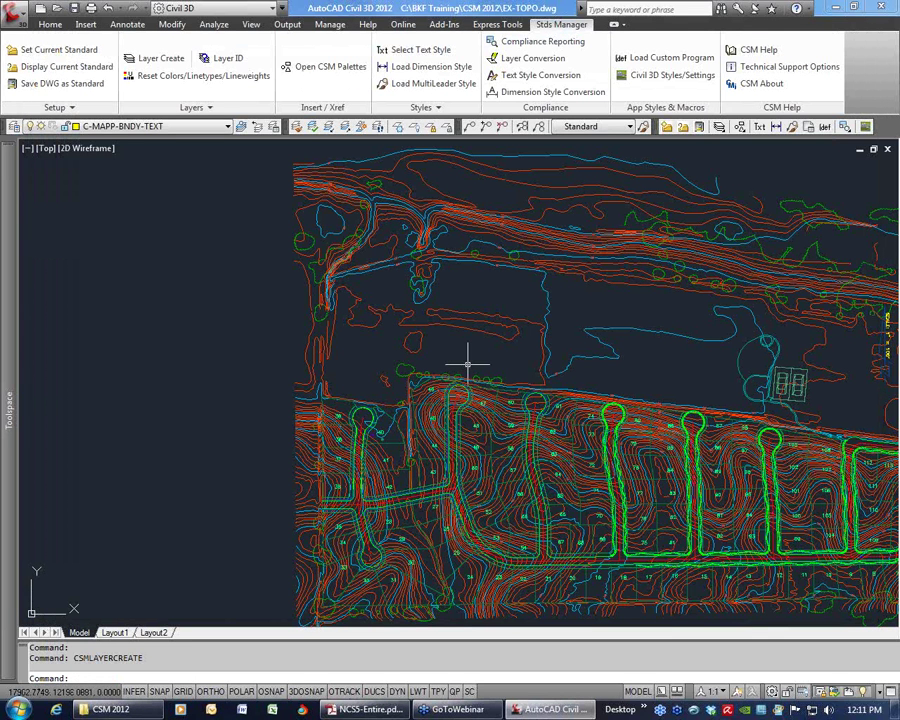
- Reopen Layer Creation and try to load the Contours layer set from the Local Library
left_click(161, 58)
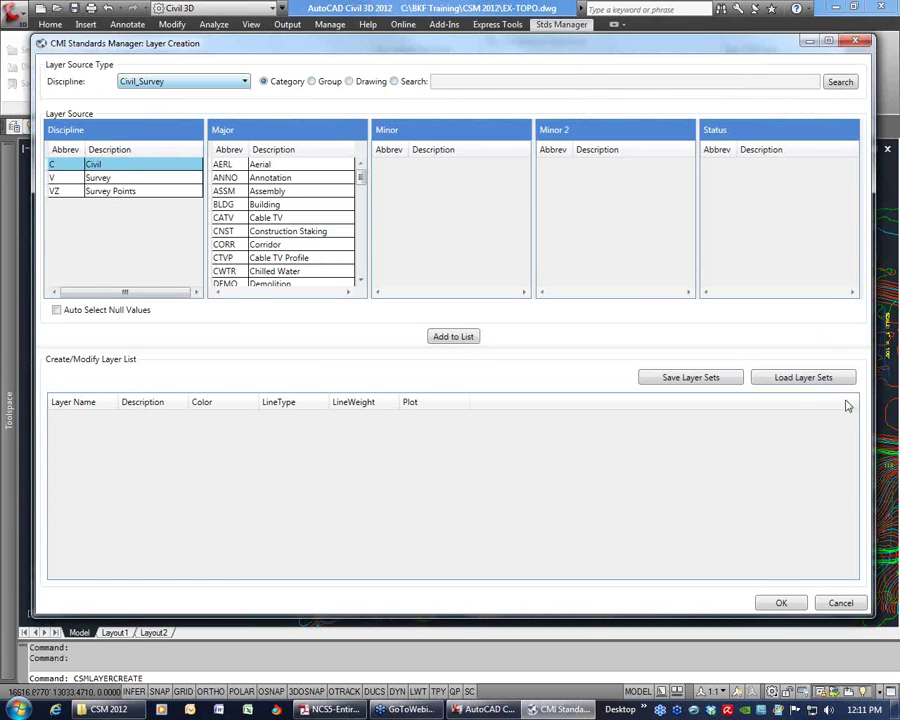
left_click(816, 380)
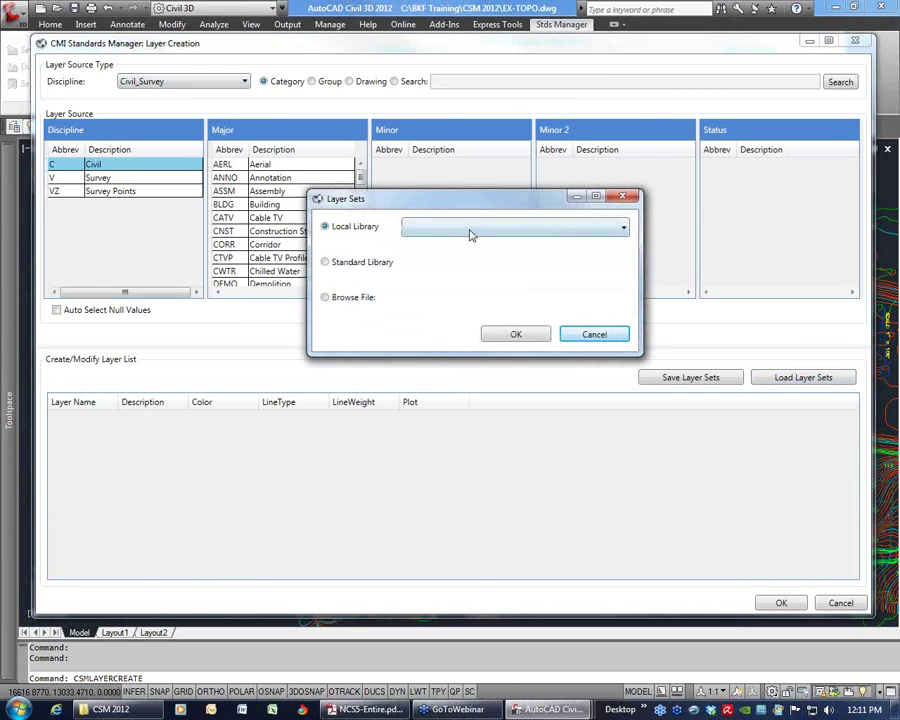
left_click(470, 233)
left_click(460, 244)
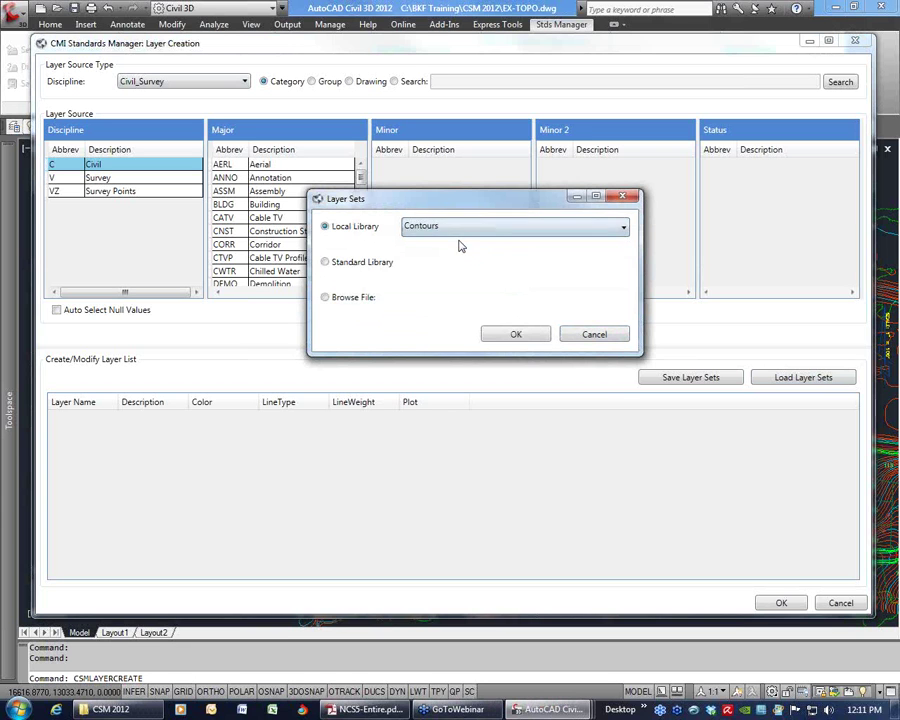
left_click(515, 333)
left_click(577, 364)
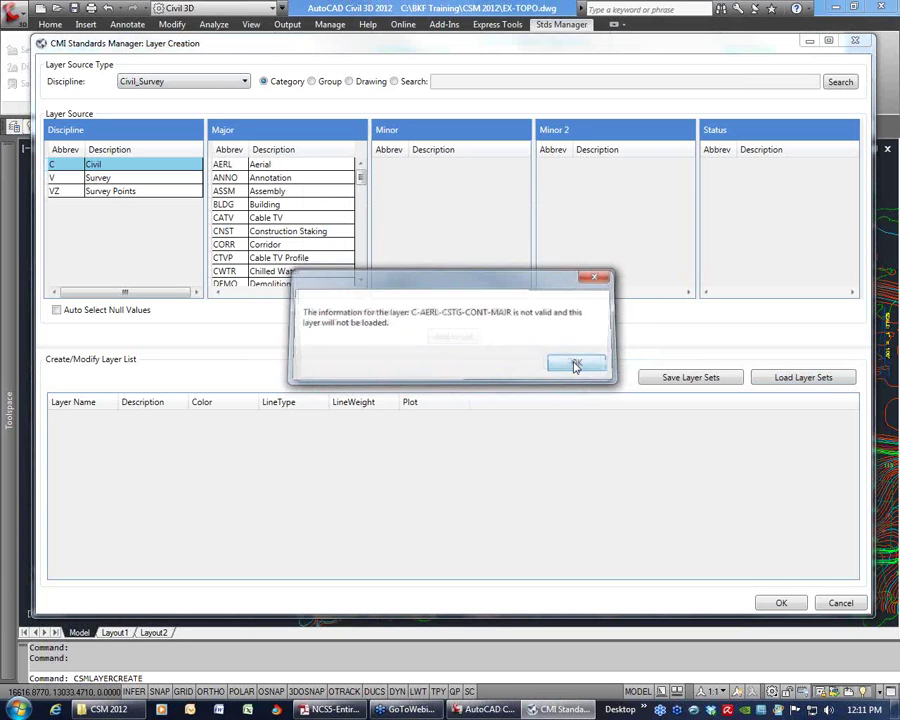
- Dismiss all invalid-layer messages from loading the Contours layer set and reposition the Layer Creation window
left_click(578, 366)
left_click(578, 368)
left_click(578, 369)
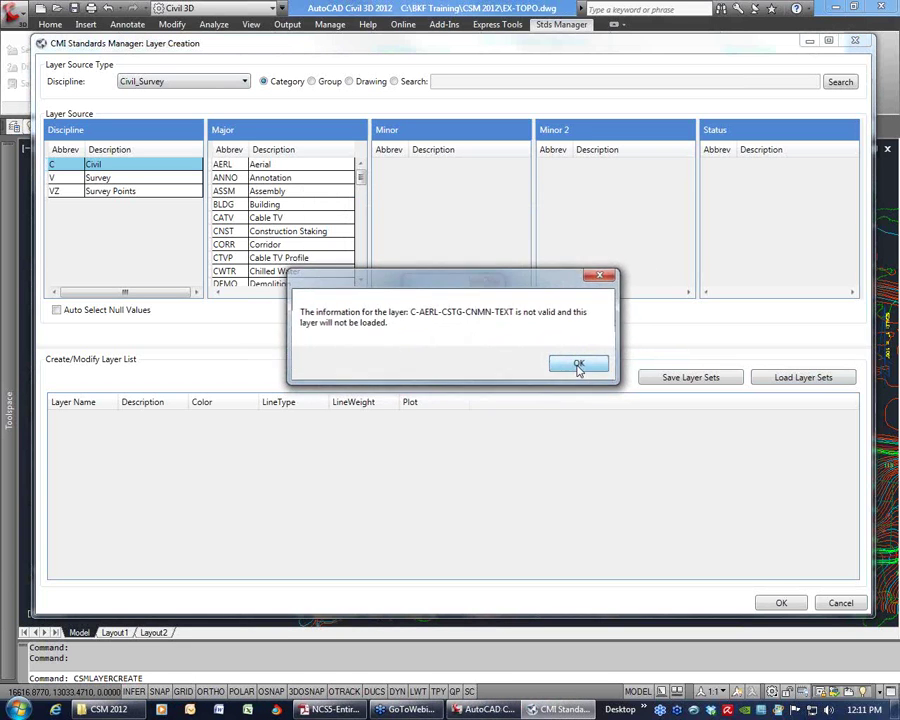
left_click(577, 365)
left_click(470, 362)
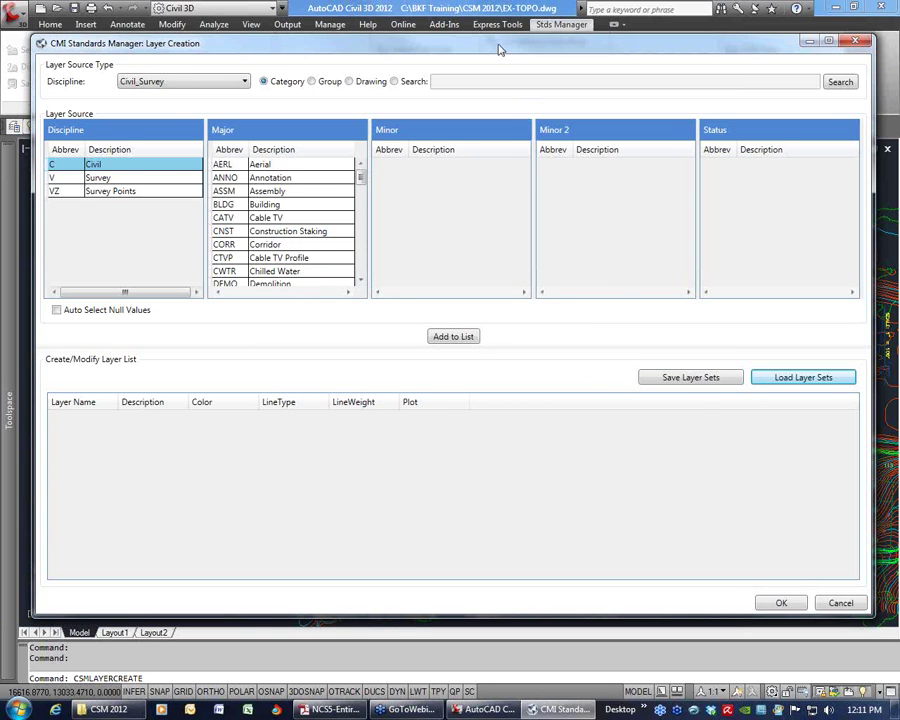
left_click_drag(498, 46, 502, 29)
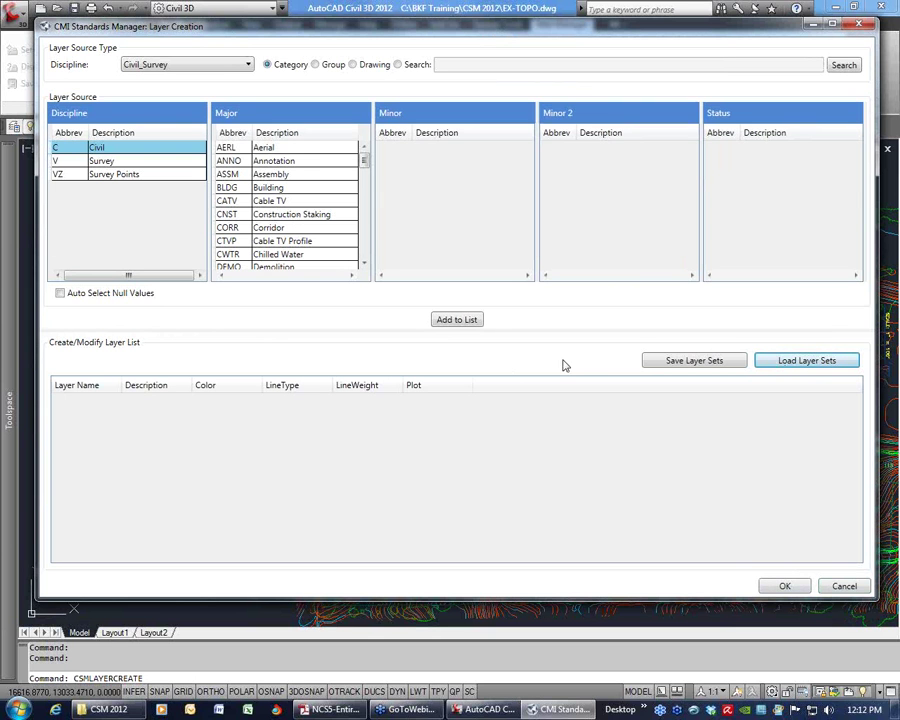
left_click_drag(489, 31, 496, 44)
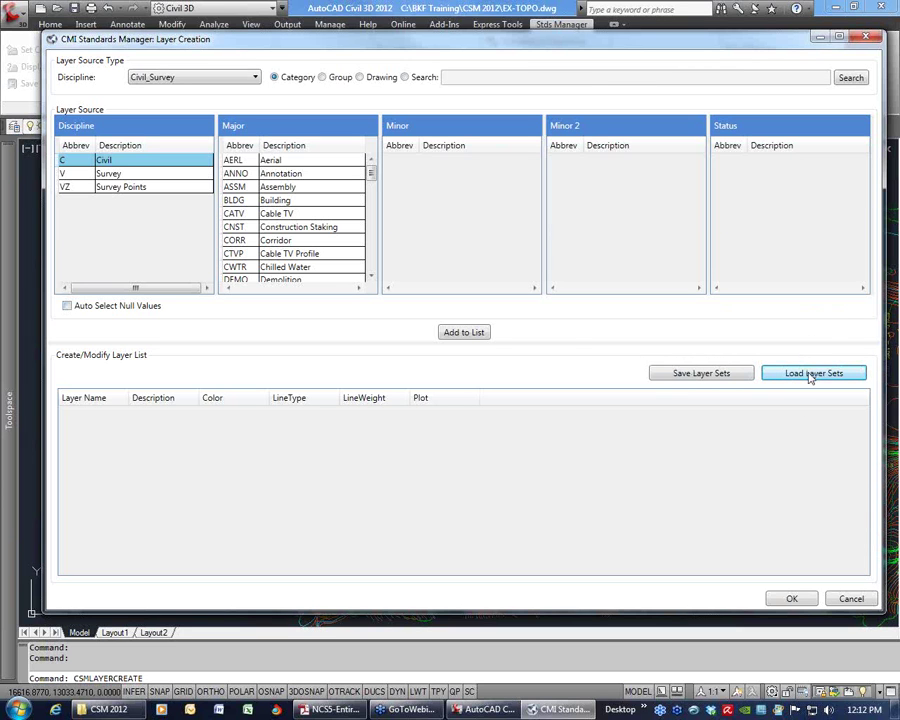
- Look through the Corridor Boundary category and the Group and Search layer sources, and return to the Category source
left_click(320, 240)
left_click(432, 174)
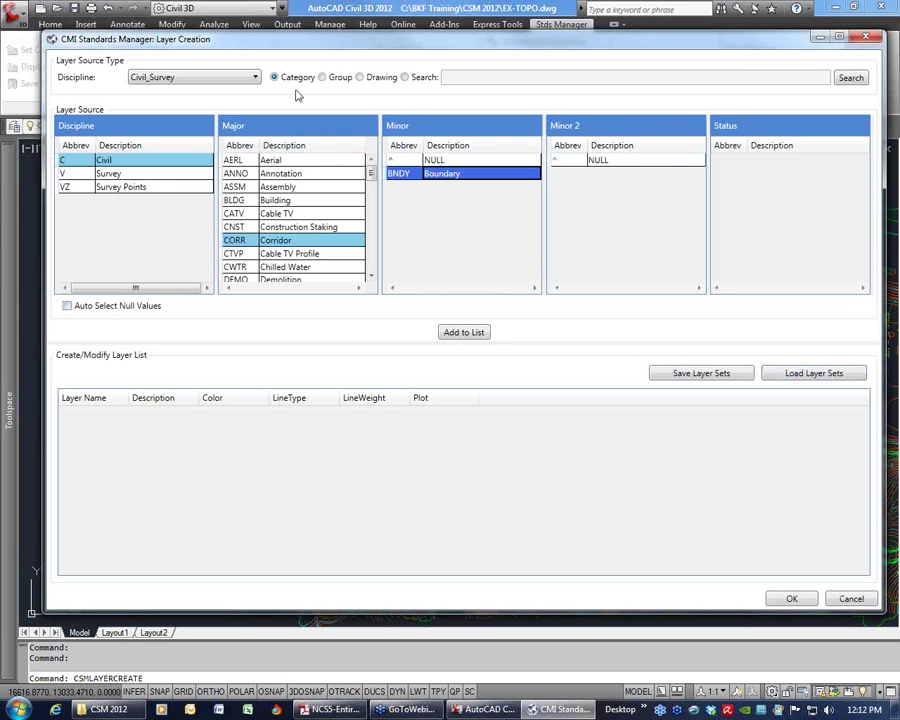
left_click(324, 79)
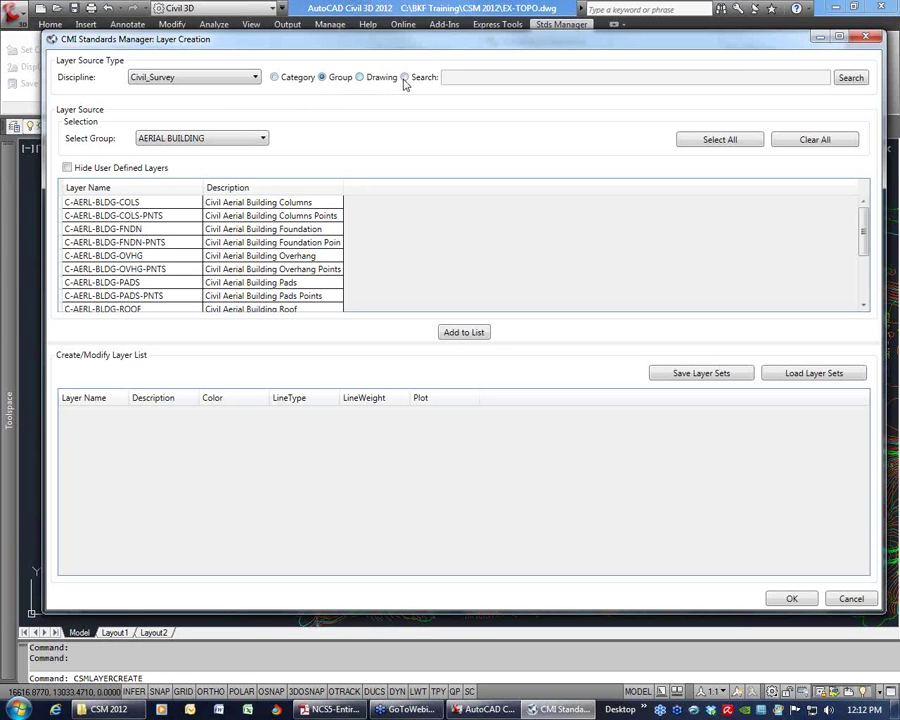
left_click(405, 78)
left_click(274, 77)
- Create the C-ASSM-MARK layer from Civil, Assembly, Marker and two NULL values, and check it in the drawing's layer list
left_click(280, 187)
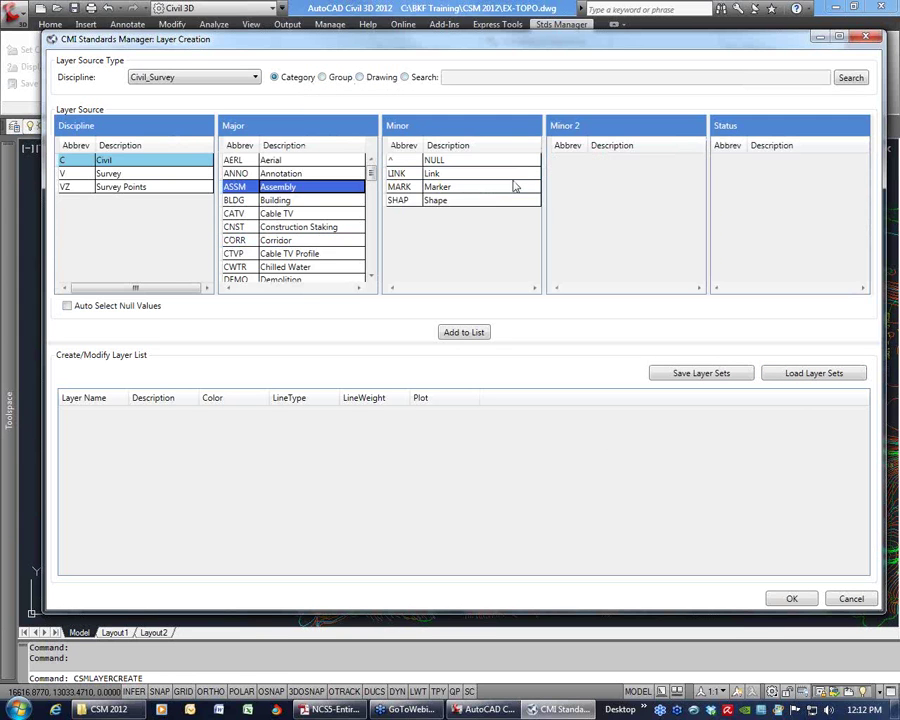
left_click(514, 187)
left_click(605, 161)
left_click(768, 161)
left_click(463, 334)
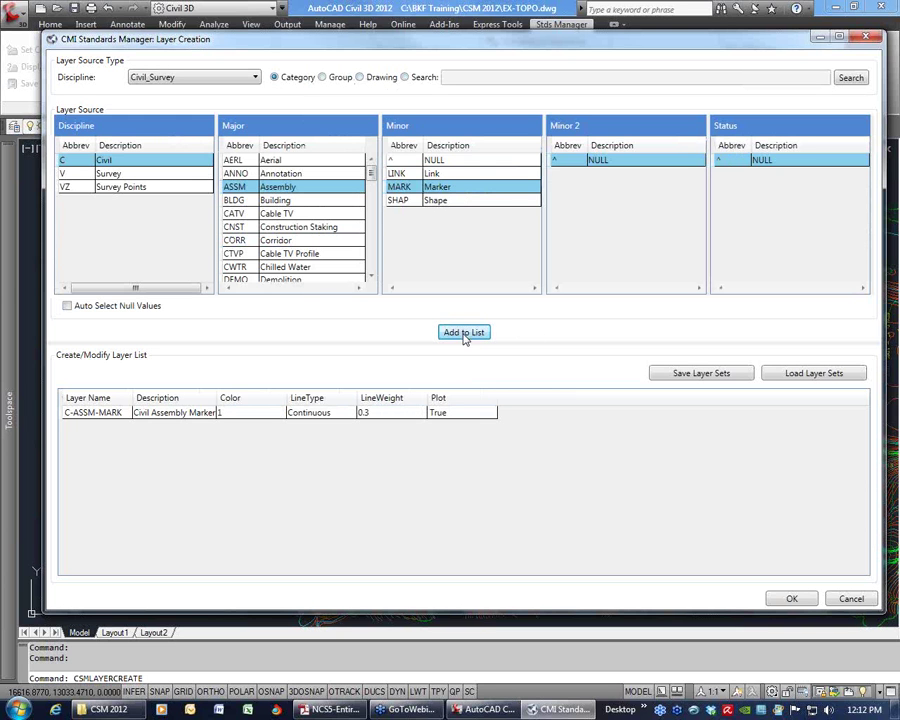
left_click(791, 599)
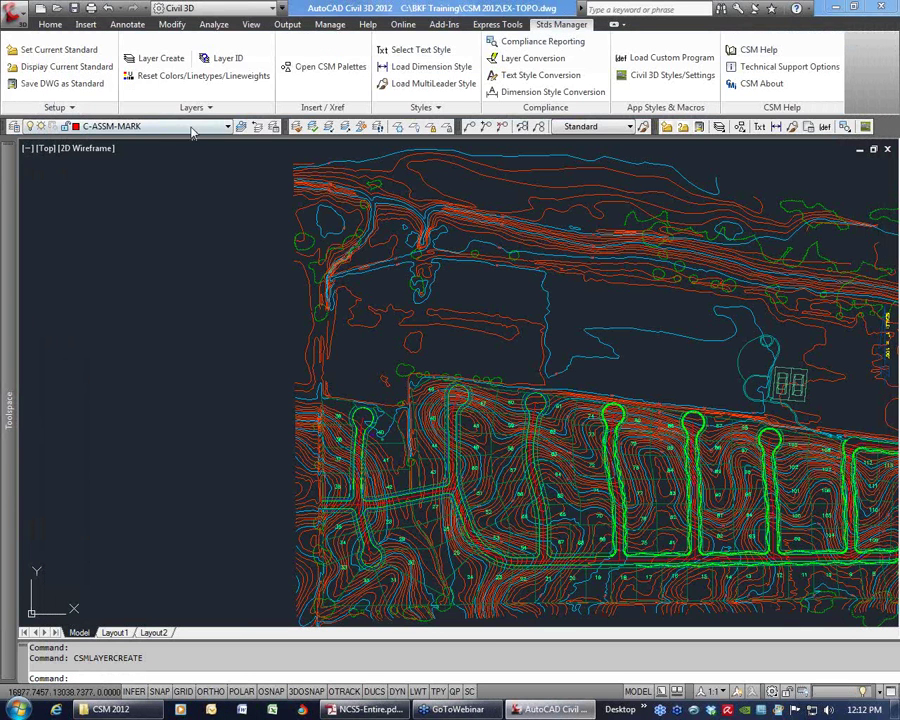
left_click(193, 128)
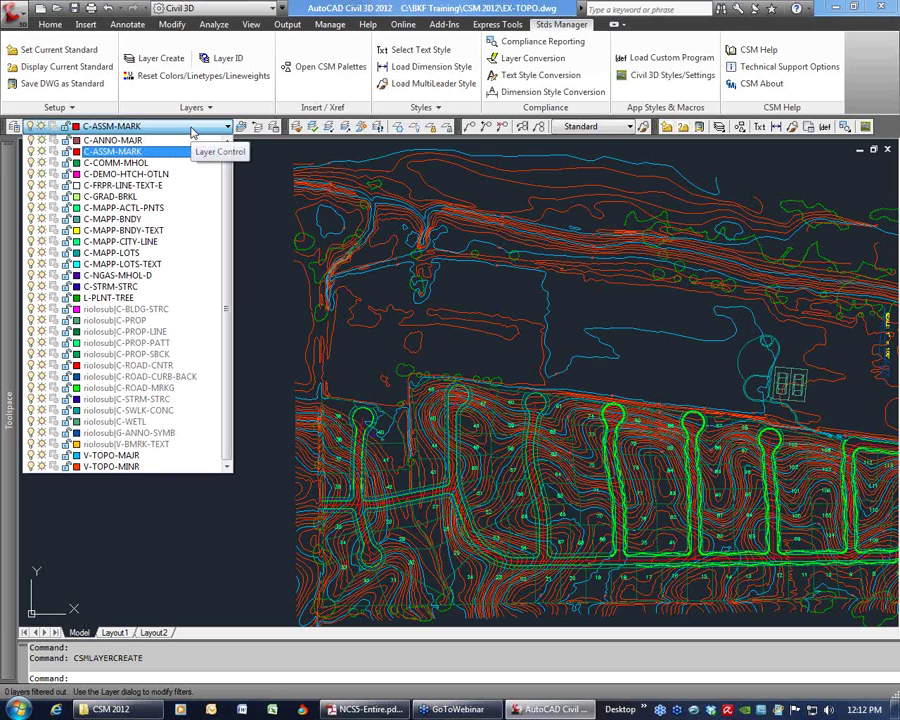
left_click(266, 304)
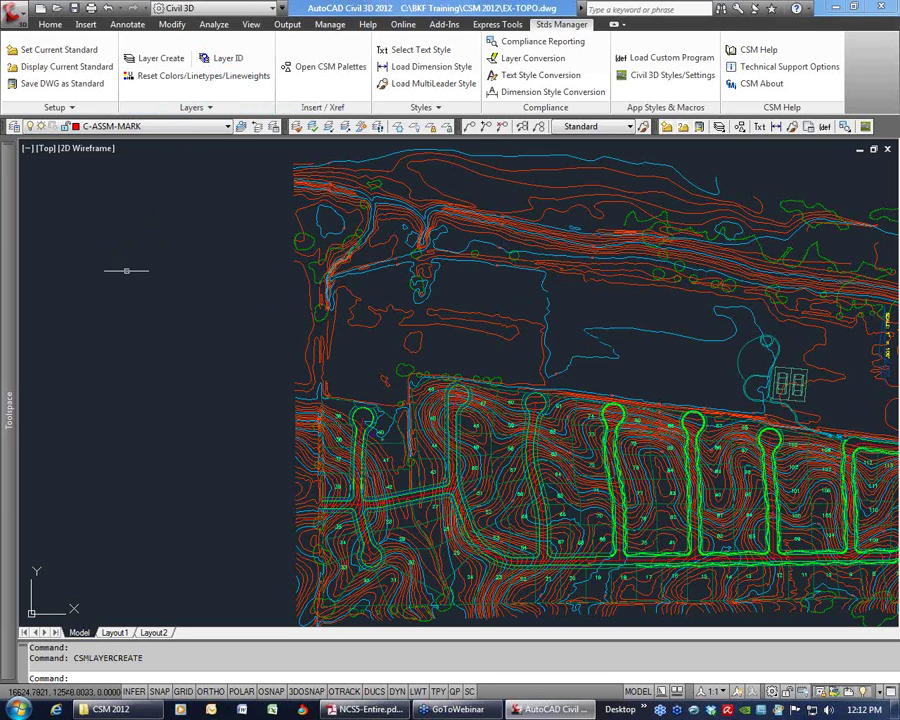
- Draw a diagonal line on layer C-ASSM-MARK in the empty area west of the site plan
type("l")
key("Return")
left_click(113, 325)
left_click(188, 263)
key("Return")
- Make C-FRPR-LINE-TEXT-E the current layer and draw a second diagonal line below the red one
left_click(143, 127)
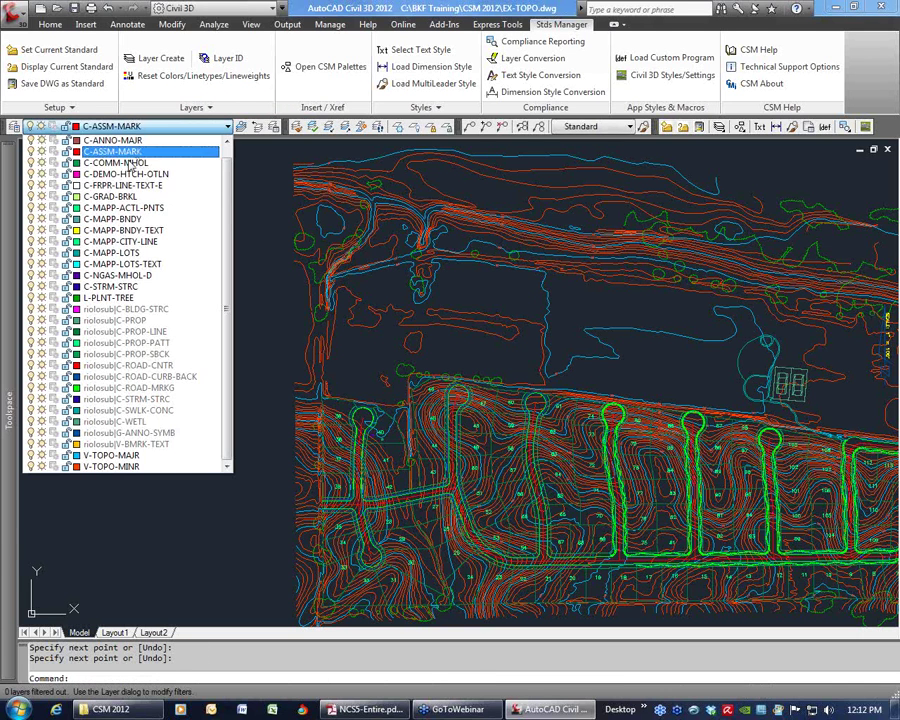
left_click(121, 183)
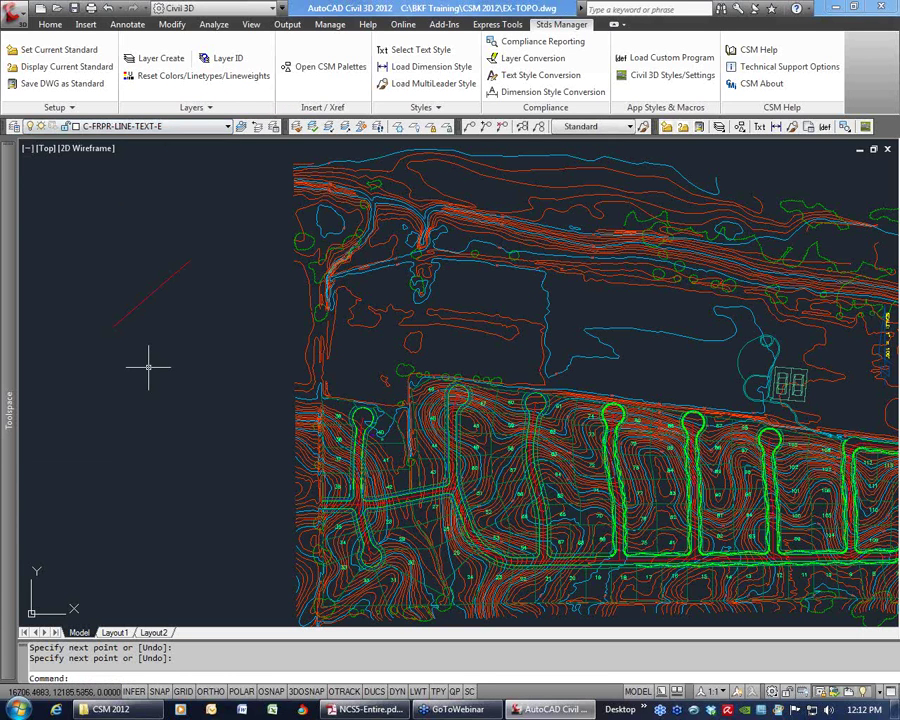
type("l")
key("Return")
left_click(137, 396)
left_click(218, 334)
key("Return")
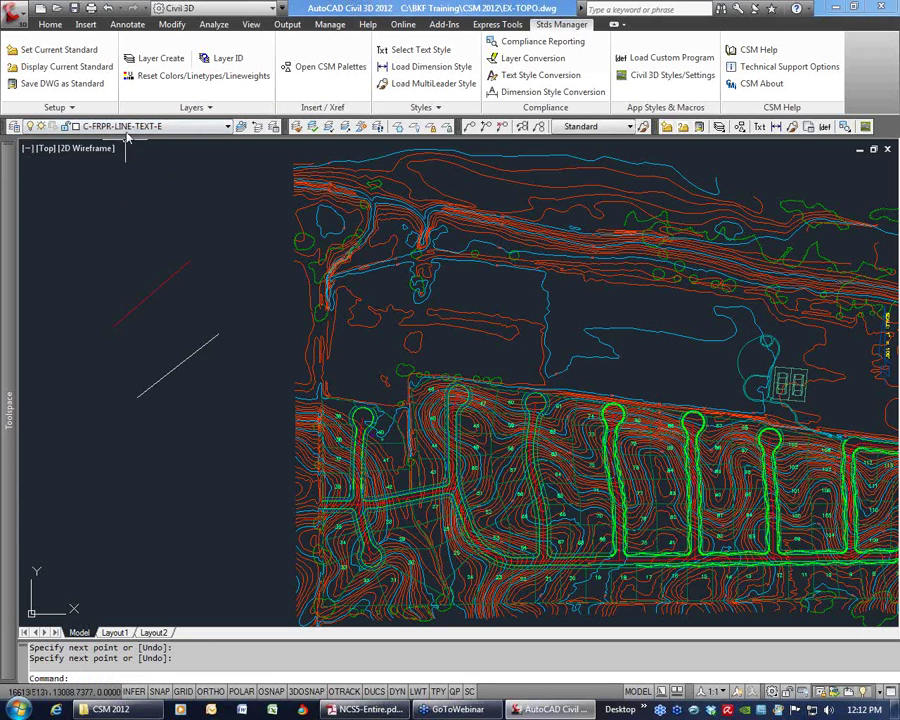
- Make C-MAPP-BNDY-TEXT the current layer and draw a third diagonal line below the white one
left_click(143, 126)
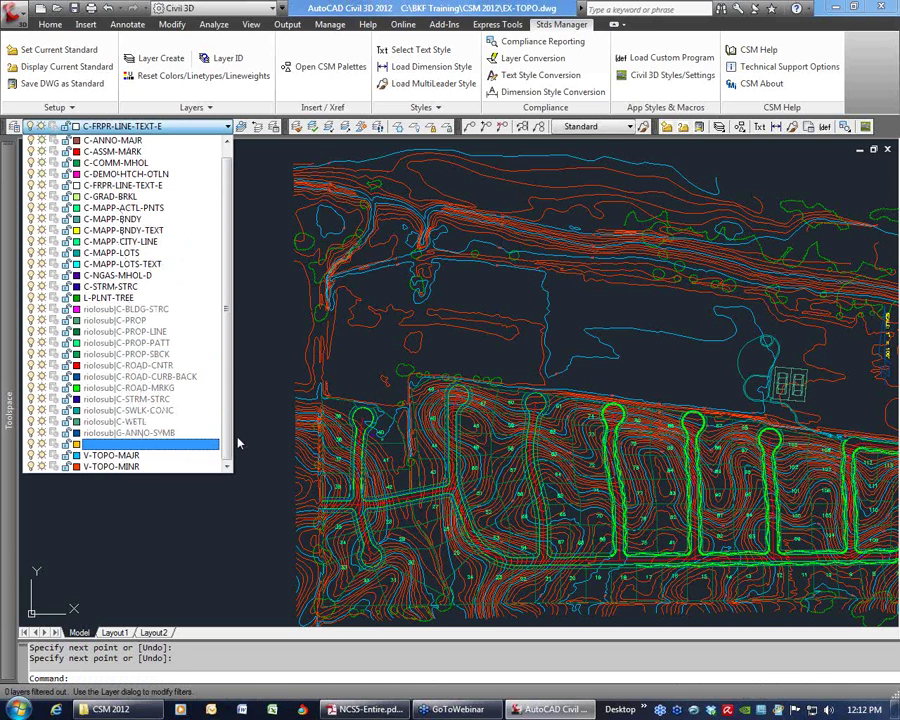
scroll(180, 300, "up", 1)
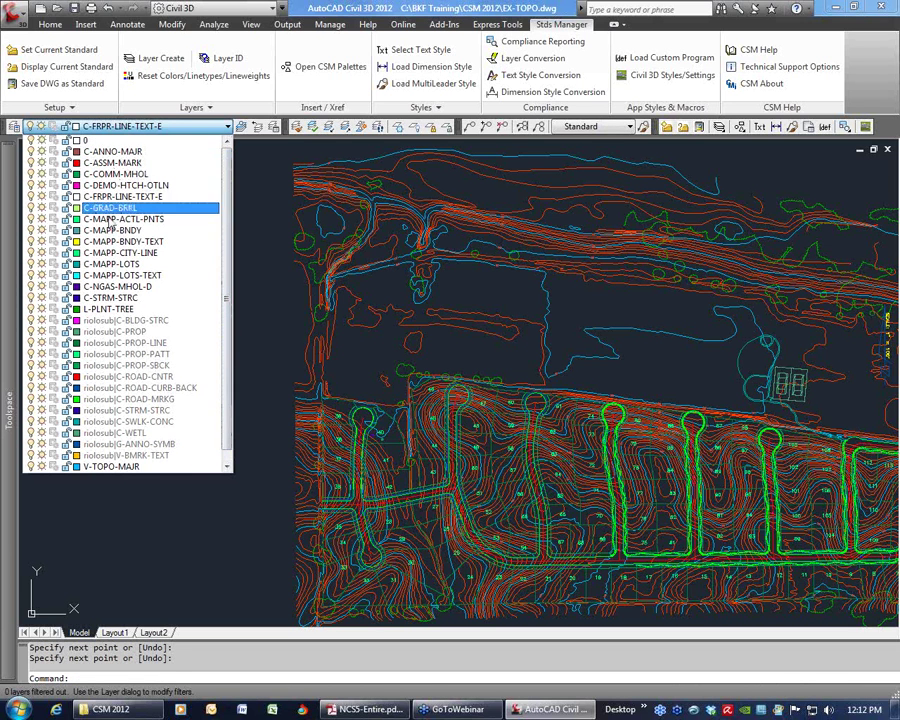
left_click(122, 245)
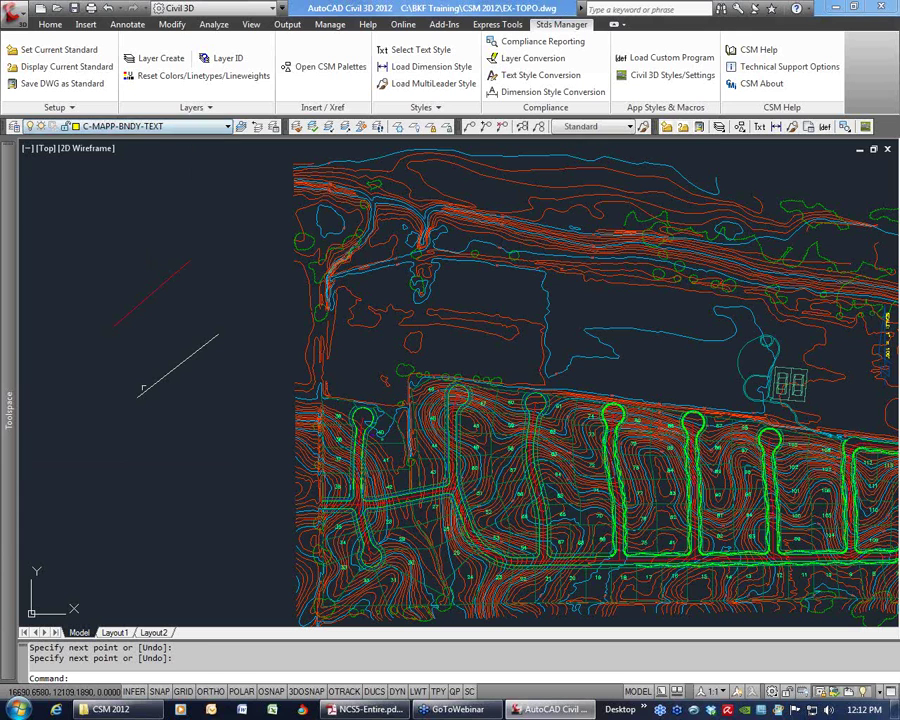
type("l")
key("space")
left_click(135, 470)
left_click(230, 405)
key("space")
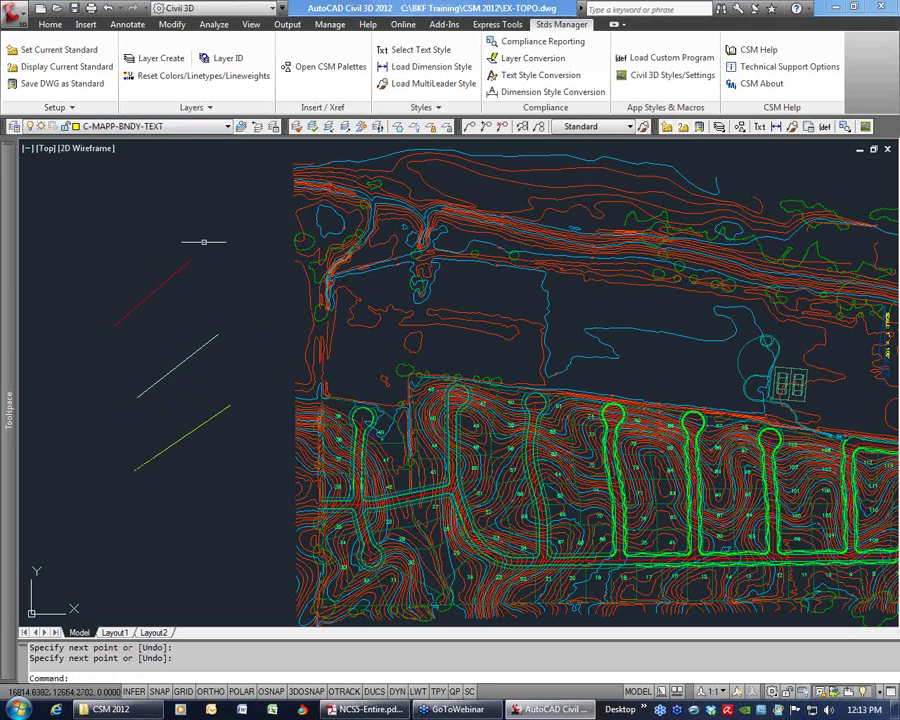
- Identify the layer names and descriptions of the yellow, white and red lines with Layer ID
left_click(228, 66)
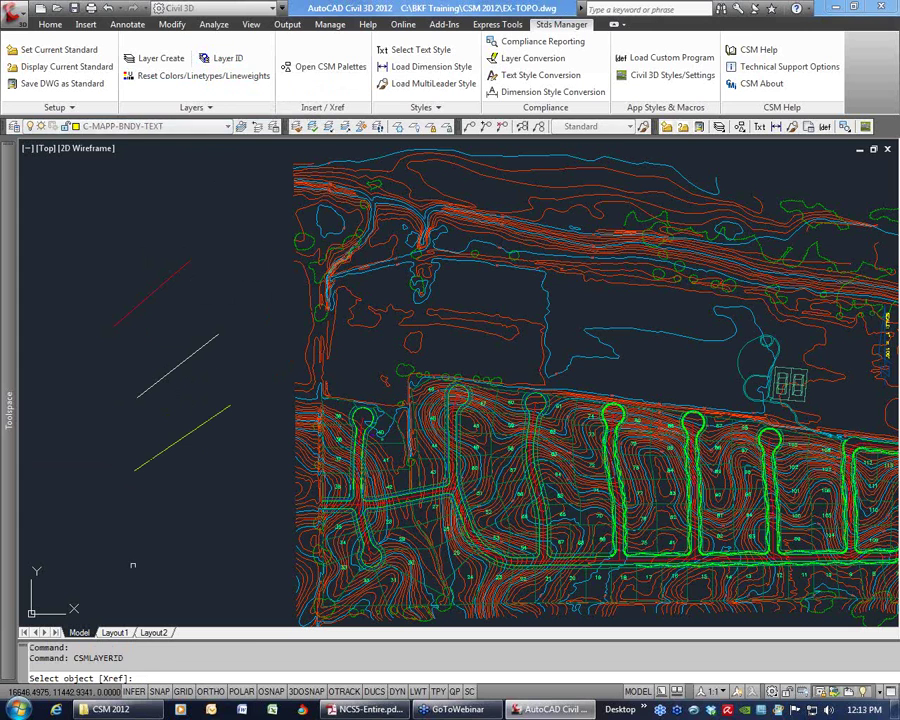
left_click(181, 437)
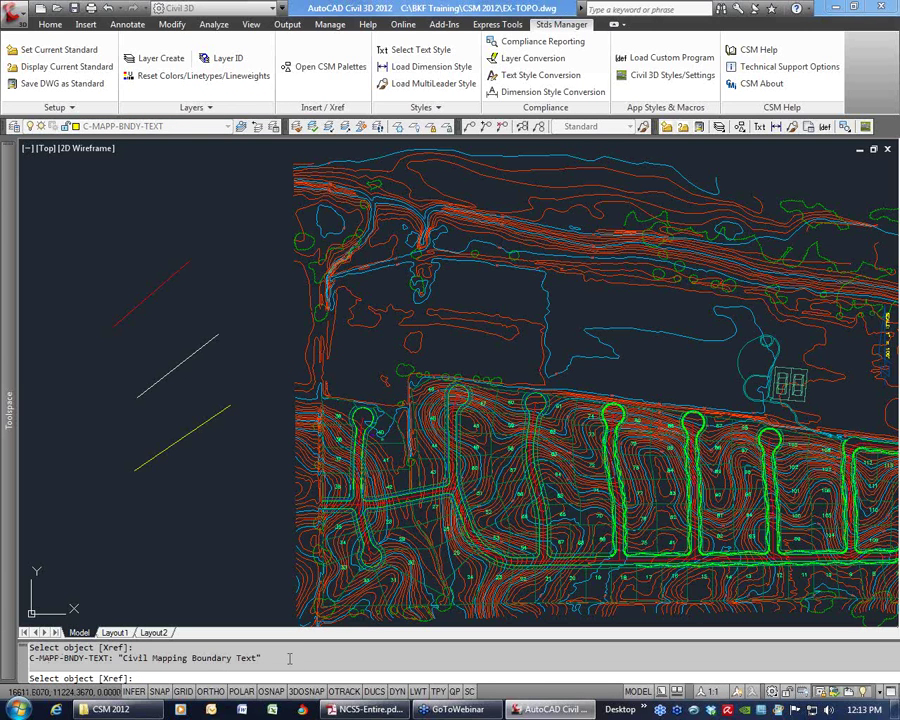
left_click_drag(262, 658, 34, 660)
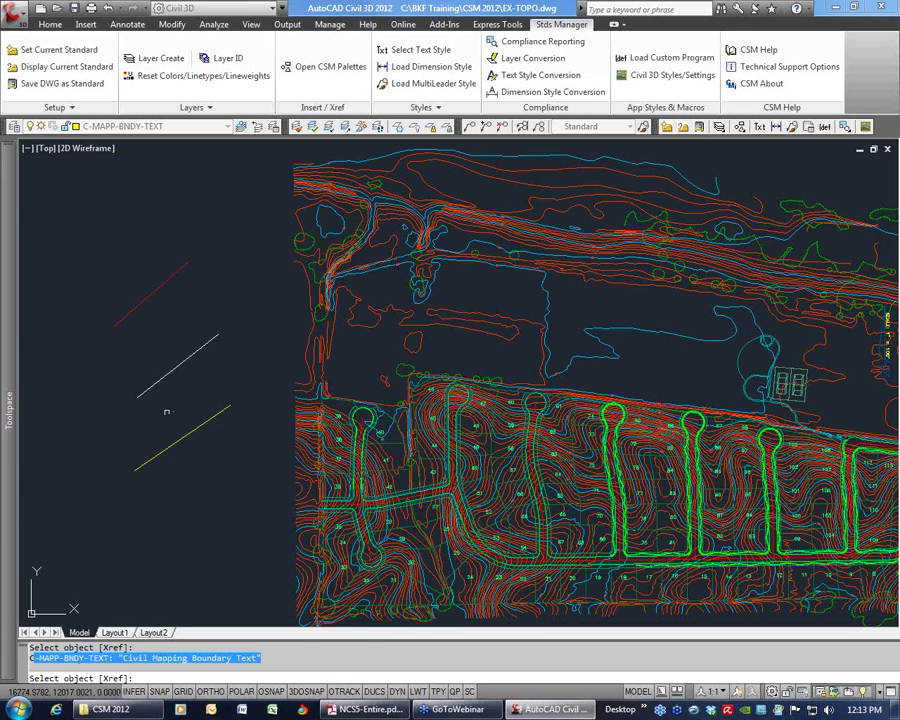
left_click(156, 381)
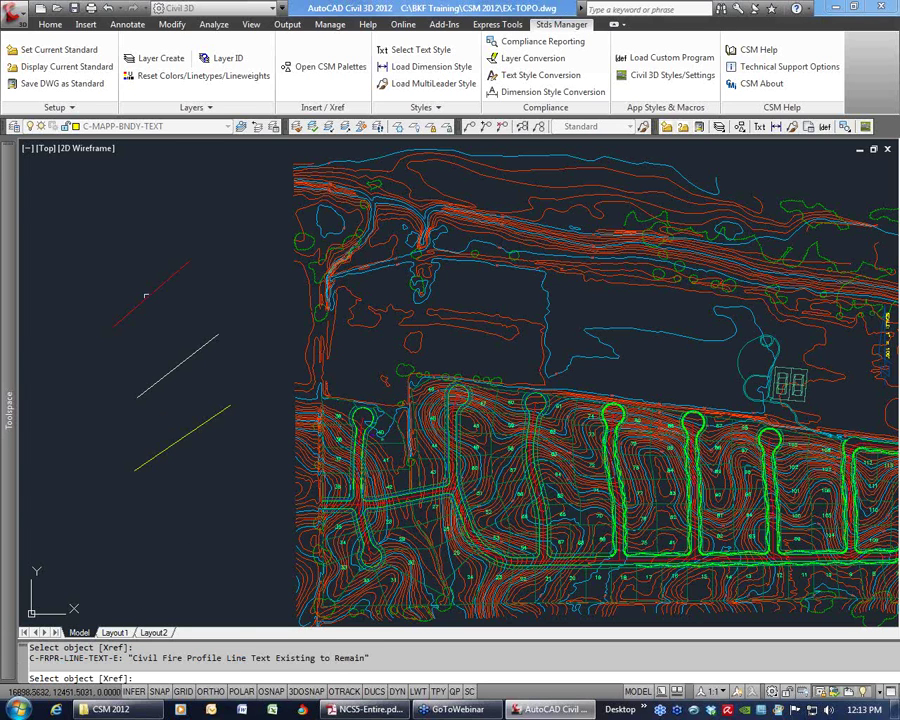
left_click(417, 399)
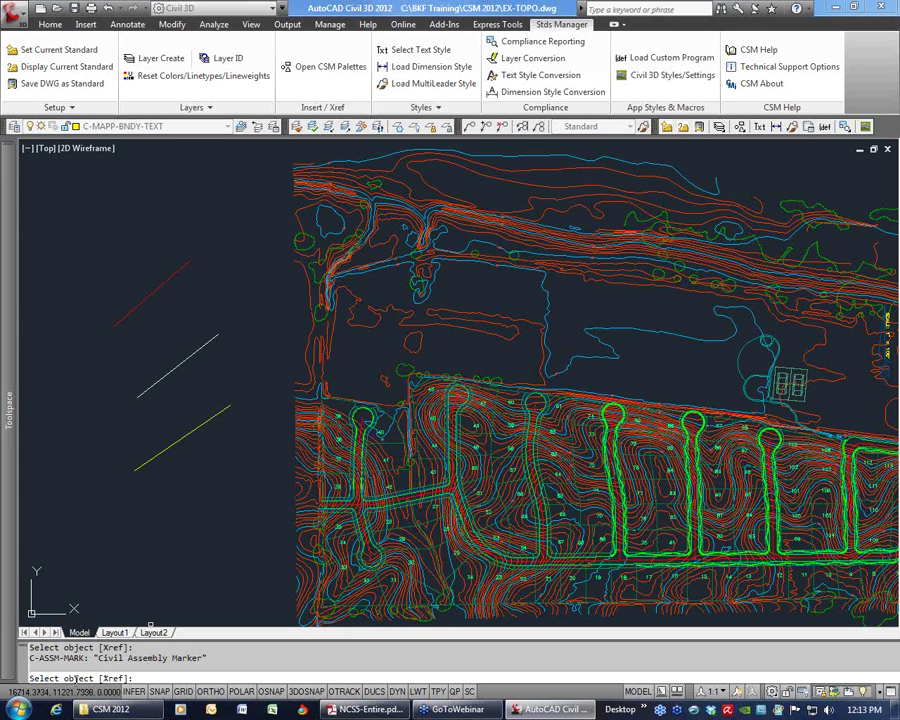
scroll(453, 425, "up", 5)
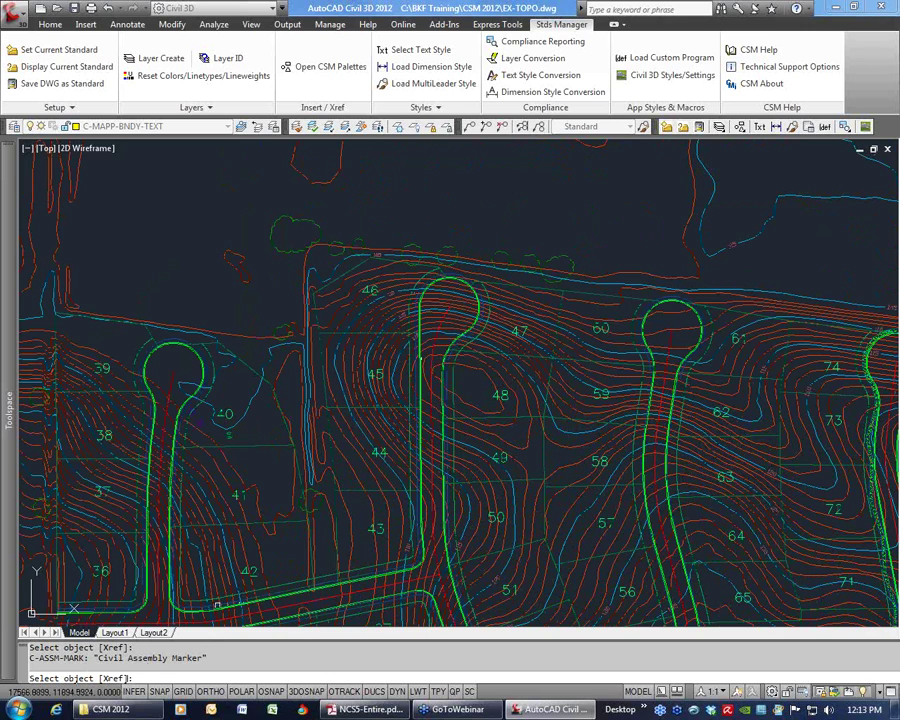
key("Escape")
key("Escape")
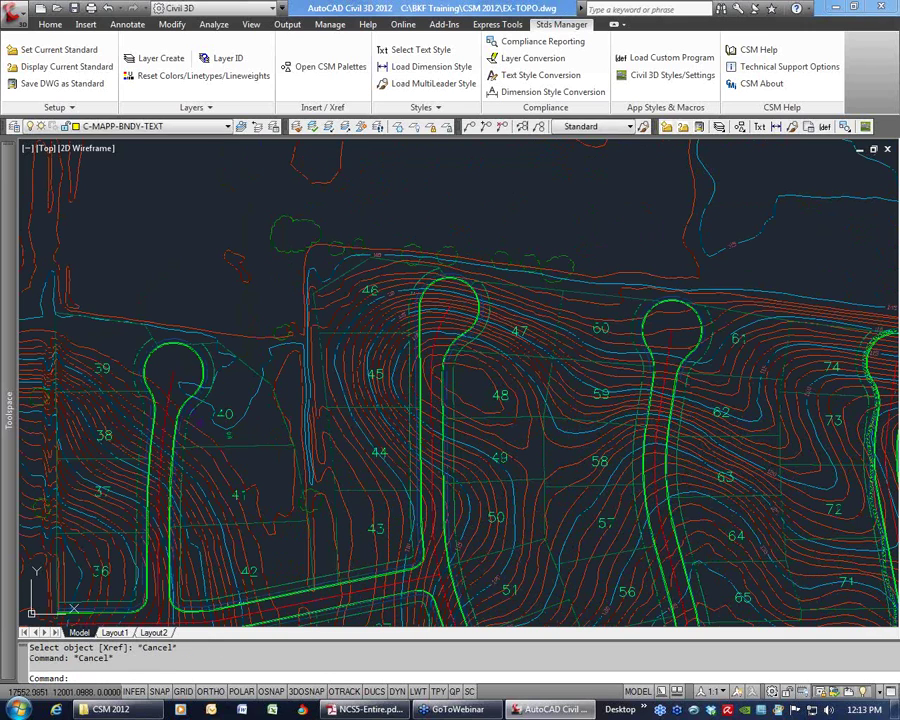
- Identify the layer of the green dashed line beside lot 48 inside the external reference, using Layer ID's Xref option
left_click(255, 410)
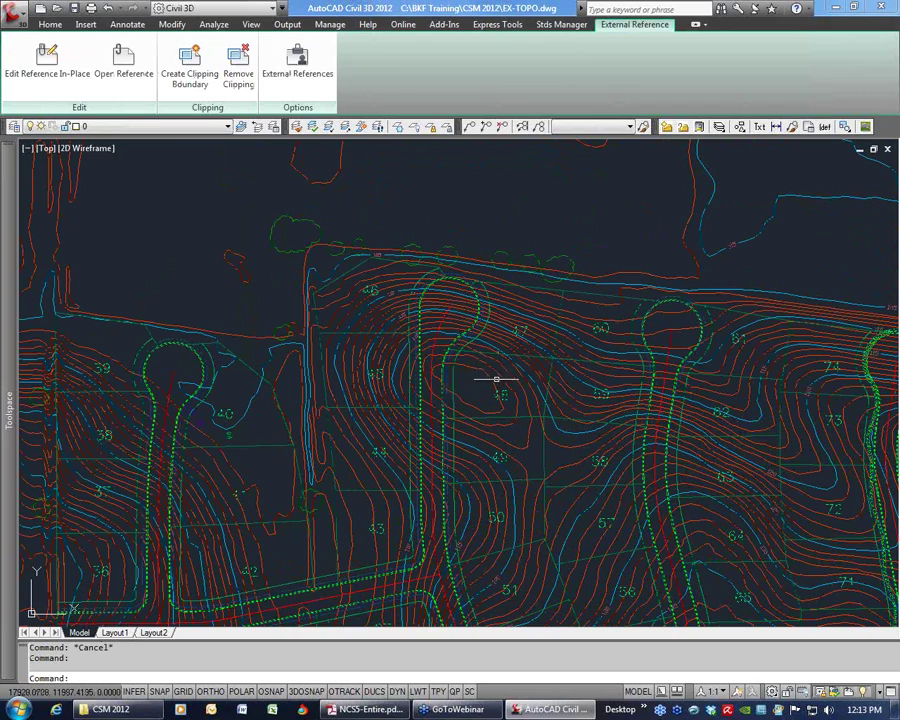
key("Escape")
scroll(460, 350, "up", 7)
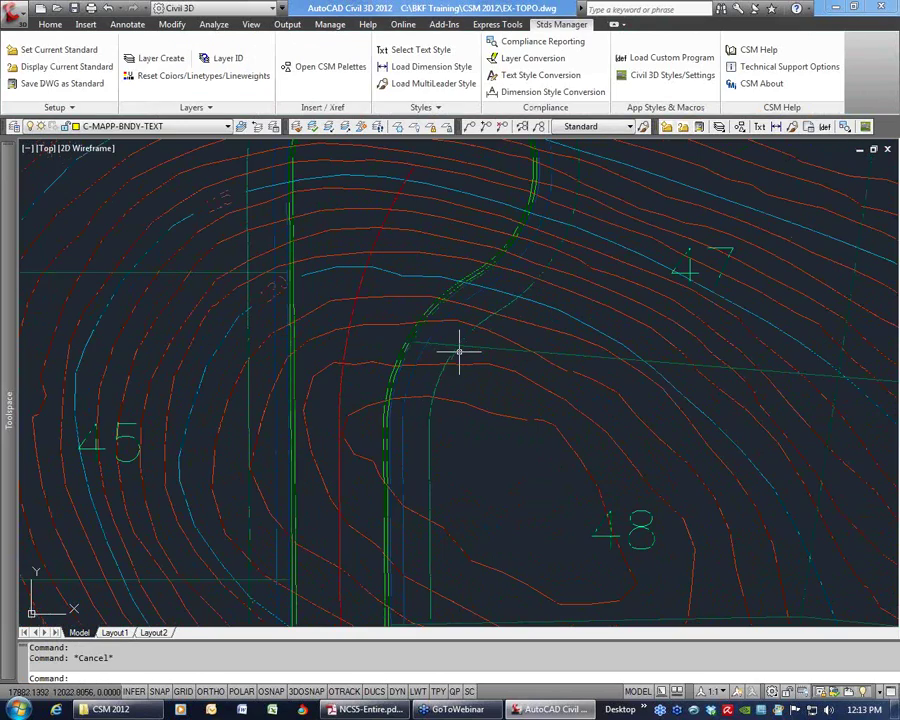
scroll(460, 350, "down", 7)
scroll(484, 332, "up", 4)
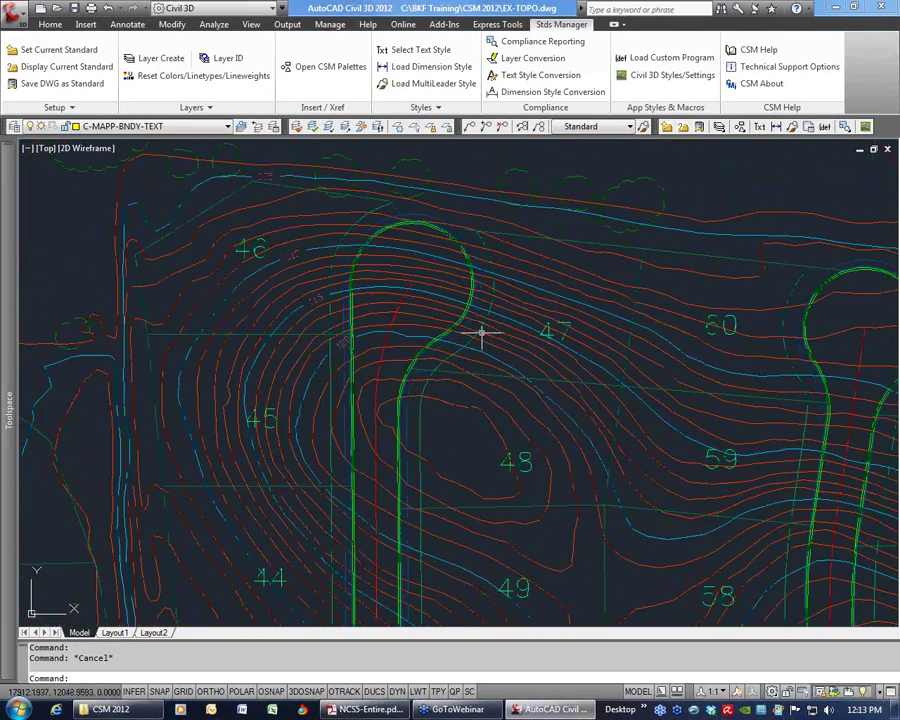
left_click(225, 58)
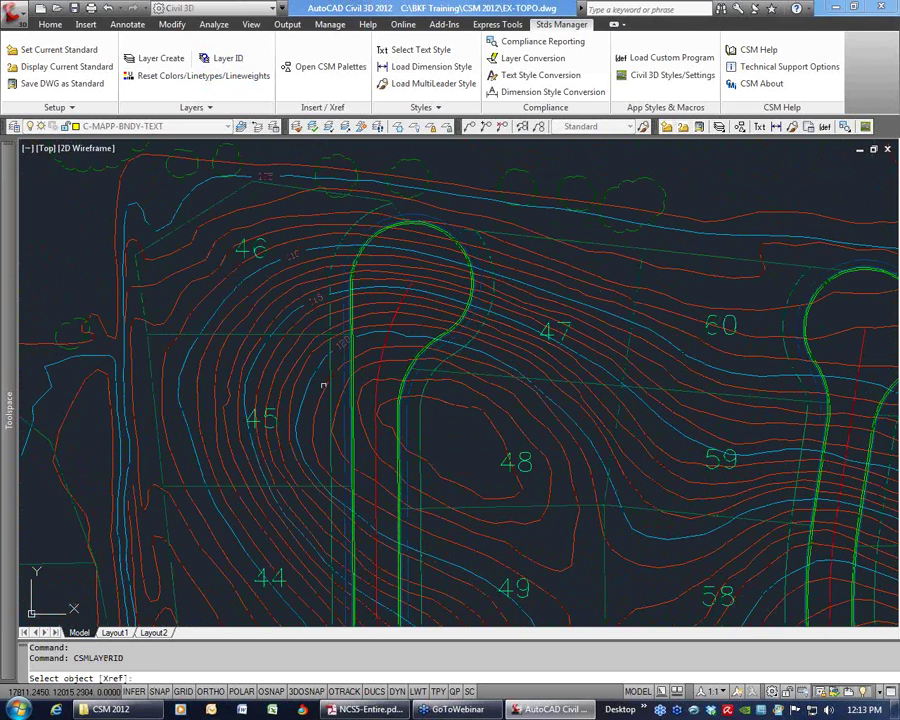
type("x")
key("Return")
left_click(447, 357)
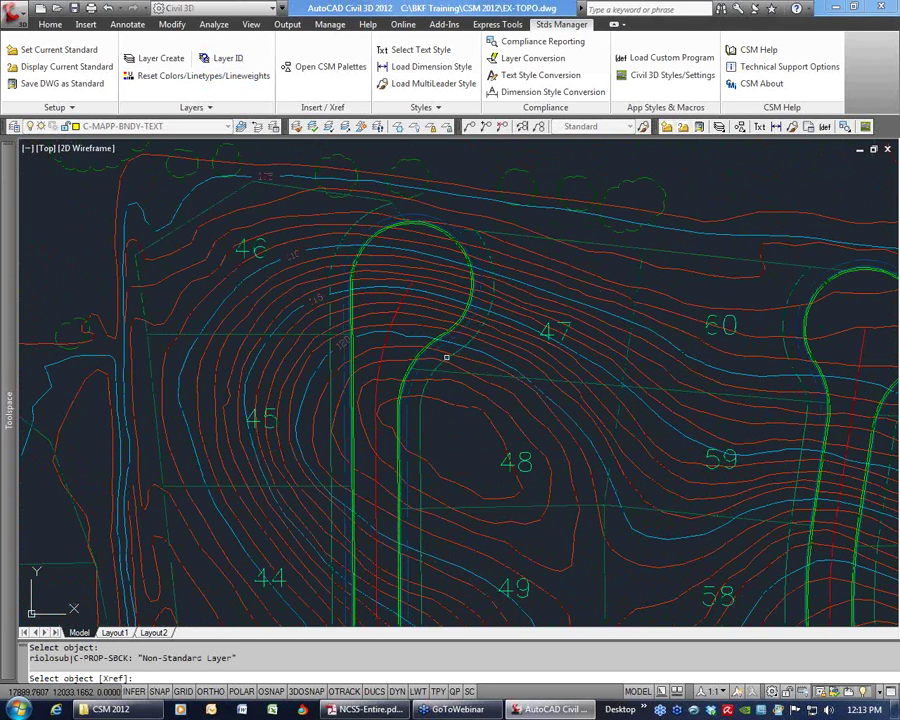
left_click_drag(73, 658, 237, 658)
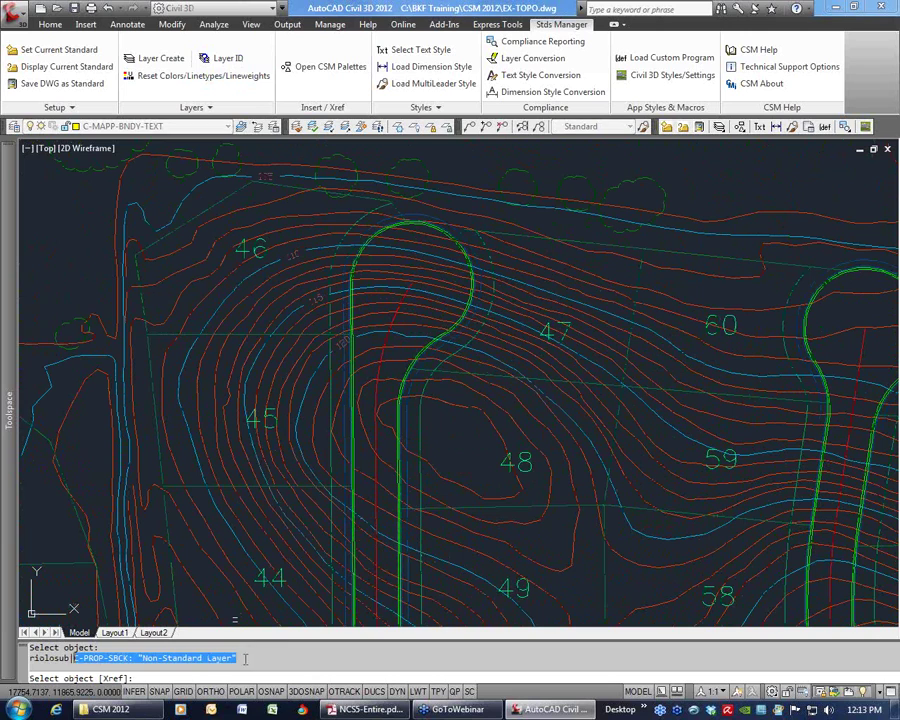
- Identify the layer of the cul-de-sac edge near lot 47 without the Xref option and end Layer ID
scroll(461, 237, "up", 2)
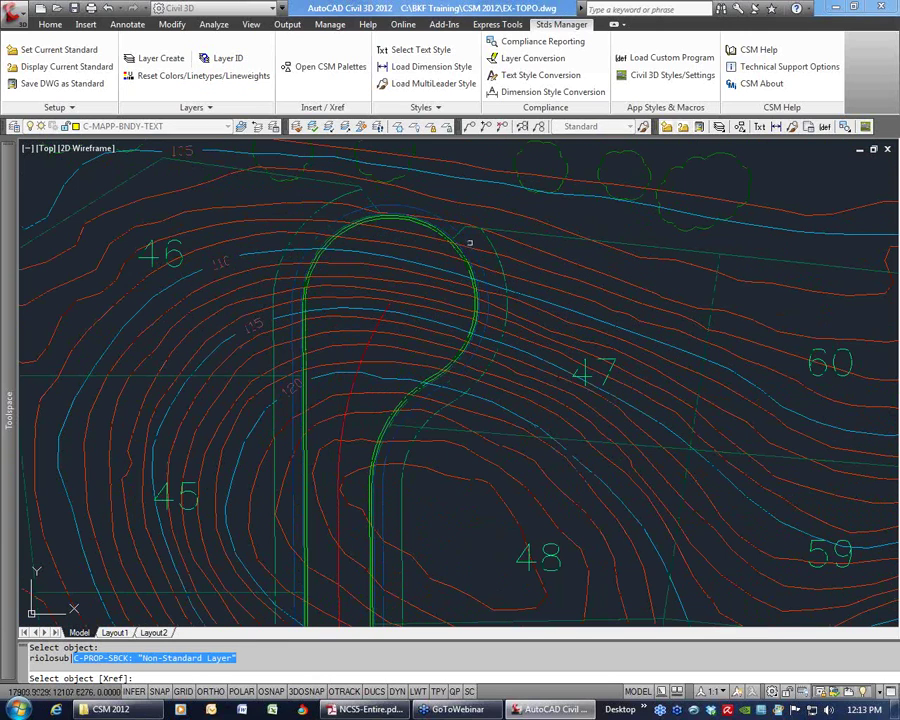
left_click(466, 241)
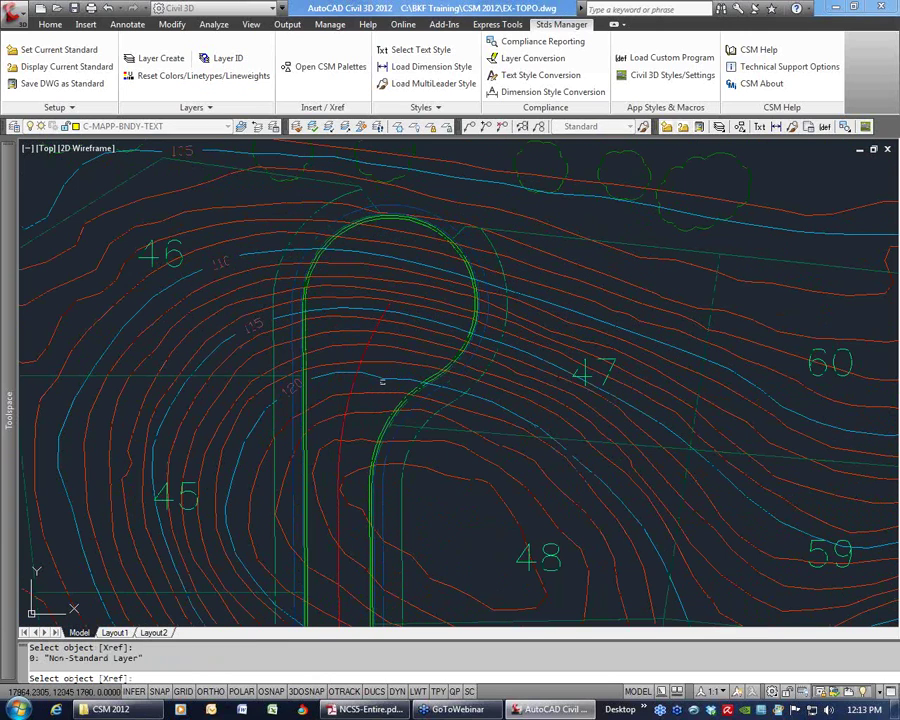
key("Escape")
scroll(375, 398, "down", 6)
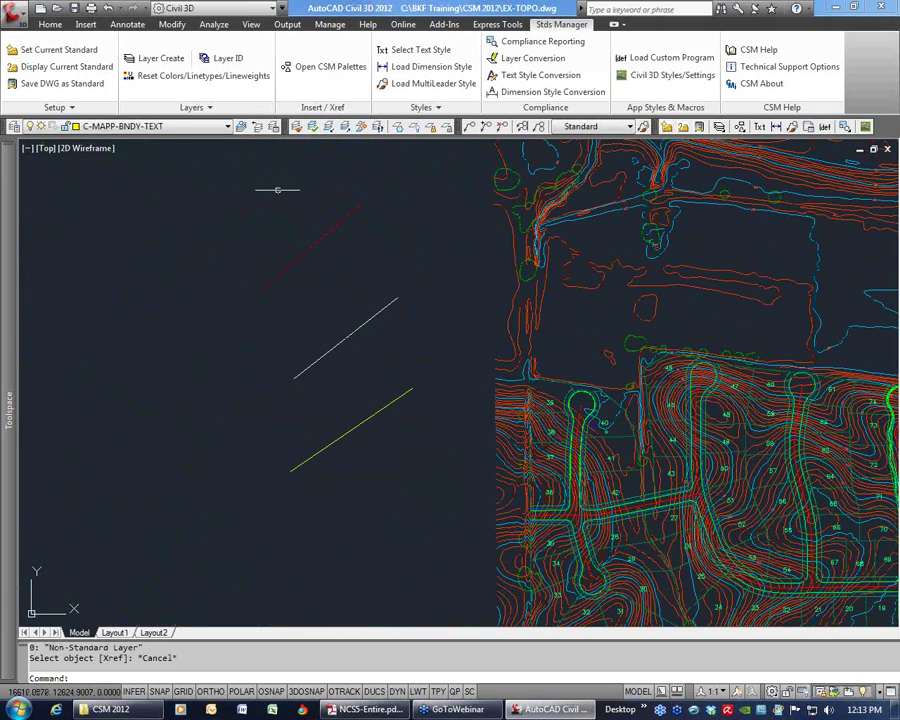
left_click(410, 196)
left_click(360, 430)
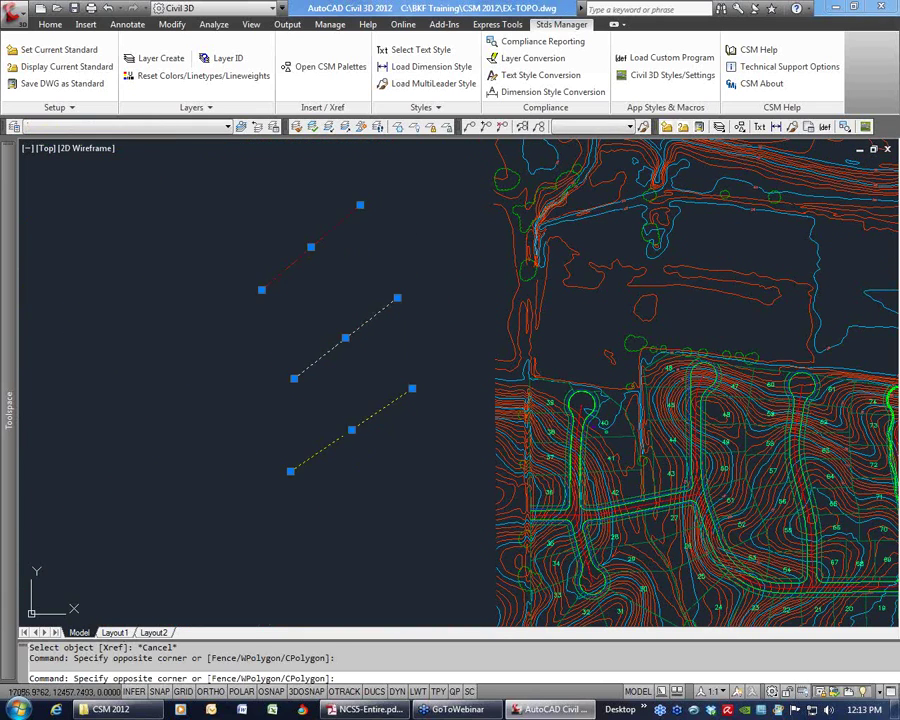
key("Escape")
key("Escape")
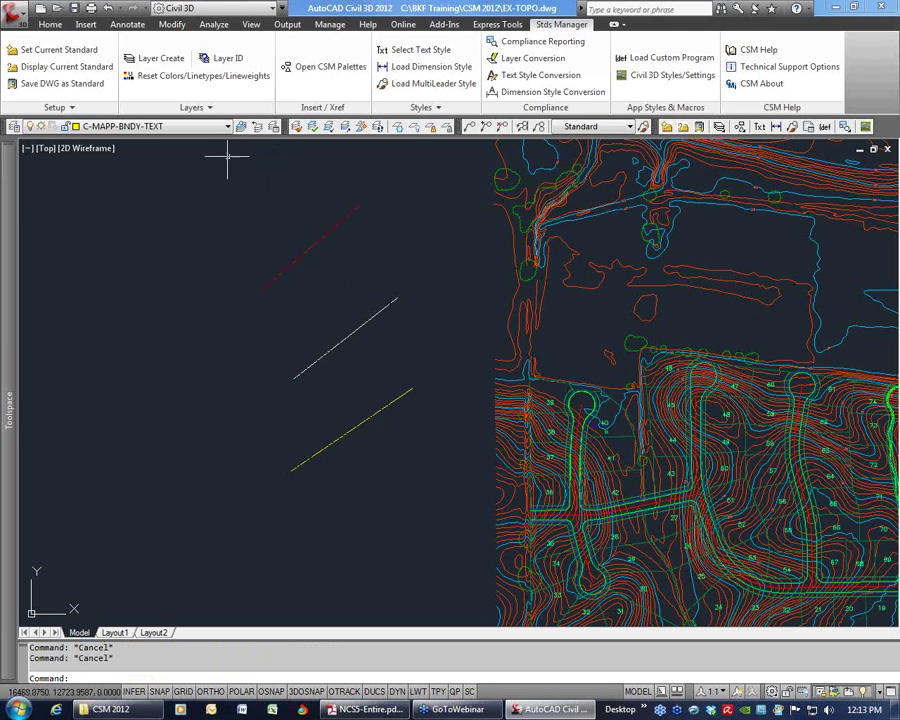
- Set the color of all layers from C-ASSM-MARK through L-PLNT-TREE to 165
left_click(14, 127)
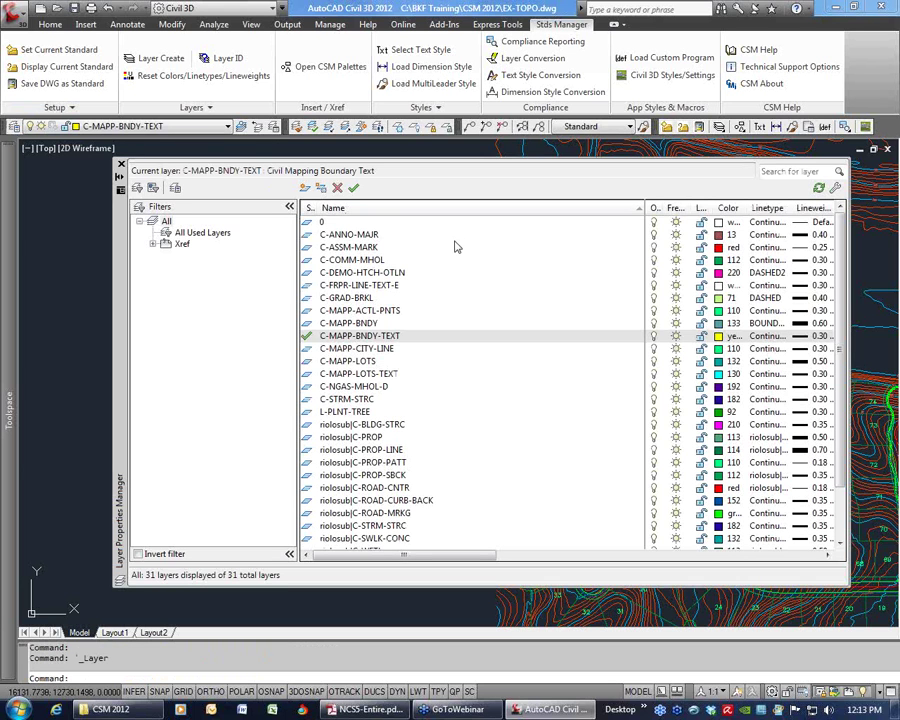
left_click(331, 247)
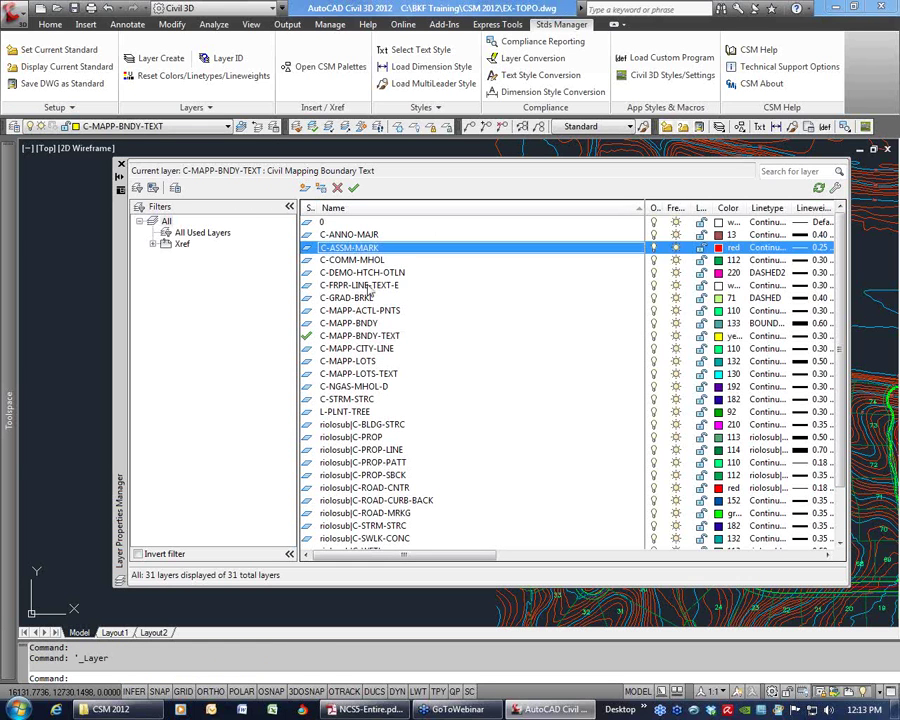
left_click(395, 414, "shift")
left_click(720, 315)
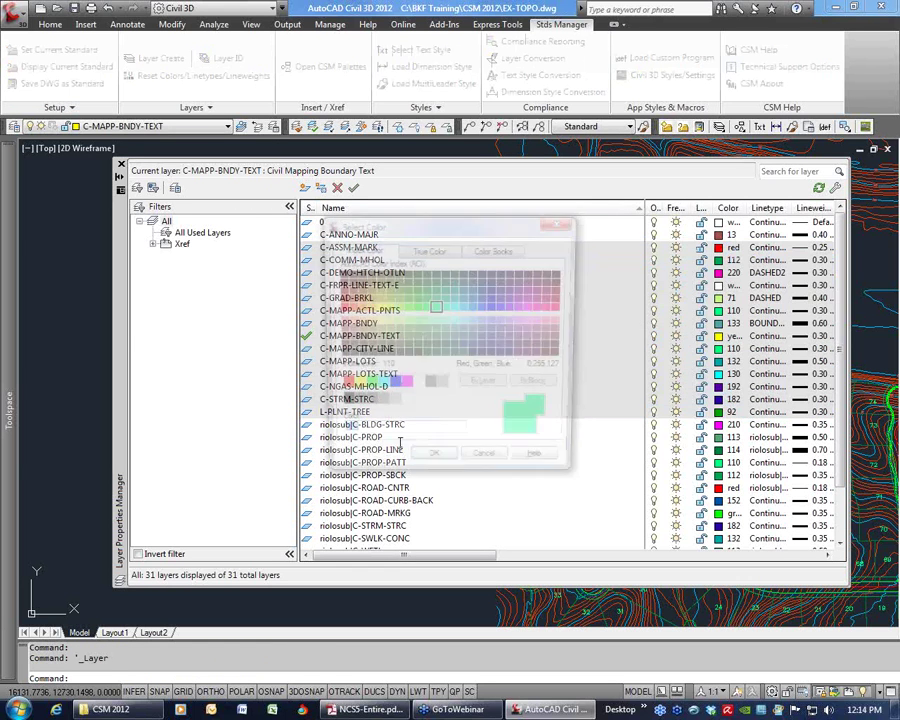
left_click(487, 341)
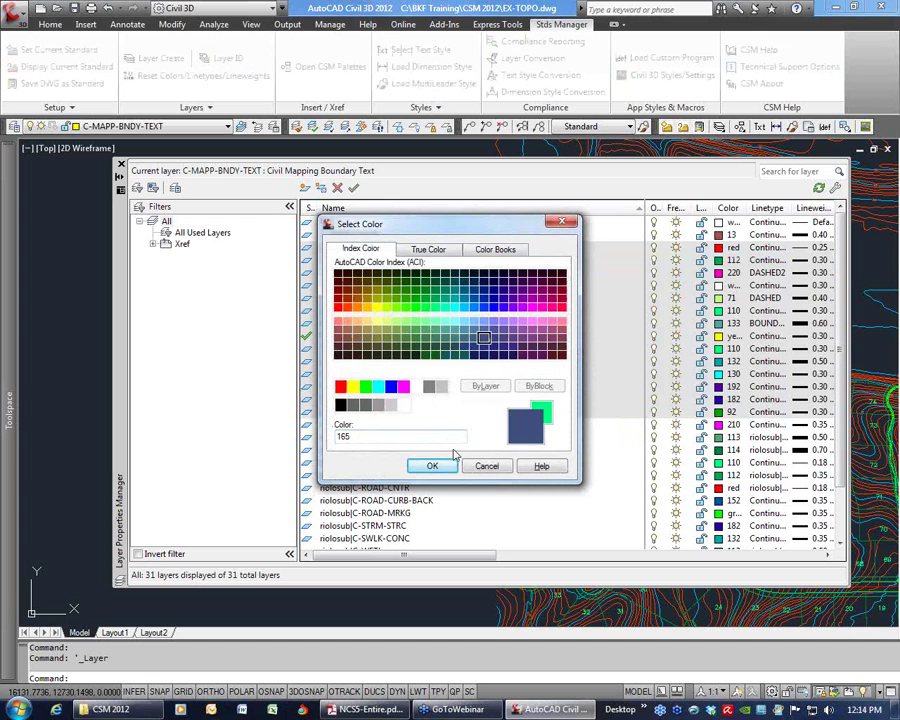
left_click(432, 466)
- Assign the DASHED2 linetype to the selected layers from C-ASSM-MARK through L-PLNT-TREE and close the layer manager
left_click(768, 366)
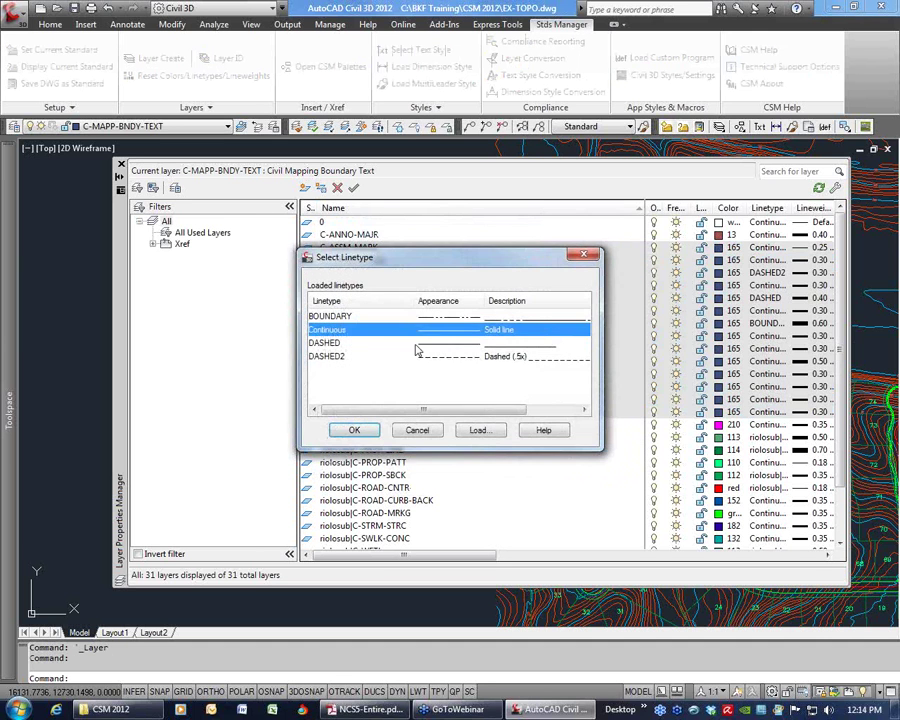
left_click(335, 354)
left_click(352, 426)
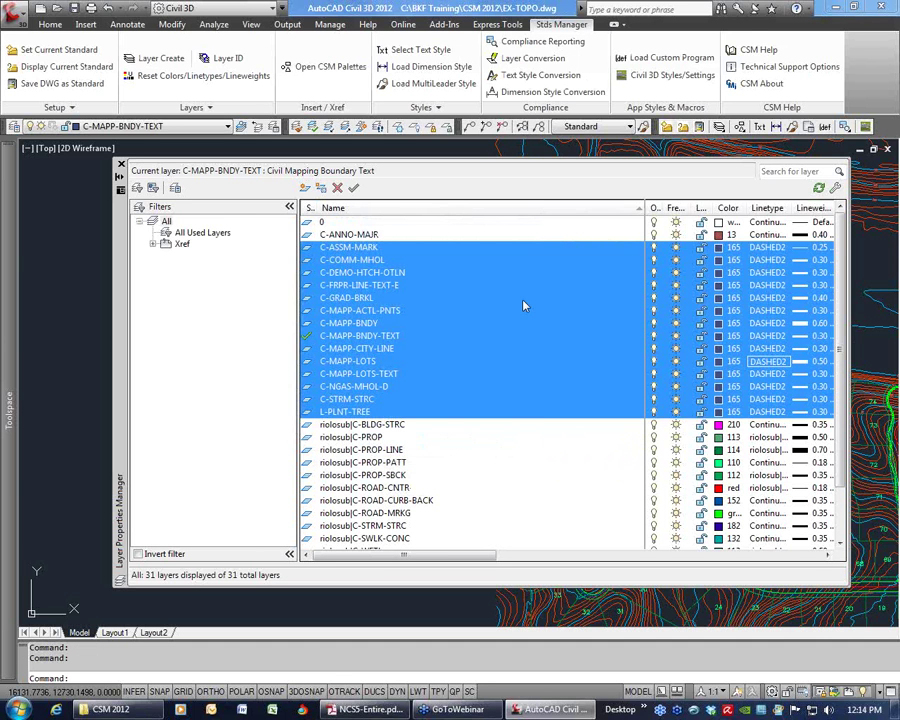
left_click(121, 165)
key("Escape")
key("Escape")
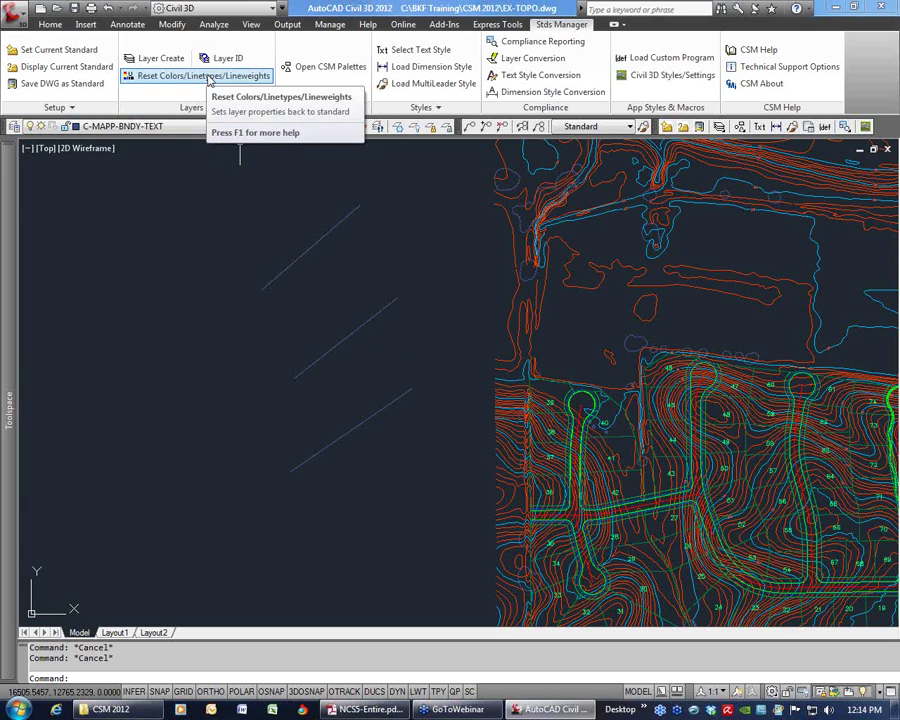
- Reset layer colors, linetypes and lineweights to the standard for the current drawing only, and check a contour line's layer
left_click(208, 80)
left_click_drag(136, 58, 141, 104)
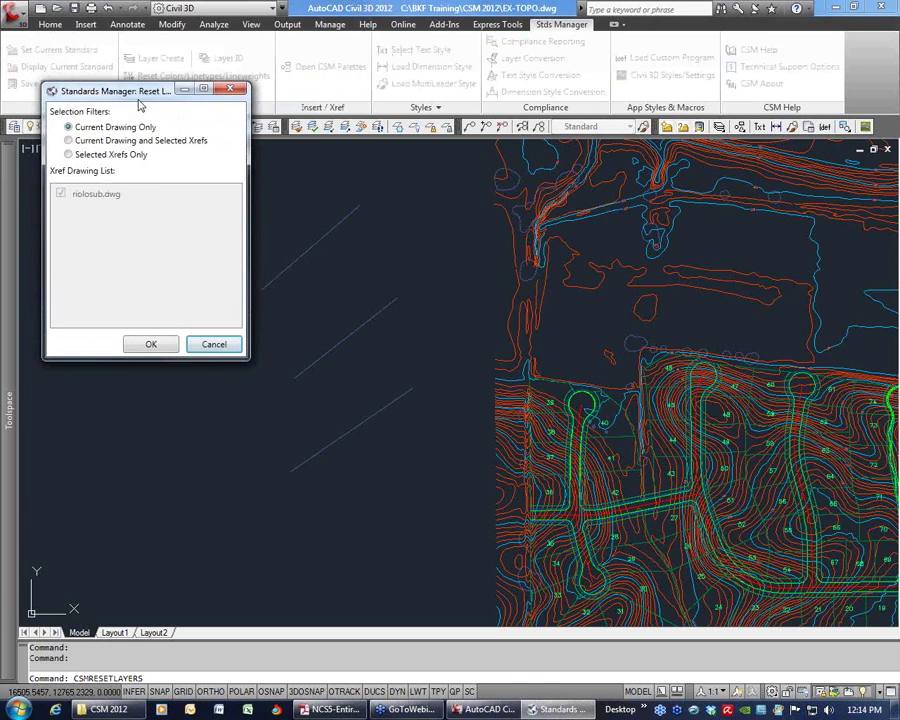
left_click(82, 141)
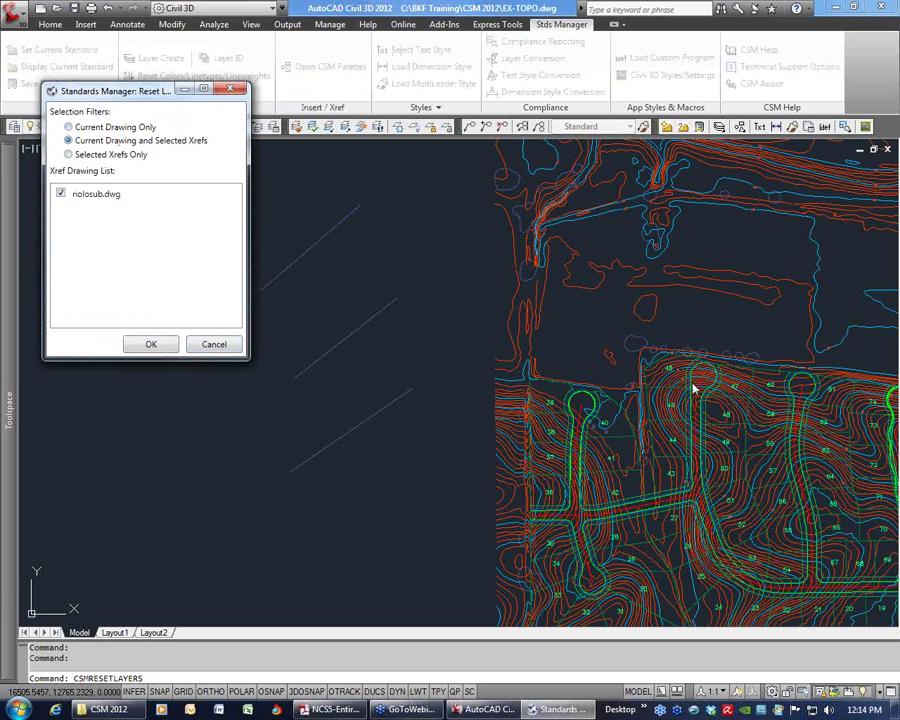
left_click(69, 127)
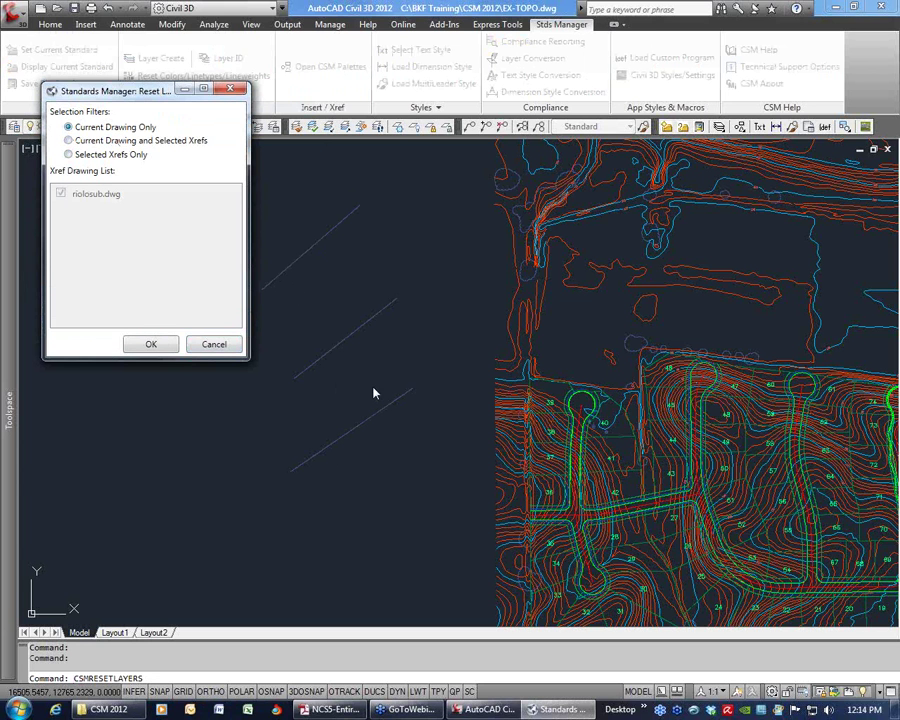
left_click(150, 344)
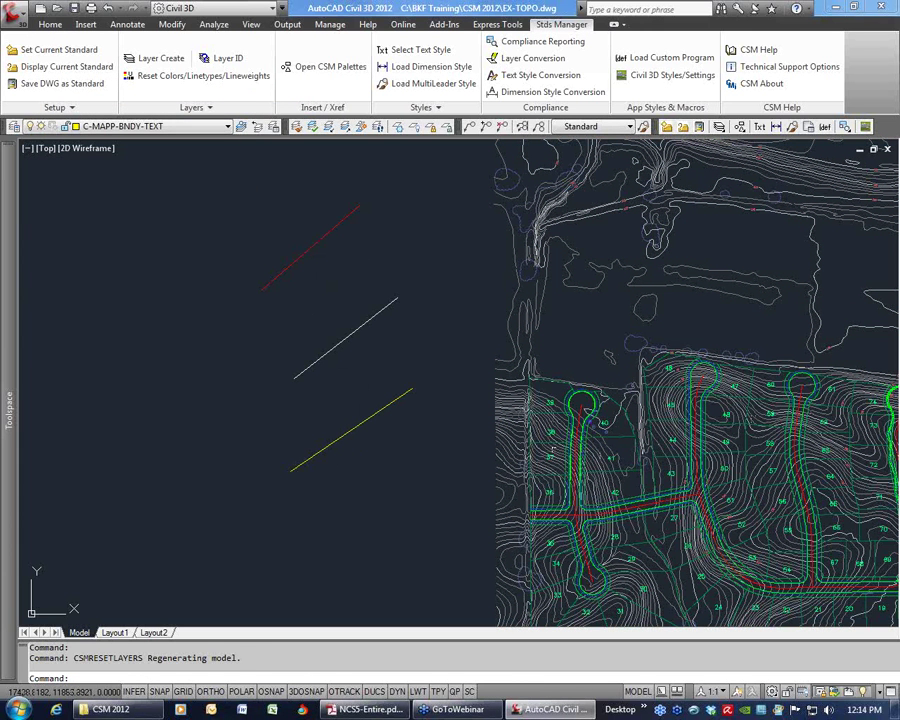
left_click(510, 430)
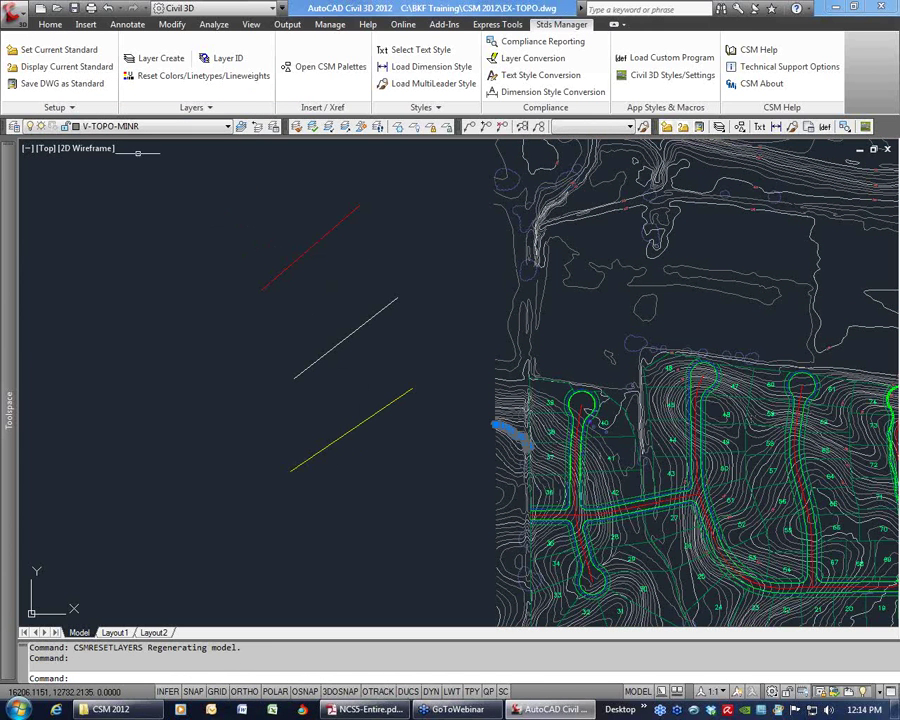
key("Escape")
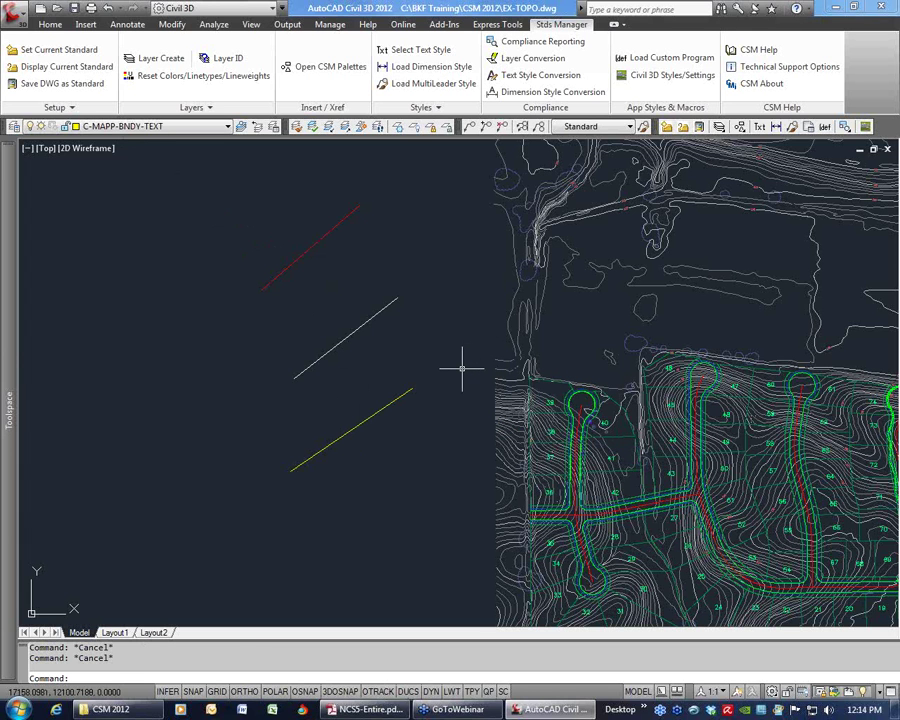
- Erase the red, white and yellow diagonal lines beside the site plan
left_click(416, 466)
left_click(322, 196)
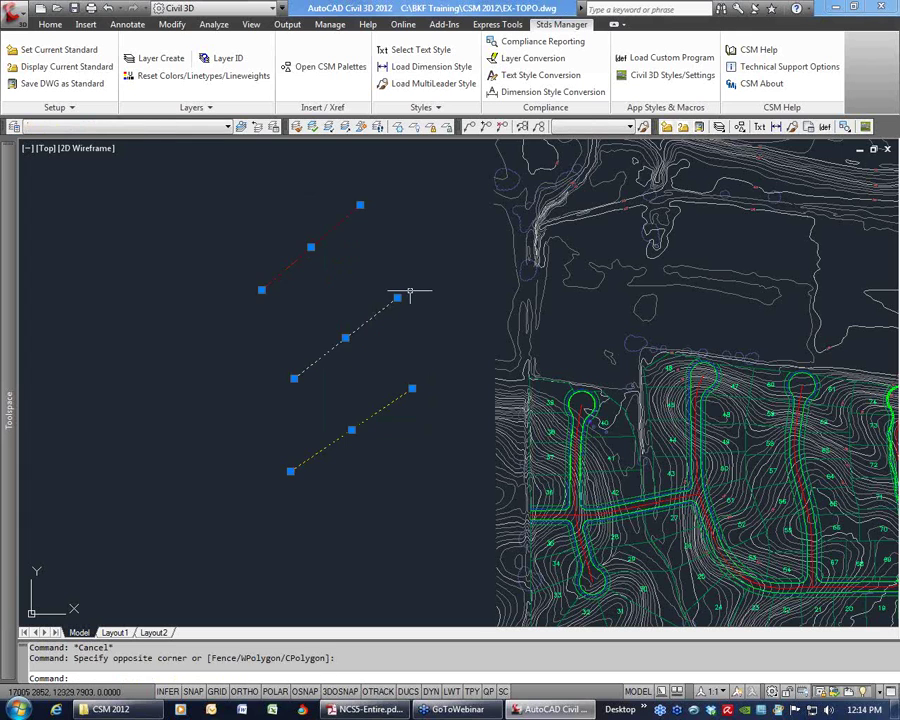
key("Delete")
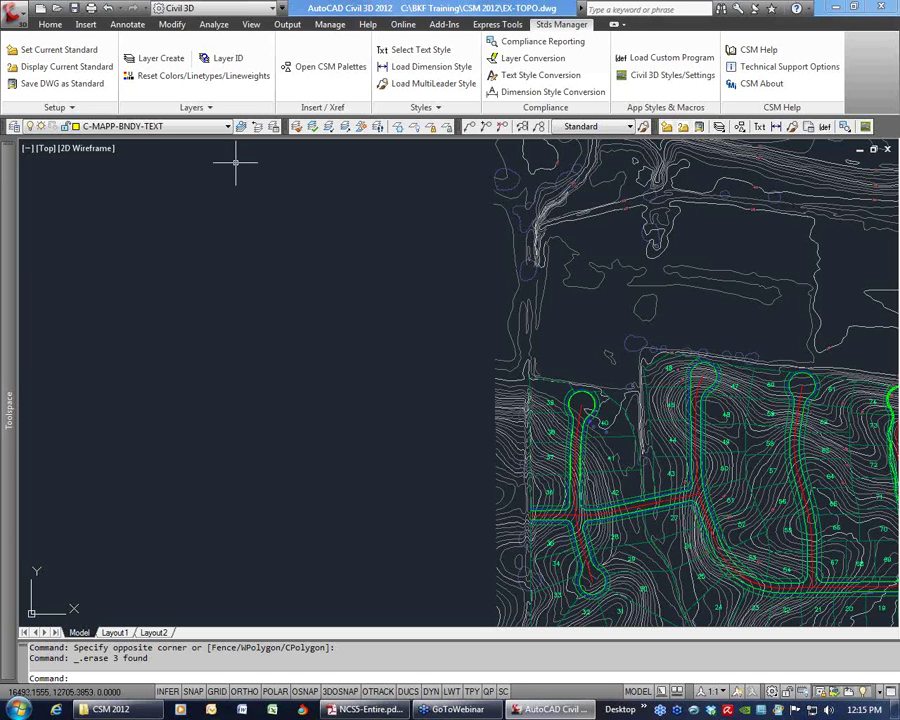
- Create six new layers named 1, 2, 3, 4, 5 and 6, and close the layer manager
left_click(13, 126)
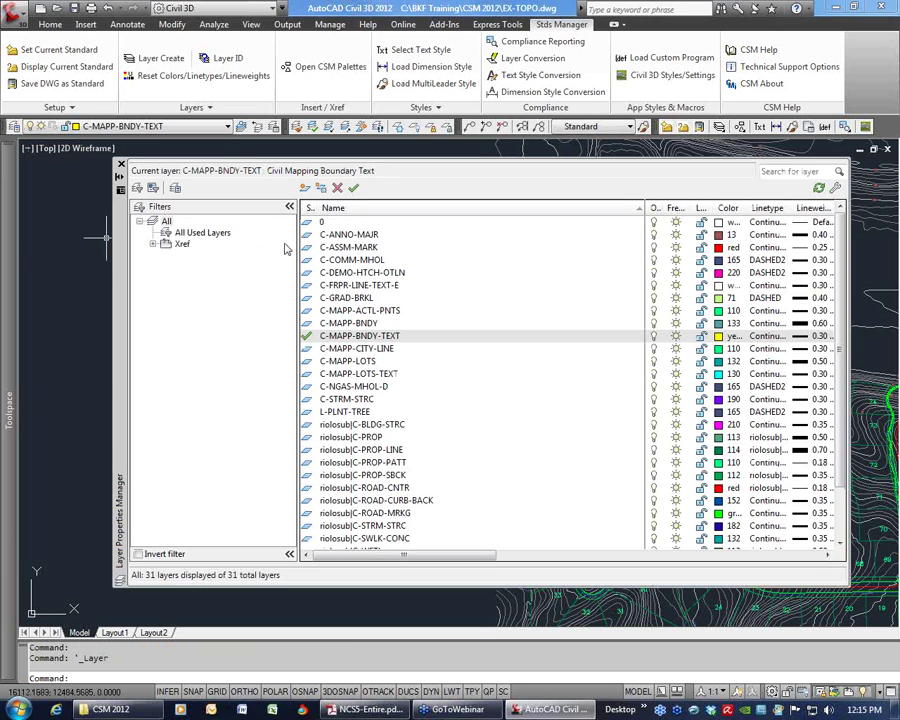
left_click(304, 188)
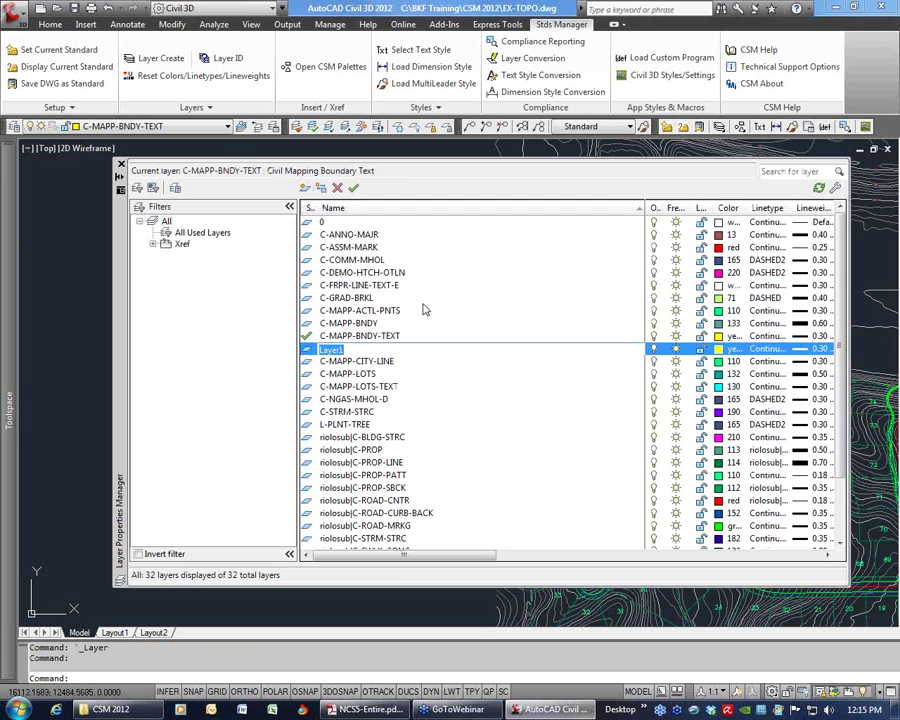
type("1,2,3,")
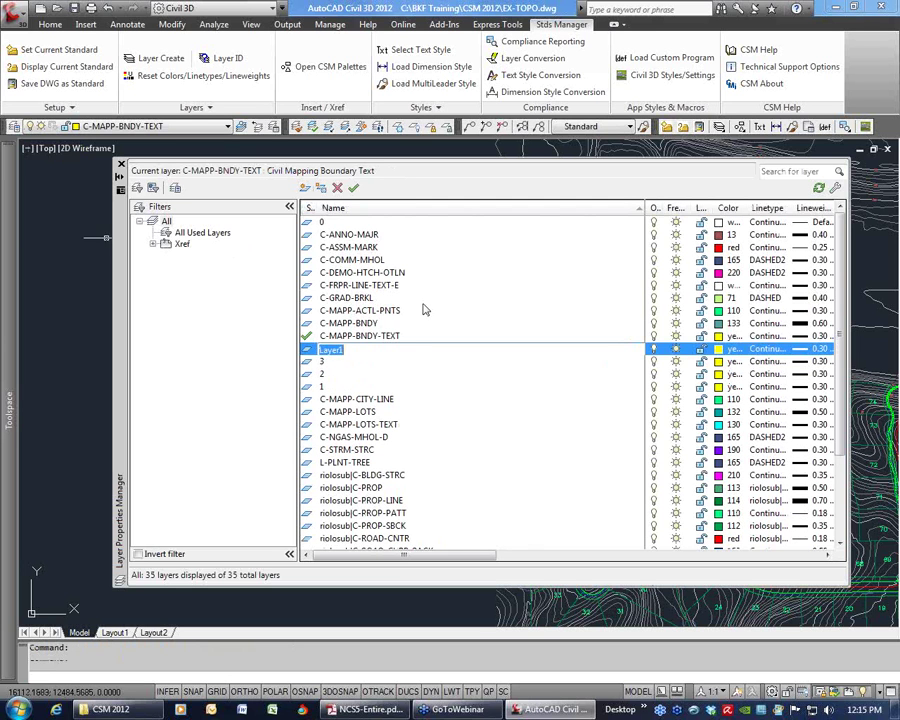
type("4,5,6")
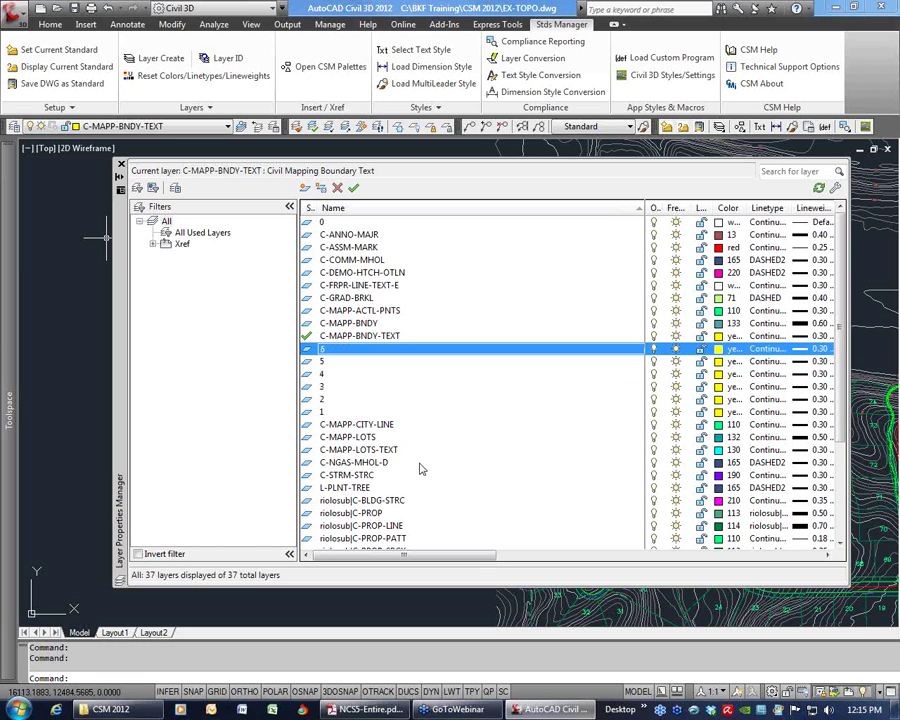
key("Return")
left_click(121, 163)
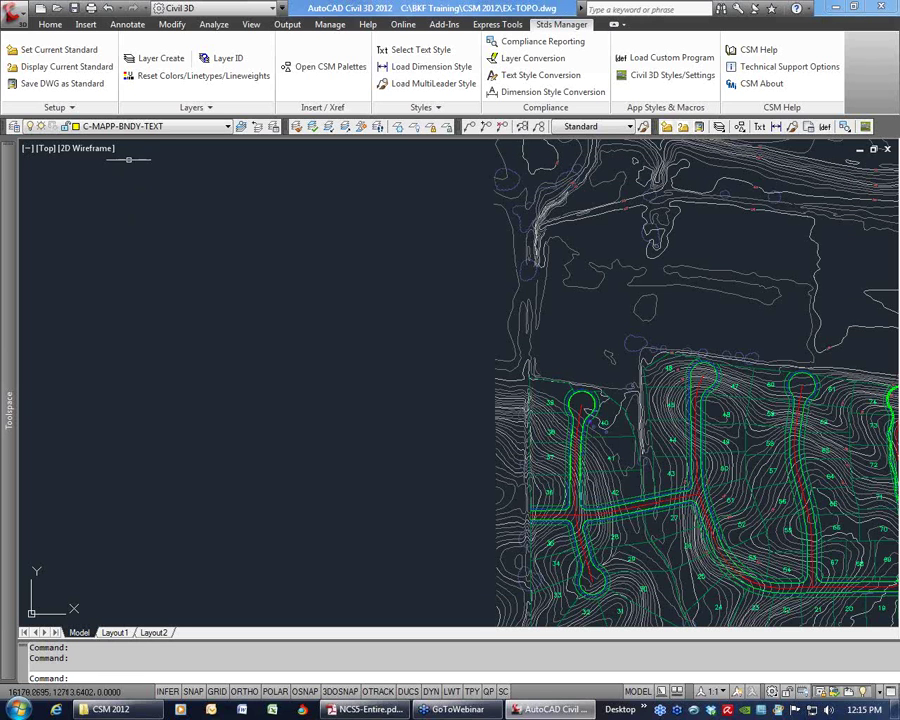
- Make layer 2 current and draw a diagonal line in the empty area beside the site plan
left_click(228, 126)
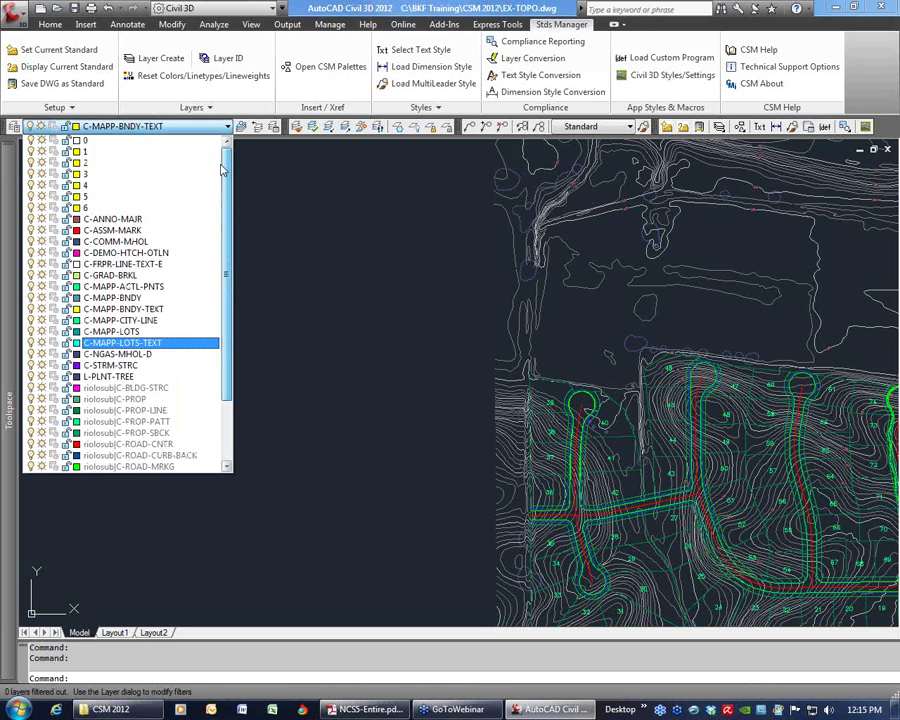
left_click(95, 162)
type("l")
key("Return")
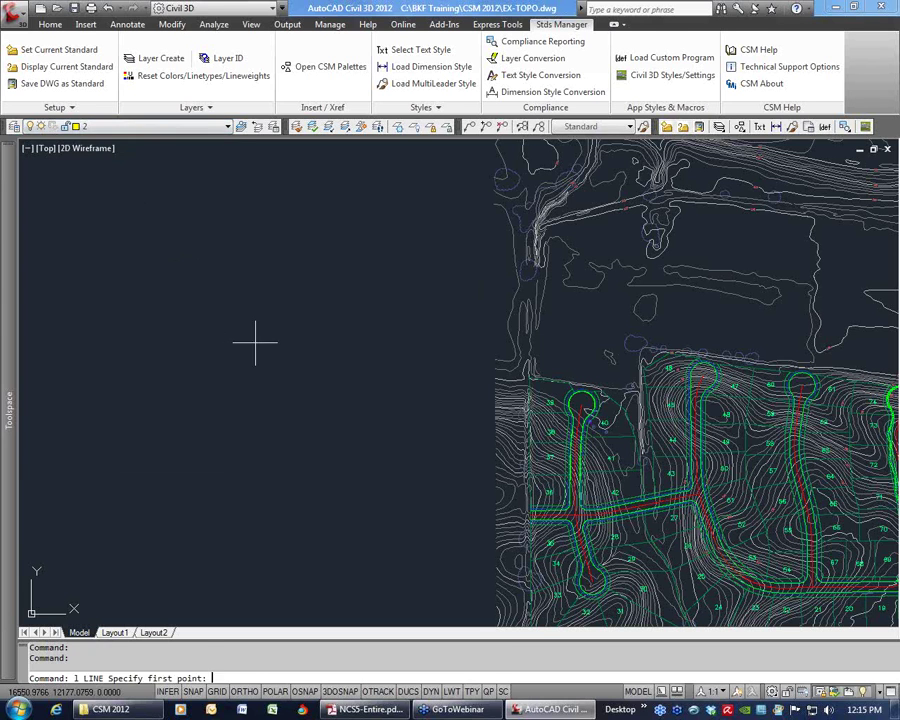
left_click(244, 342)
left_click(358, 262)
key("Return")
- Draw three more separate diagonal lines below the first one, roughly parallel to it
key("Return")
left_click(229, 432)
left_click(337, 354)
key("Return")
key("Return")
left_click(232, 502)
left_click(337, 445)
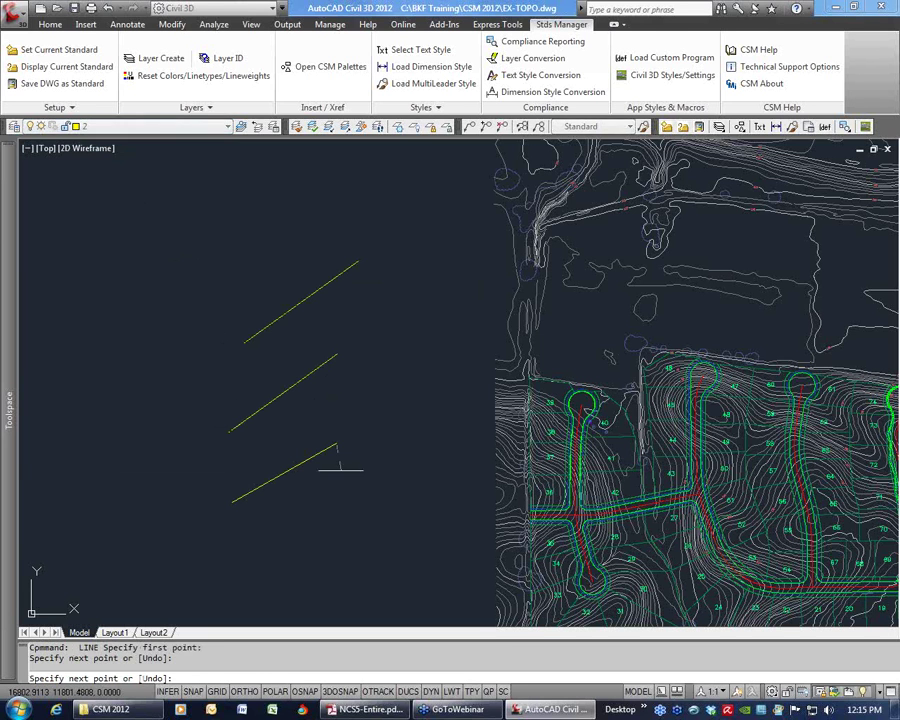
key("Return")
key("Return")
left_click(299, 555)
left_click(417, 487)
key("Return")
- Move the second diagonal line from the top to layer 4 and clear the selection
left_click(347, 397)
left_click(256, 364)
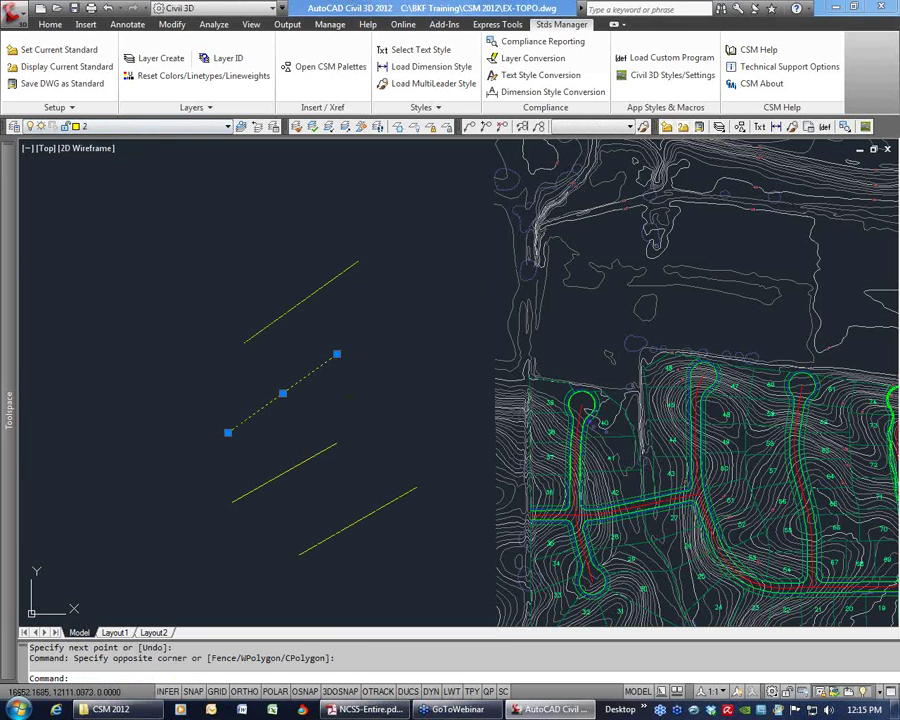
left_click(130, 126)
left_click(118, 172)
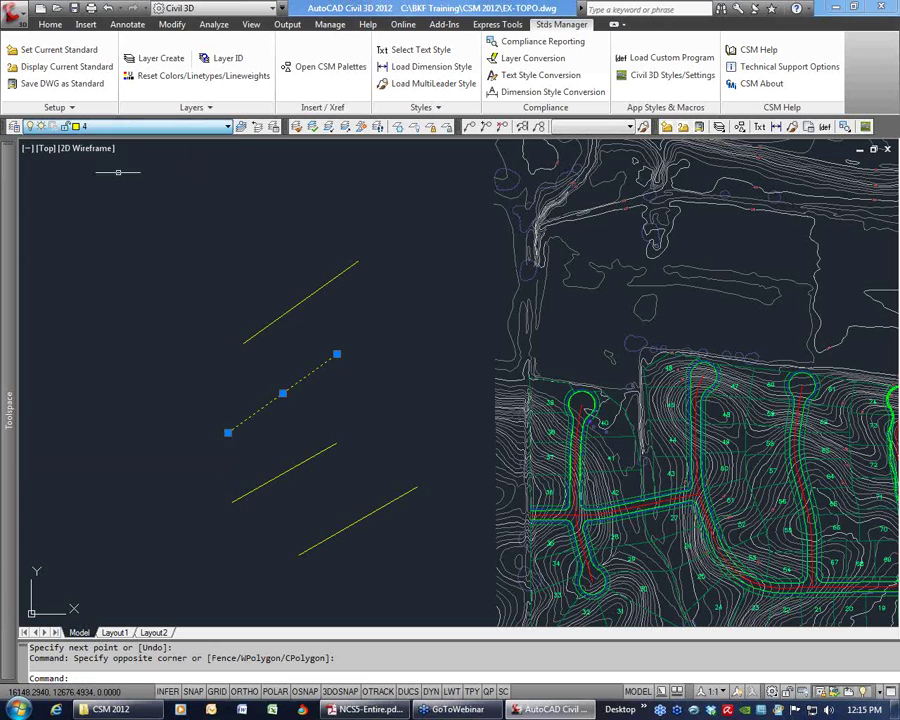
key("Escape")
key("Escape")
- Move the third diagonal line from the top to layer 5 and clear the selection
left_click(345, 474)
left_click(267, 446)
left_click(163, 127)
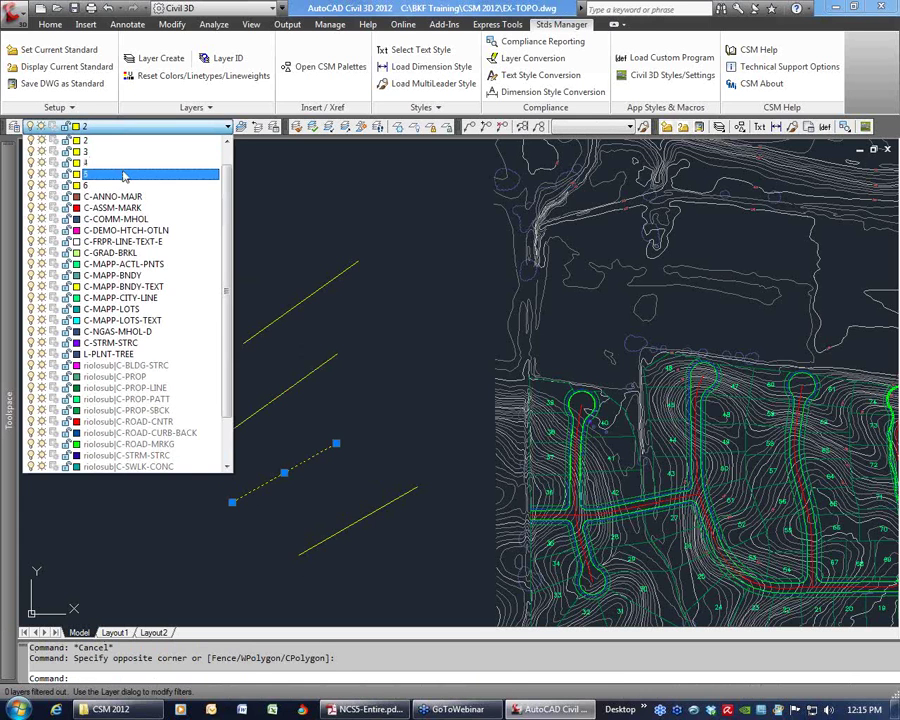
left_click(124, 176)
key("Escape")
key("Escape")
- Move the lowest diagonal line to another of the numbered layers and clear the selection
left_click(388, 518)
left_click(331, 426)
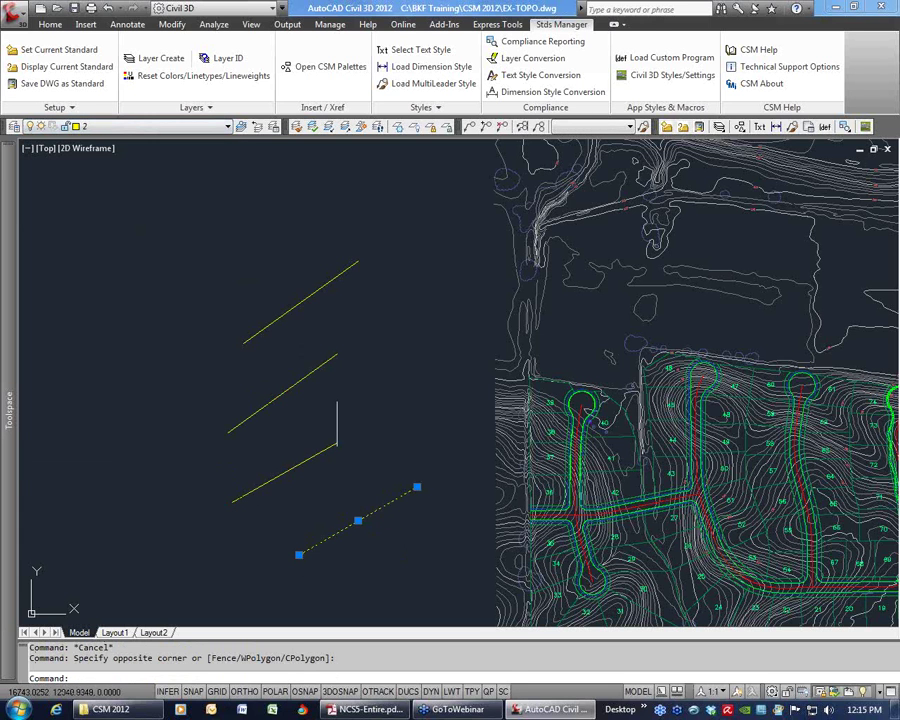
left_click(105, 128)
left_click(110, 147)
key("Escape")
key("Escape")
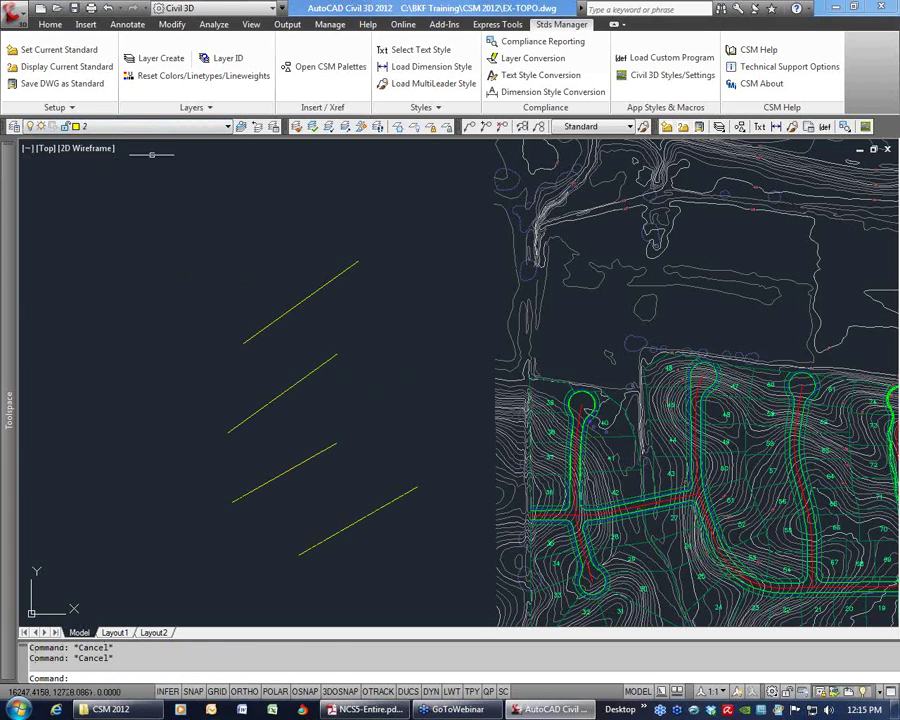
- Check which layer the uppermost diagonal line is on
left_click(294, 307)
key("Escape")
key("Escape")
left_click(139, 127)
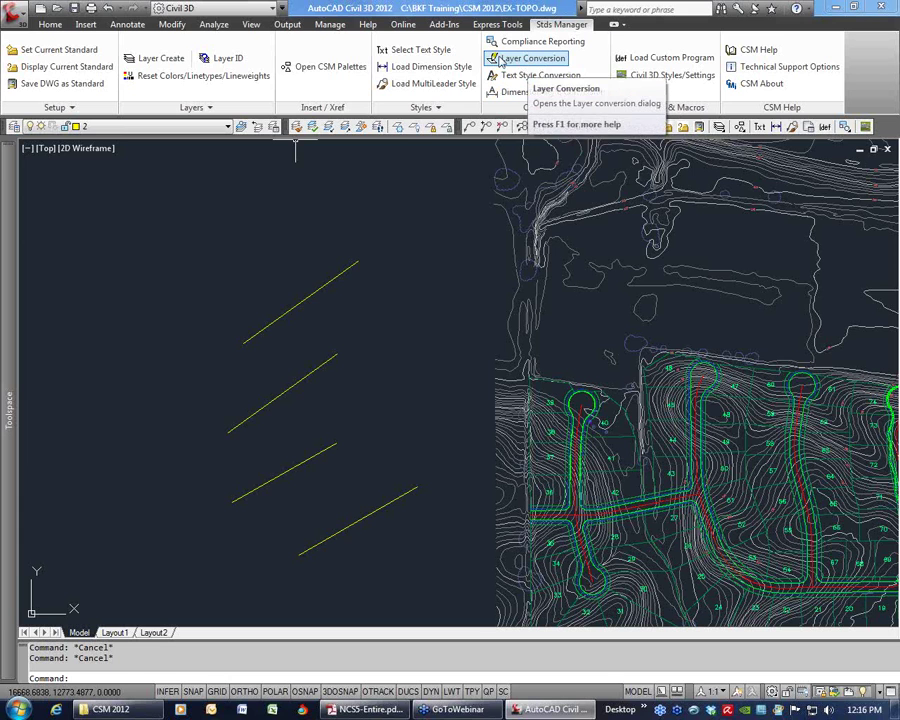
- Start Layer Conversion with locked layers included in the scan and list only the non-standard layers
left_click(541, 64)
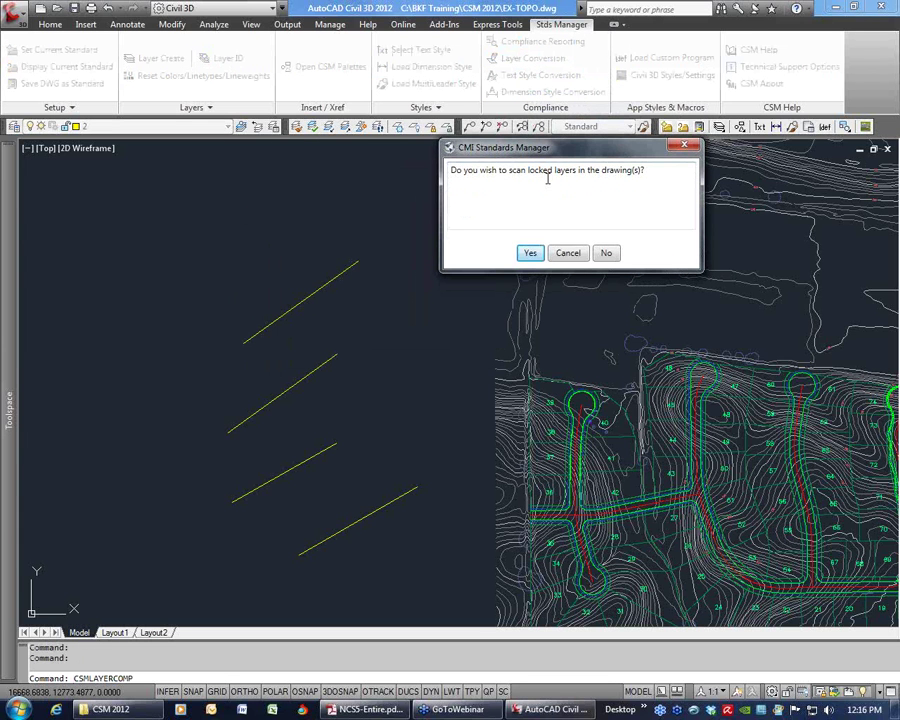
left_click(527, 253)
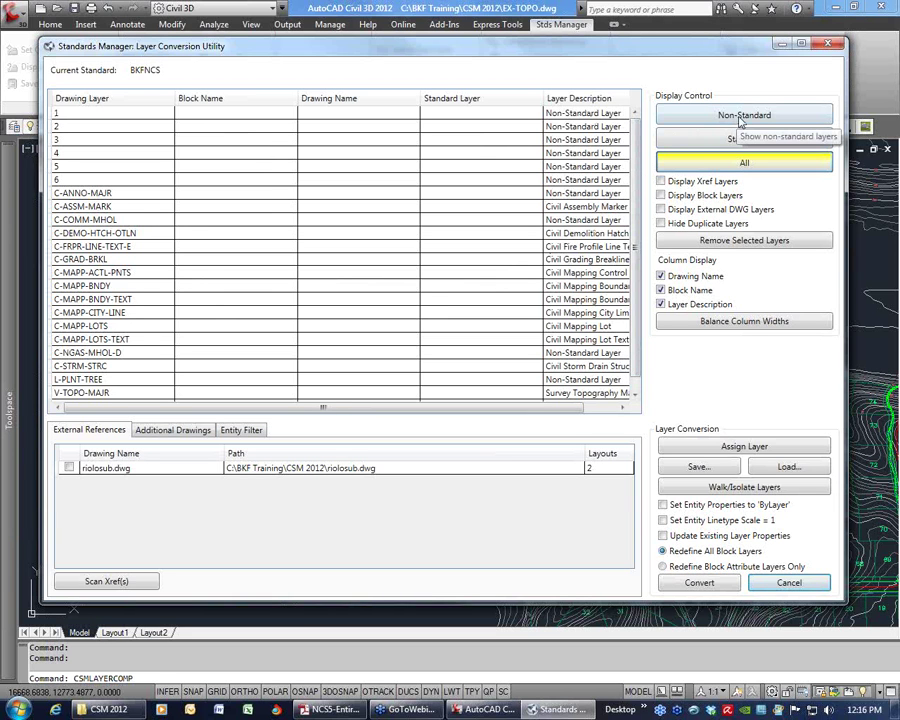
left_click(741, 118)
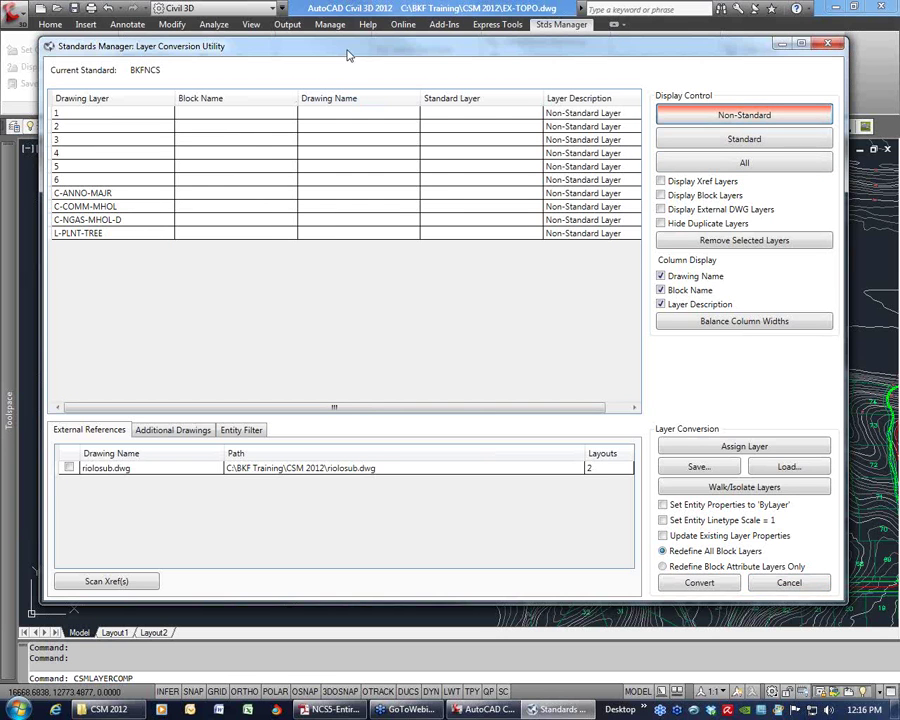
- Start Walk/Isolate Layers for all listed non-standard layers, 1 through L-PLNT-TREE, and move its window clear of the diagonal lines
mouse_move(348, 55)
left_mouse_down()
mouse_move(445, 134)
mouse_move(356, 48)
left_mouse_up()
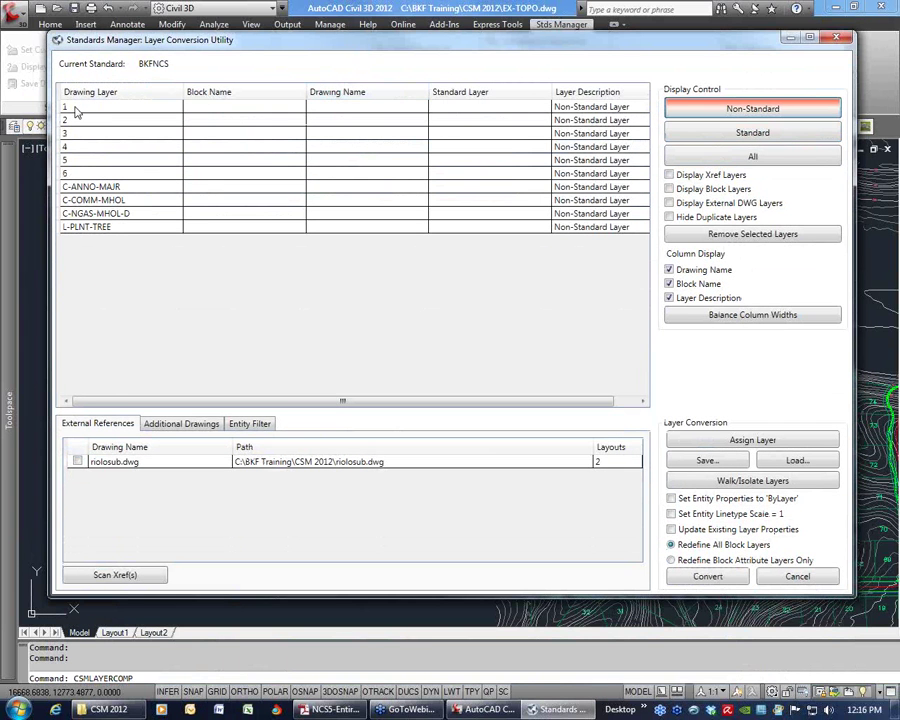
left_click(131, 111)
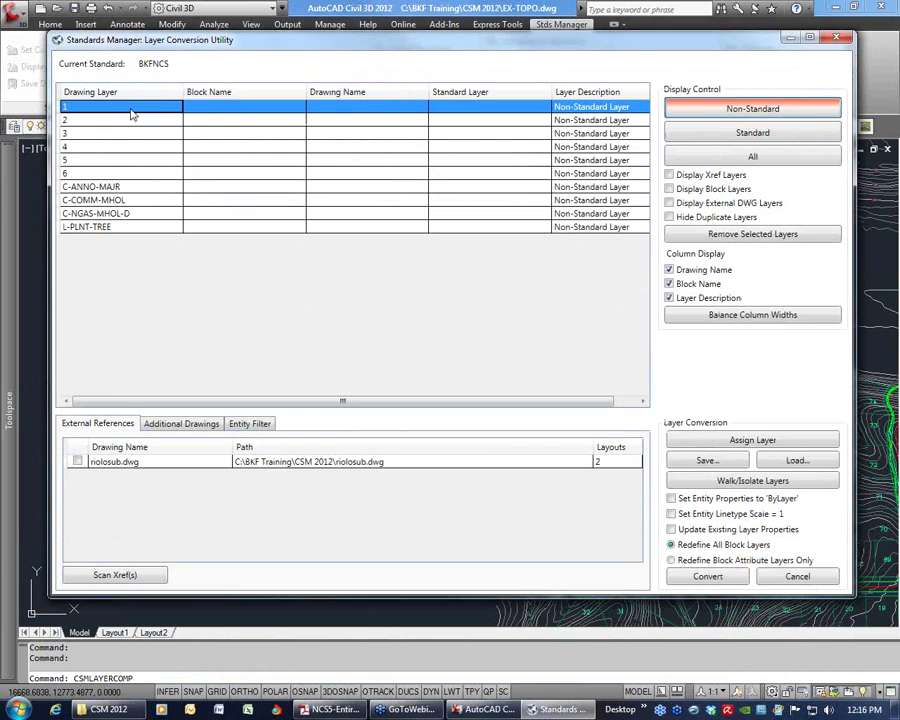
left_click(125, 228, "shift")
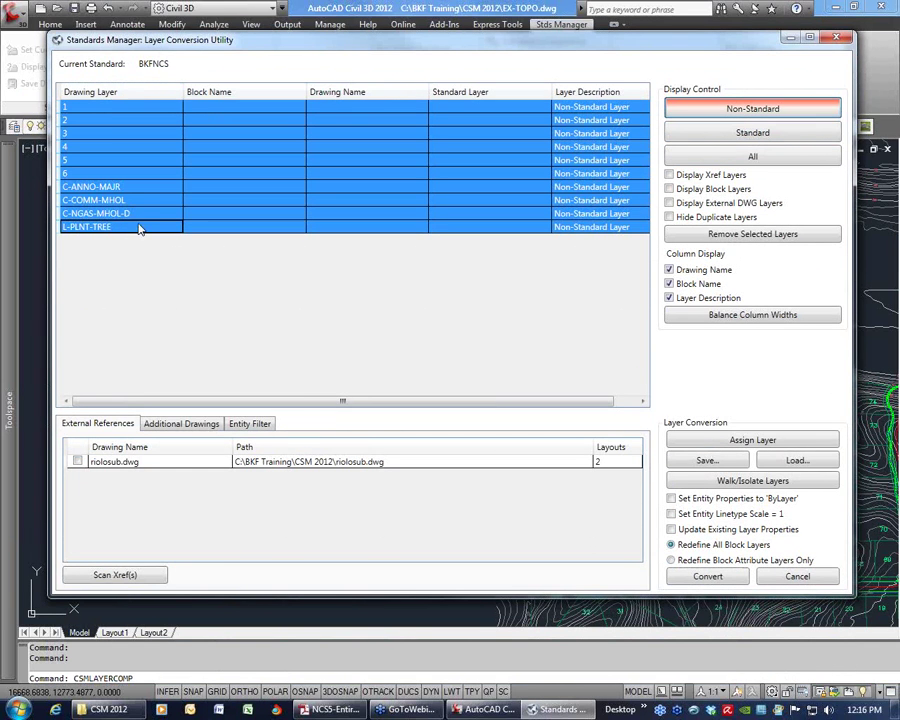
left_click(755, 482)
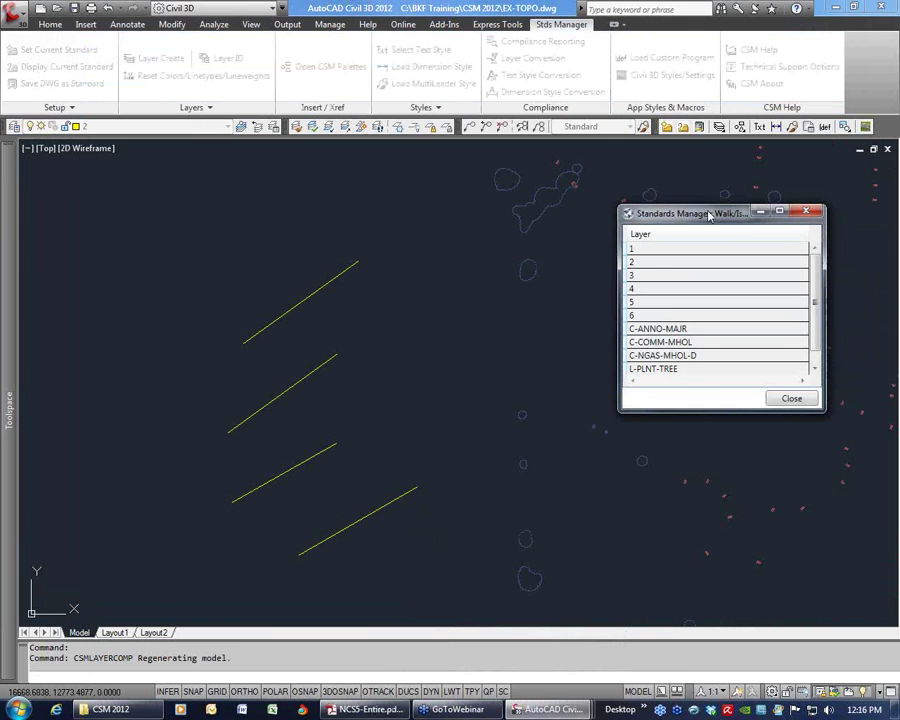
mouse_move(707, 227)
left_mouse_down()
mouse_move(725, 205)
mouse_move(678, 184)
mouse_move(156, 172)
mouse_move(135, 163)
left_mouse_up()
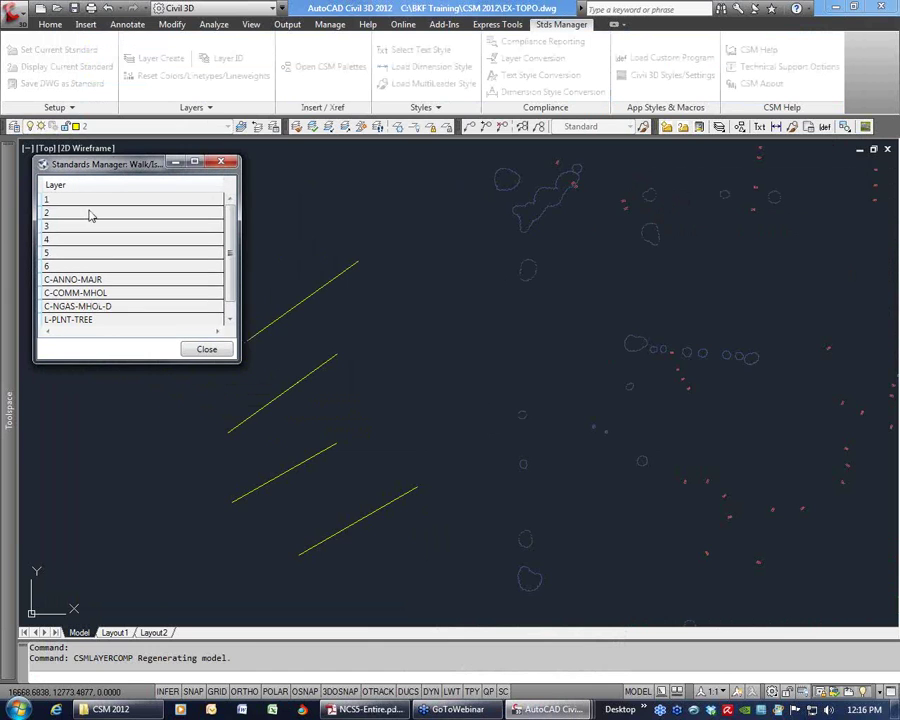
- Isolate the non-standard layers in turn, from 1 down to L-PLNT-TREE, to view the objects on each
left_click(66, 200)
left_click(67, 212)
left_click(67, 225)
left_click(68, 241)
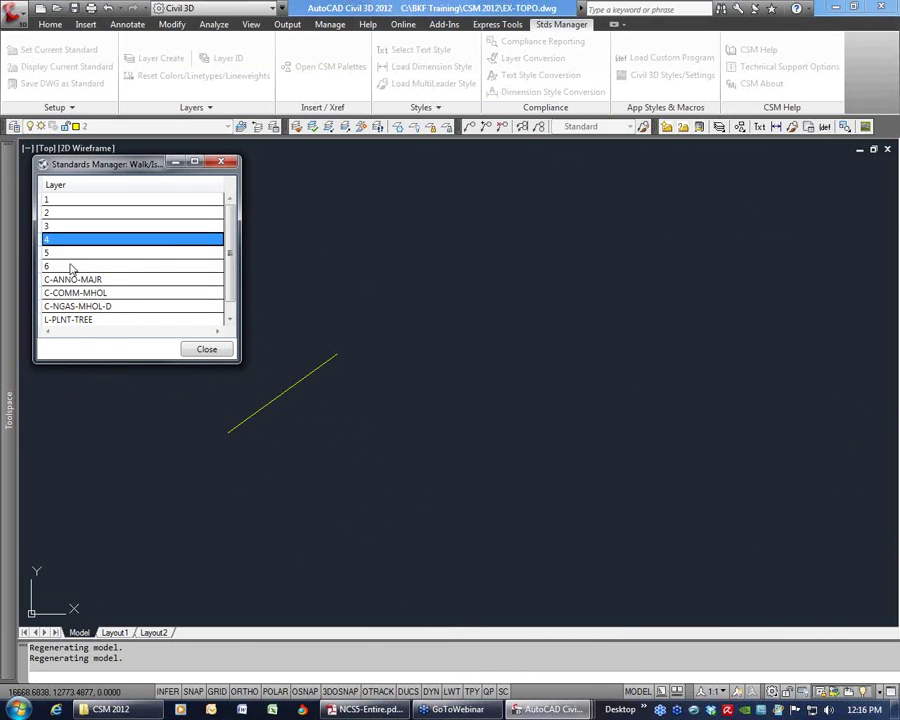
left_click(71, 266)
left_click(80, 280)
left_click(84, 293)
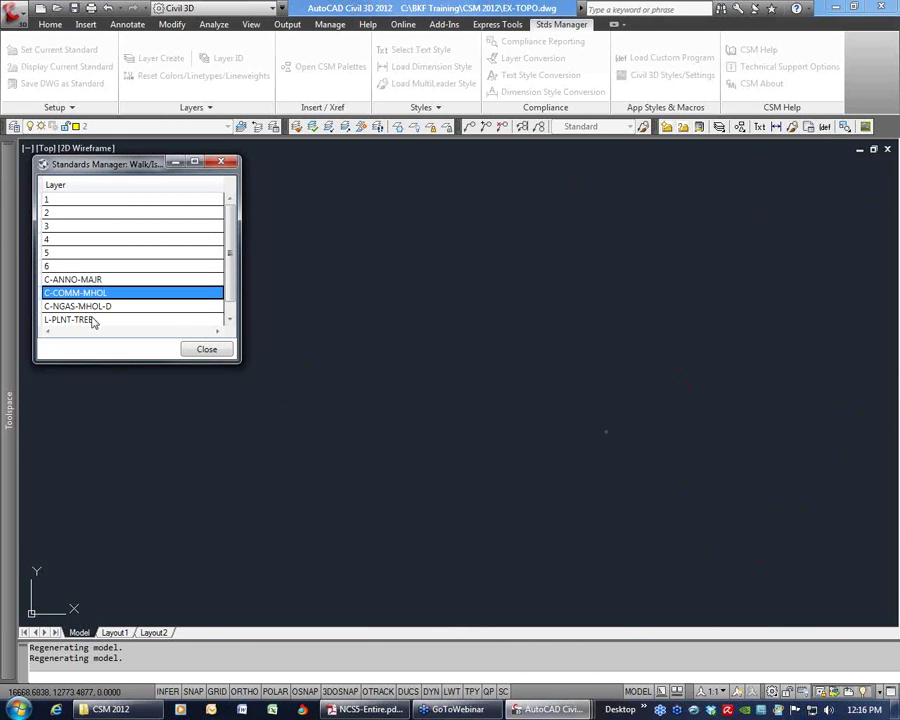
left_click(85, 306)
left_click(94, 319)
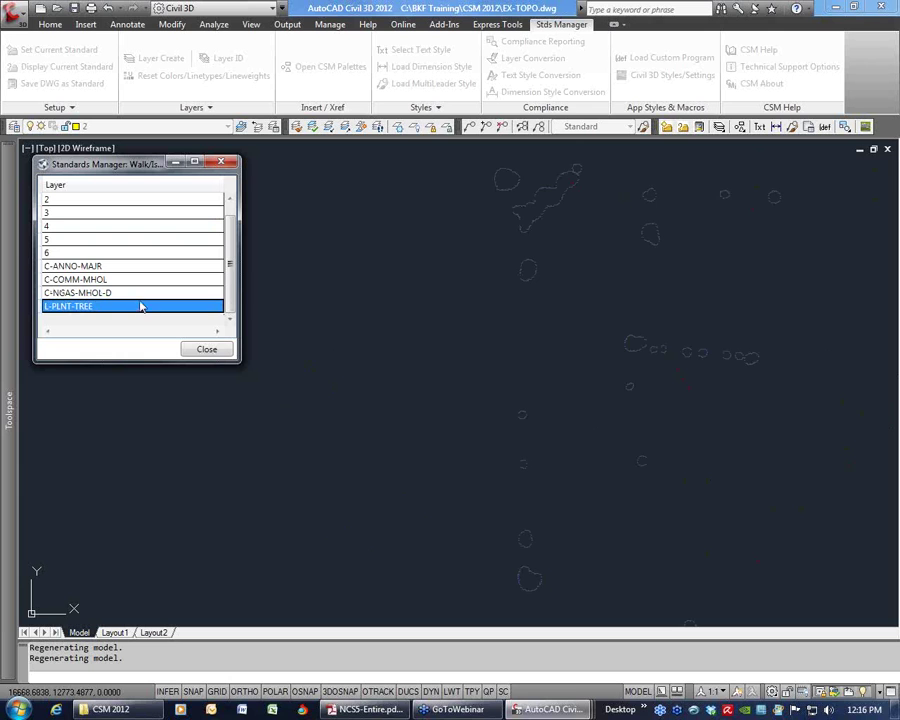
- Walk back up through the isolated layers from C-NGAS-MHOL-D to 1, and return to the Layer Conversion Utility
left_click(122, 293)
left_click(115, 280)
left_click(99, 265)
left_click(92, 251)
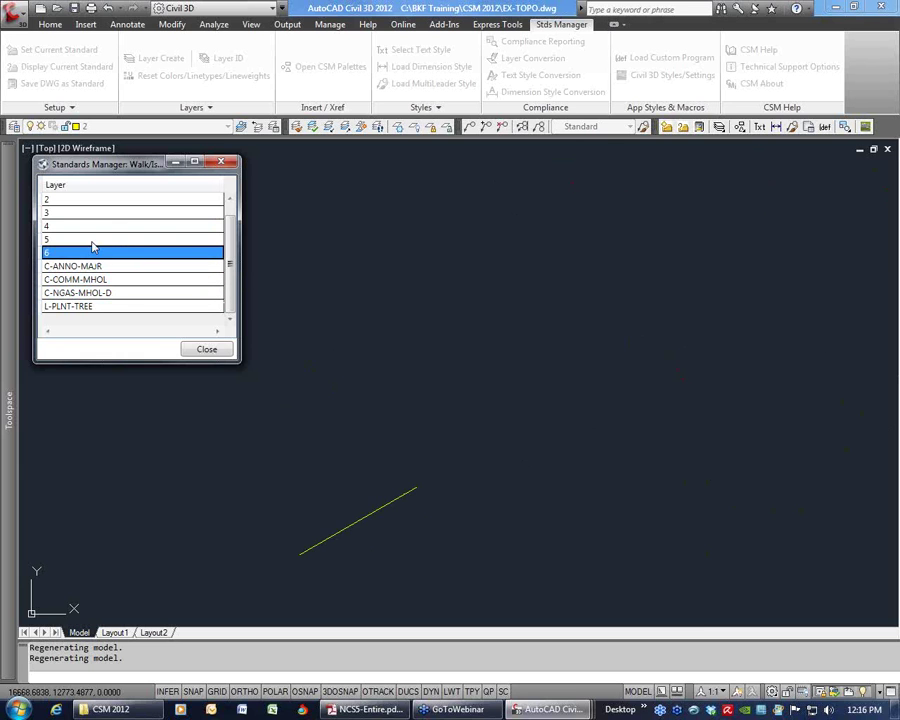
left_click(90, 238)
left_click(88, 225)
left_click(84, 211)
left_click(83, 201)
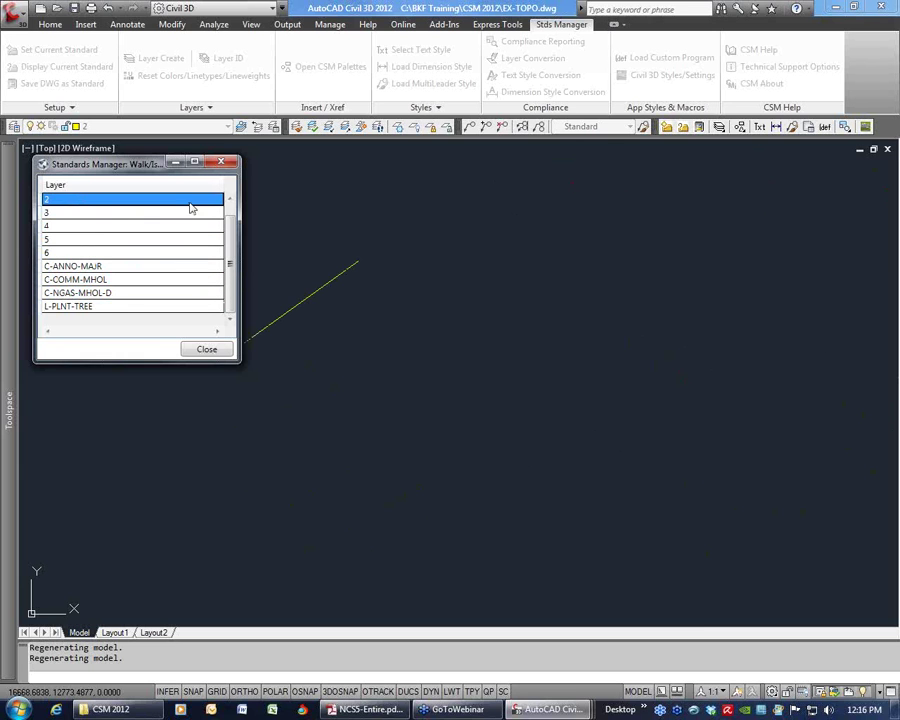
left_click(230, 200)
left_click(154, 197)
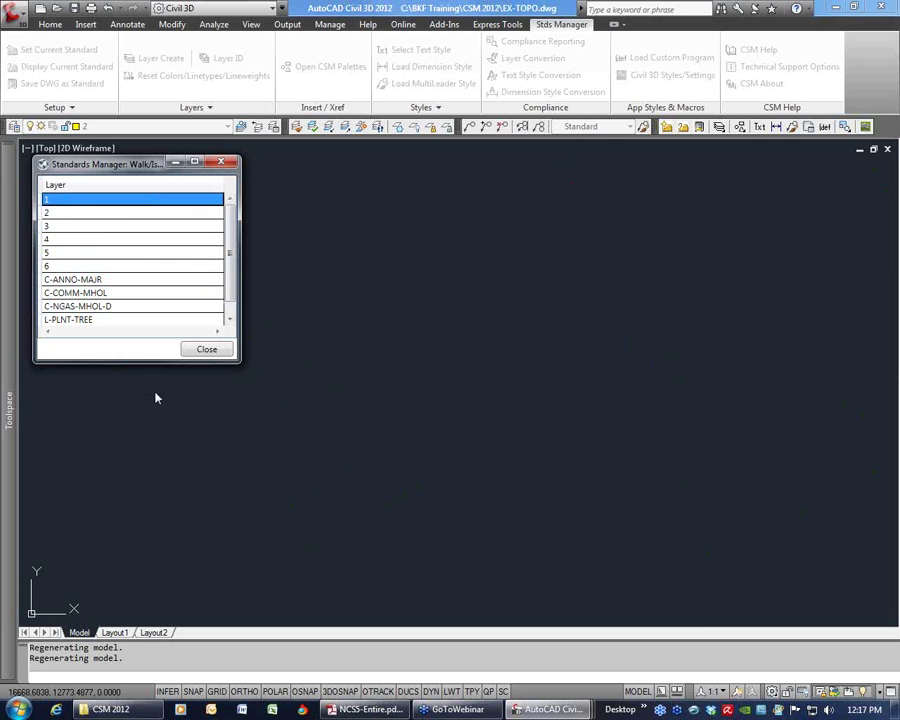
left_click(210, 350)
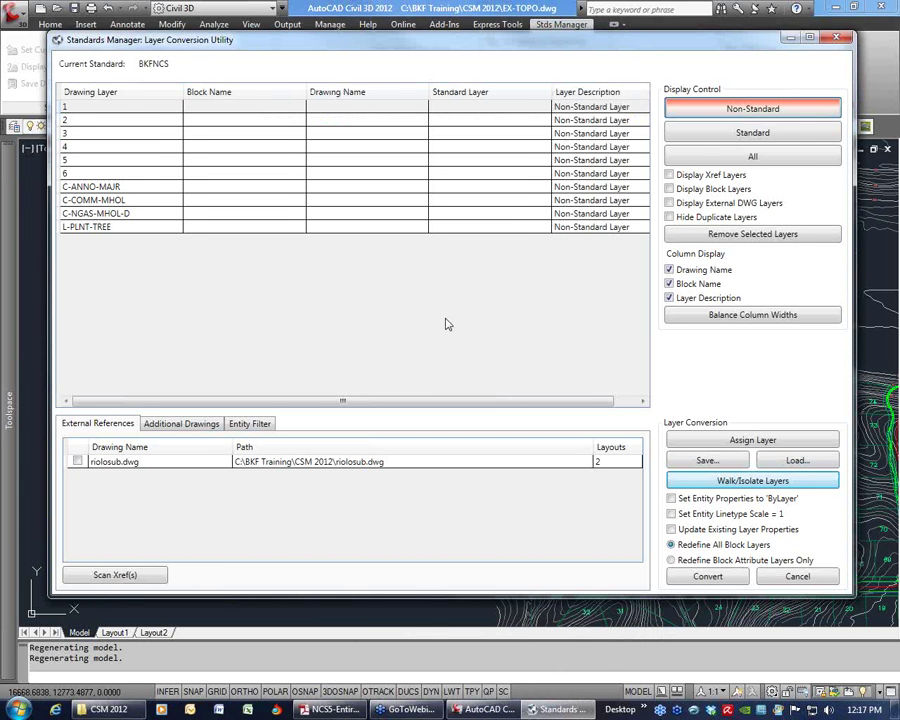
left_click_drag(470, 47, 484, 51)
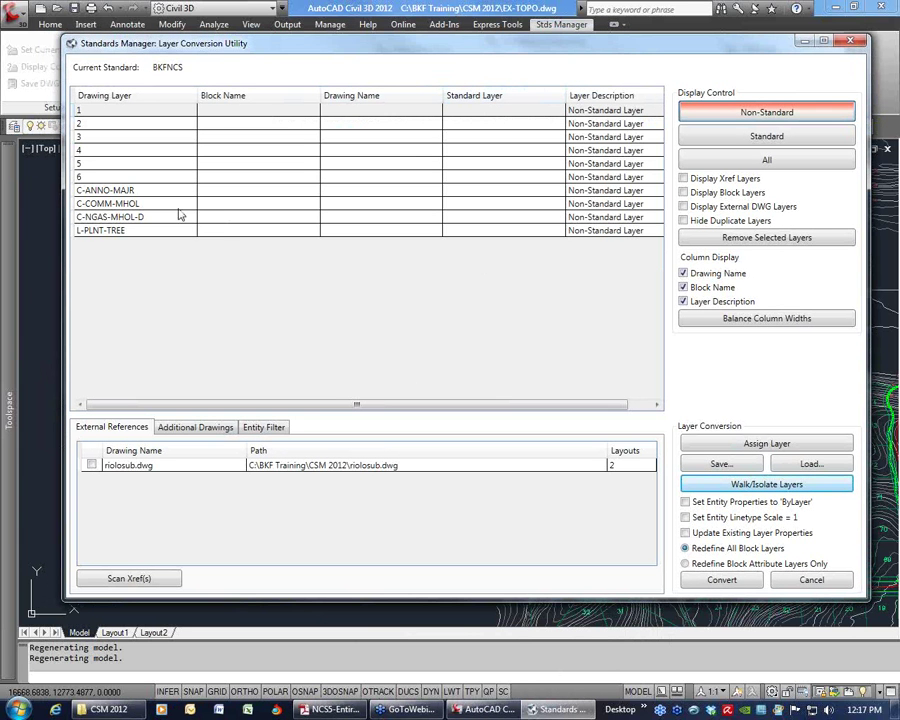
left_click(145, 191)
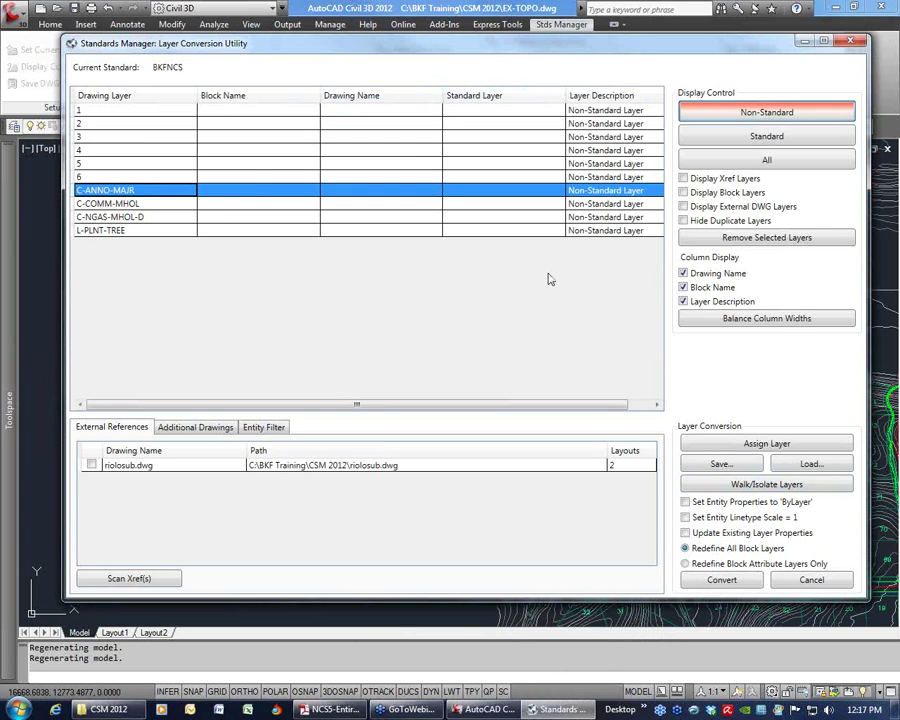
left_click(205, 178)
left_click(380, 203)
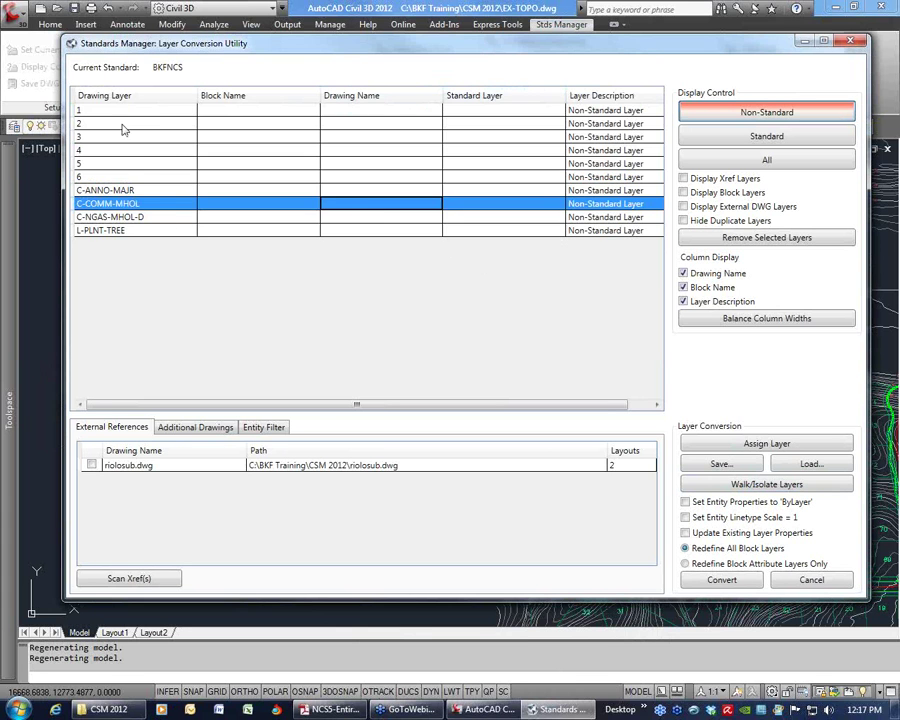
- Assign drawing layers 1 through 6 to the Civil Annotation Matchline standard layer C-ANNO-MTCH, with NULL for Minor 2 and Status
left_click_drag(122, 110, 137, 177)
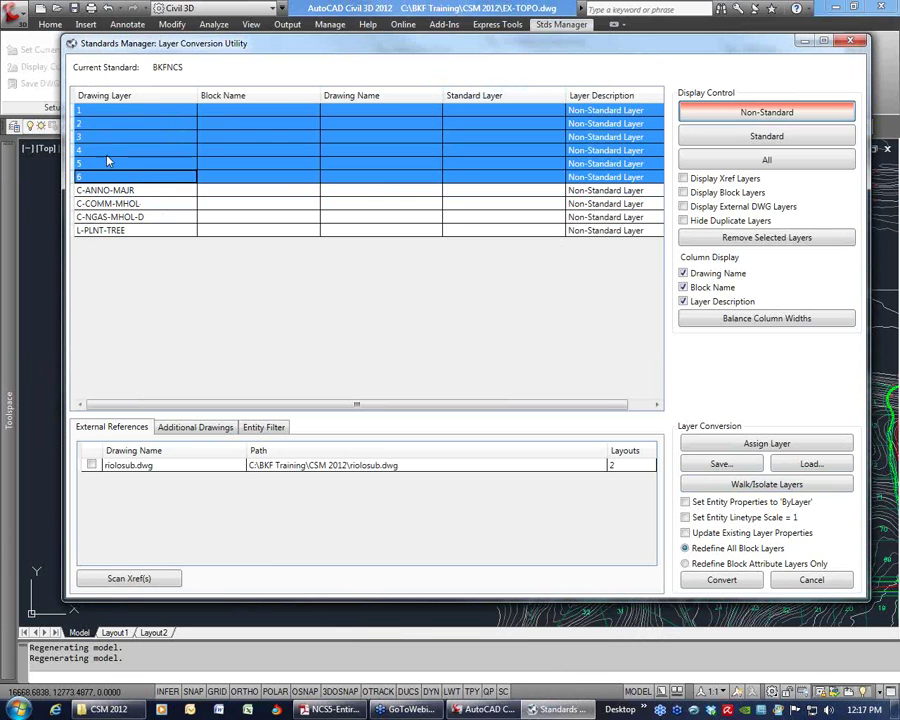
left_click(783, 443)
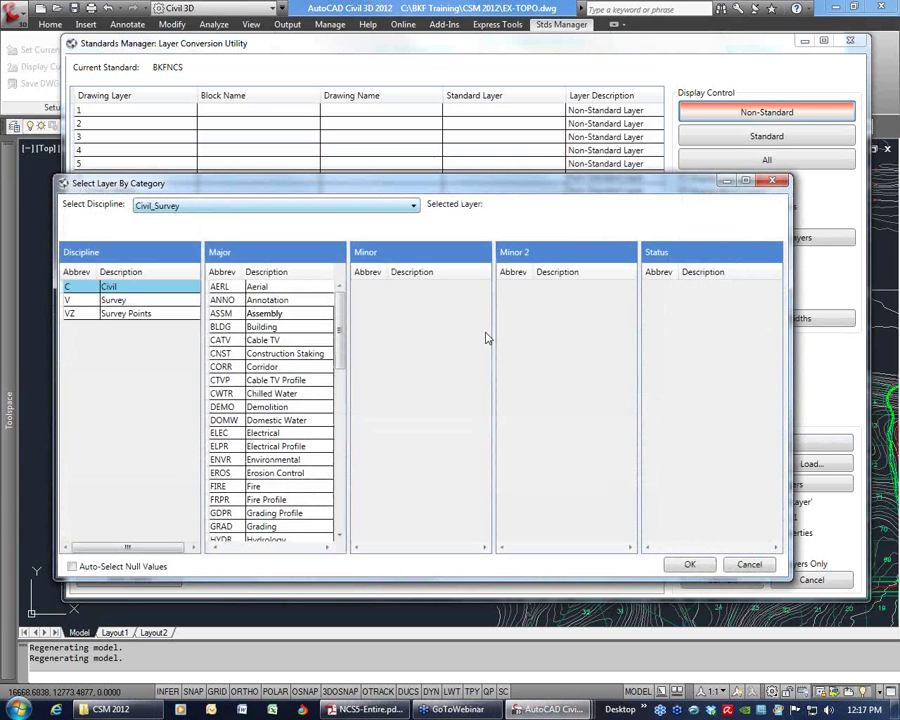
left_click_drag(349, 186, 391, 157)
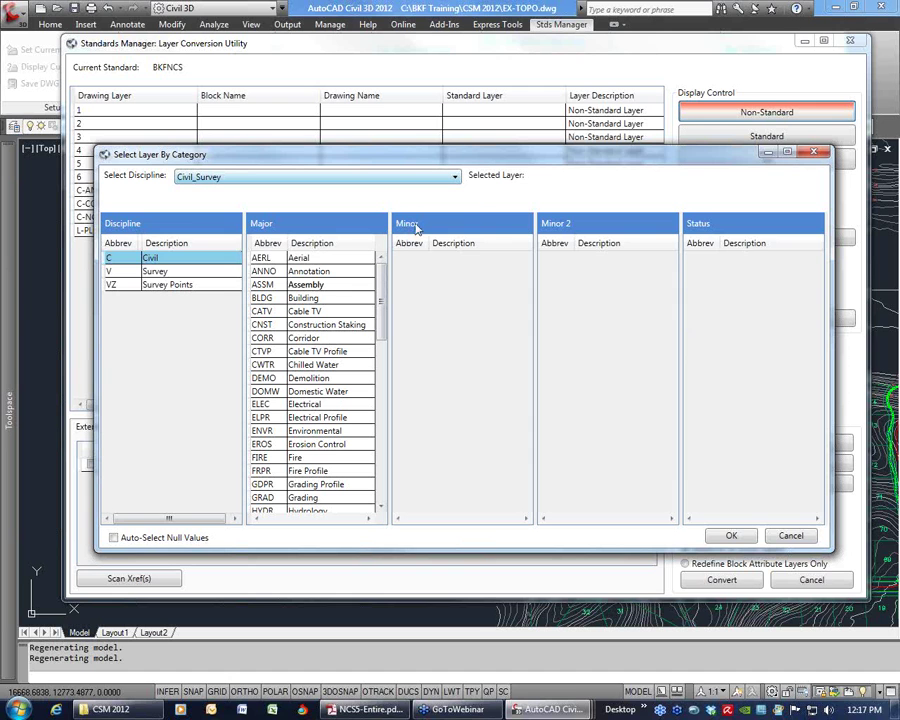
left_click(300, 271)
left_click(450, 286)
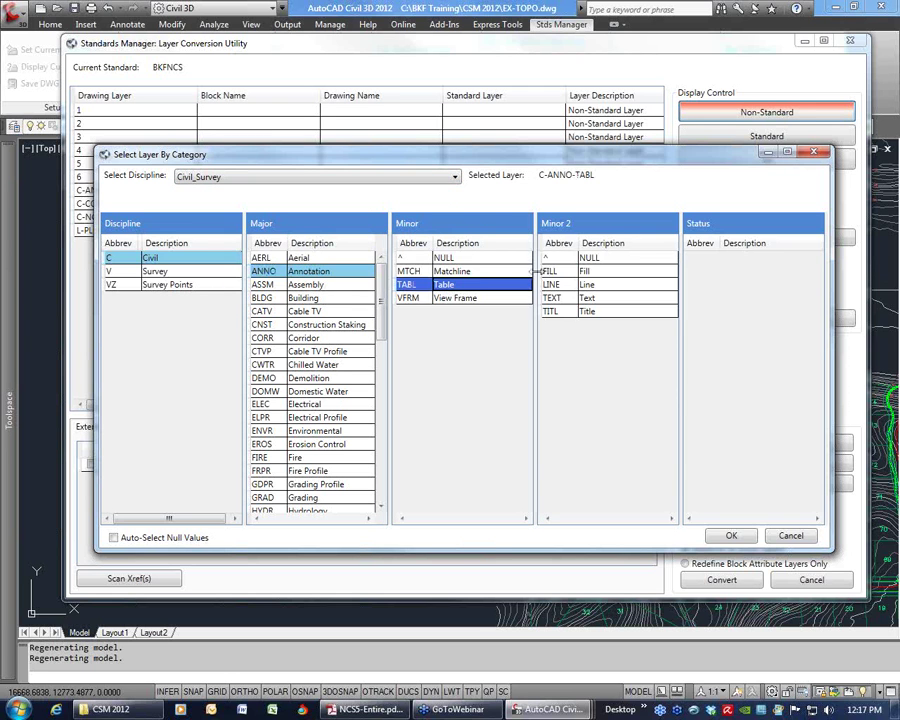
left_click(450, 272)
left_click(630, 258)
left_click(758, 258)
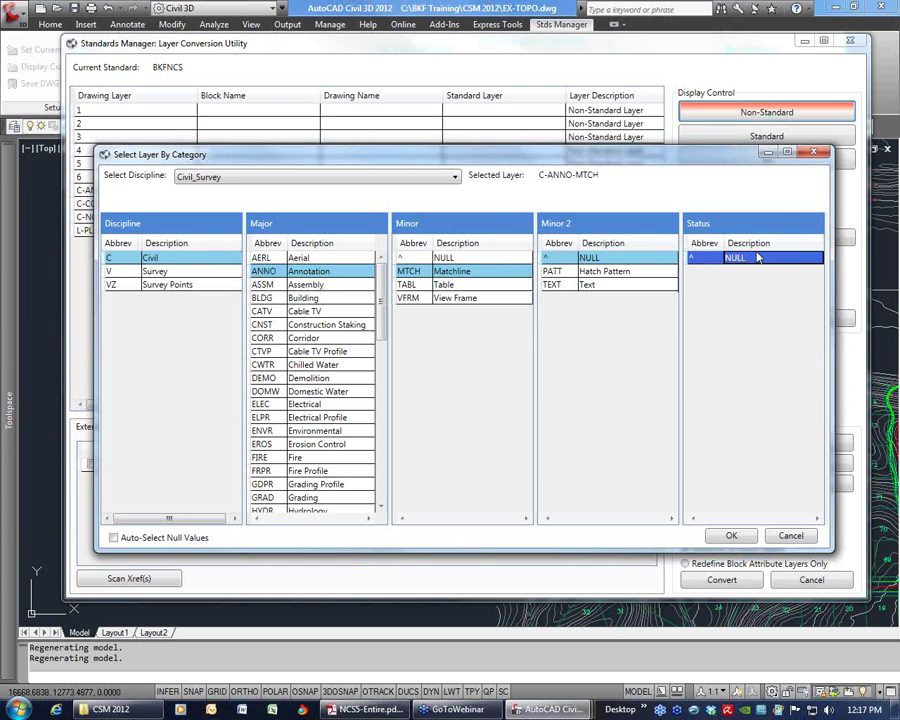
left_click(729, 537)
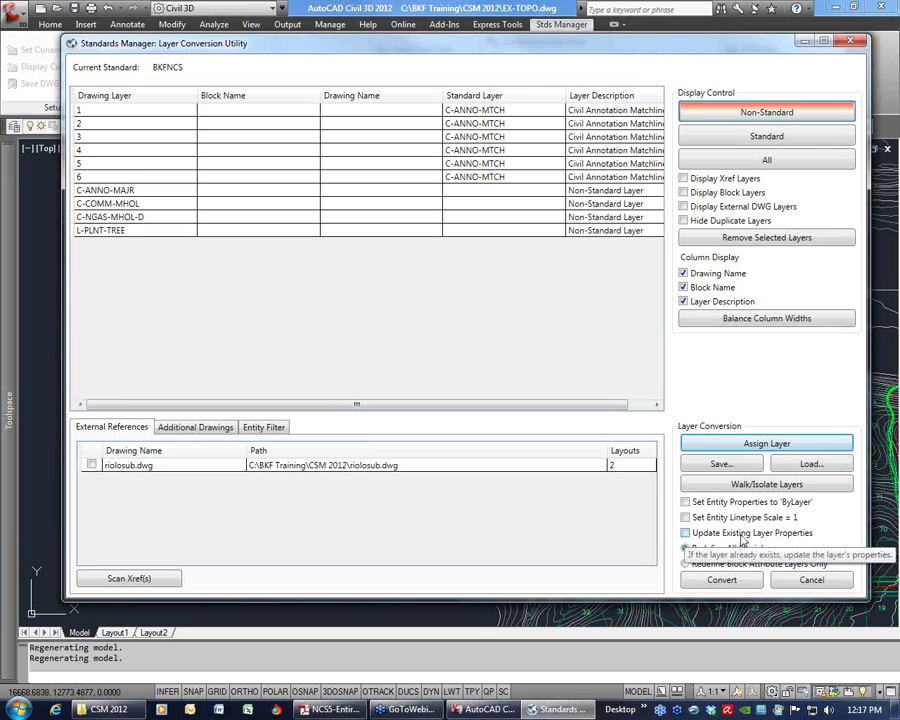
- Convert the layers with entity properties set to ByLayer and existing layer properties updated, override all existing linetypes, and check the uppermost line's layer
left_click(686, 502)
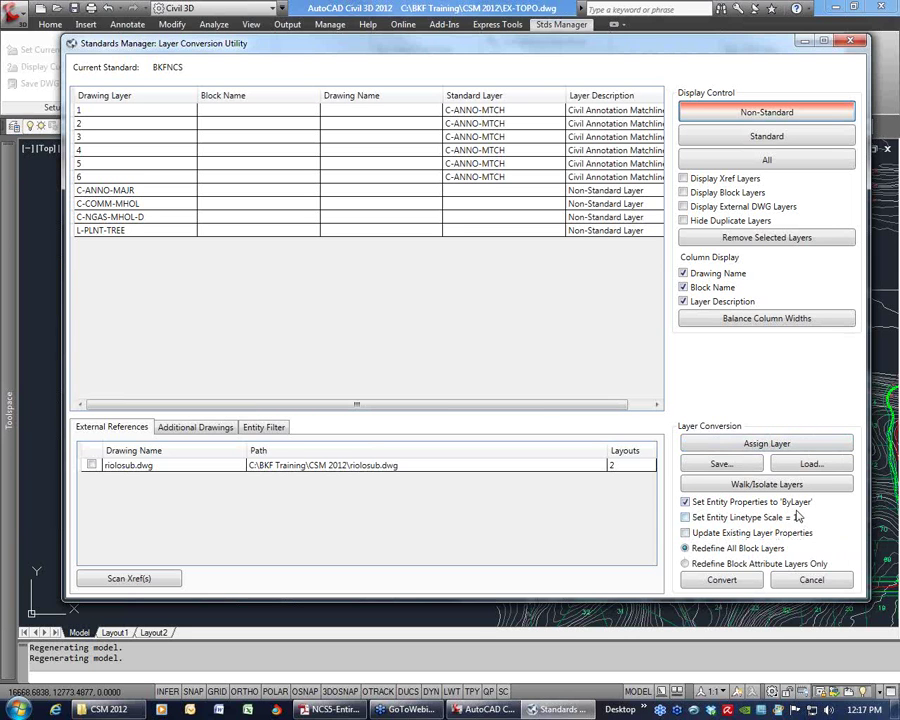
left_click(686, 518)
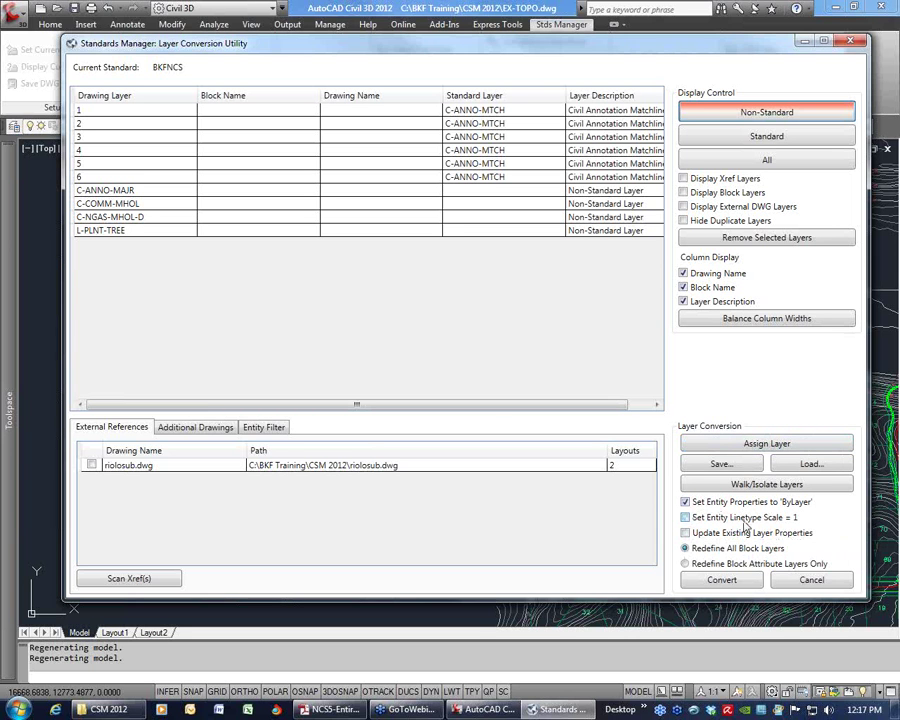
left_click(700, 534)
left_click(722, 580)
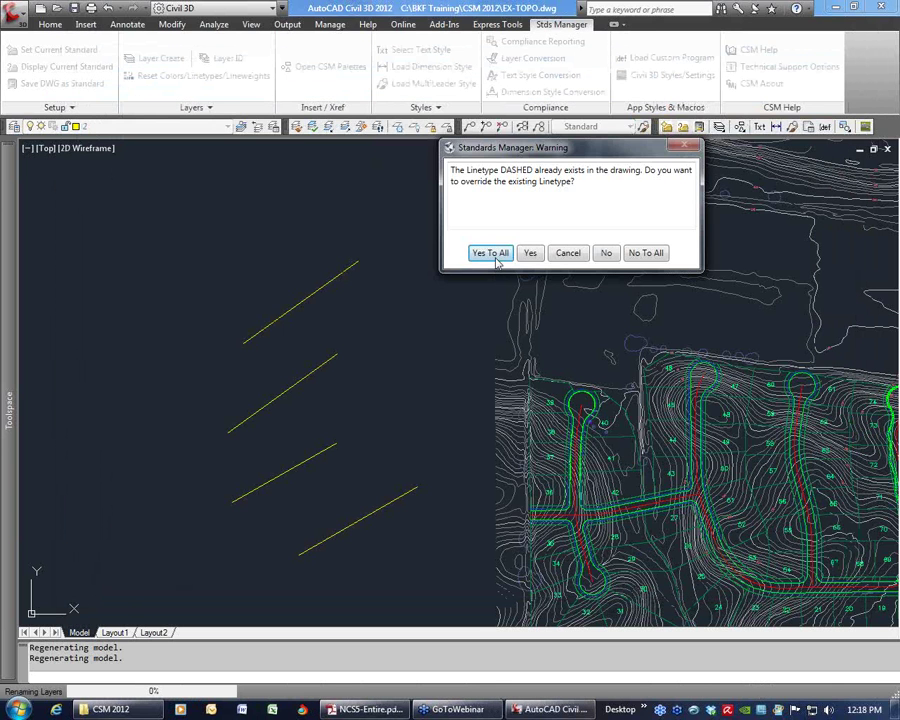
left_click(494, 256)
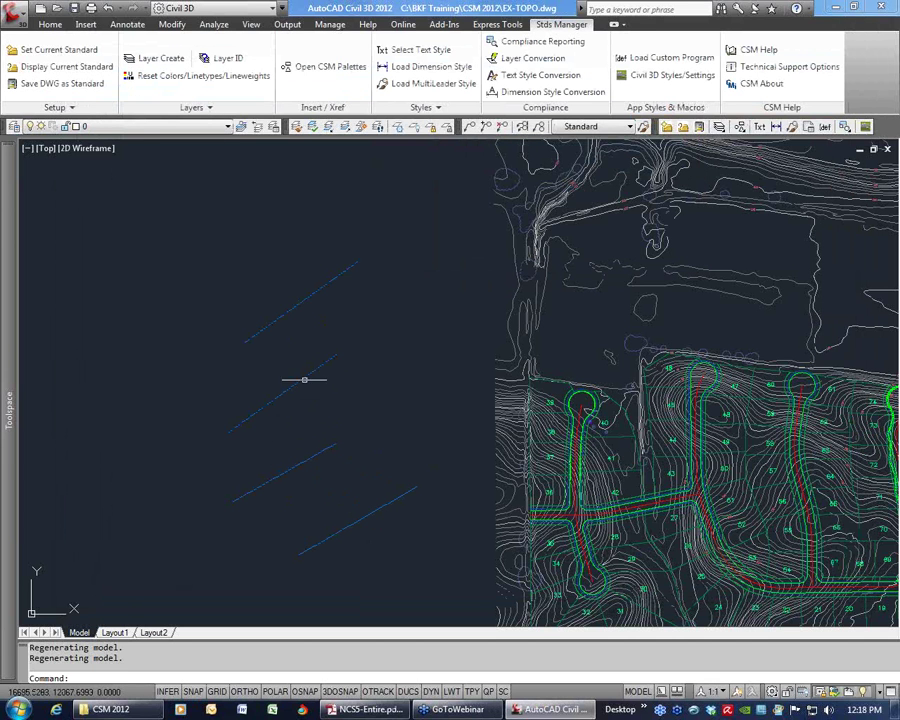
left_click(321, 287)
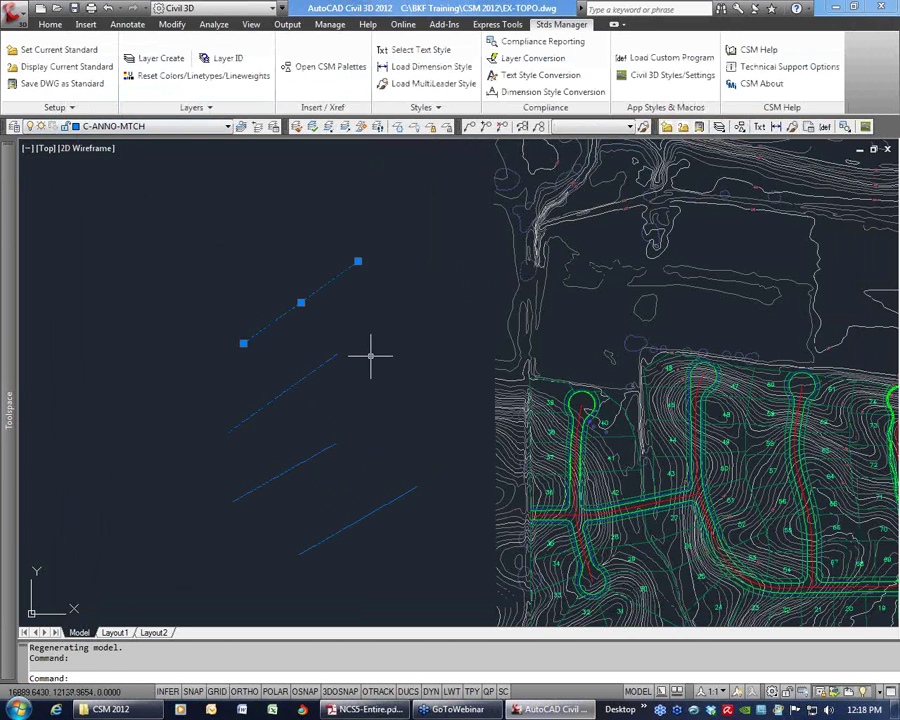
key("Escape")
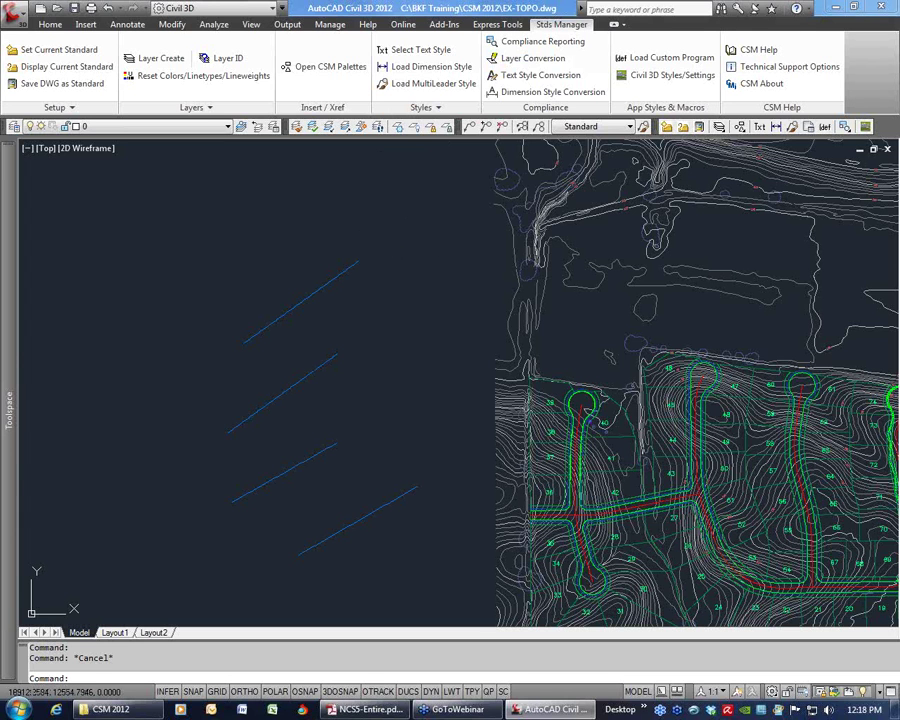
- List the drawing's layers with the List Layers tool and enlarge the list window to show more rows
left_click(202, 110)
scroll(415, 261, "down", 5)
left_click(213, 110)
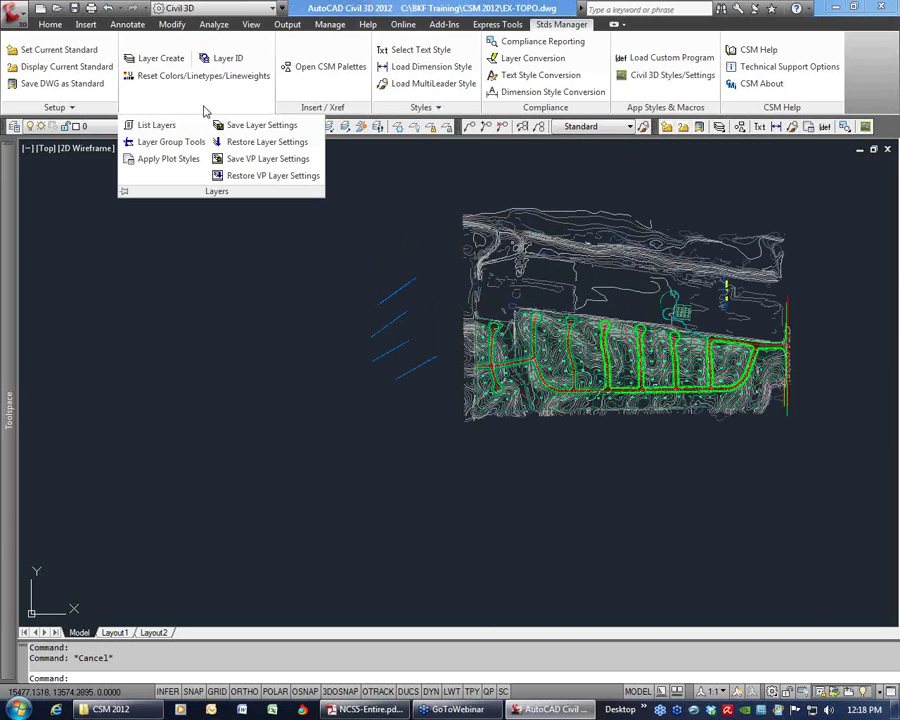
left_click(157, 126)
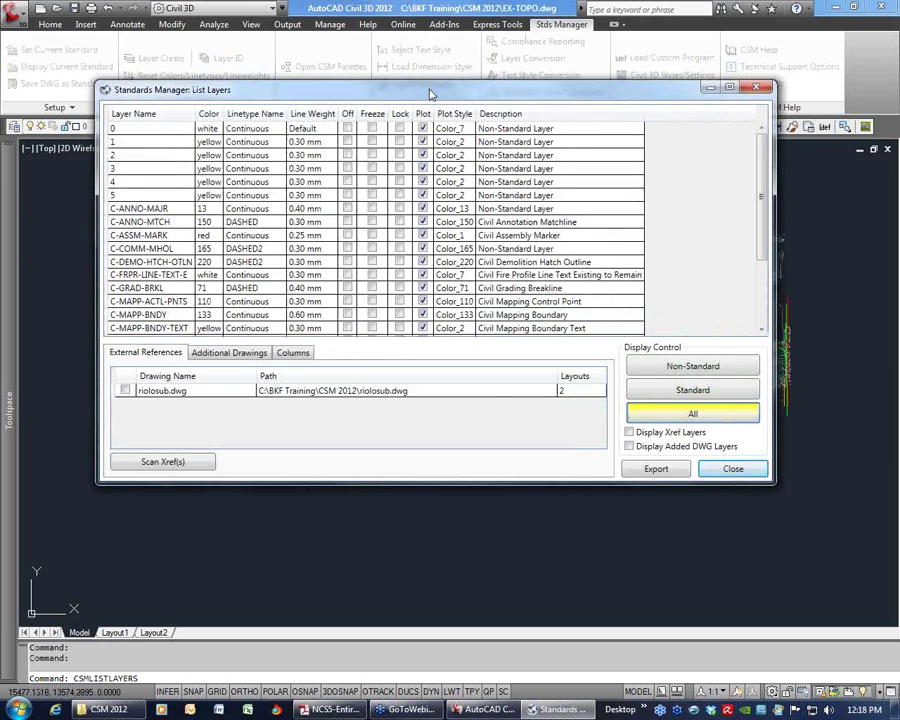
left_click_drag(430, 94, 393, 71)
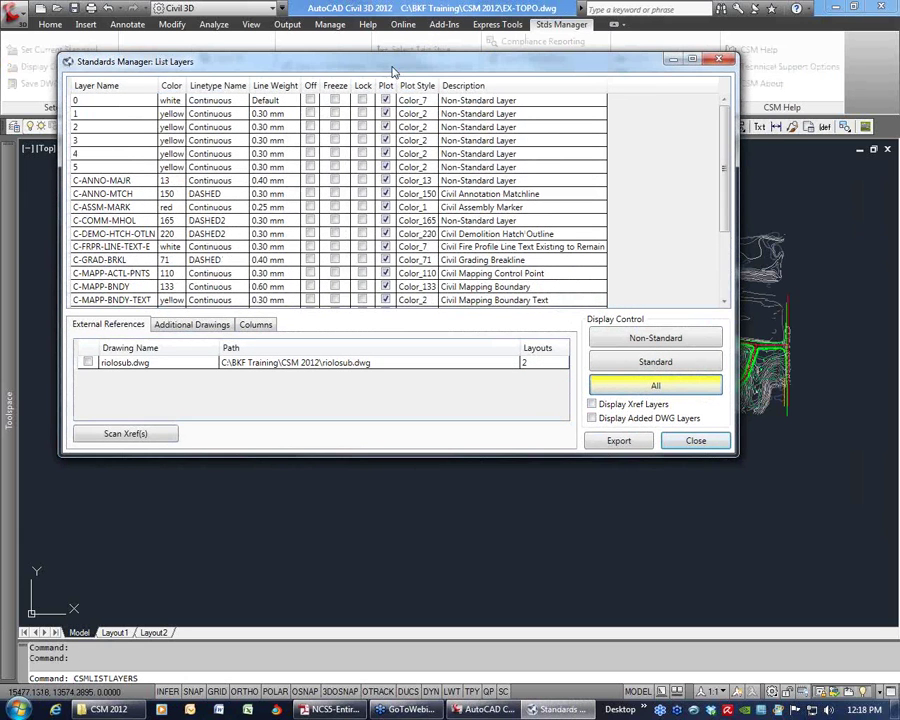
left_click_drag(737, 455, 803, 553)
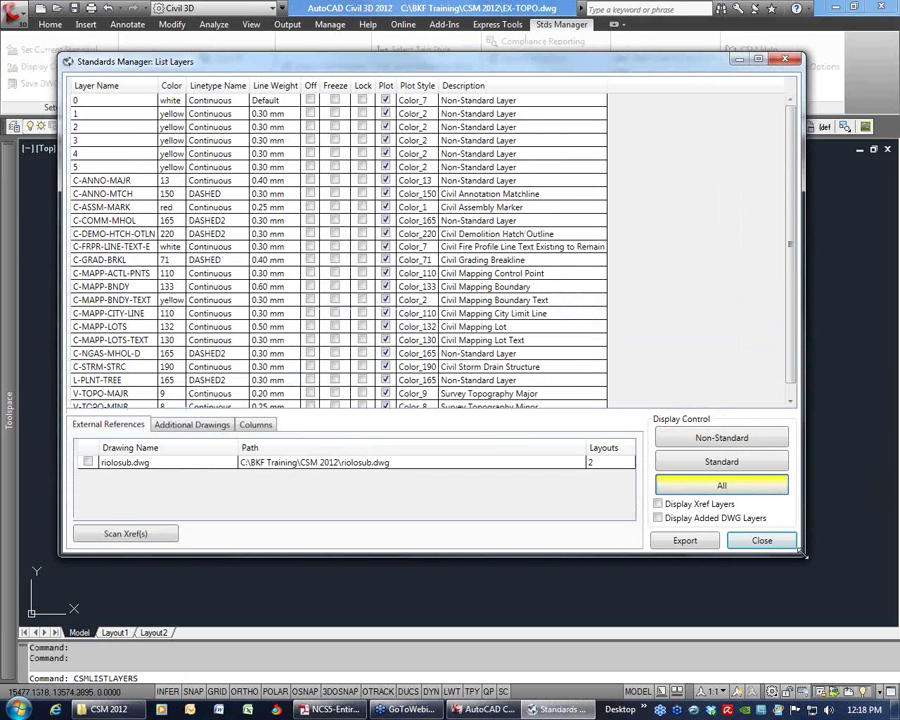
- Scan the riolosub.dwg xref into the layer list, filter it to non-standard layers for review, and close the list
left_click(87, 462)
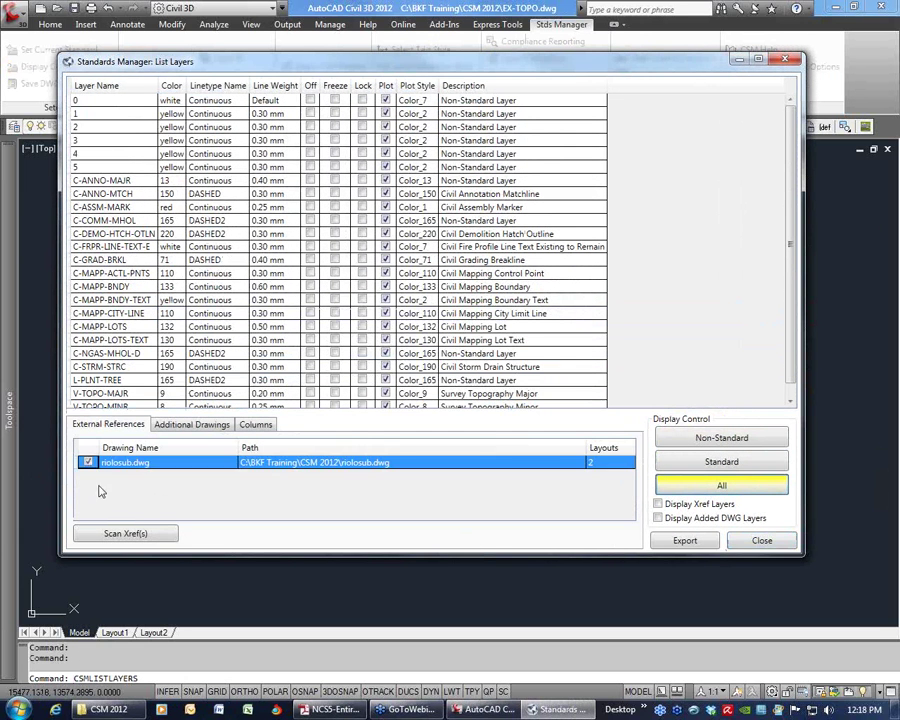
left_click(140, 533)
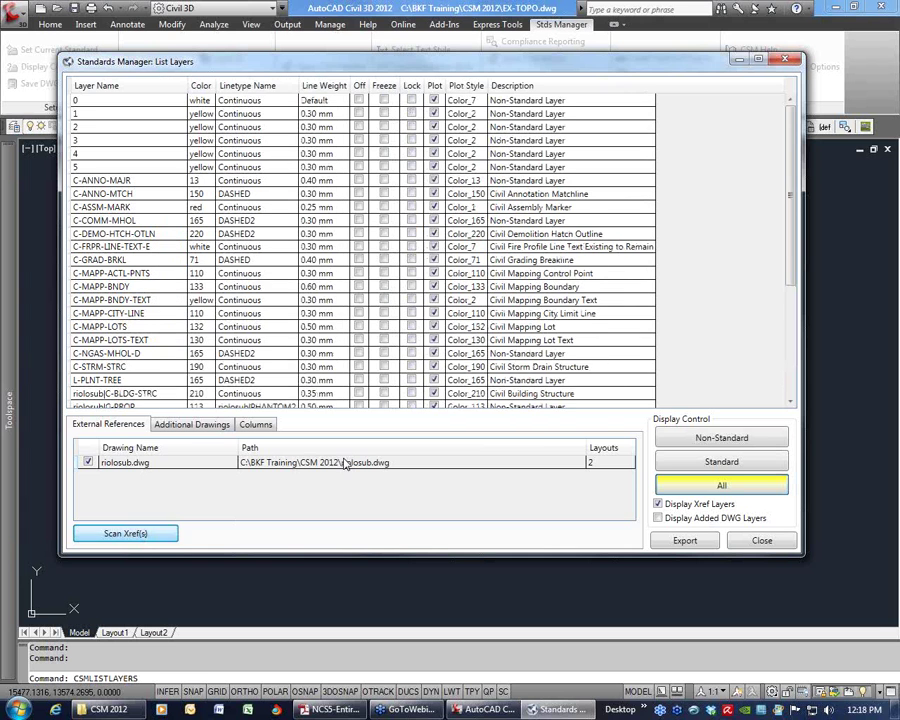
left_click(716, 437)
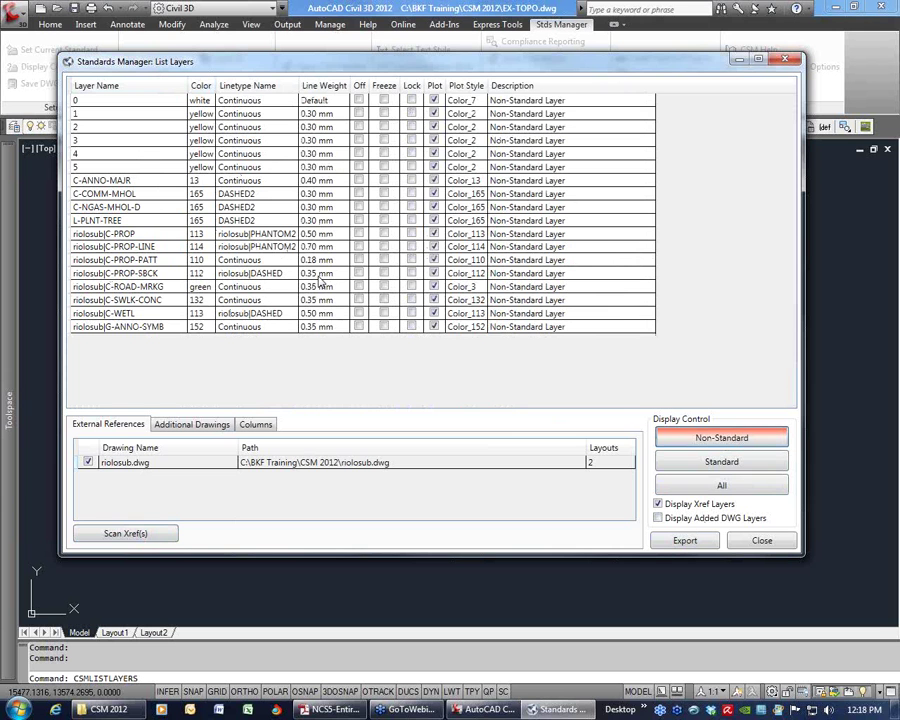
left_click(760, 541)
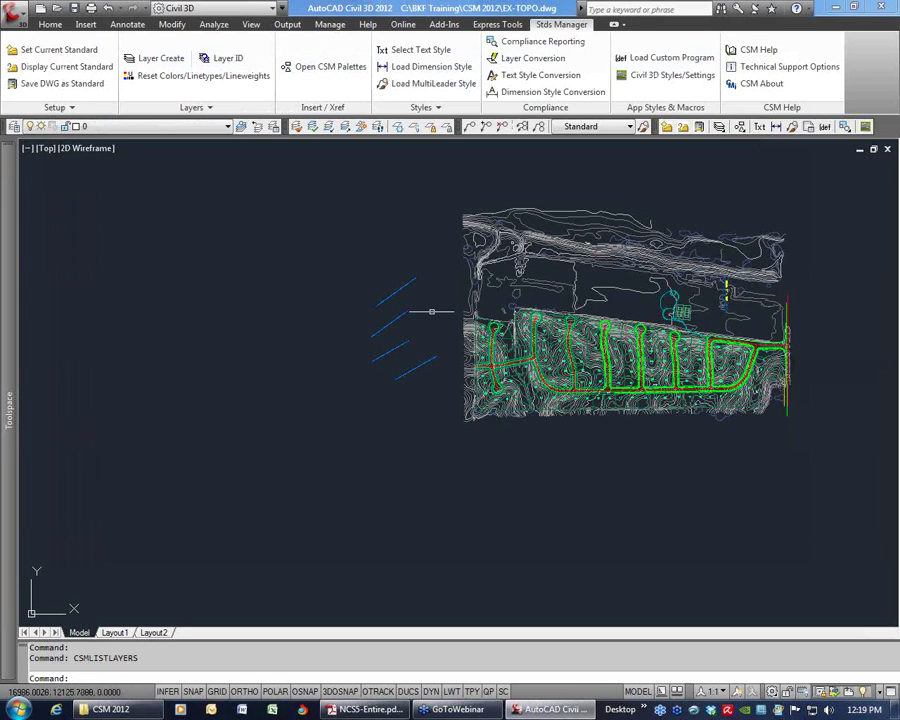
- Scan the drawing for layer conversion, including locked layers, and assign C-GRAD-BRKL to the standard layer C-BLDG-HATC-OTLN-E
left_click(522, 58)
left_click(531, 250)
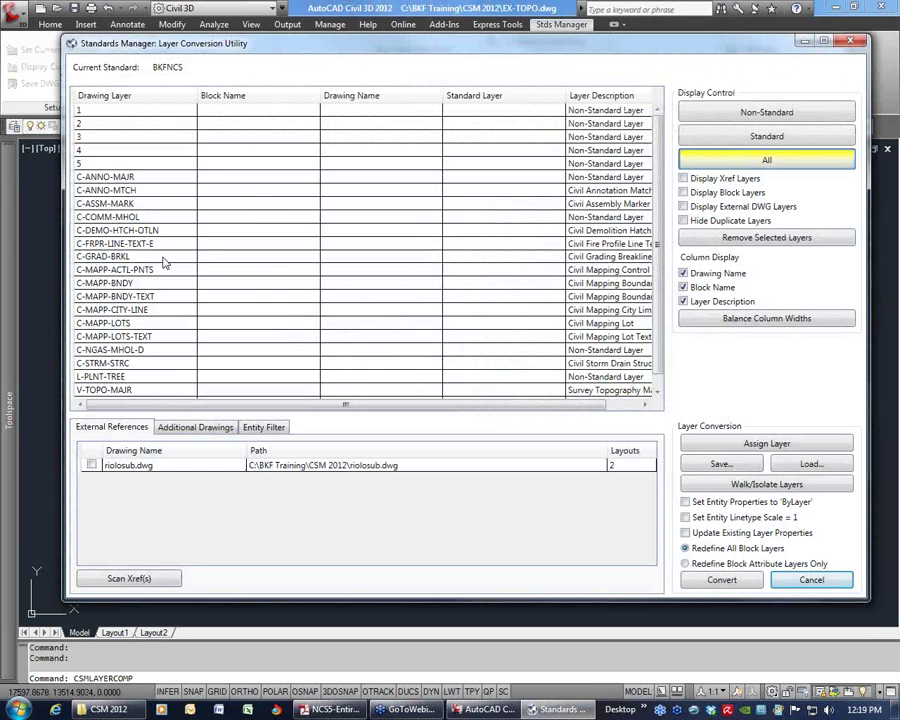
left_click(162, 256)
left_click(766, 443)
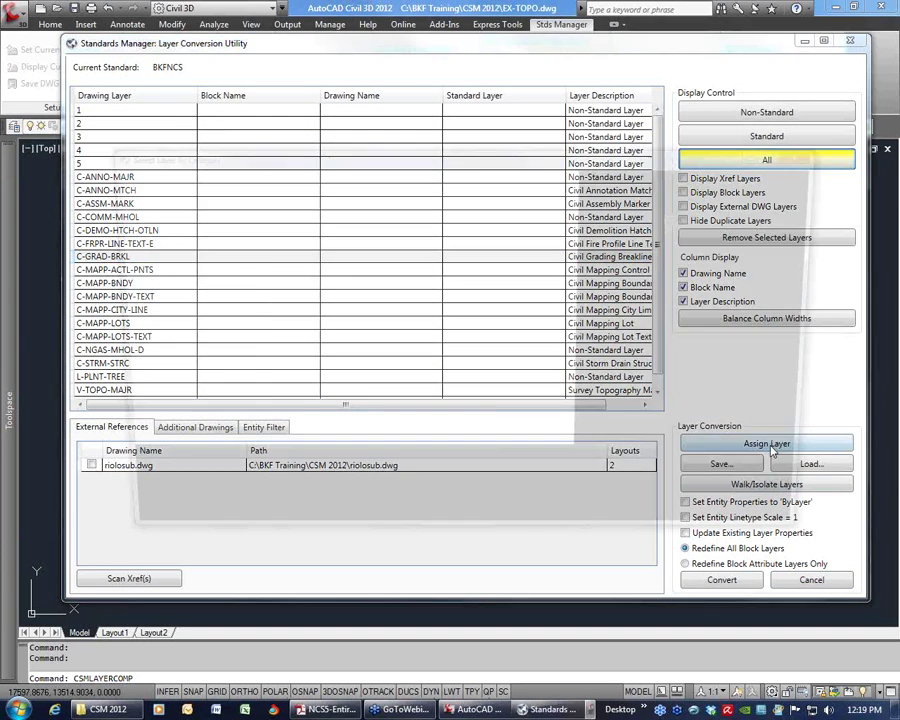
left_click(450, 324)
left_click(592, 271)
left_click(702, 257)
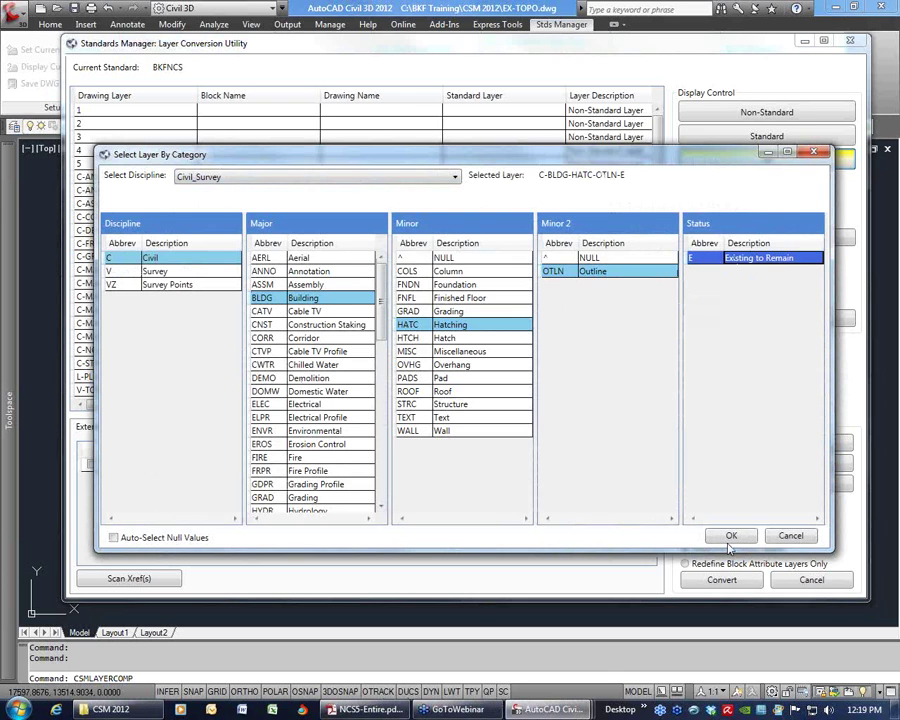
left_click(731, 535)
- Assign drawing layer C-FRPR-LINE-TEXT-E to the Civil Assembly Link standard layer C-ASSM-LINK, with NULL for Minor 2 and Status
left_click(170, 243)
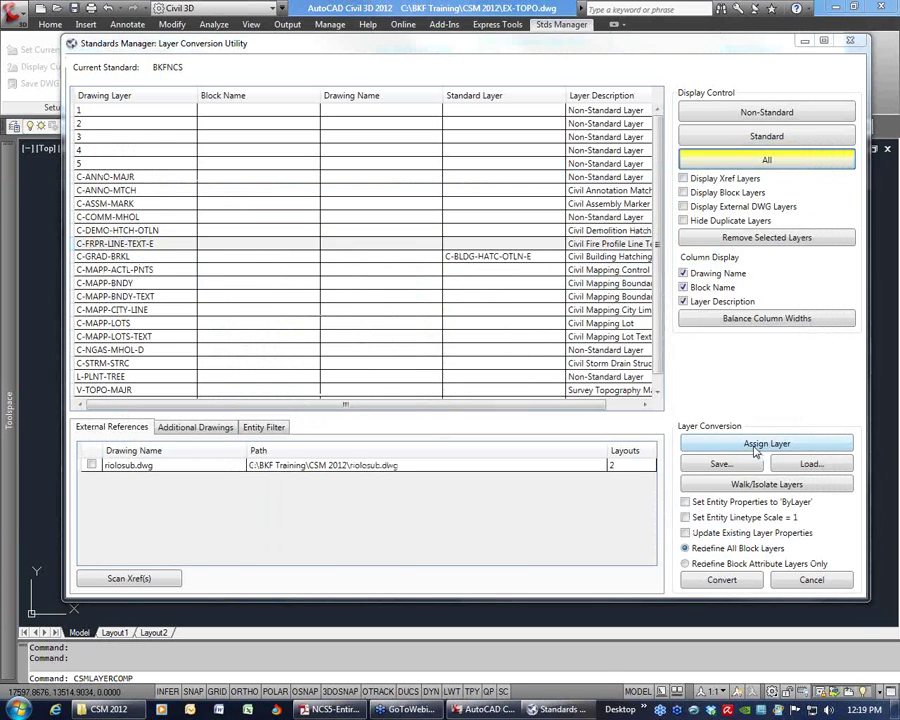
left_click(766, 443)
left_click(300, 284)
left_click(461, 271)
left_click(614, 259)
left_click(731, 258)
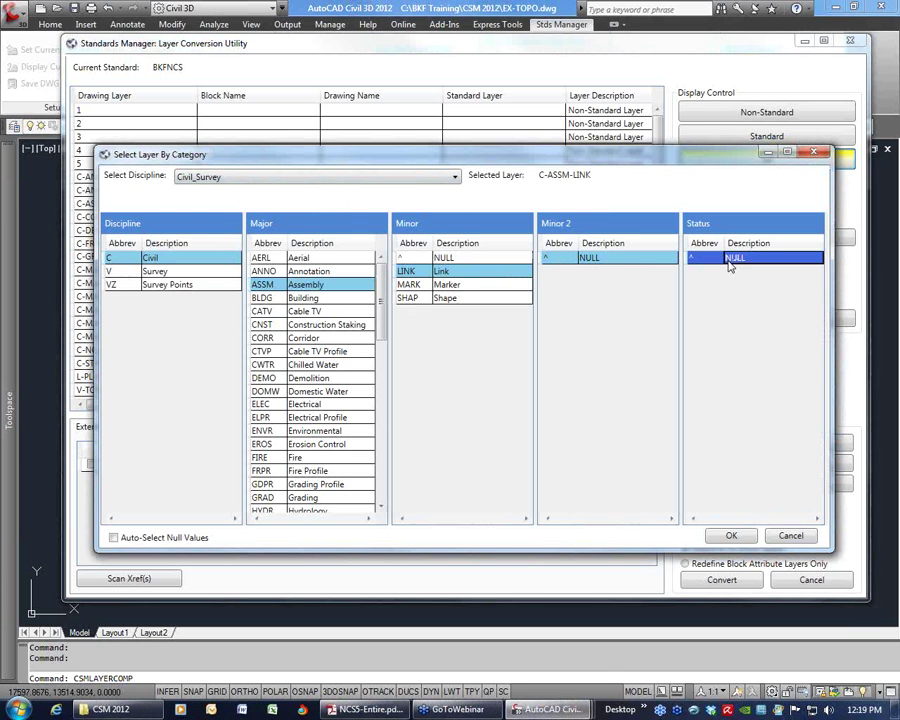
left_click(731, 536)
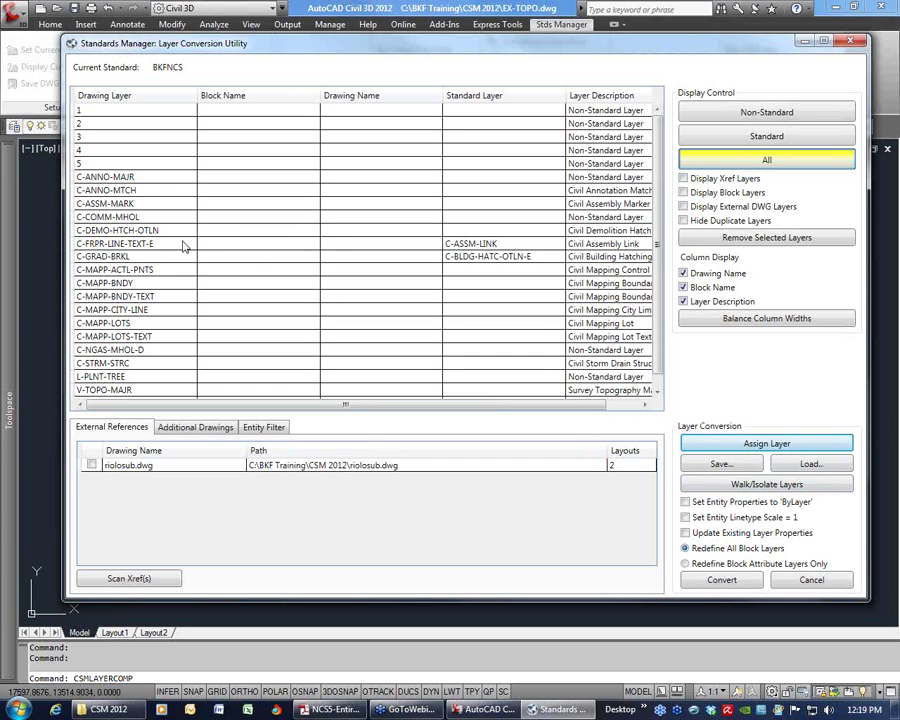
- Review the Local Library and Standard Library options for saving layer assignments, and leave the conversion utility without converting
left_click(722, 464)
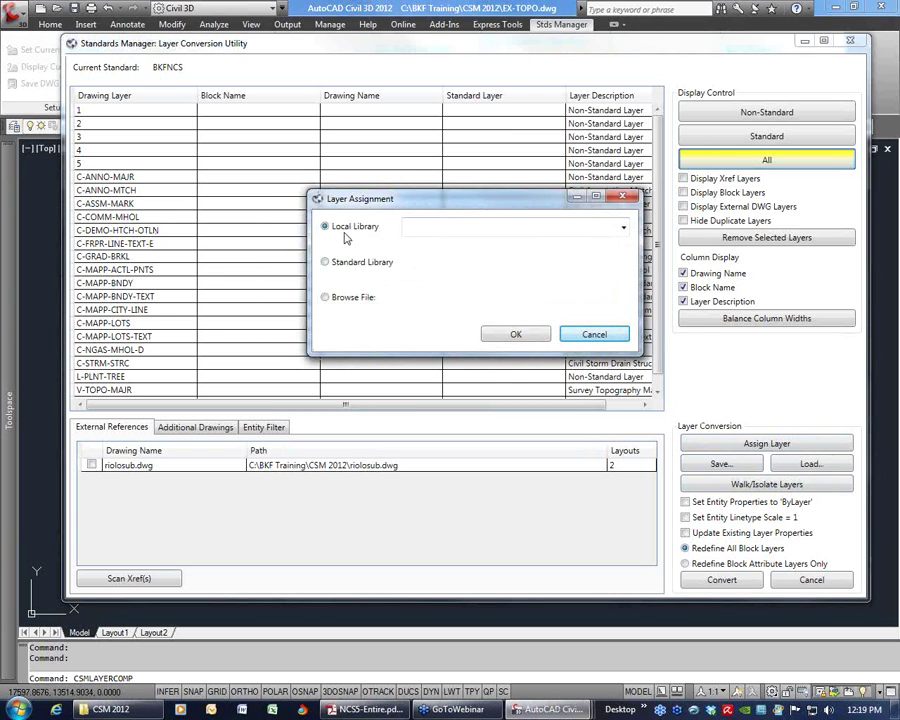
left_click_drag(430, 200, 467, 193)
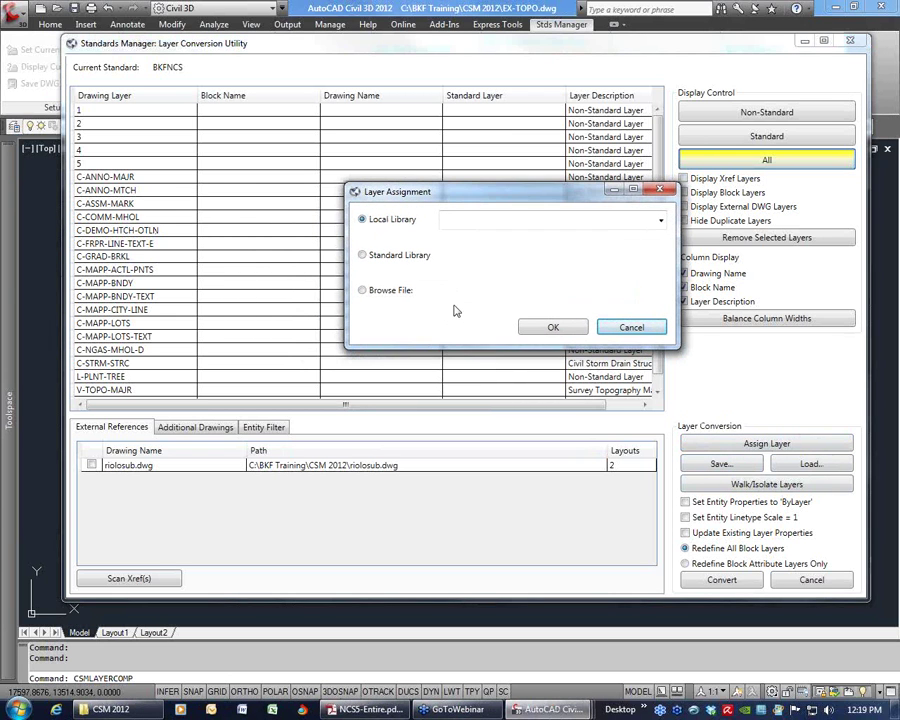
left_click(370, 256)
left_click(383, 224)
left_click(389, 259)
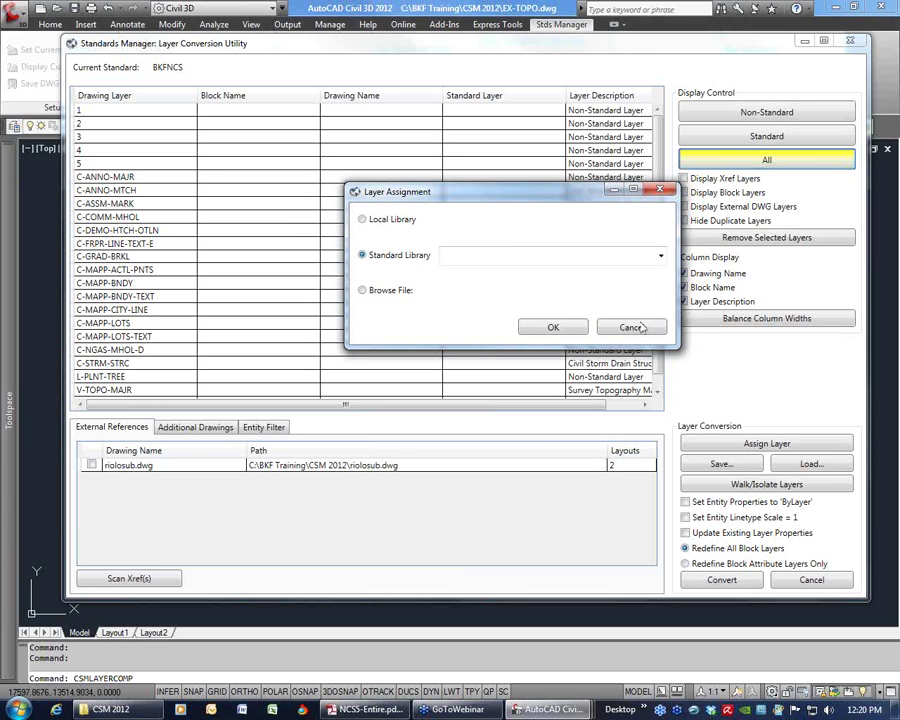
left_click(553, 327)
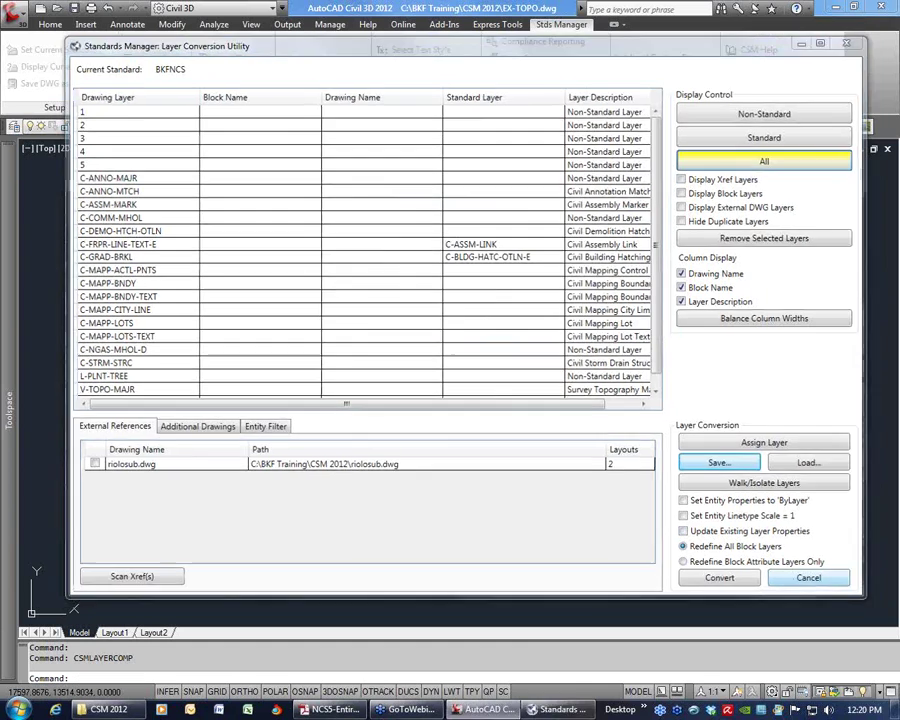
left_click(810, 580)
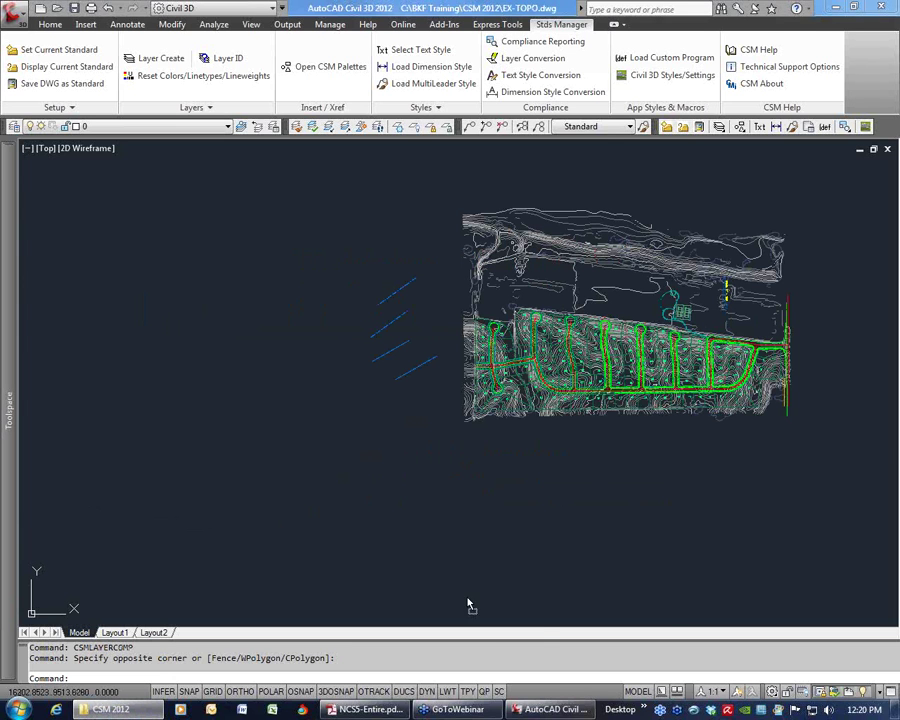
- Open C4.18.dwg from the CSM 2012 folder and list its external references
right_click_drag(469, 604, 429, 568)
left_click(437, 584)
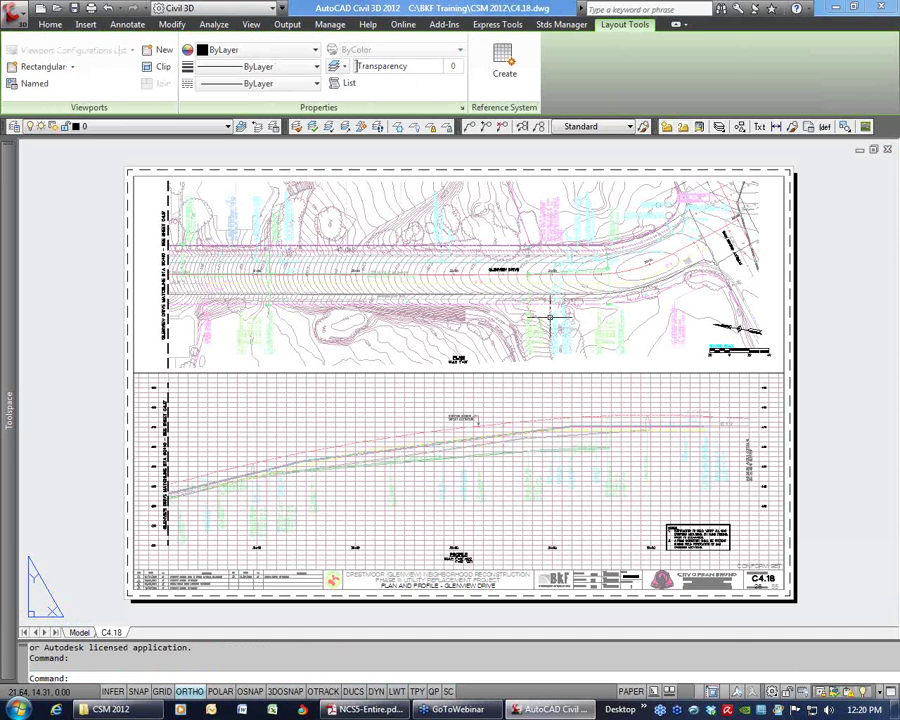
type("xr")
key("Return")
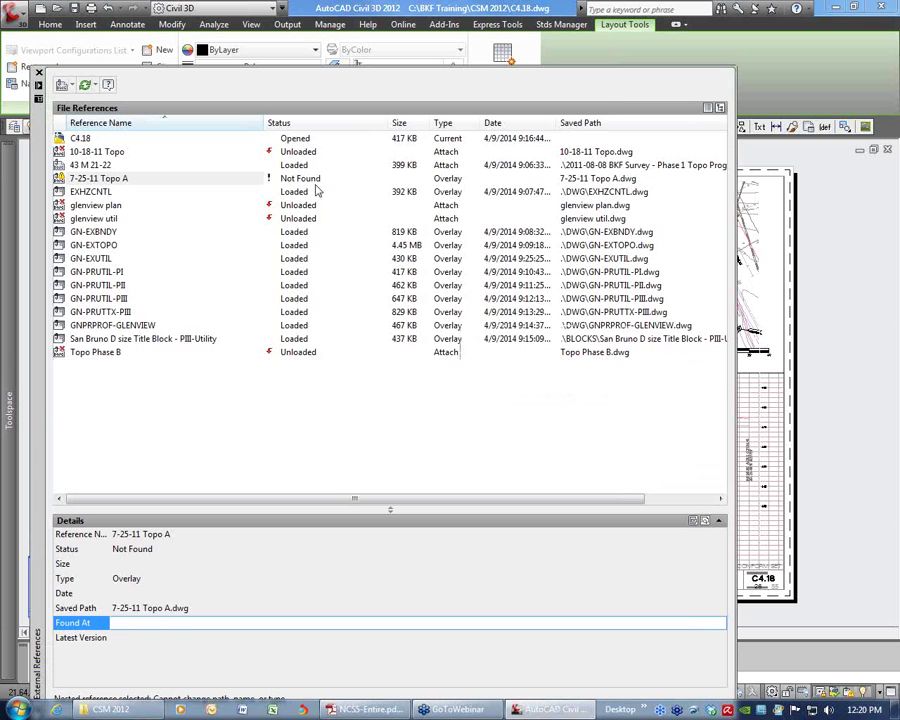
- Try to reload the unloaded 10-18-11 Topo reference
left_click(112, 153)
right_click(114, 156)
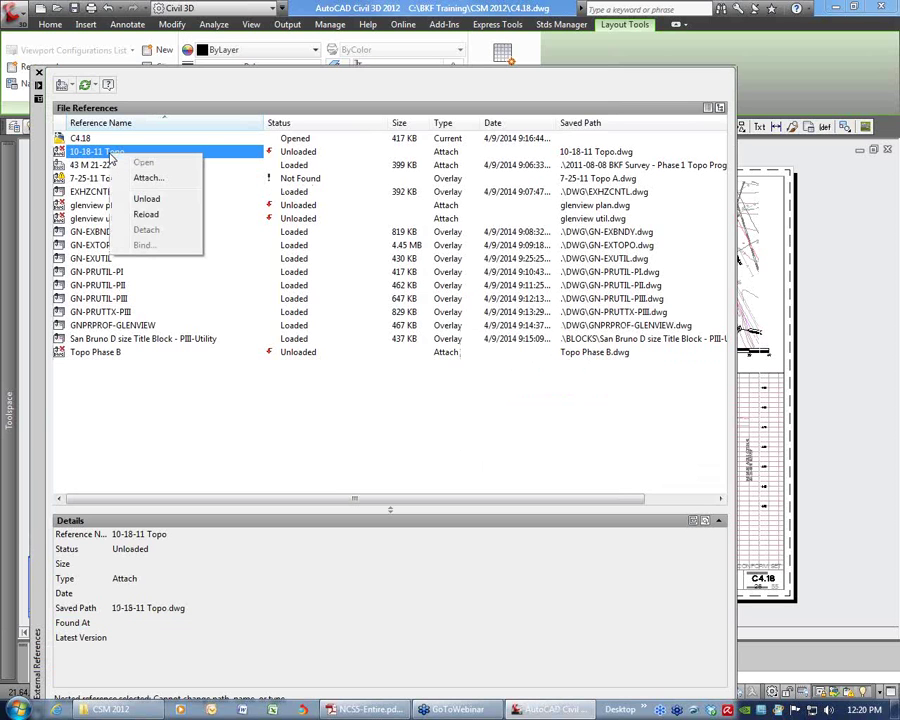
left_click(132, 214)
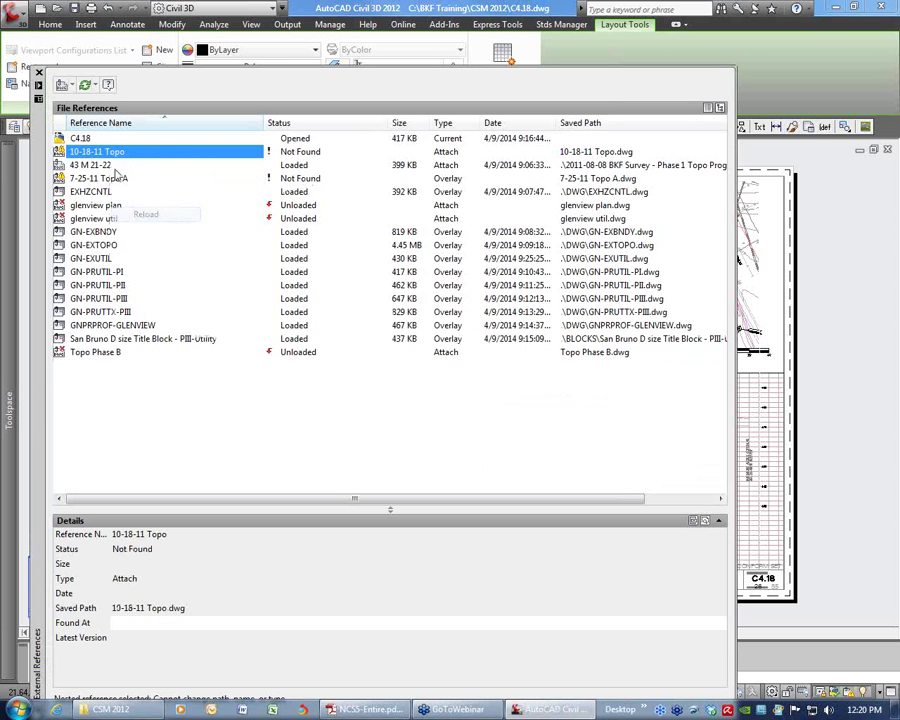
right_click(111, 155)
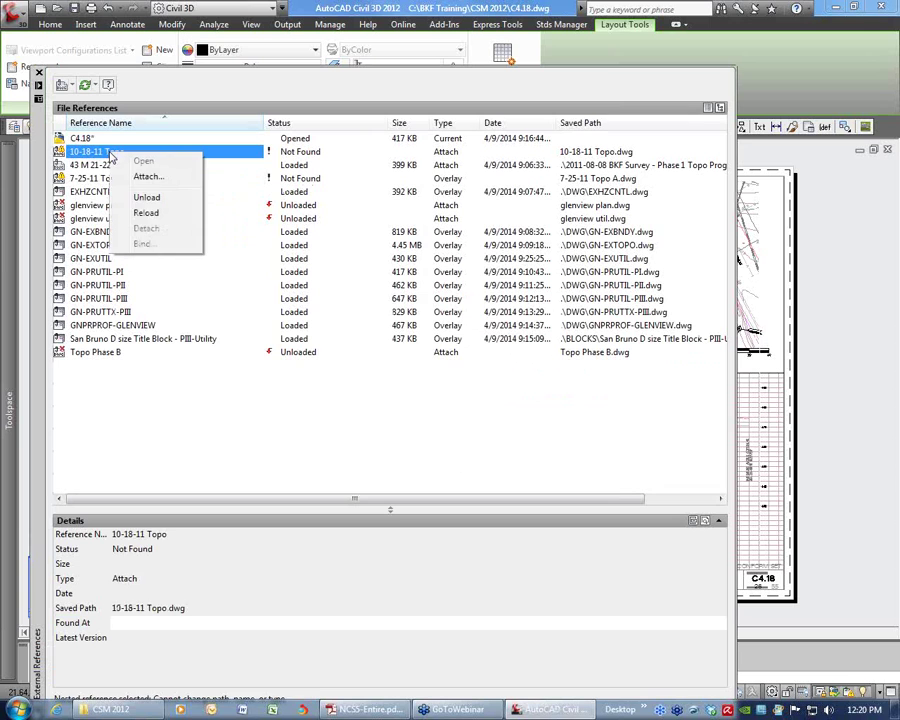
- Open the referenced drawing 43 M 21-22 from the external references list
left_click(95, 165)
right_click(124, 165)
left_click(138, 174)
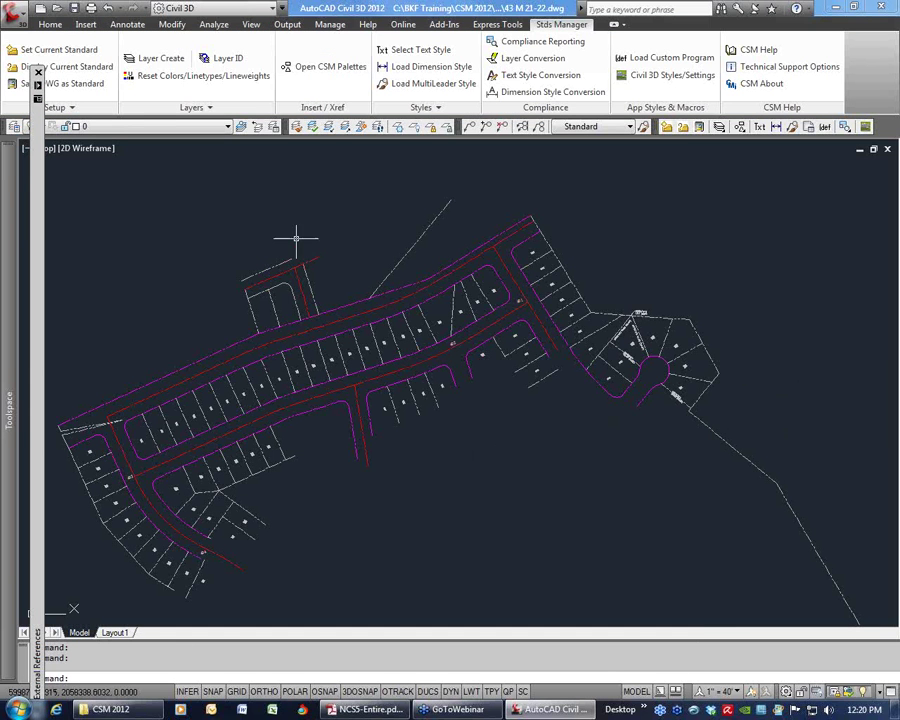
- Look through the layers of 43 M 21-22 and invert the Xref filter to list only the drawing's own layers
left_click(210, 127)
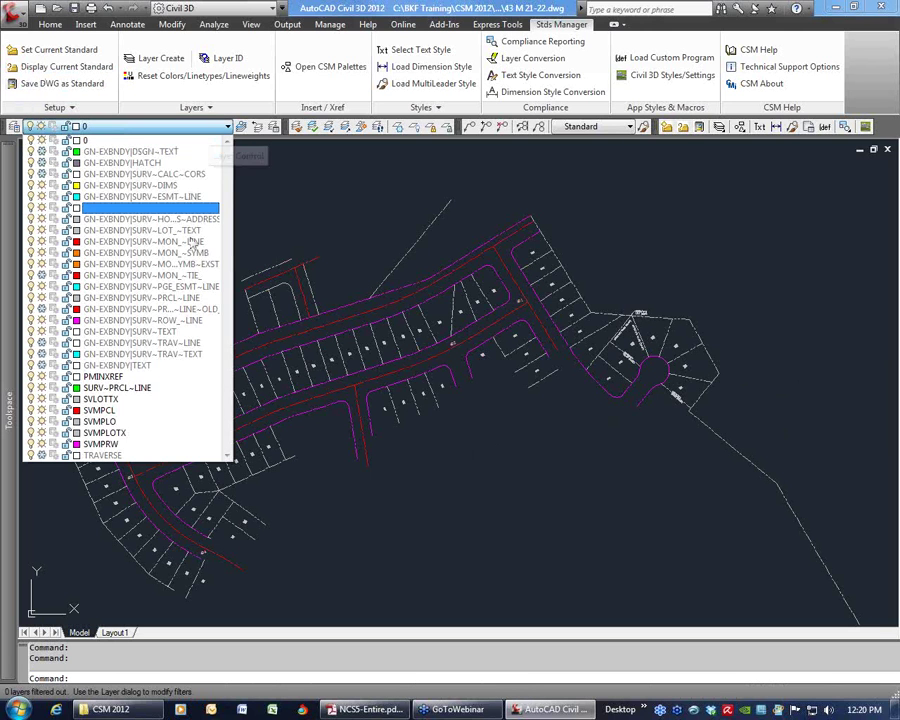
left_click(387, 488)
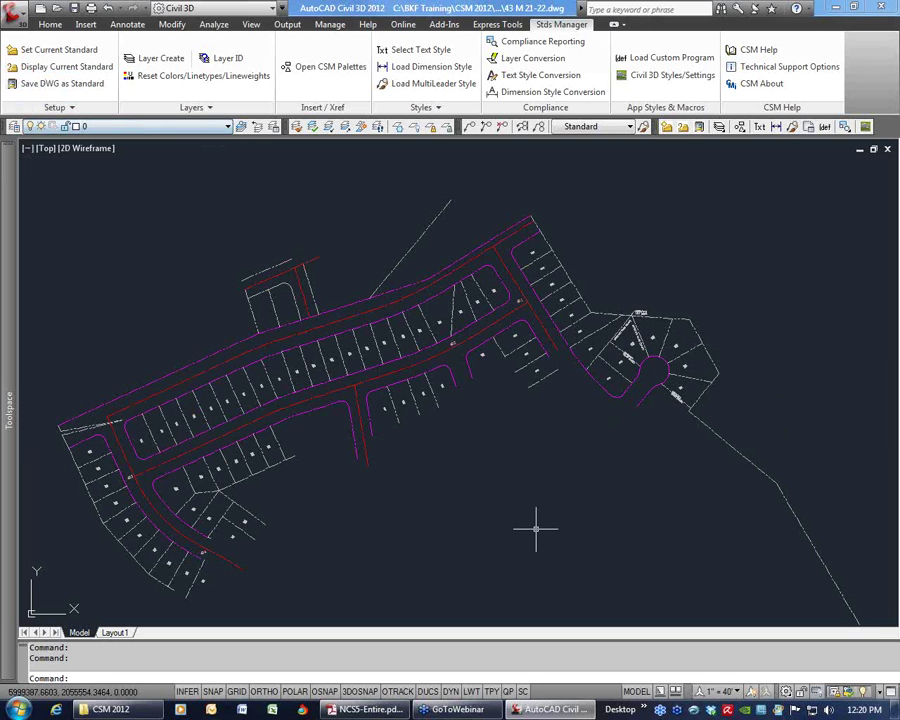
type("la")
key("Return")
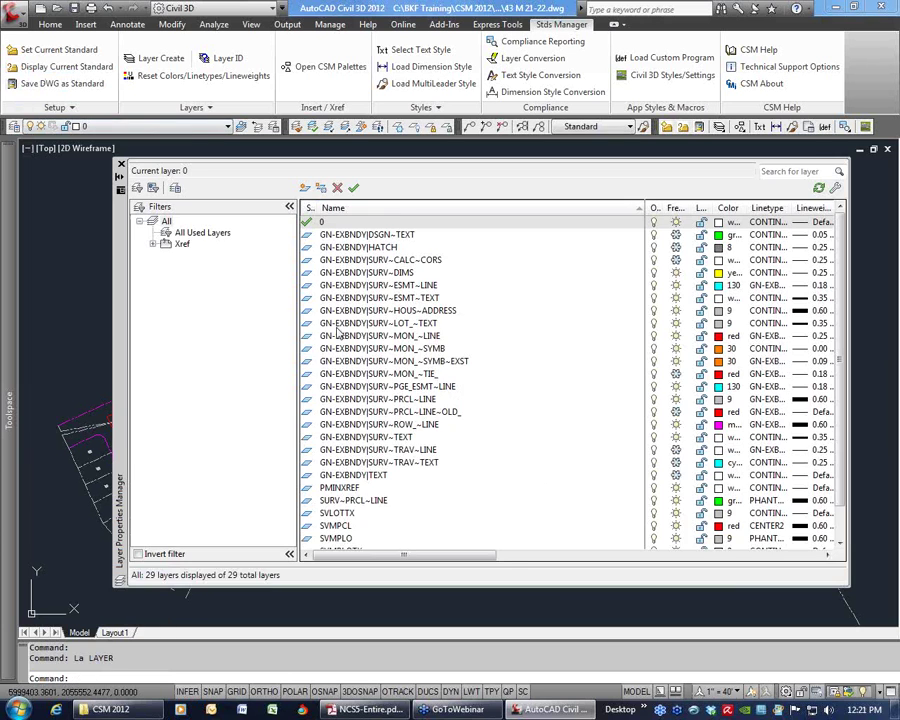
left_click(182, 244)
left_click(138, 553)
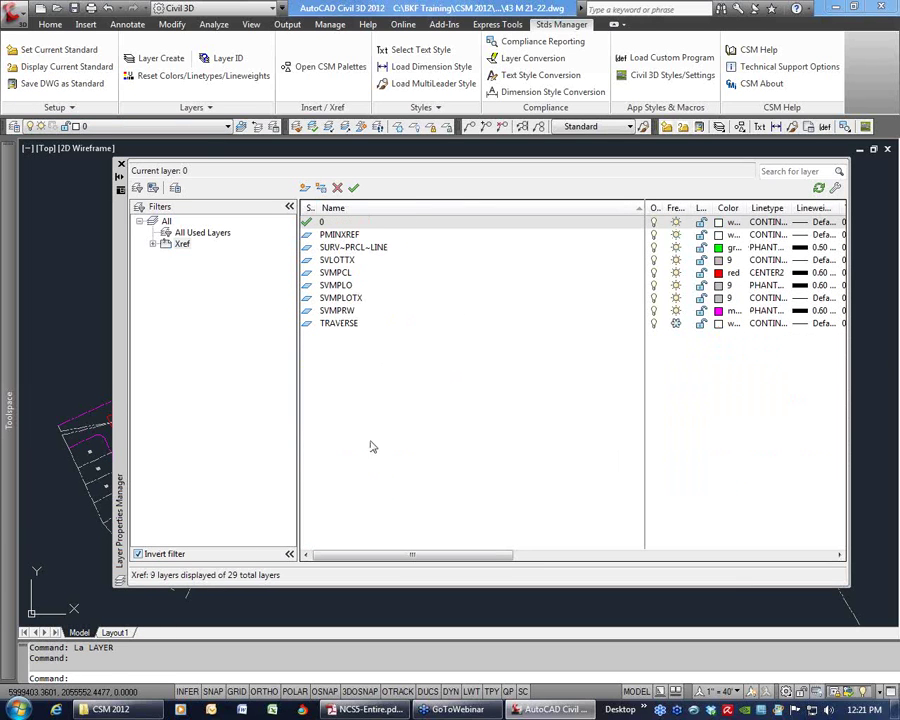
- Examine the names of the drawing's own layers, from PMINXREF to SVMPRW, and close the layer list
left_click(352, 286)
left_click(356, 273)
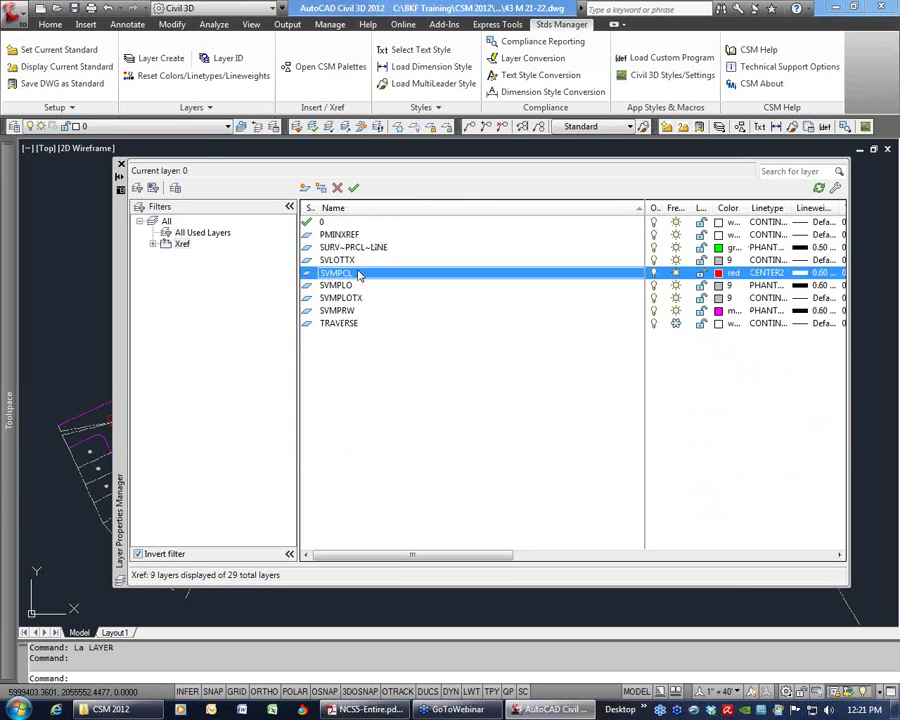
left_click(357, 260)
left_click(360, 297)
left_click(360, 311)
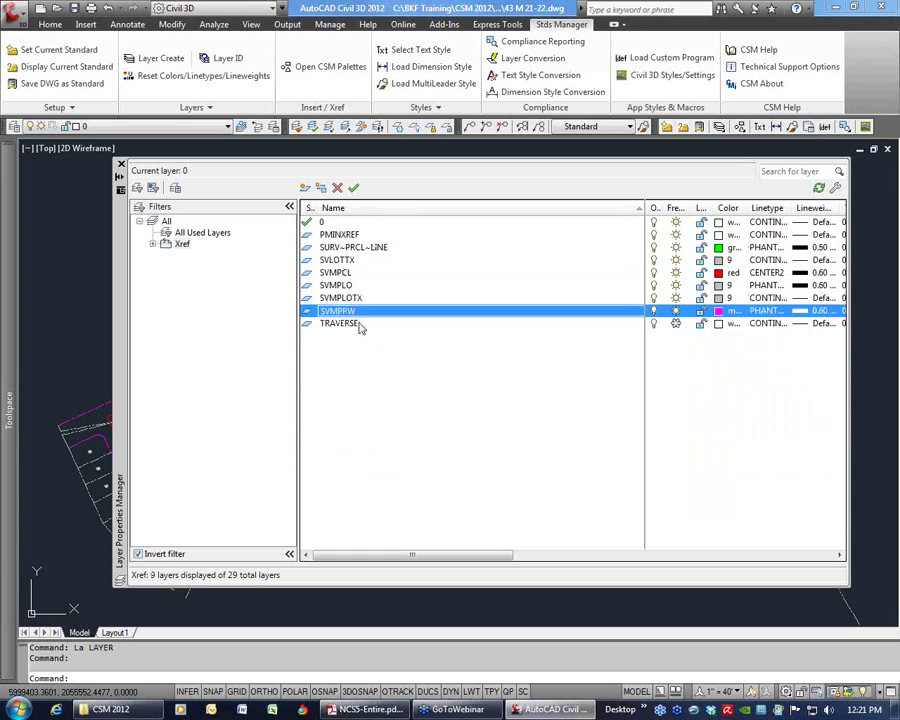
left_click(360, 297)
left_click(358, 285)
left_click(358, 272)
left_click(350, 260)
left_click(338, 234)
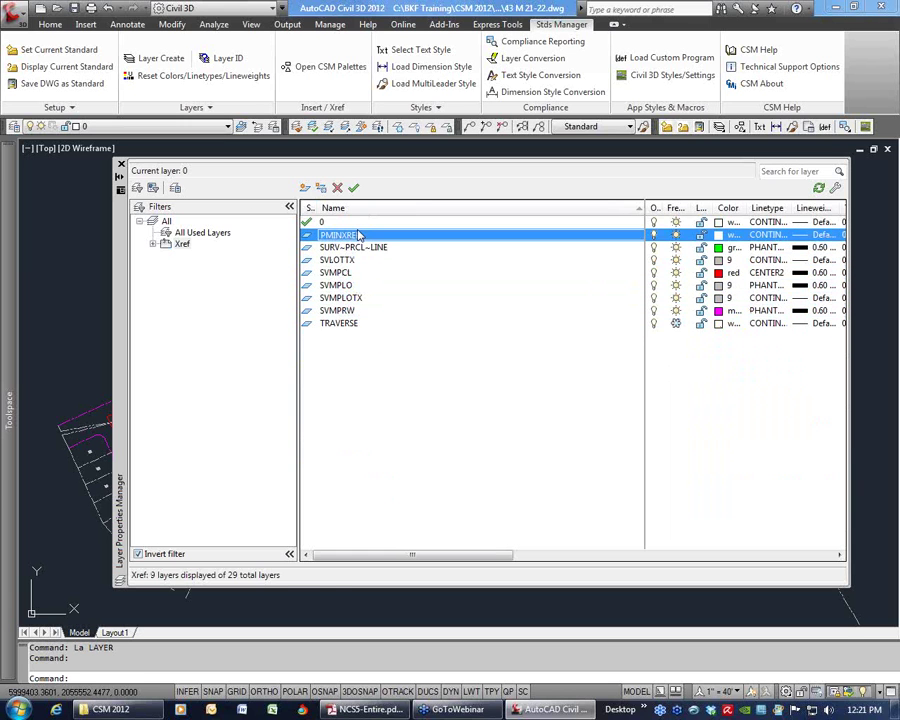
left_click(121, 164)
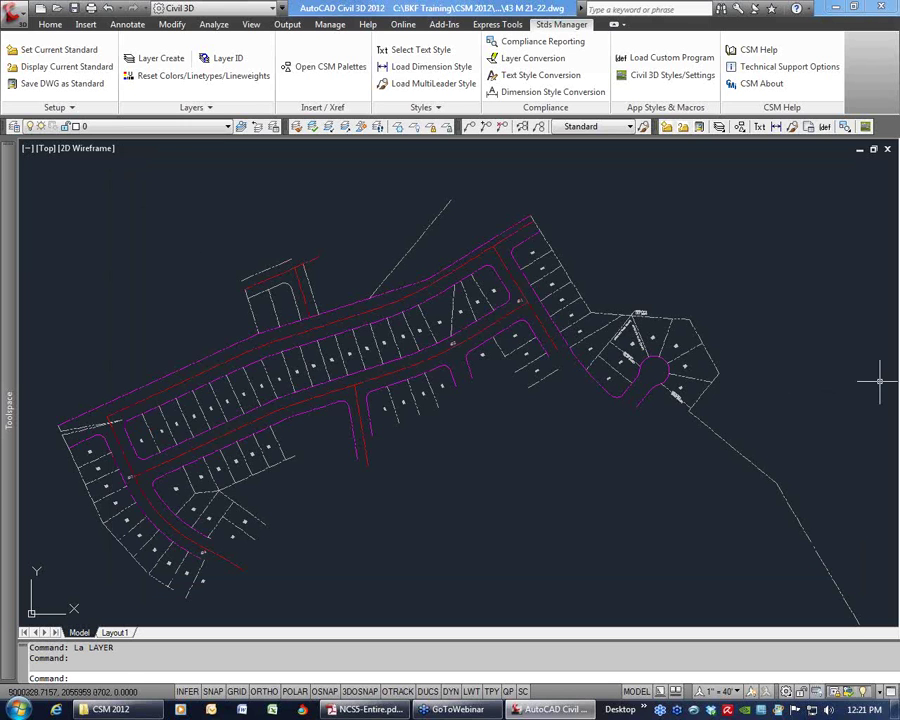
- Open 10-18-11 Topo.dwg from the 2011-10-19 BKF Survey - Topo folder
left_click_drag(899, 372, 604, 292)
double_click(705, 422)
left_click(686, 408)
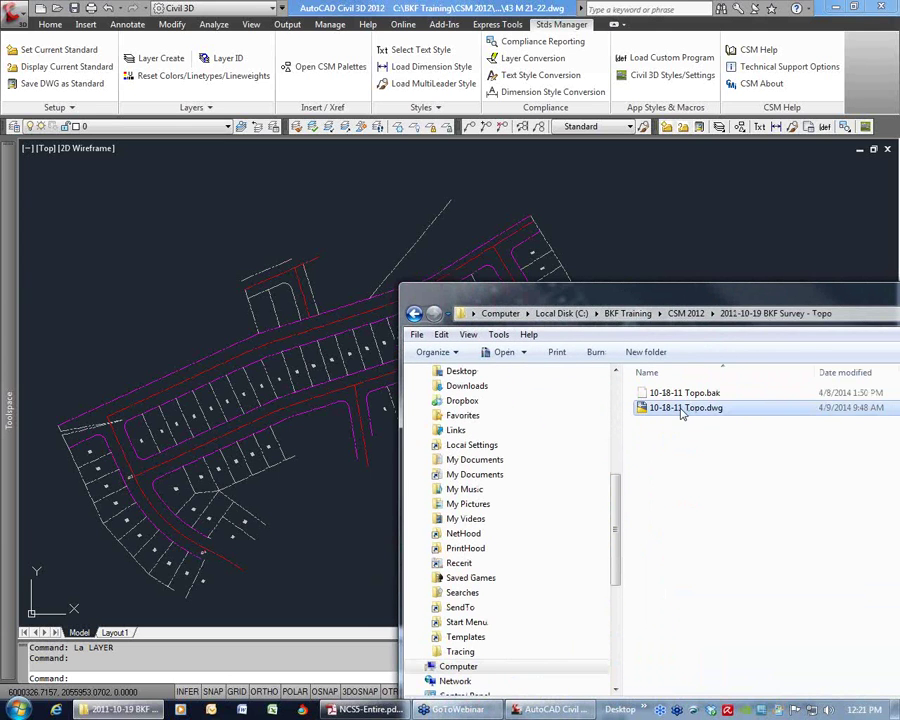
right_click_drag(229, 270, 233, 265)
left_click(255, 286)
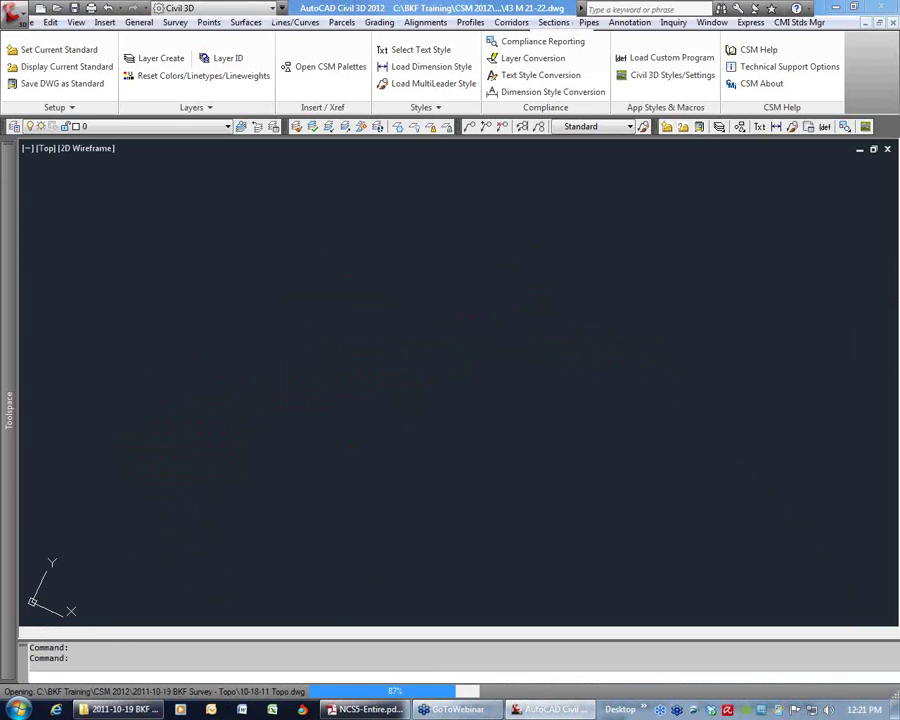
scroll(370, 480, "up", 5)
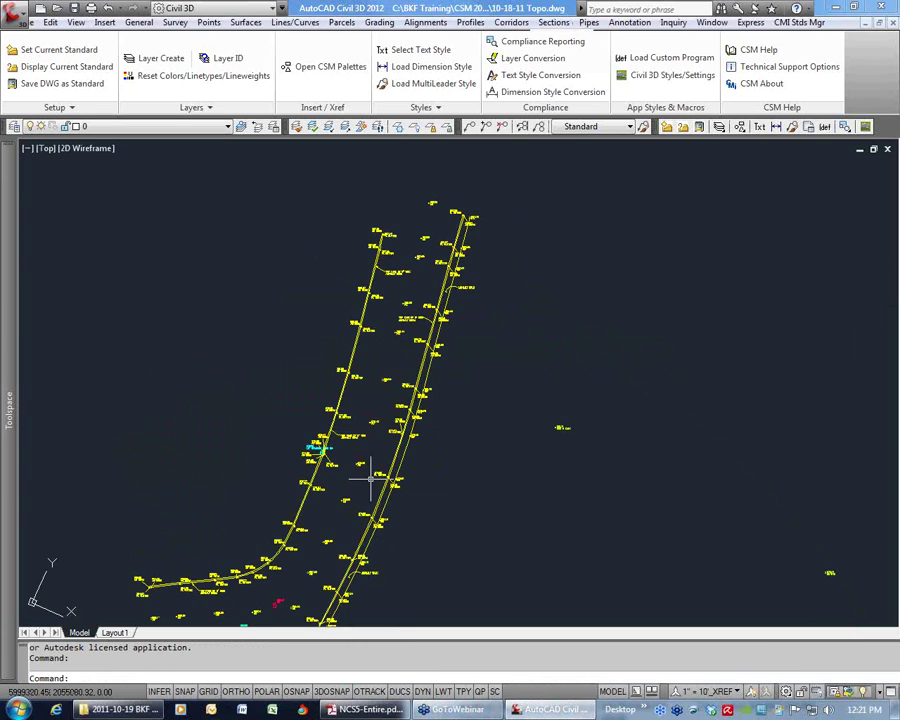
- Review the layer names of the topo drawing in the Layer Properties Manager and close it
type("la")
key("Return")
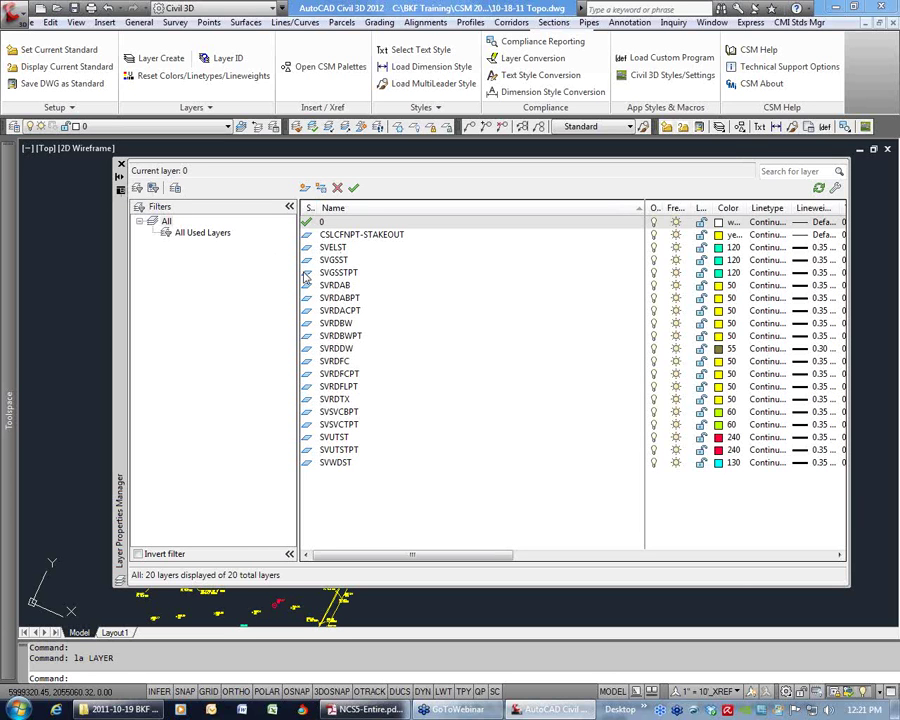
left_click(121, 163)
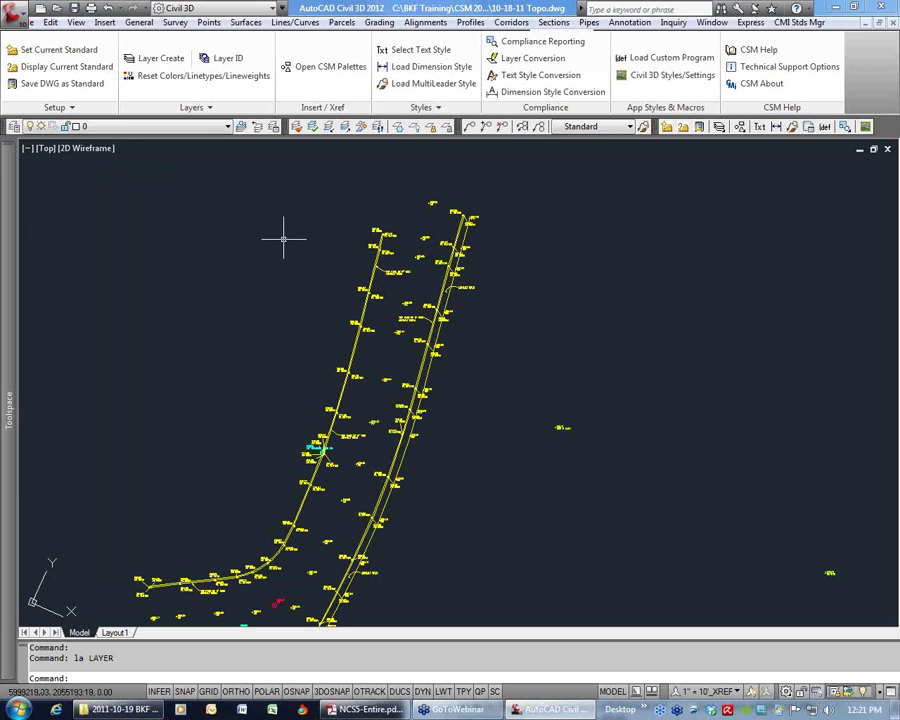
- Run Layer Conversion on the topo drawing, scanning its locked layers as well
left_click(546, 63)
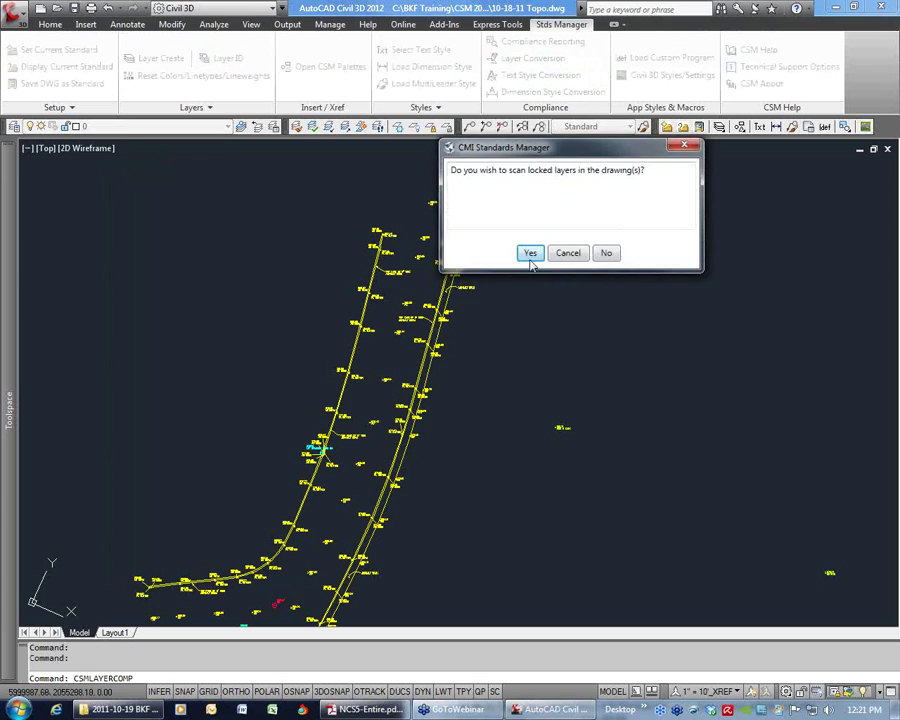
left_click(528, 254)
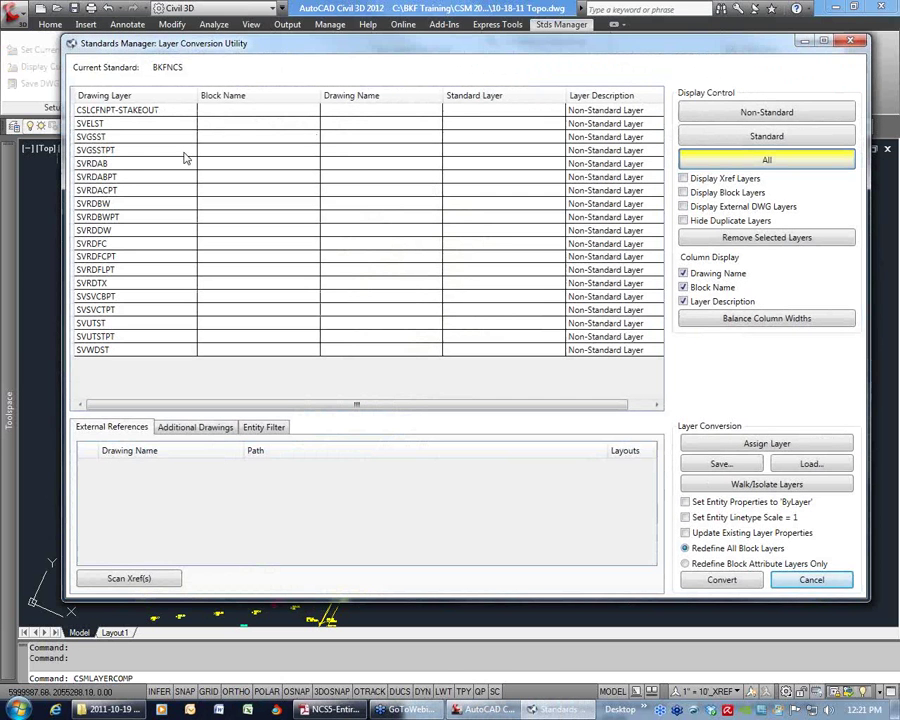
left_click(142, 204)
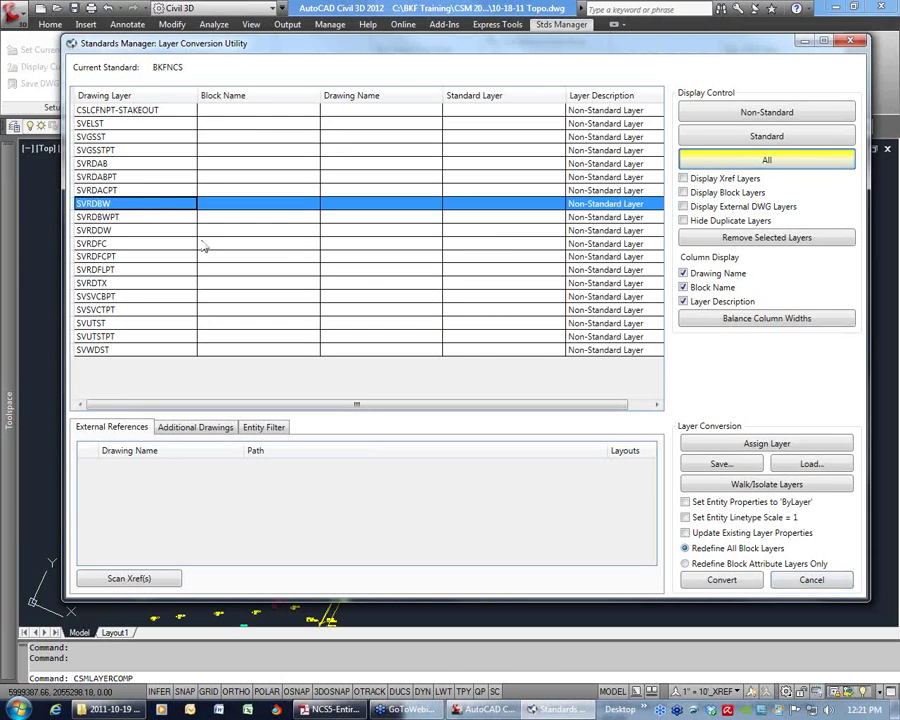
left_click(779, 443)
left_click(156, 272)
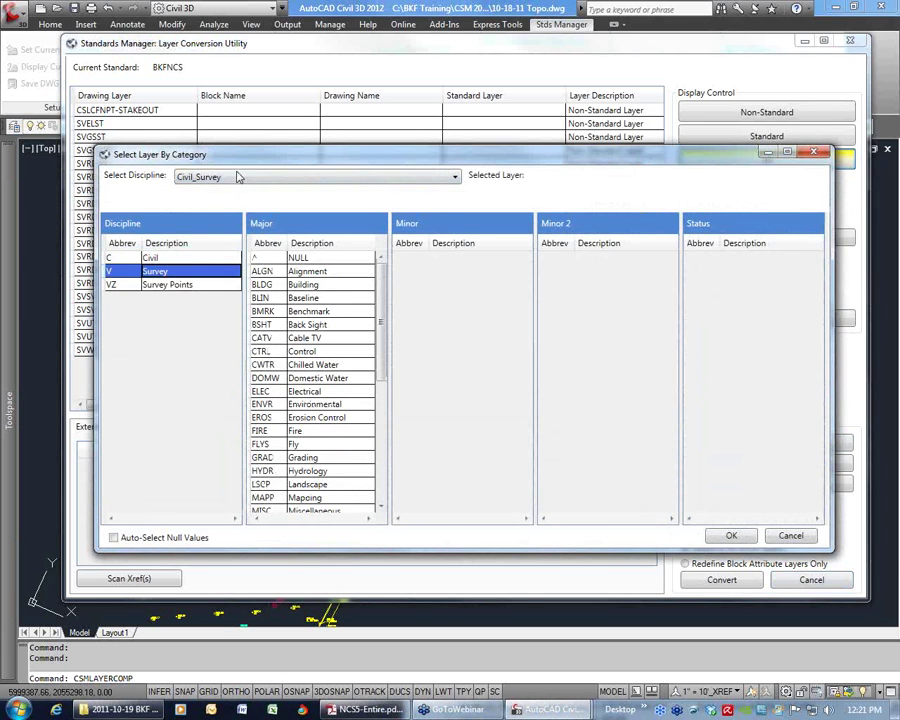
left_click_drag(248, 155, 410, 150)
left_click(310, 281)
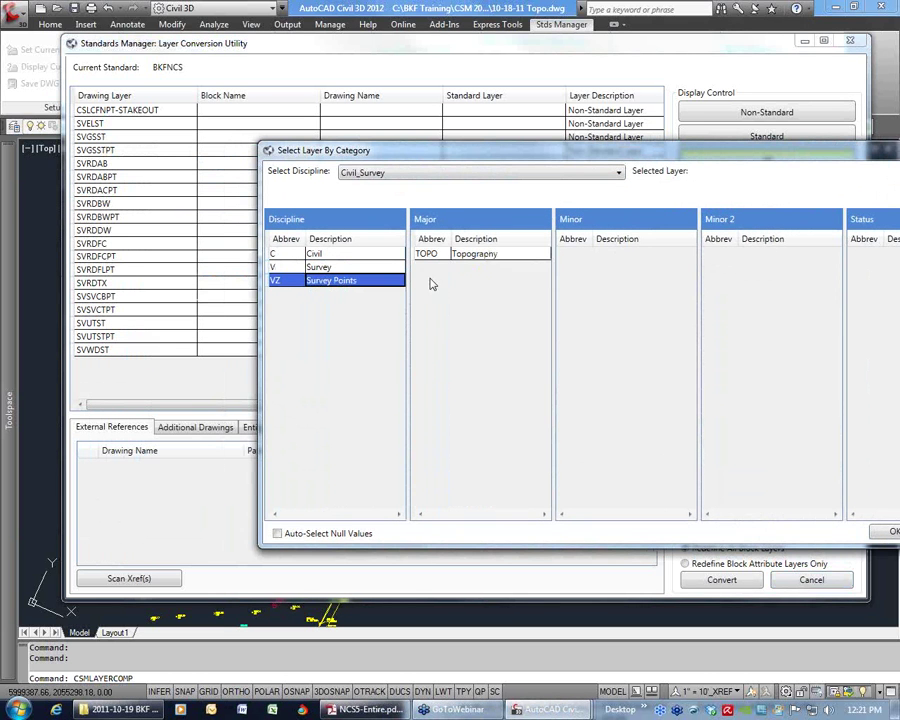
left_click(470, 254)
left_click(580, 254)
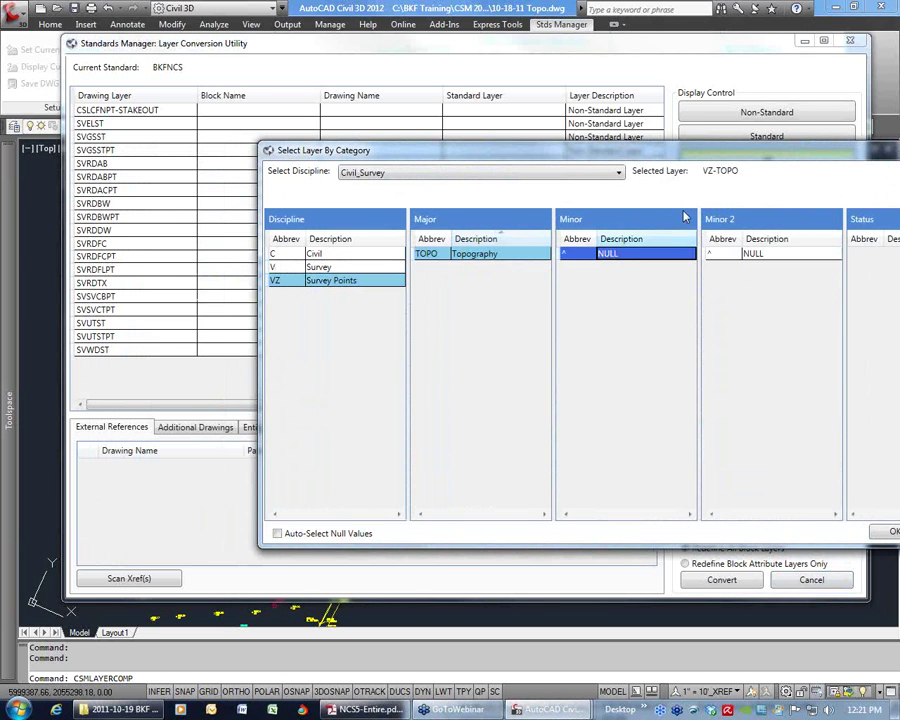
left_click_drag(659, 156, 472, 92)
left_click(765, 465)
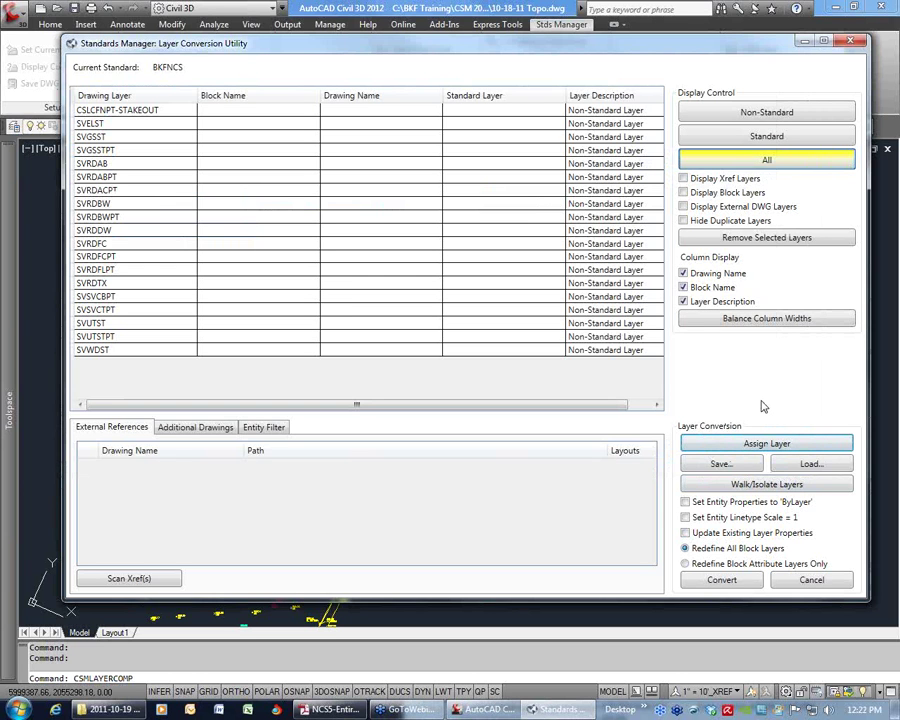
- Load the BKF Original Layers to NCS layer assignments from the Standard Library
left_click(812, 465)
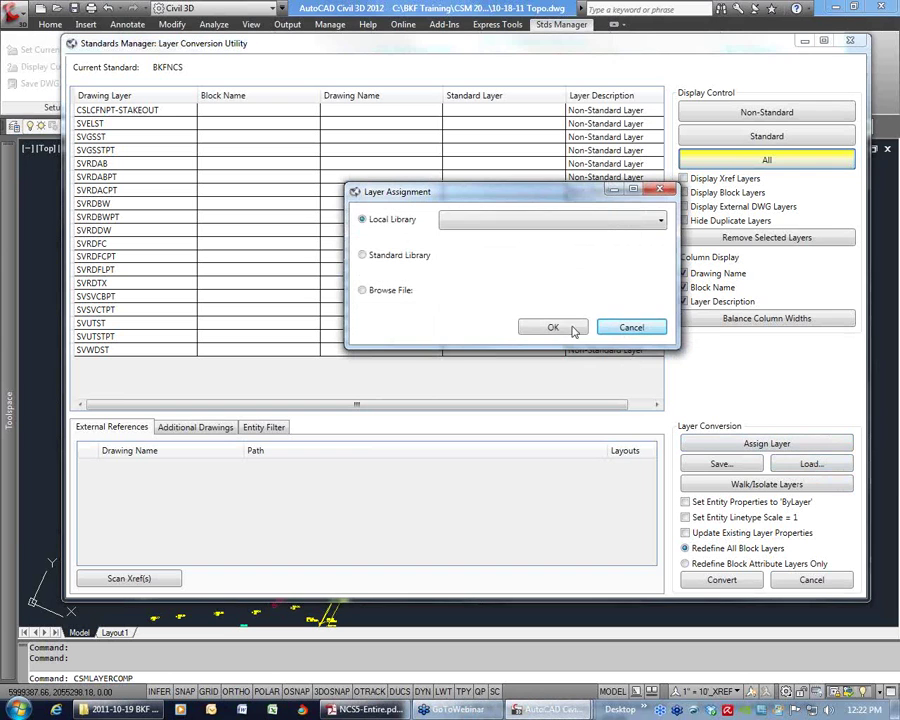
left_click(363, 256)
left_click(524, 262)
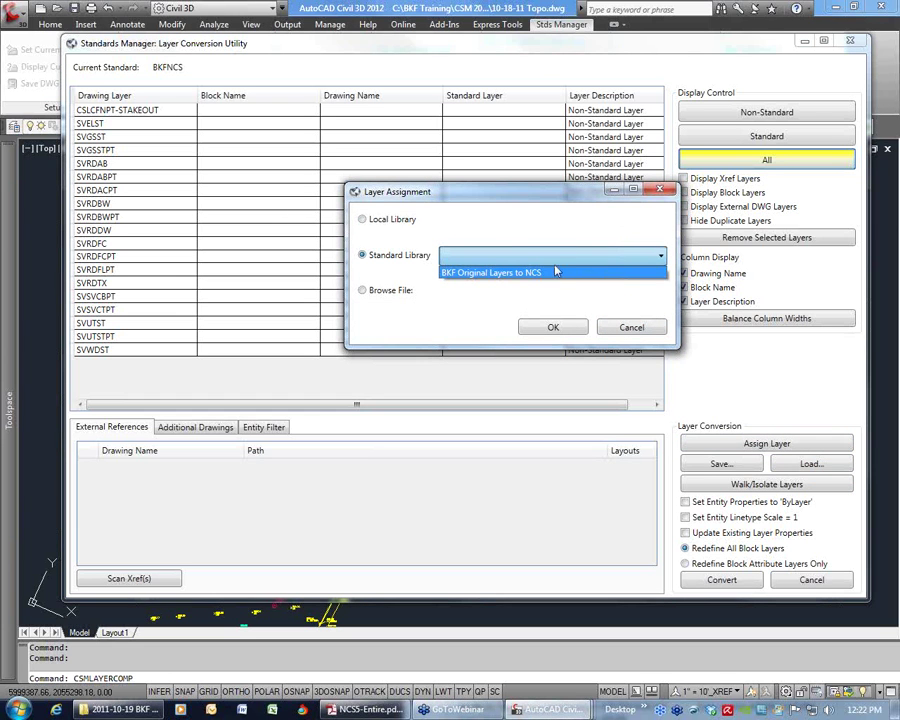
left_click(565, 273)
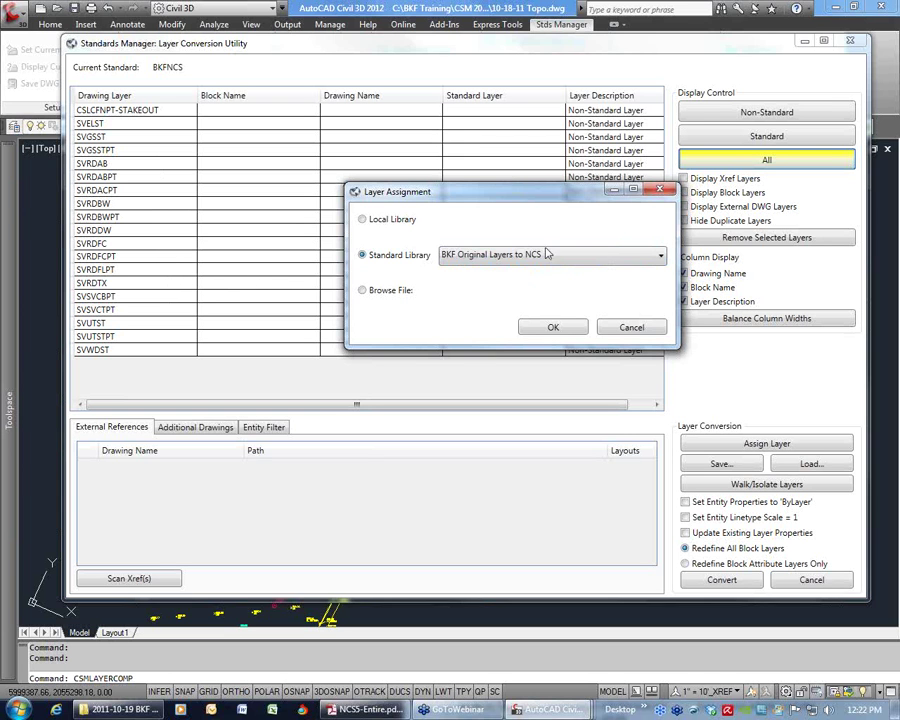
left_click(553, 328)
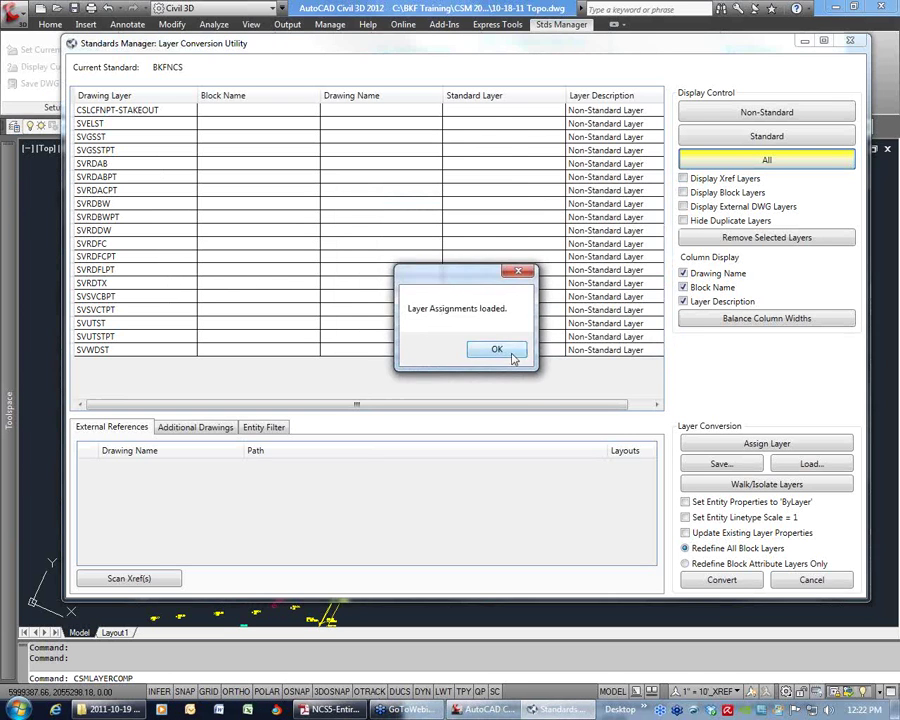
left_click(513, 352)
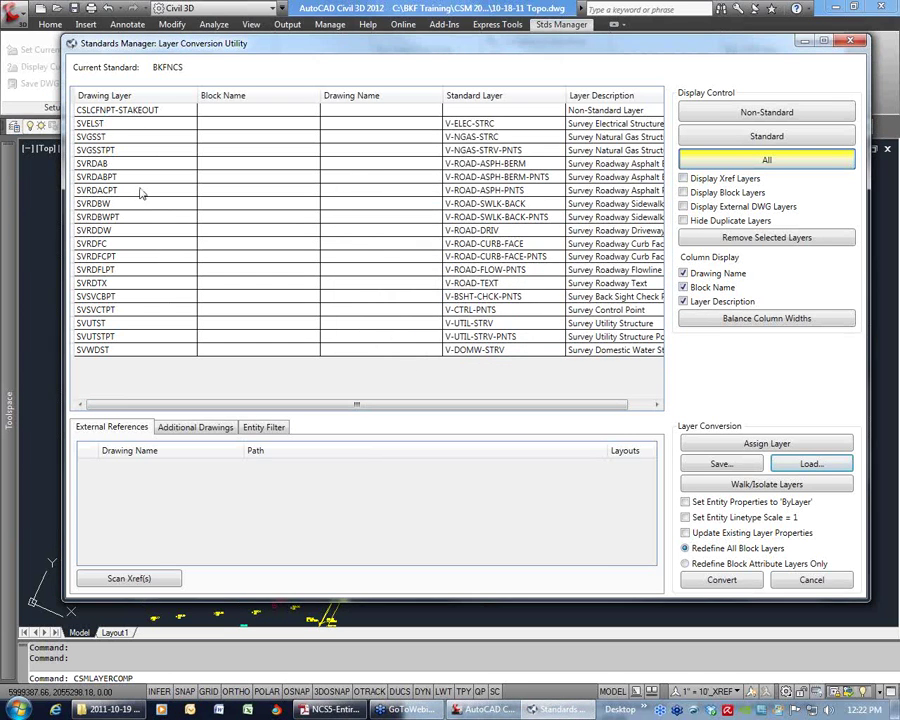
- Convert the assigned layers with entity properties set to ByLayer and entity linetype scale set to 1, and review the new layer list
left_click(138, 112)
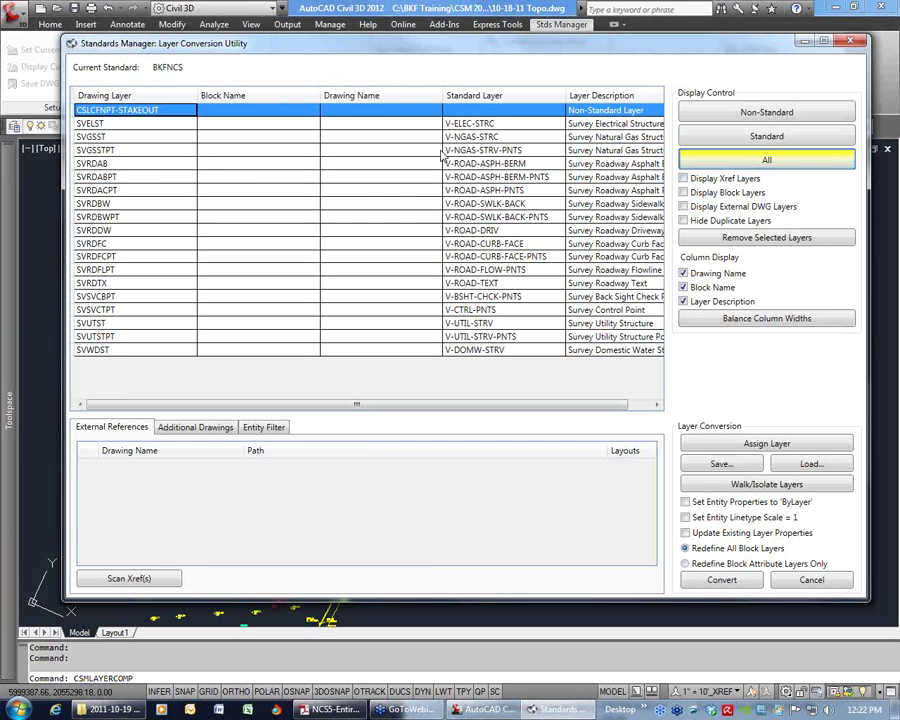
left_click(490, 124)
left_click_drag(192, 131, 152, 302)
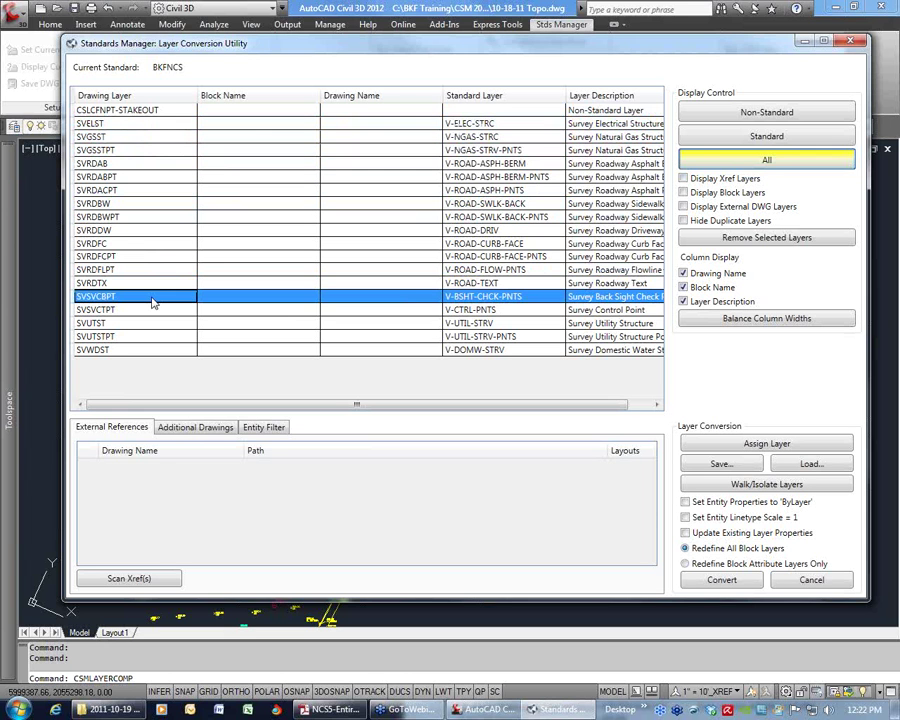
left_click(685, 501)
left_click(685, 517)
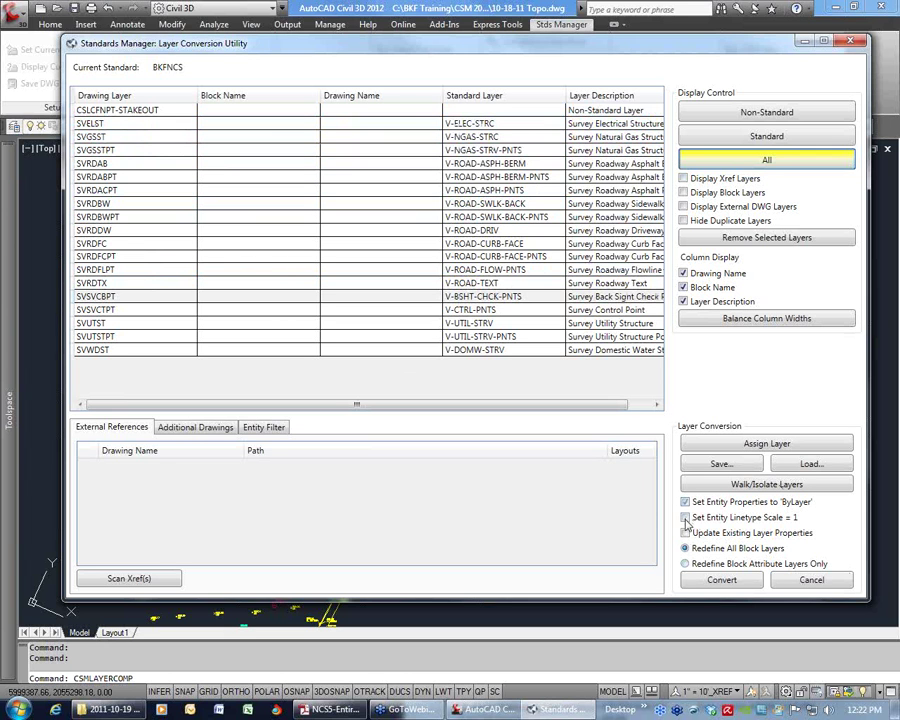
left_click(722, 580)
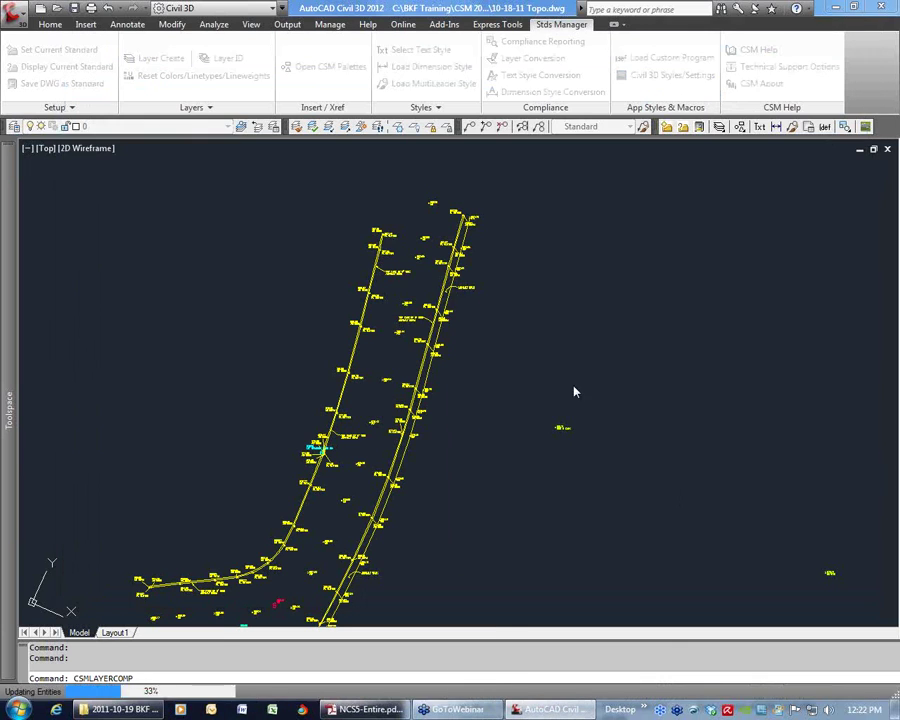
left_click(162, 127)
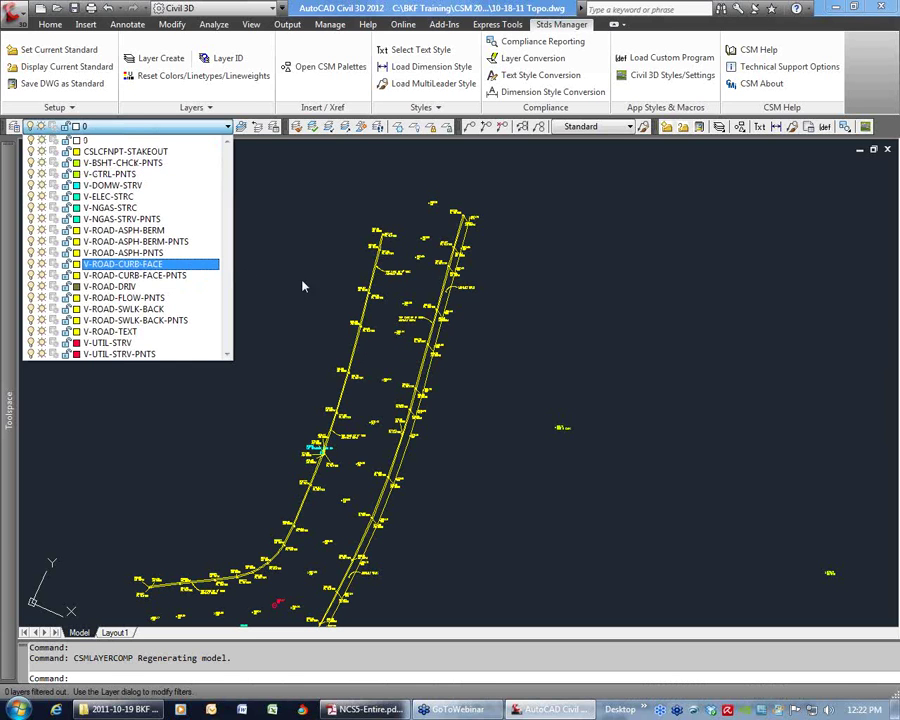
left_click(556, 337)
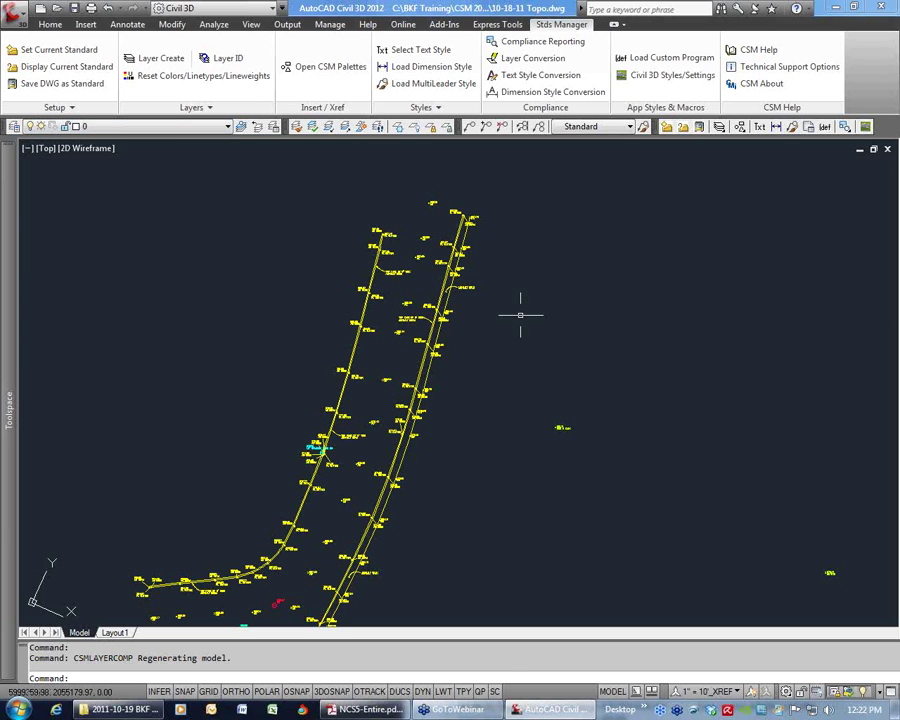
- Rescan the drawing in Layer Conversion with locked layers included, review the BKF Original Layers to NCS assignment option, and exit without loading it
left_click(530, 58)
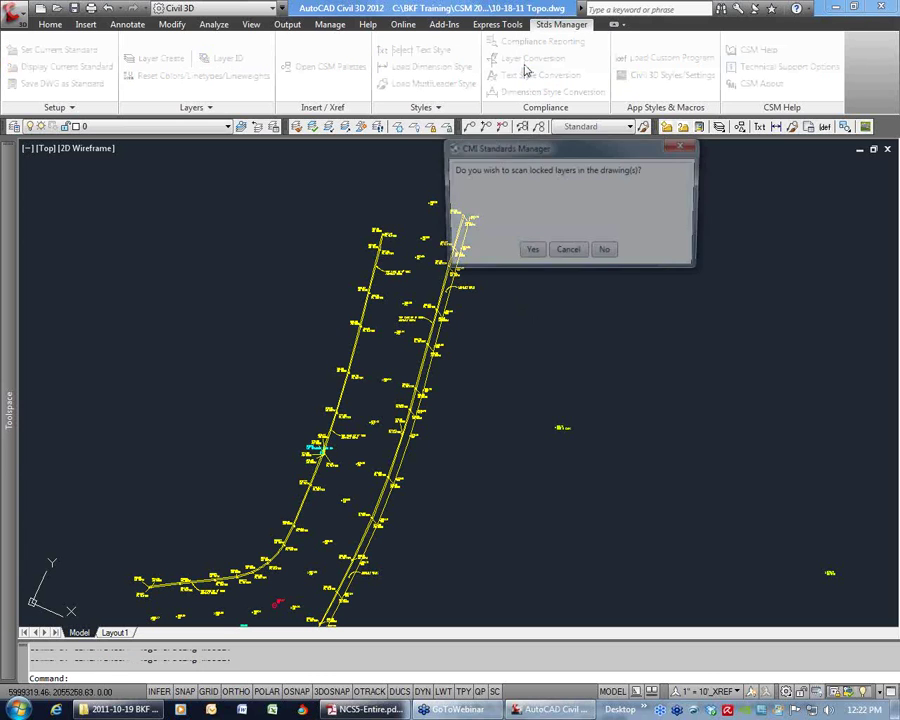
left_click(531, 254)
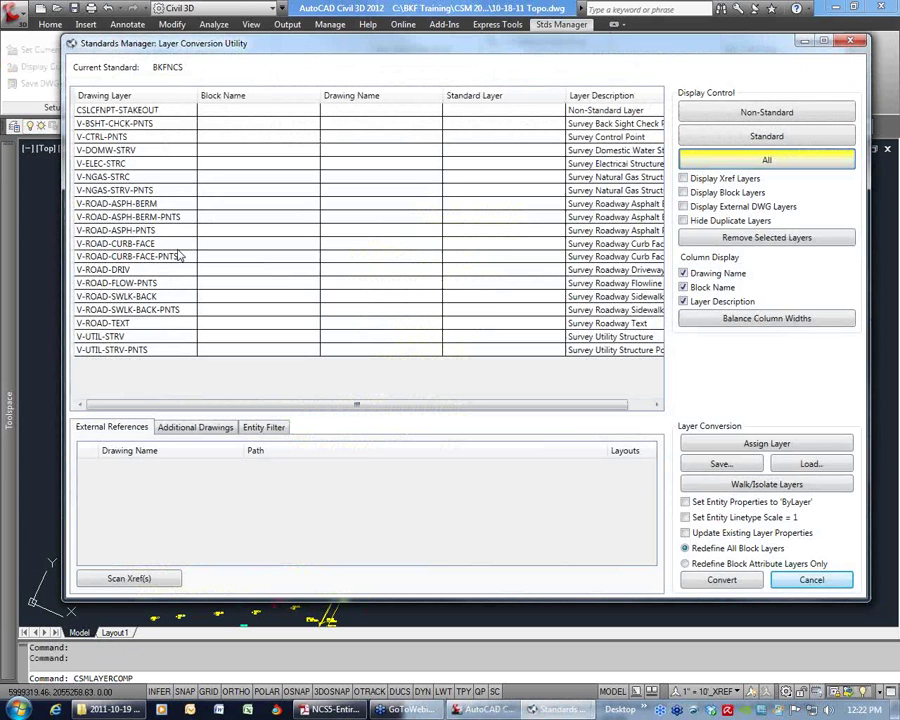
left_click(809, 464)
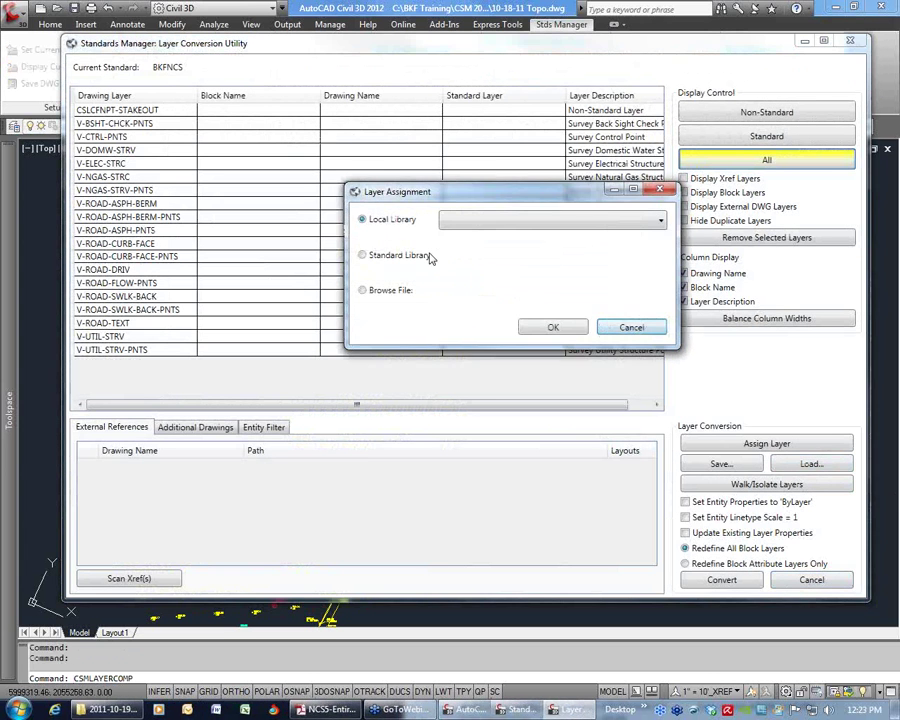
left_click(362, 255)
left_click(502, 258)
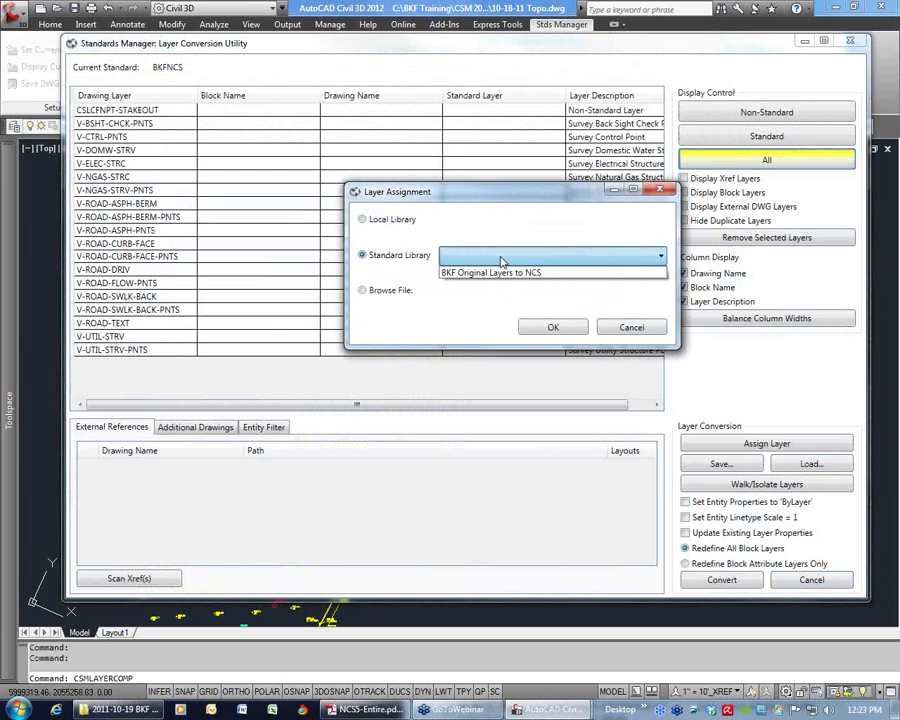
left_click(509, 271)
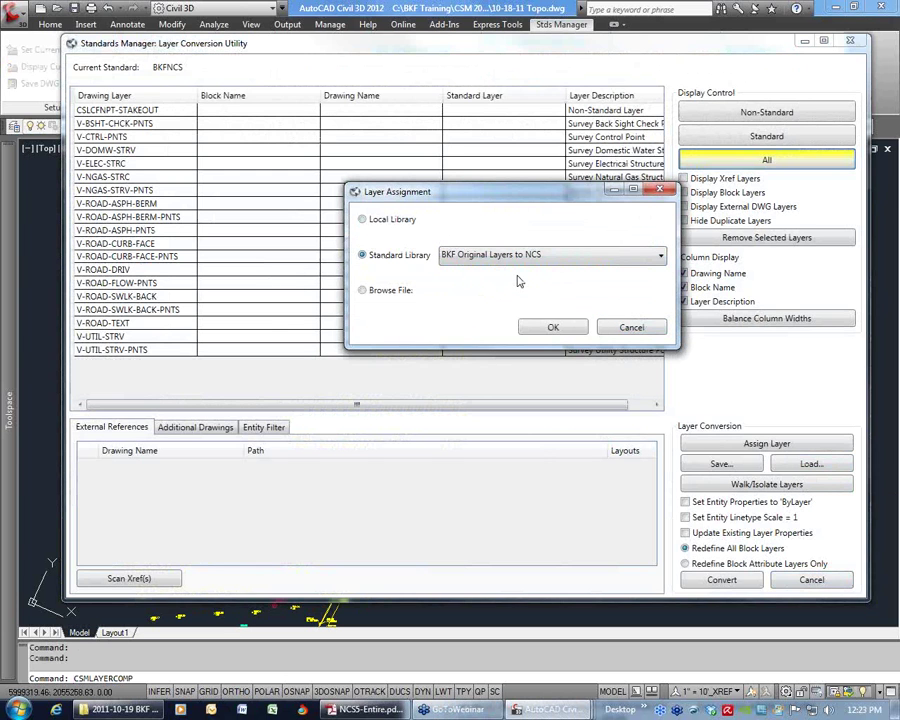
left_click(609, 326)
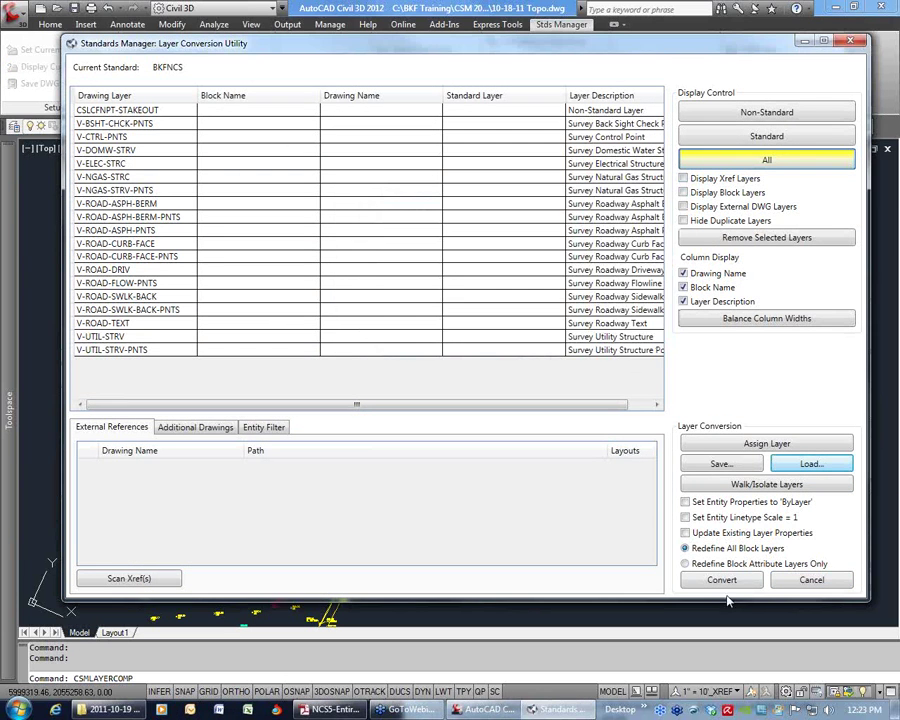
left_click(811, 580)
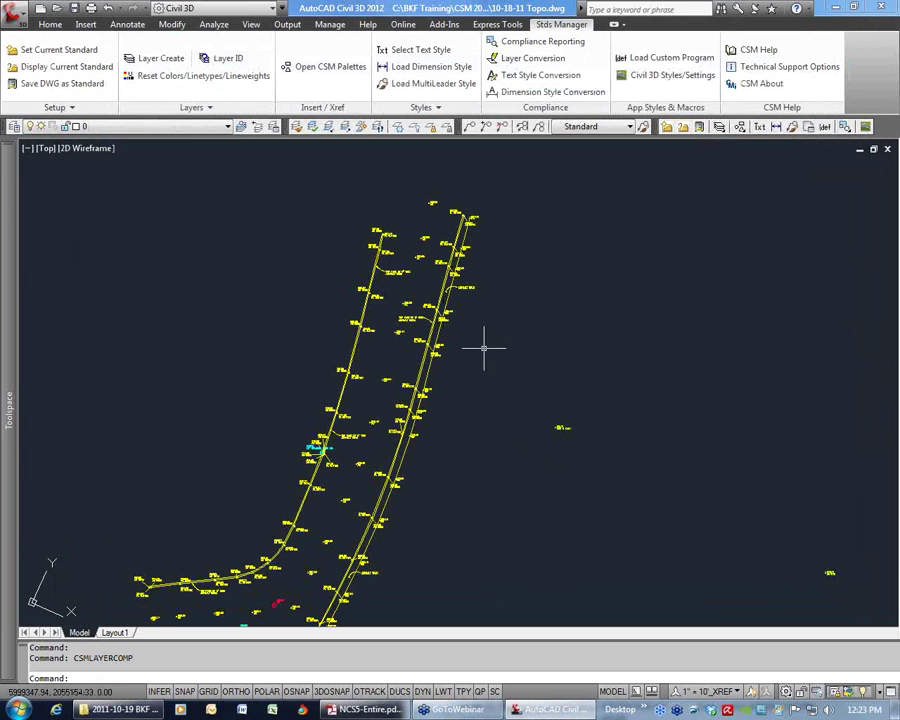
- Review the drawing's layer list, including the CSLCFNPT-STAKEOUT layer, and look over the converted topo linework
left_click(198, 129)
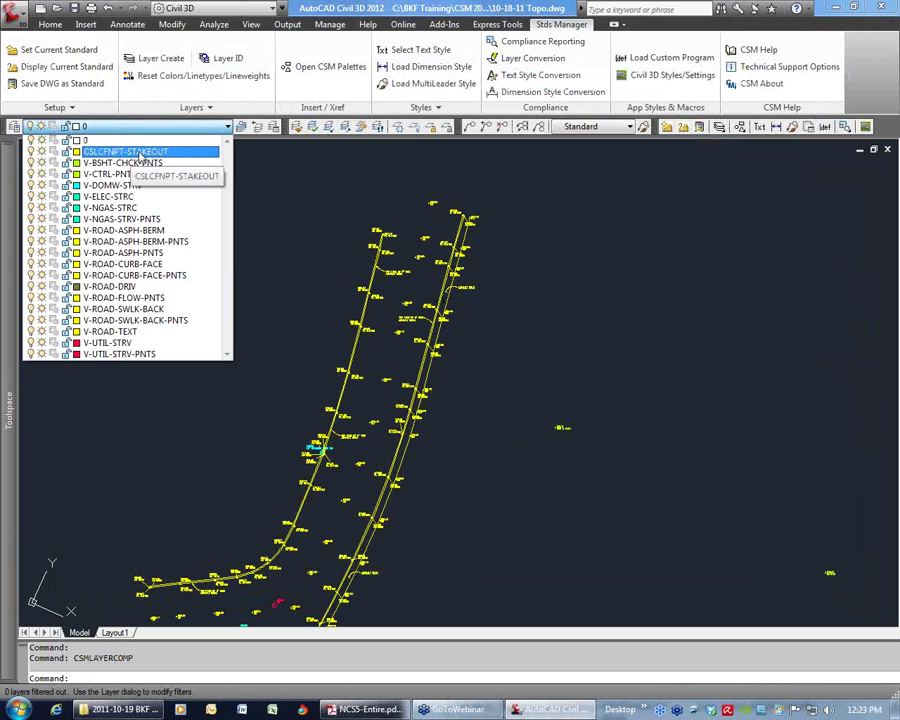
left_click(562, 322)
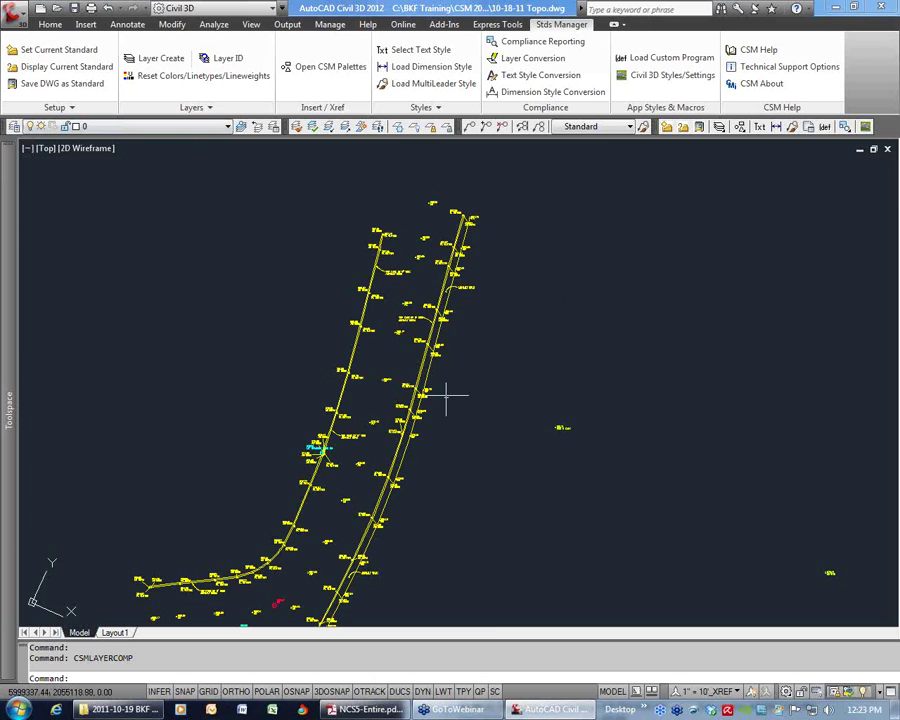
middle_click_drag(350, 436, 562, 330)
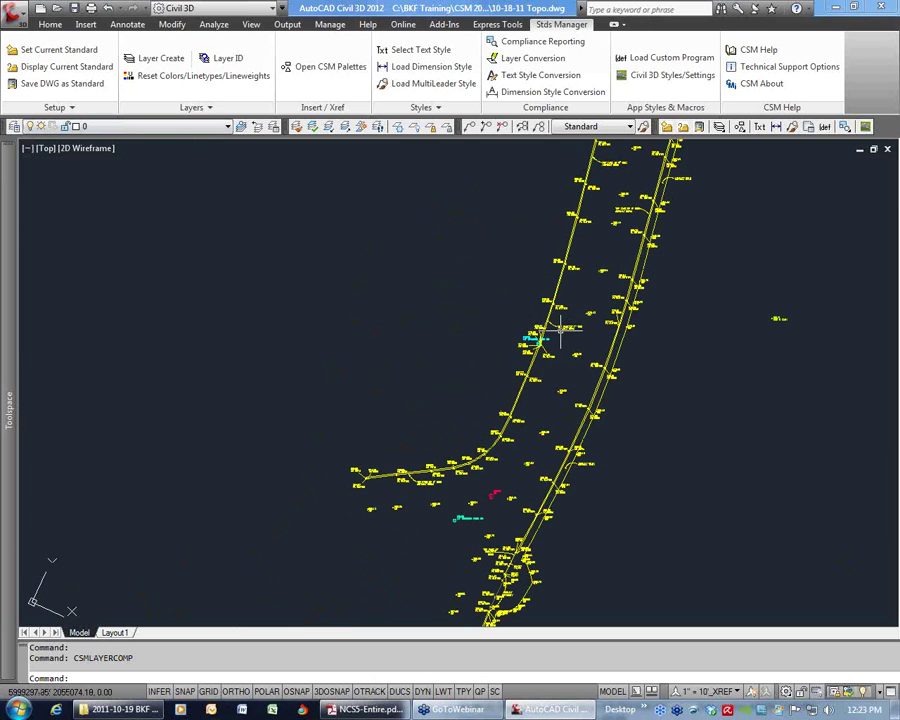
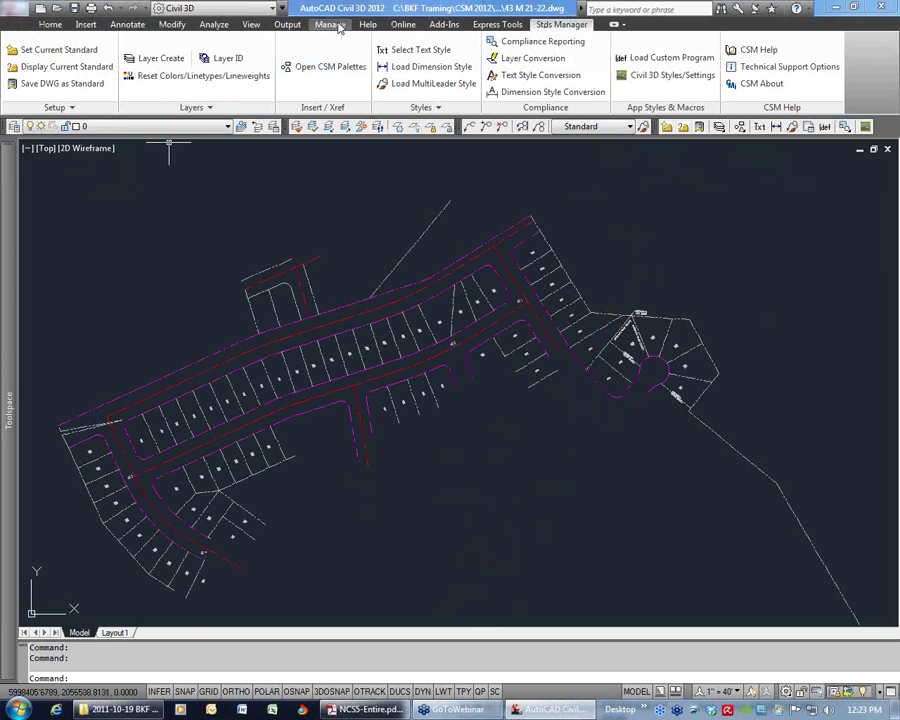
- Switch to the EX-TOPO.dwg drawing and bring up the Standards Manager tools beside its blue sample lines
left_click(251, 24)
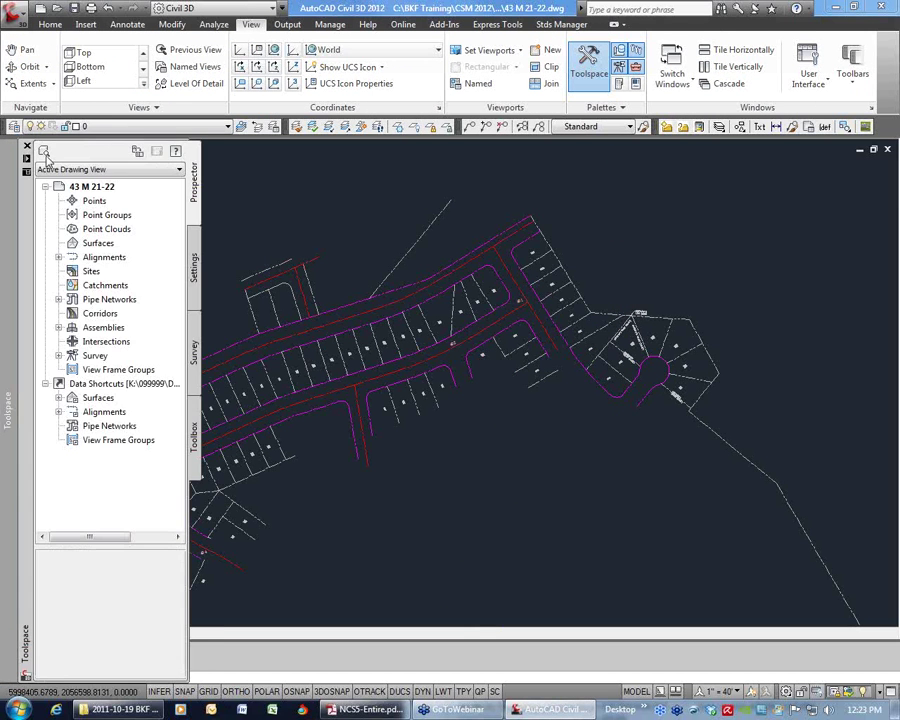
left_click(671, 80)
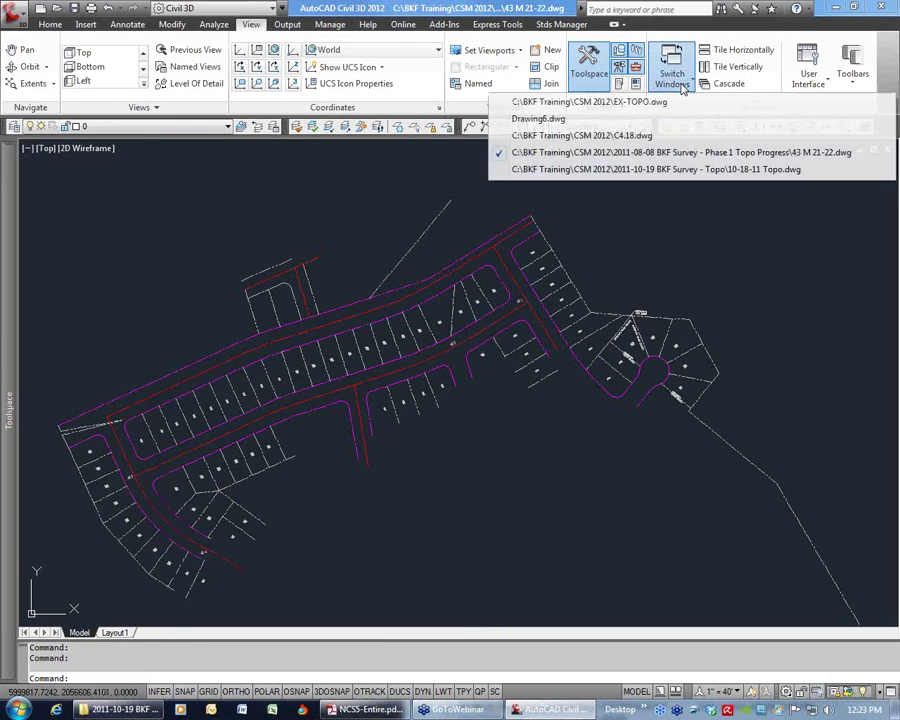
left_click(590, 101)
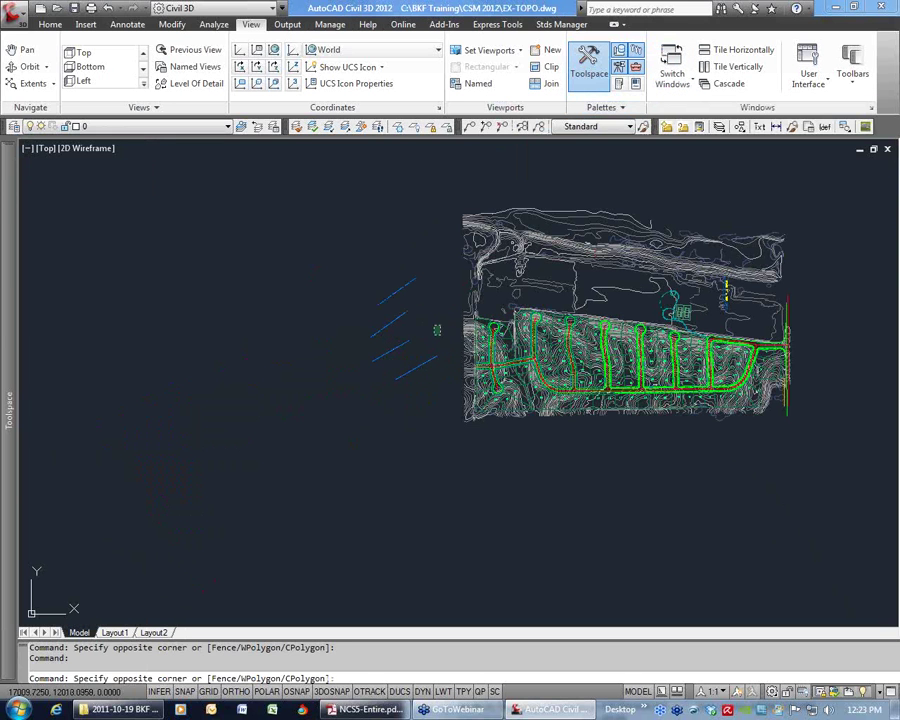
scroll(440, 314, "up", 3)
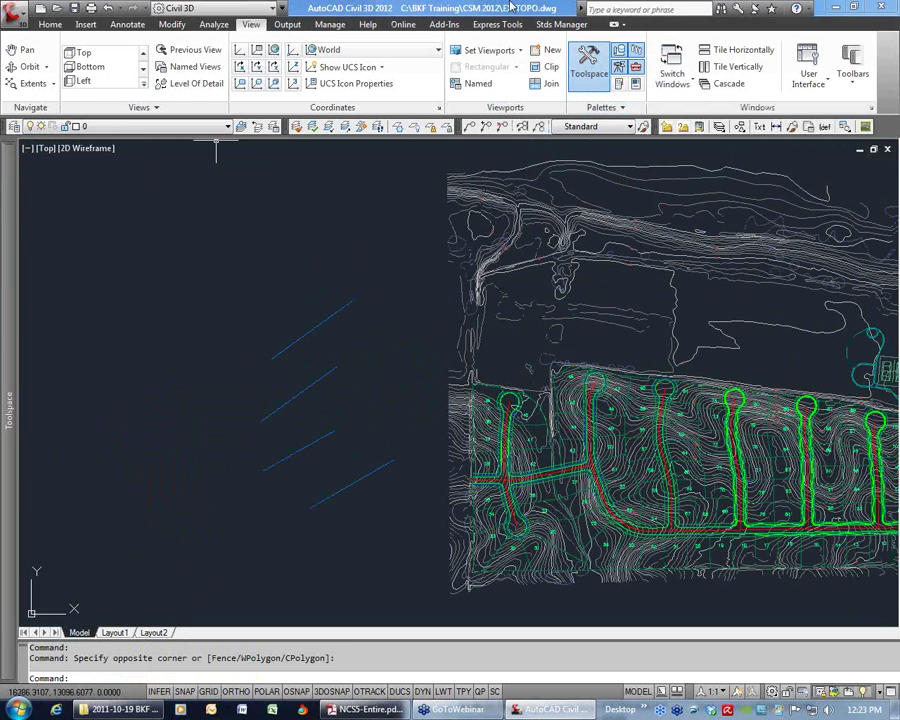
left_click(562, 24)
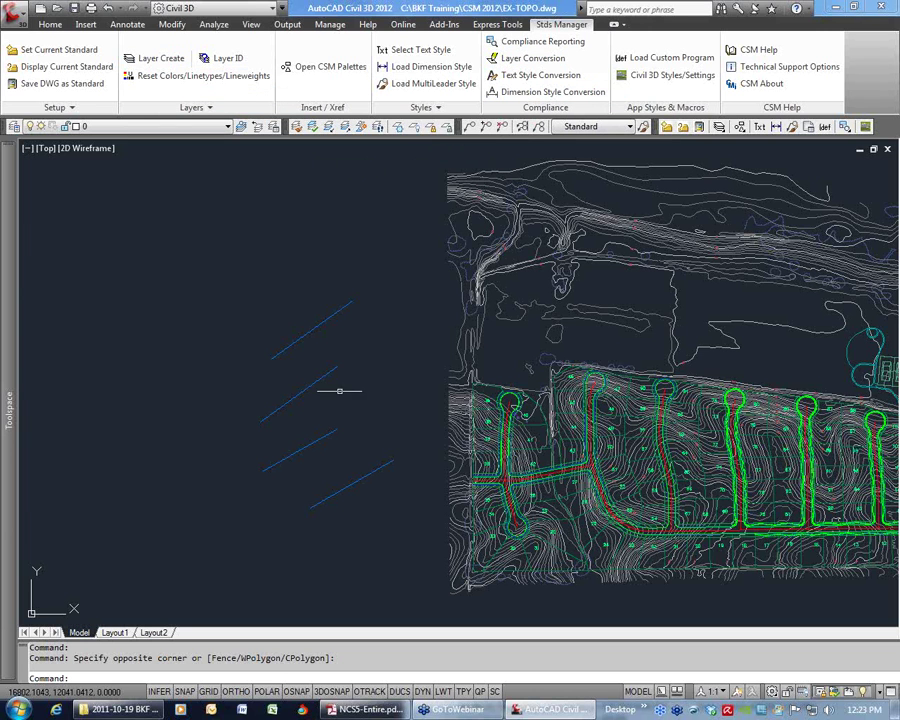
middle_click_drag(362, 393, 438, 381)
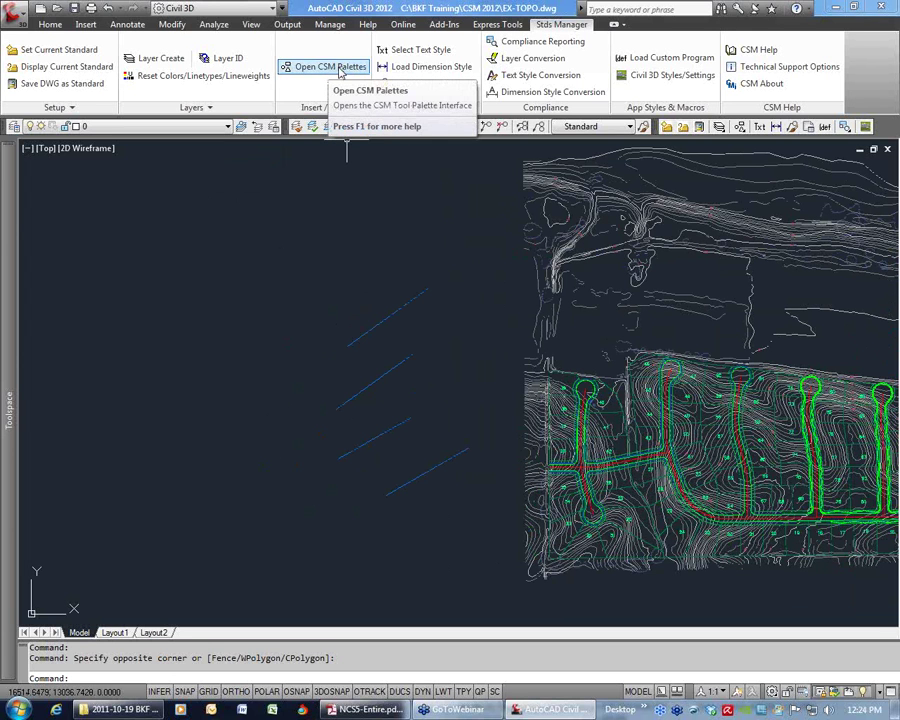
- Open the CSM palettes, move the palette window into the empty drawing area beside the blue lines, and enlarge it
left_click(338, 70)
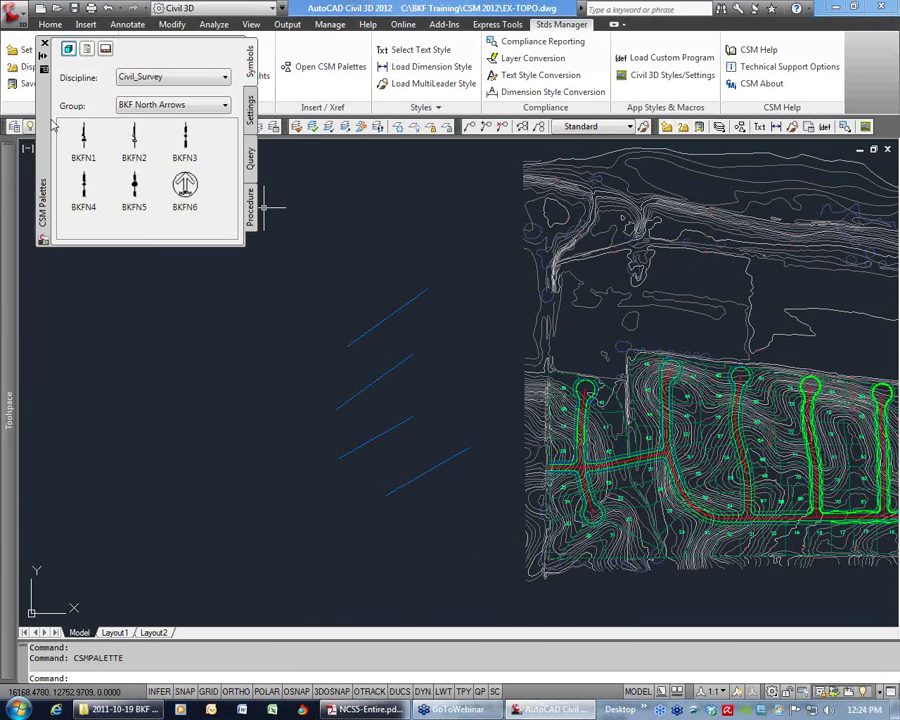
mouse_move(46, 120)
left_mouse_down()
mouse_move(73, 196)
mouse_move(73, 282)
left_mouse_up()
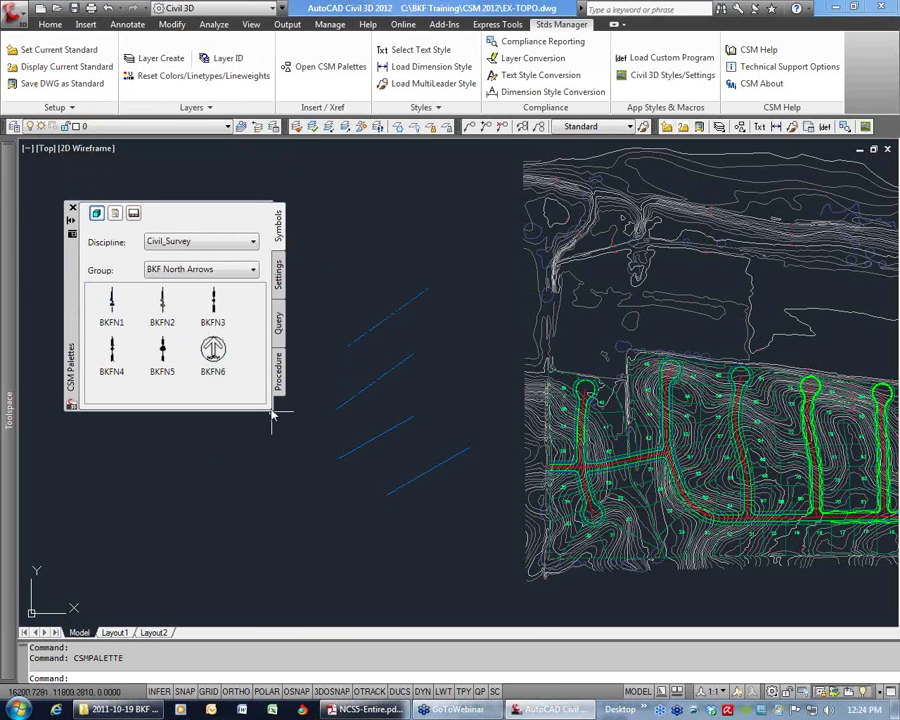
left_click_drag(272, 410, 305, 553)
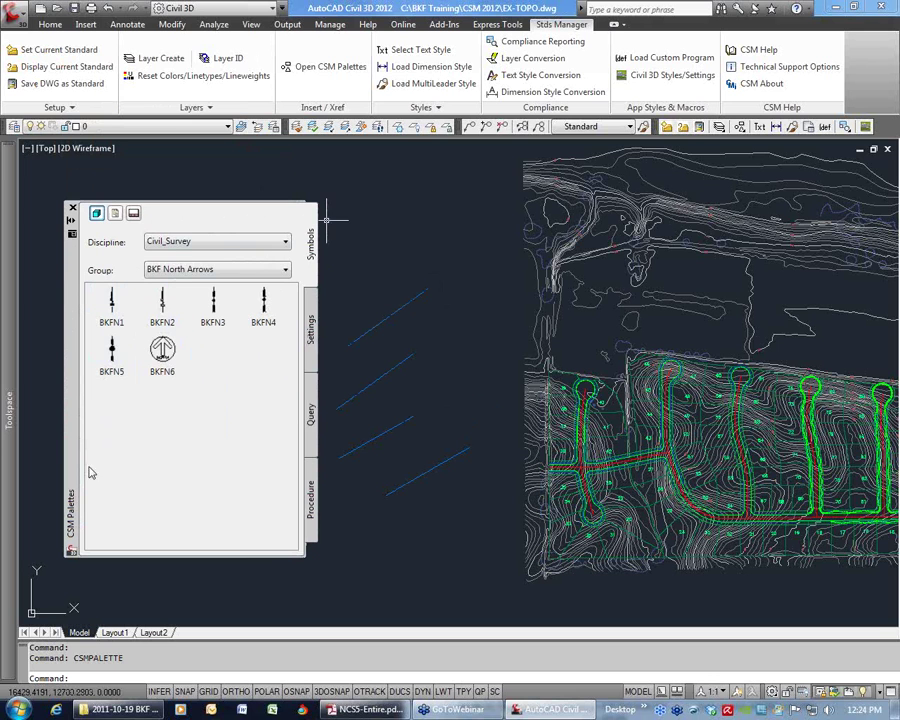
- Bring up the standard Tool Palettes beside the CSM palette for comparison, and close them again
left_click(469, 382)
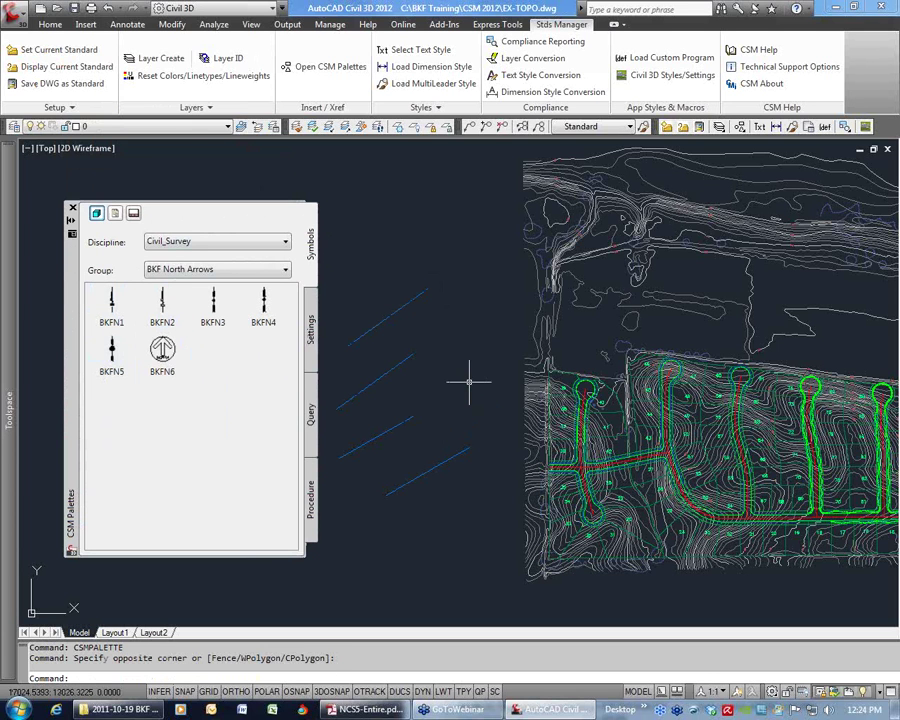
key("ctrl+3")
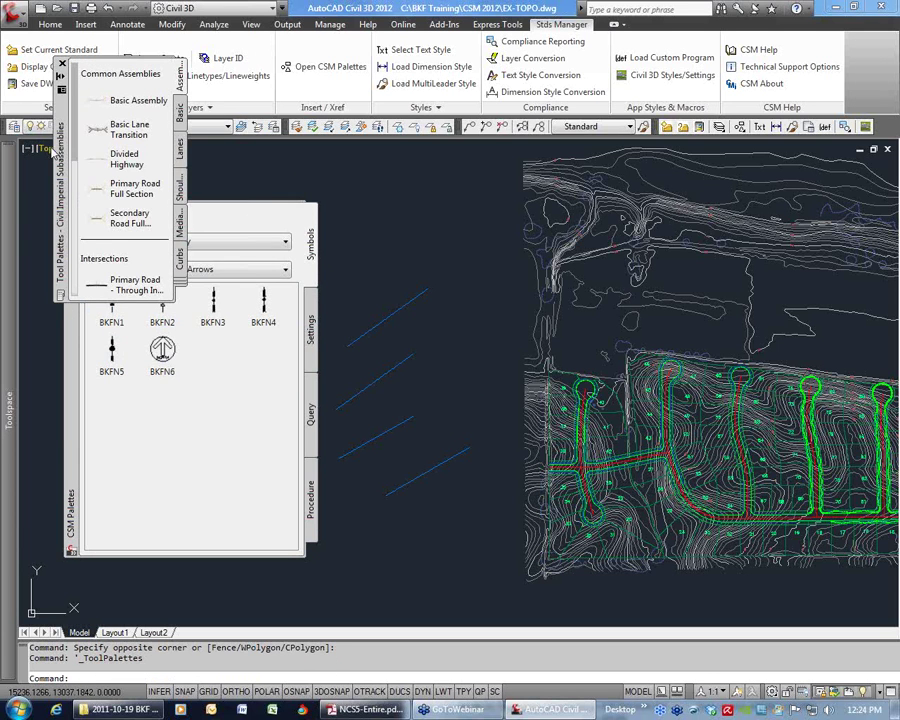
left_click_drag(53, 148, 374, 275)
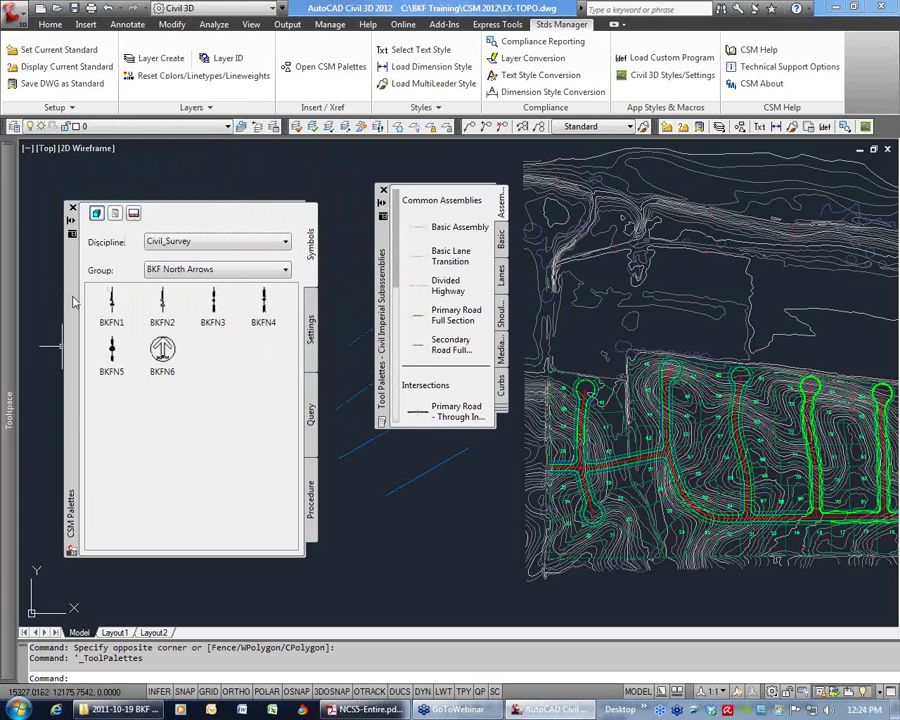
left_click(383, 190)
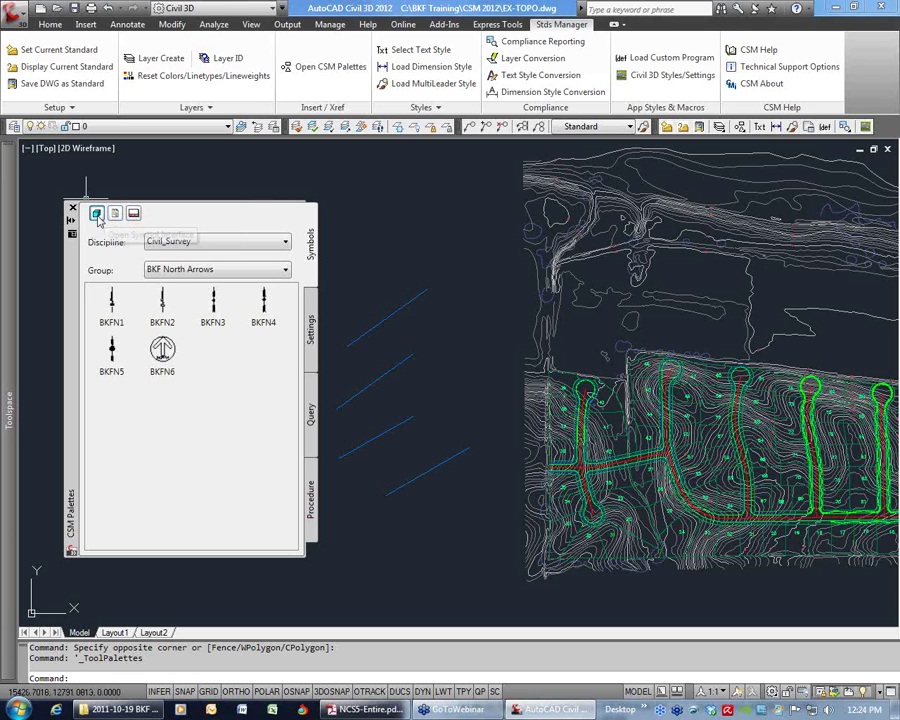
- Review the Details interface with its Proposed Storm Drain group, and the groups available in the Sheet Borders interface
left_click(115, 216)
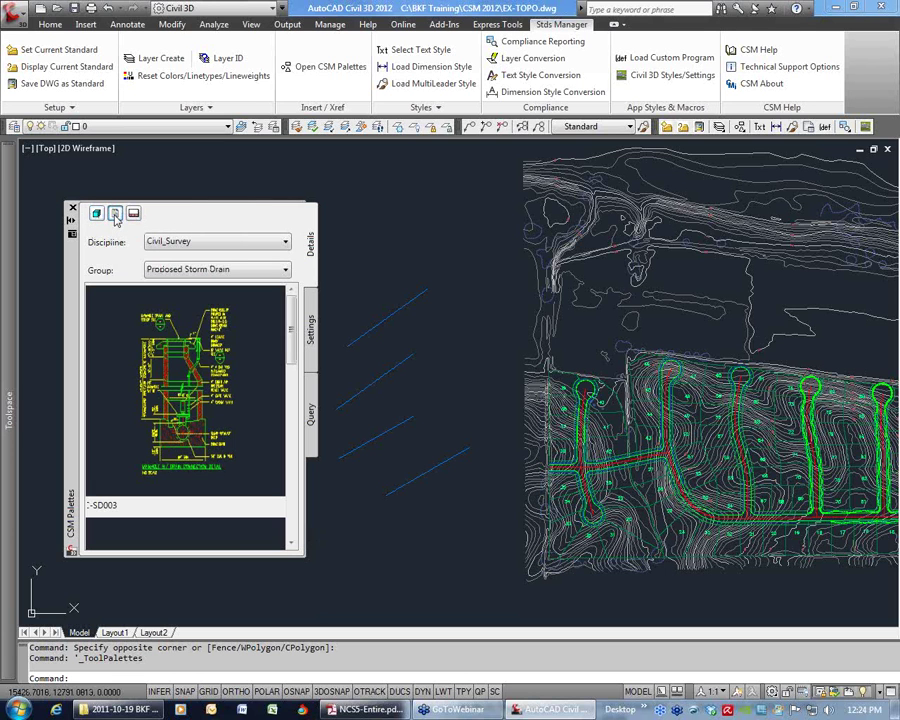
left_click(261, 275)
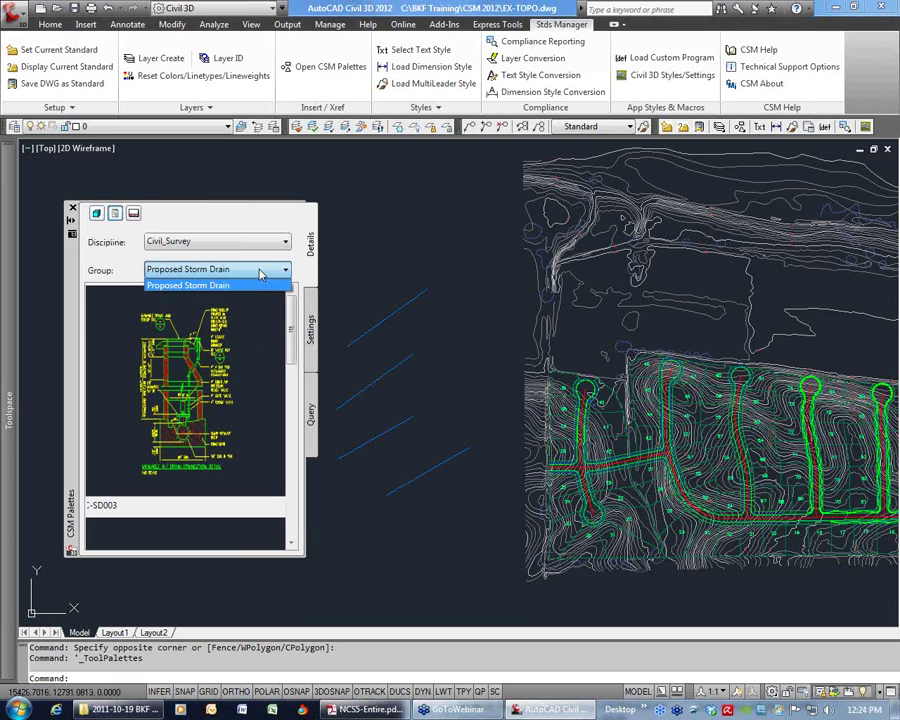
left_click(249, 287)
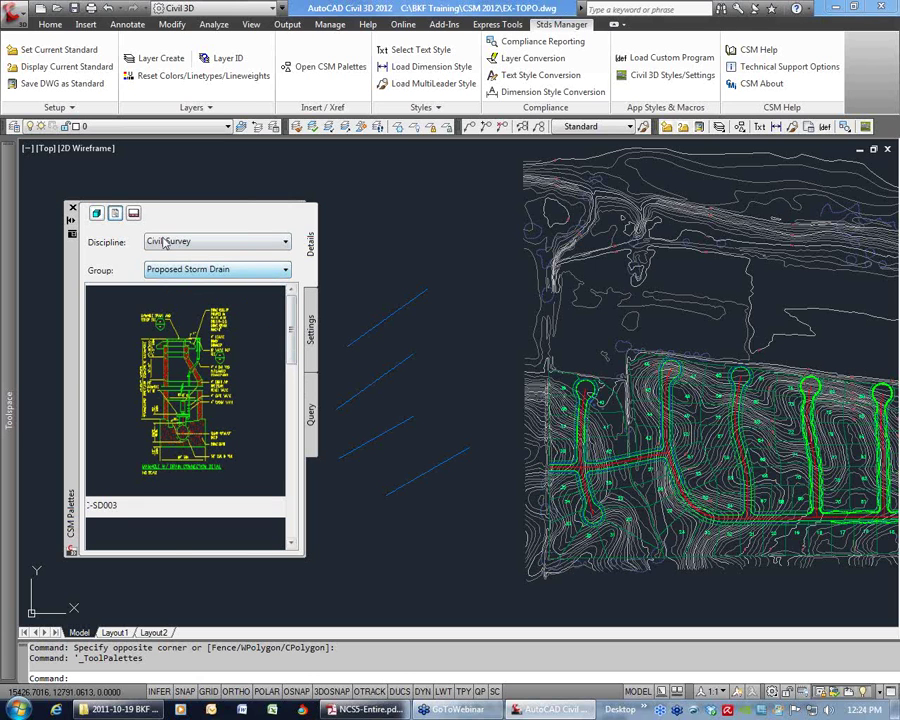
left_click(137, 215)
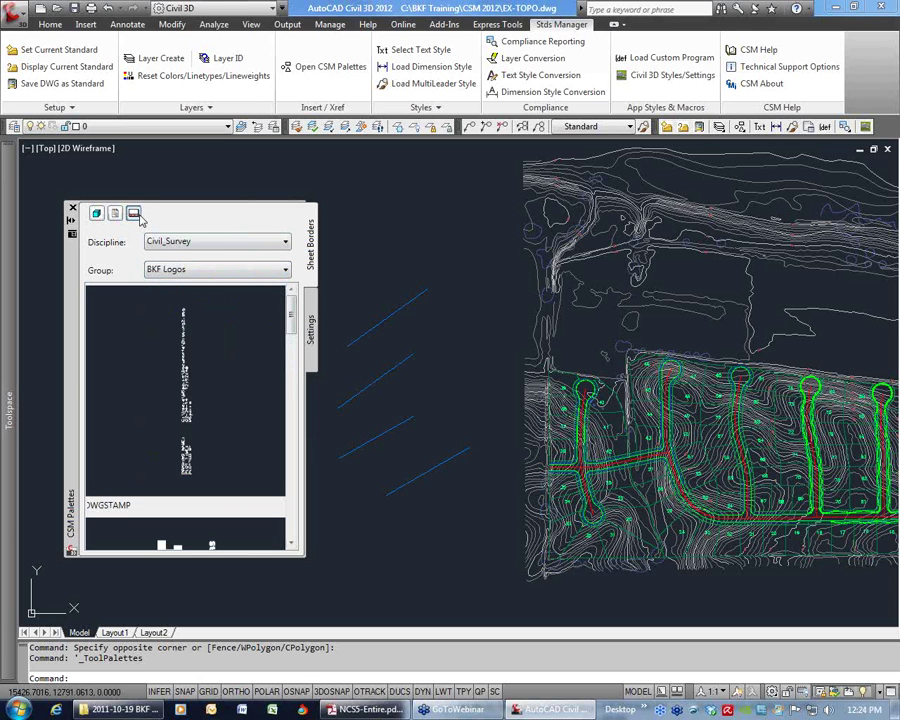
left_click(236, 269)
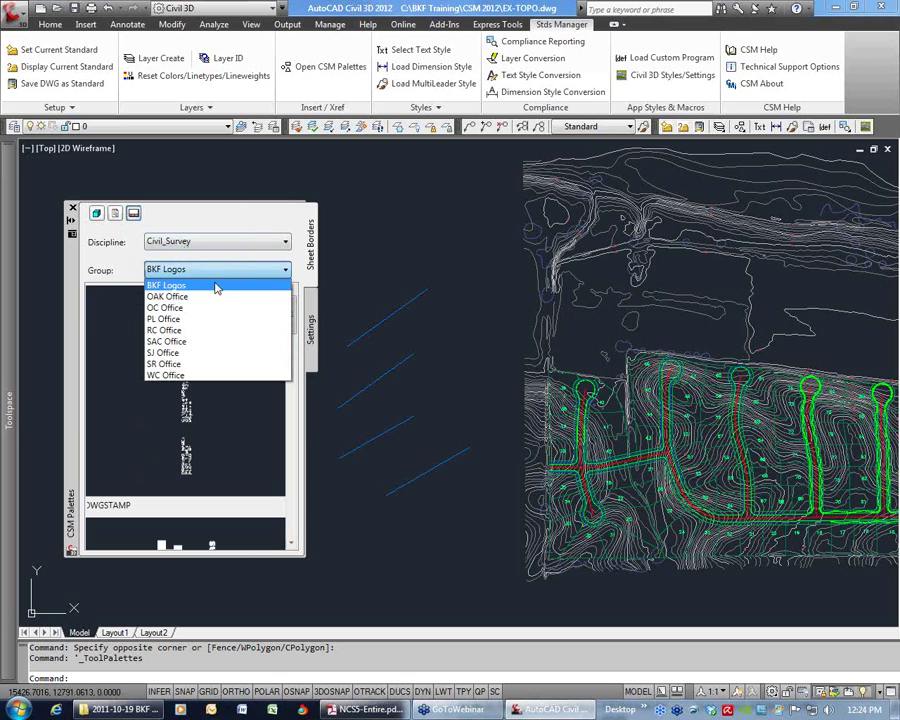
- Widen the CSM palette and browse the SAC Office group of sheet borders
left_click(197, 342)
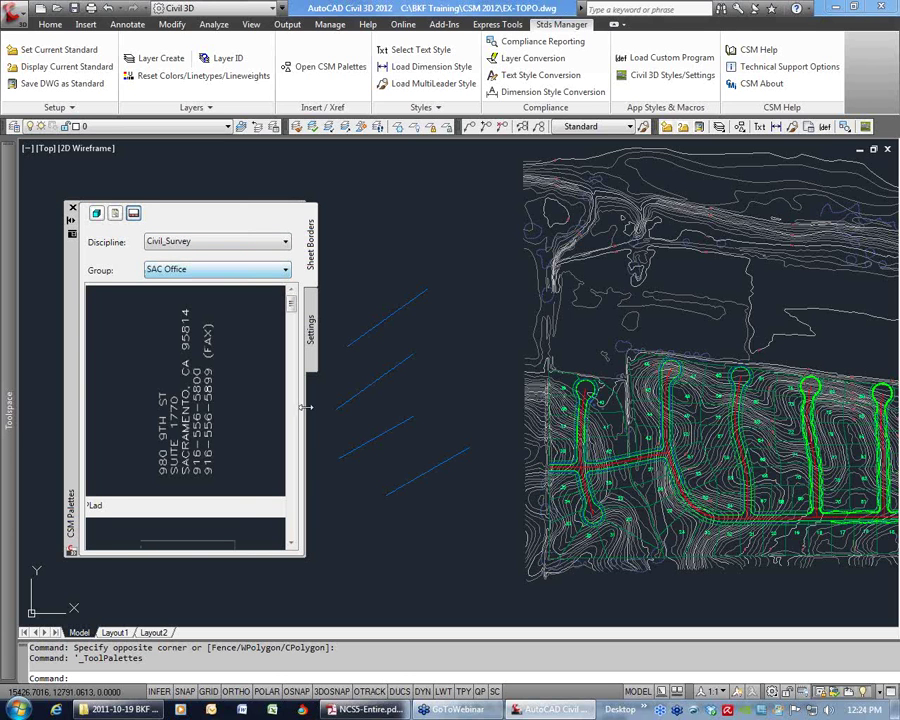
left_click_drag(433, 408, 546, 408)
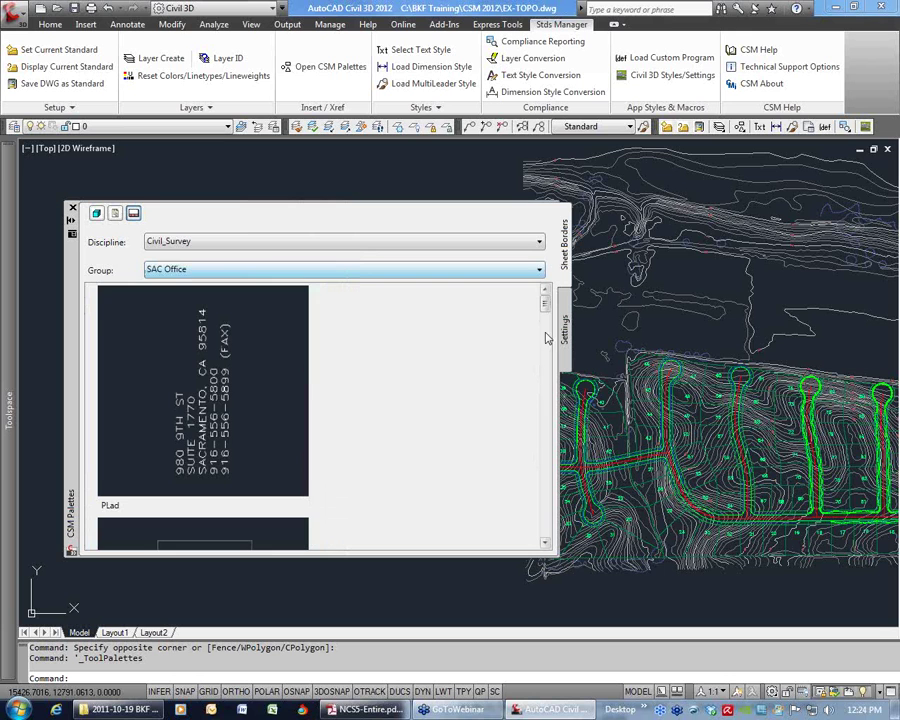
scroll(545, 405, "down", 3)
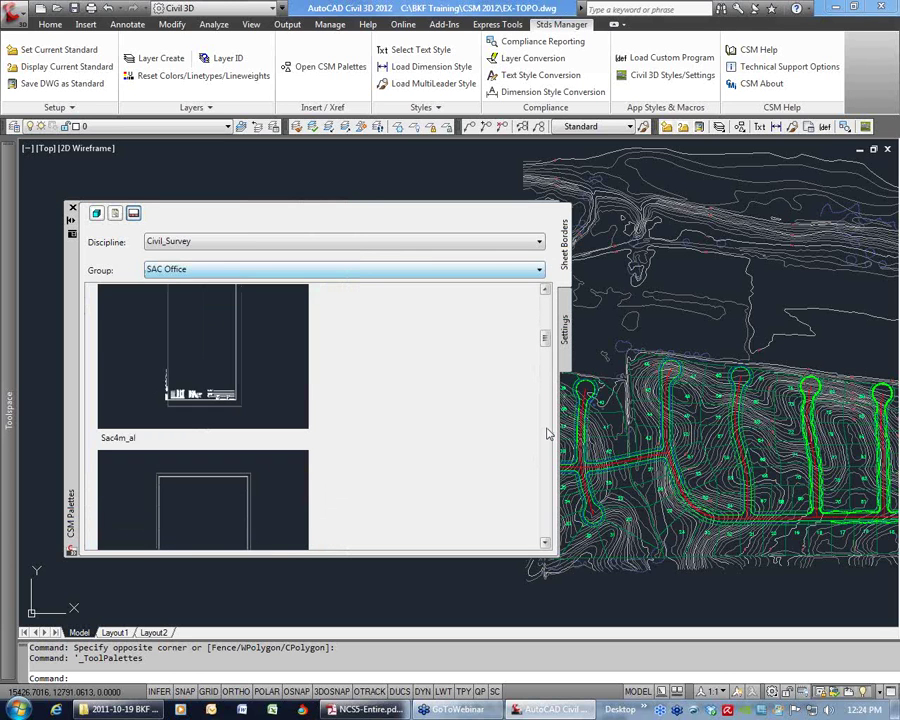
scroll(546, 446, "down", 4)
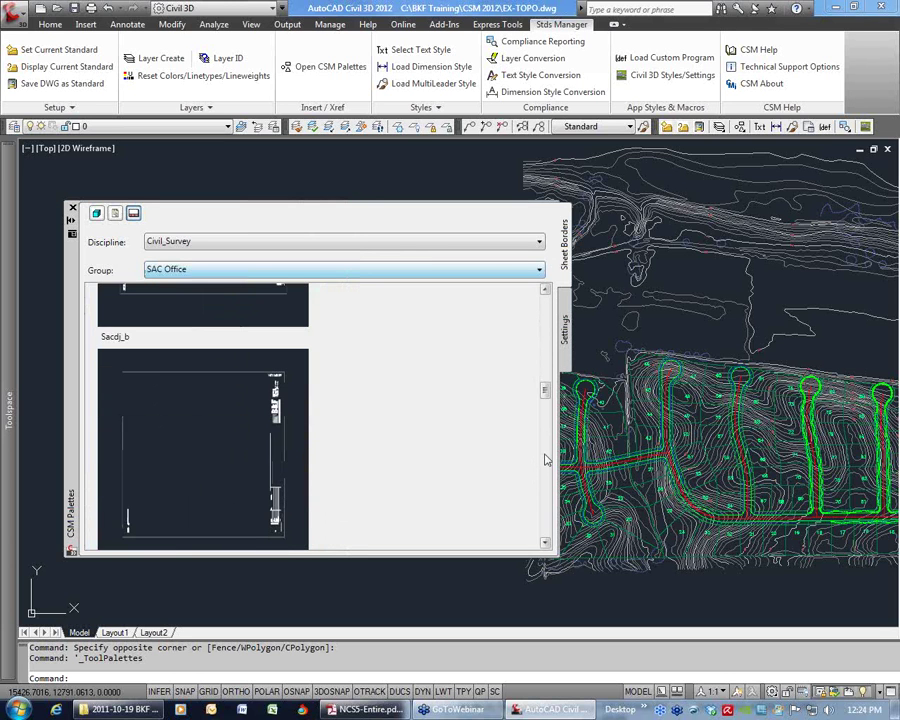
left_click_drag(555, 441, 631, 441)
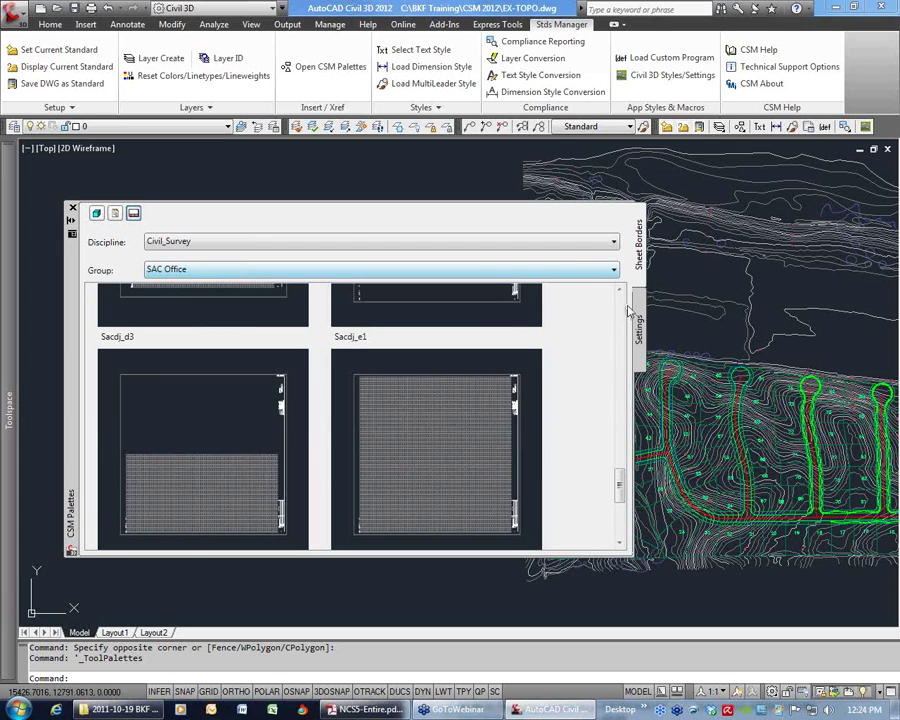
- Show the Civil_Survey symbols in a smaller palette and browse the Proposed Electrical, Proposed Roadway and Proposed Grading groups
left_click(96, 215)
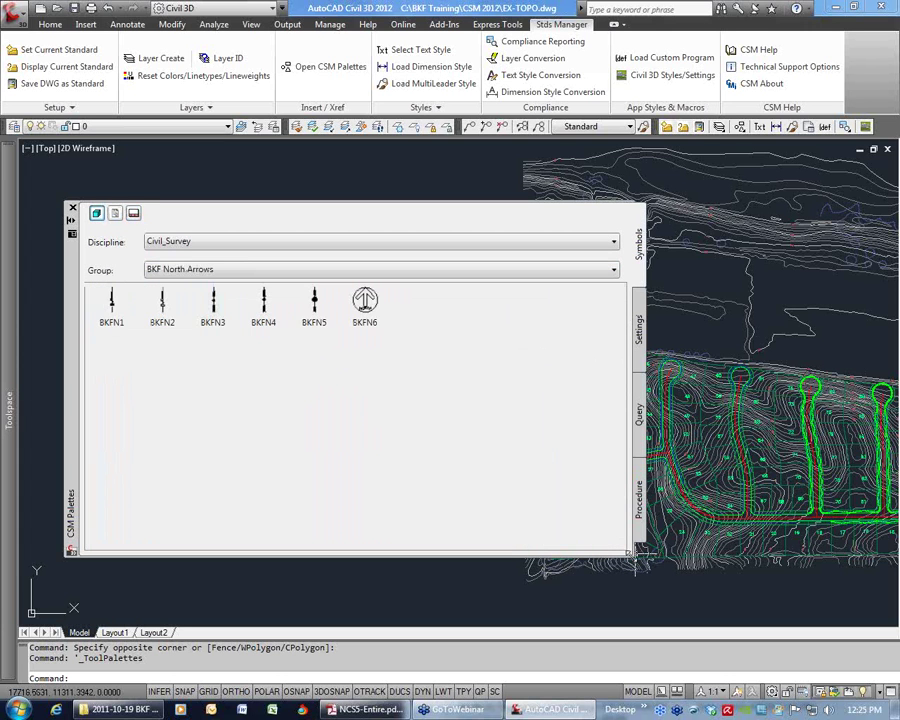
left_click_drag(575, 549, 436, 528)
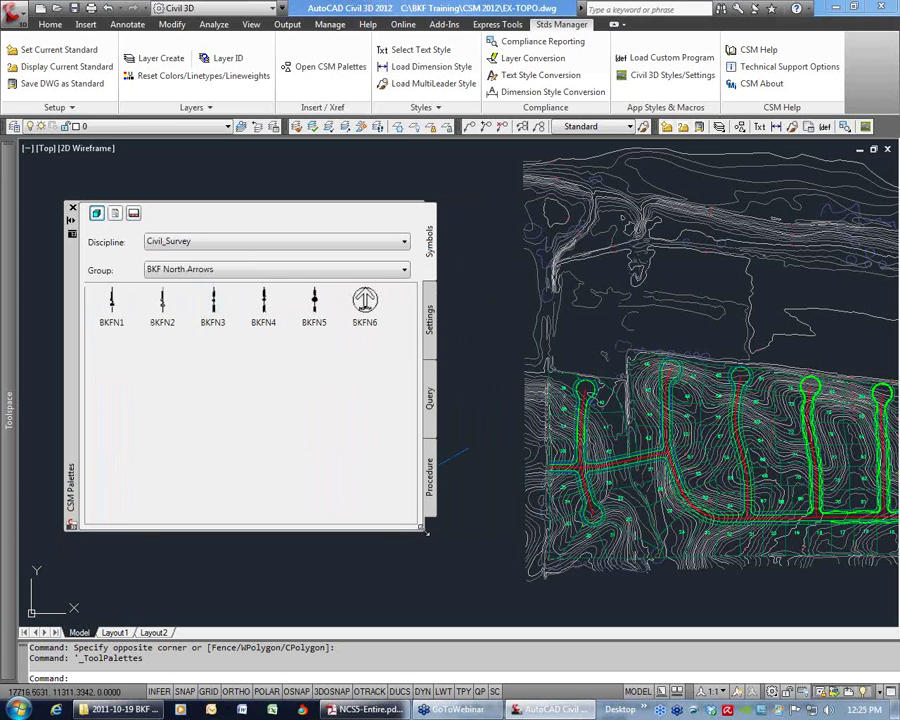
left_click(230, 242)
left_click(229, 271)
left_click(220, 431)
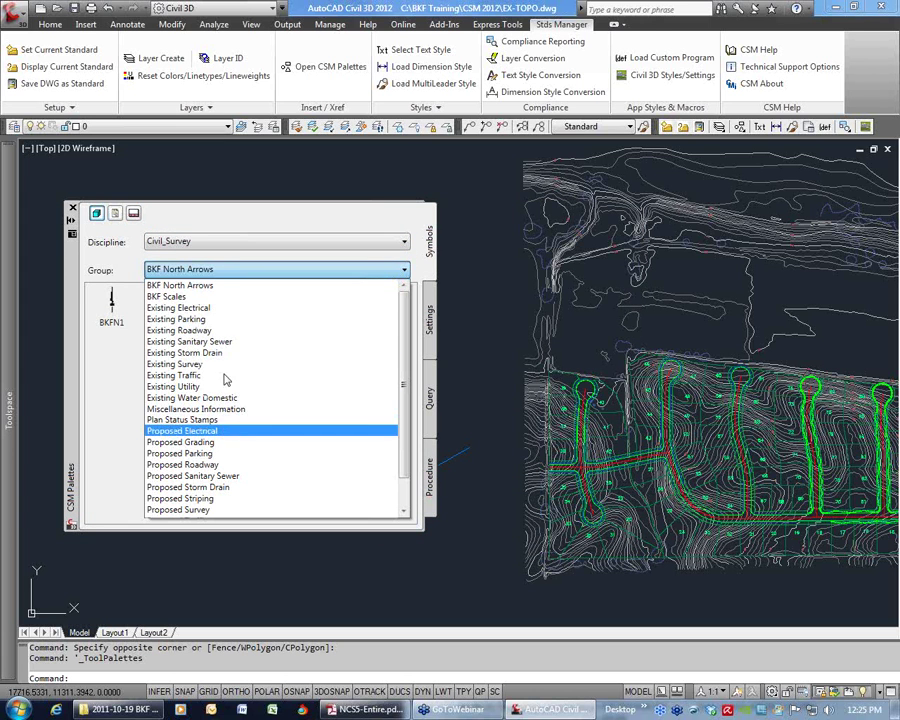
left_click(254, 271)
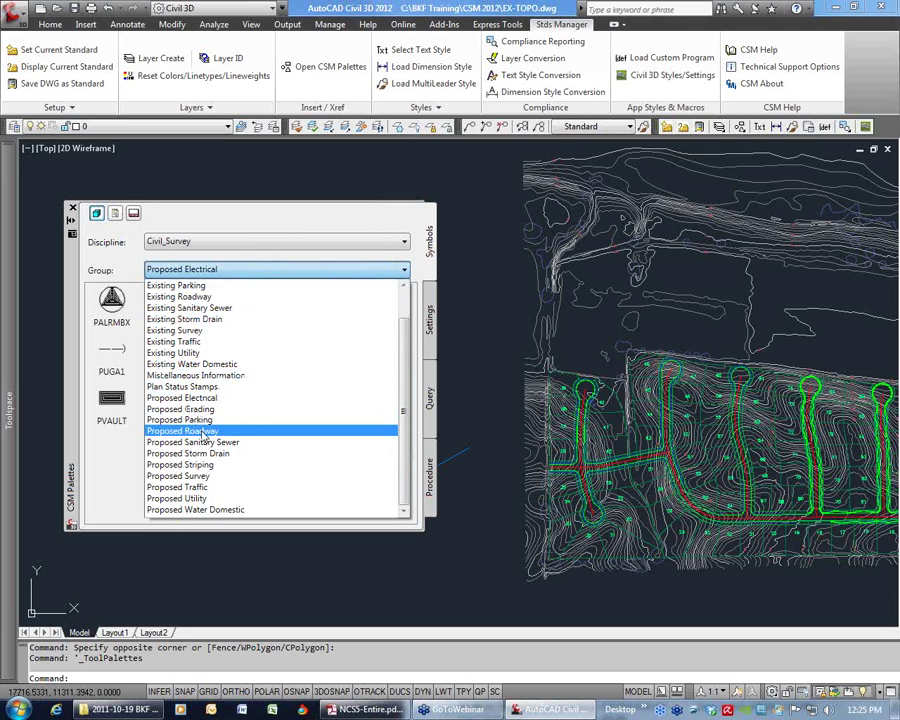
left_click(205, 488)
left_click(243, 270)
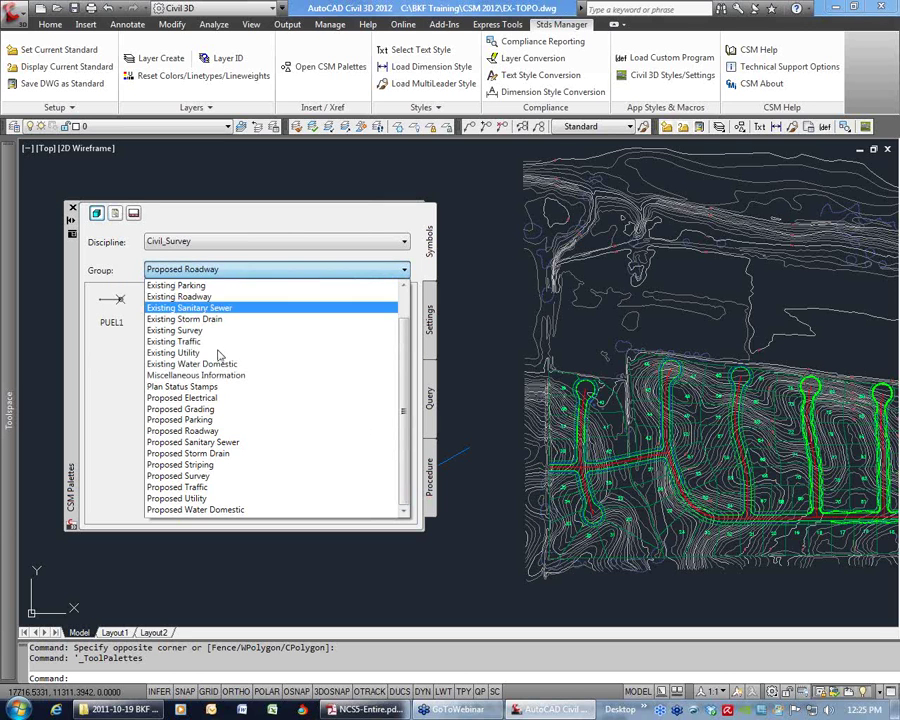
left_click(211, 405)
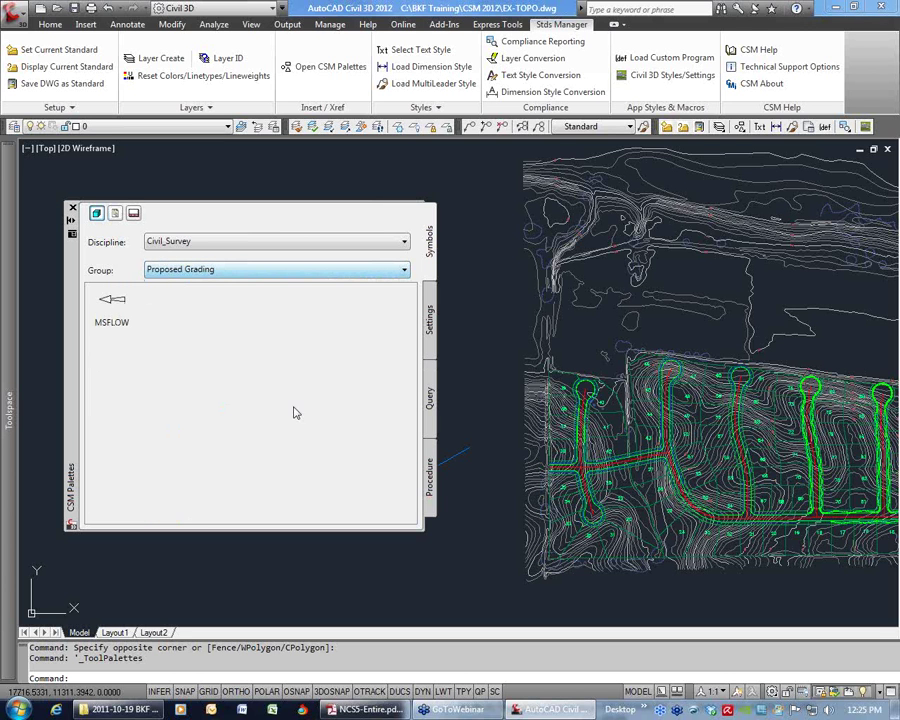
- Narrow the palette further and display the Existing Utility symbol group
left_click_drag(420, 532, 368, 541)
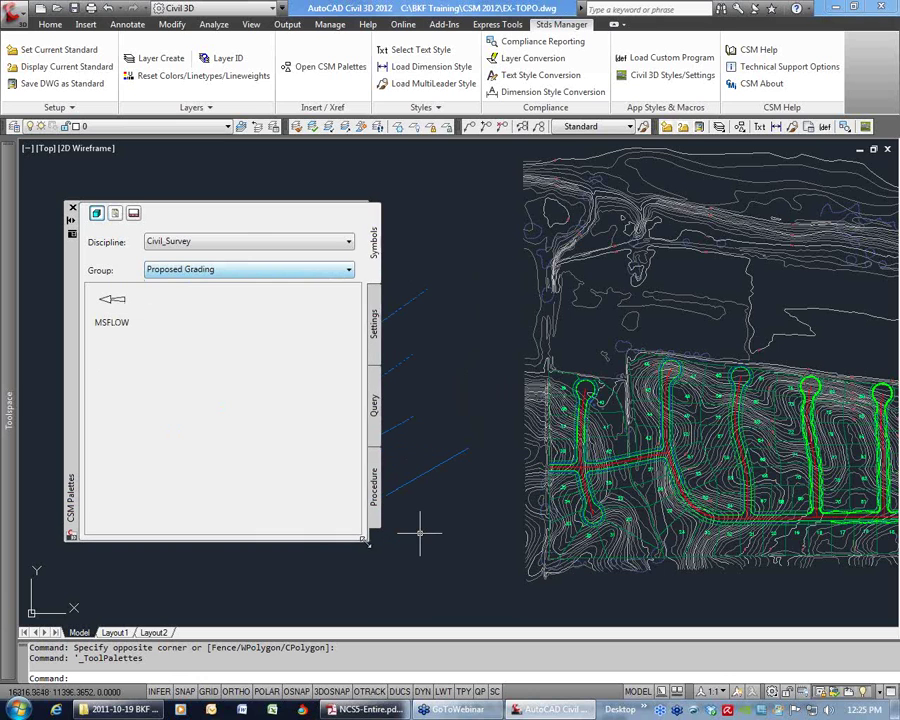
left_click(229, 271)
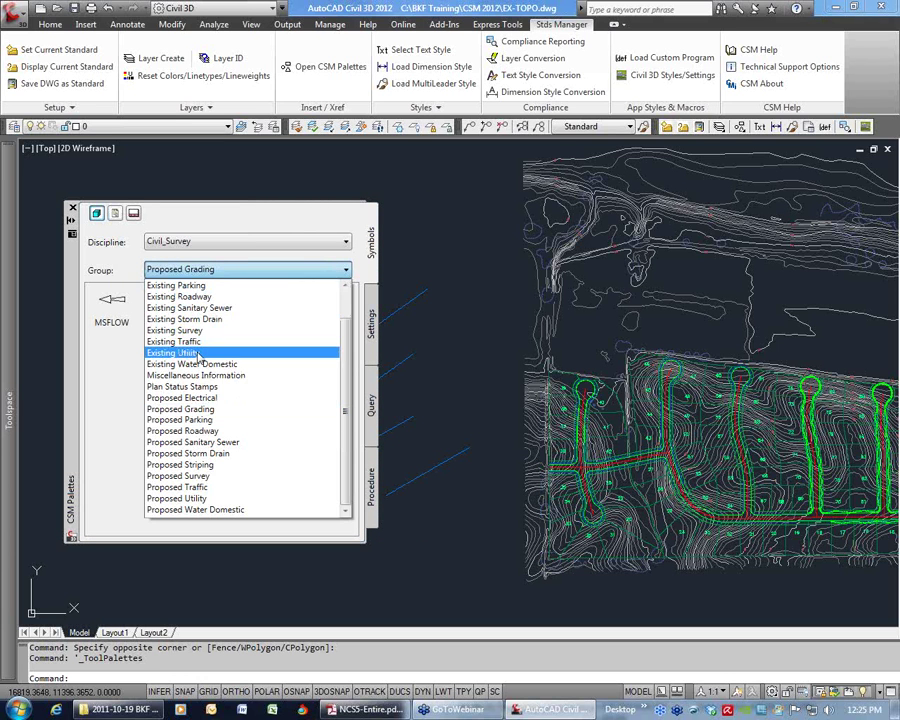
left_click(197, 350)
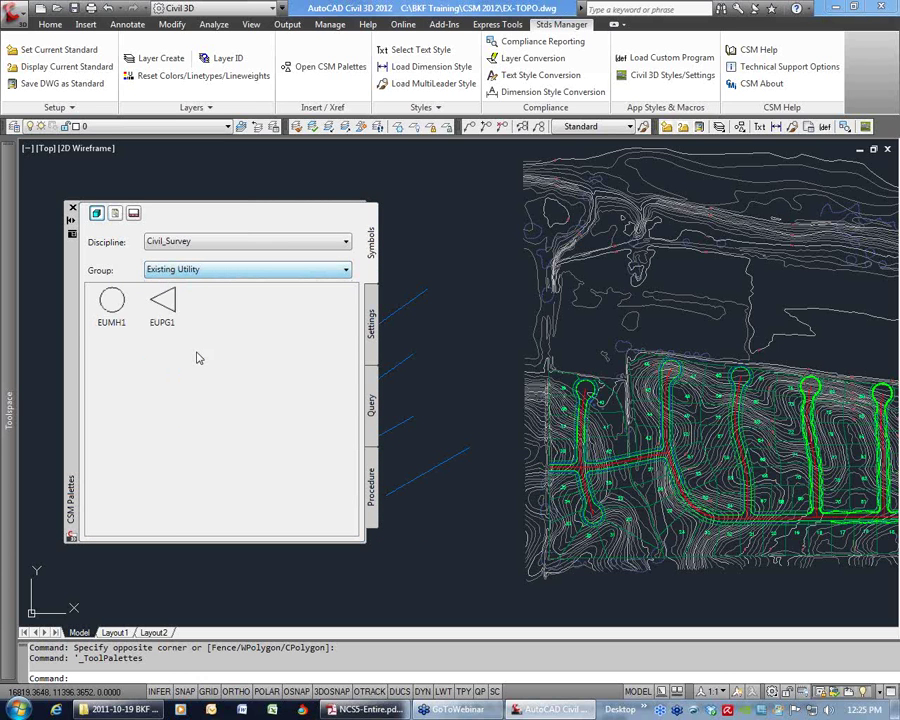
- Insert three EUPG1 symbols near the blue lines with freehand rotations, the first two at about 277° and 22°
left_click(162, 305)
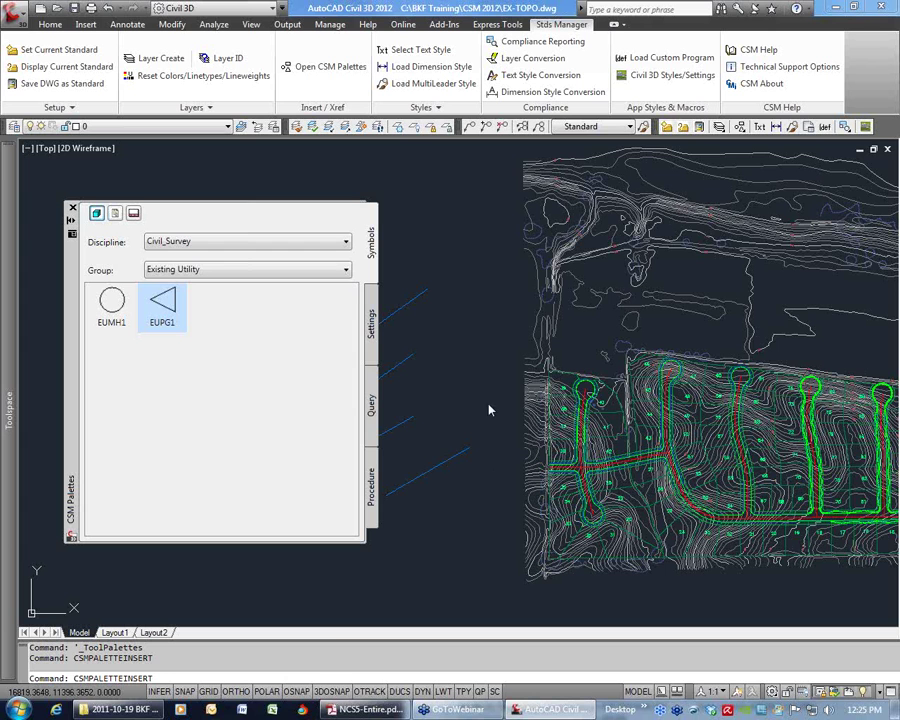
left_click(489, 492)
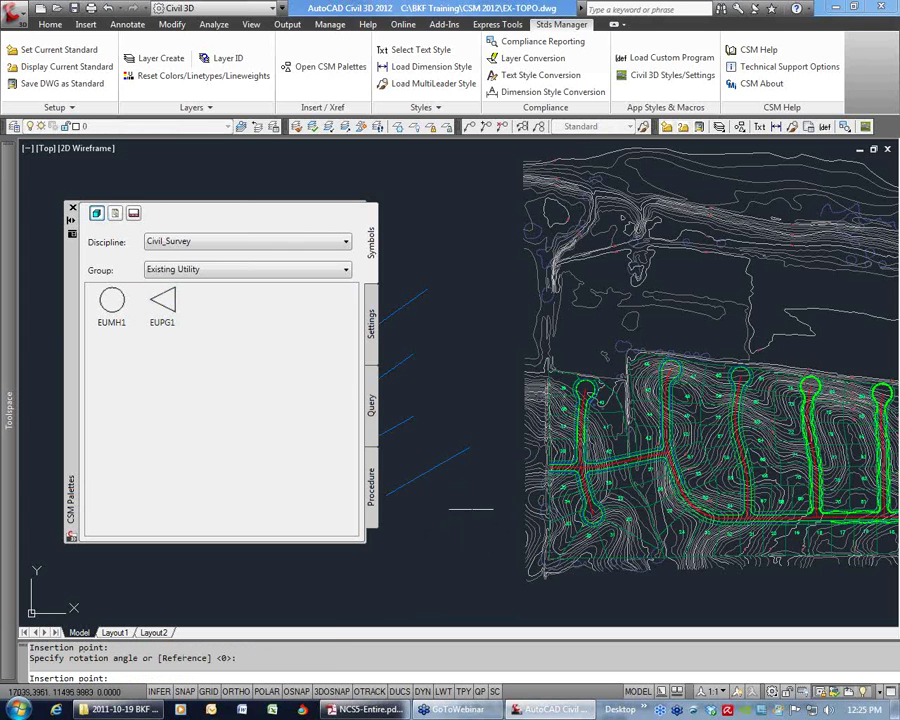
scroll(431, 445, "up", 5)
left_click(510, 491)
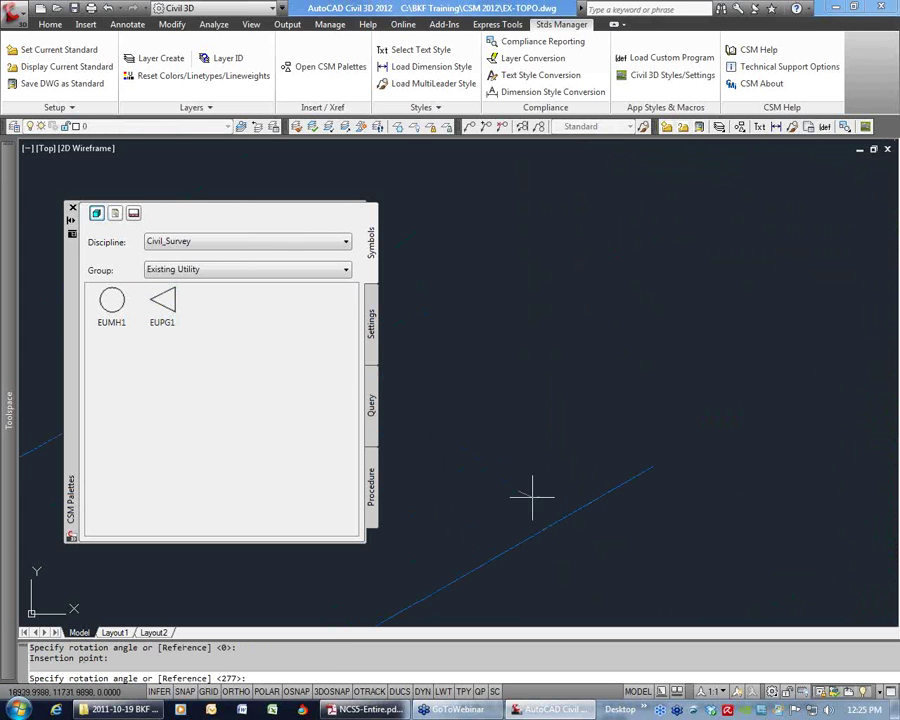
left_click(545, 486)
left_click(498, 400)
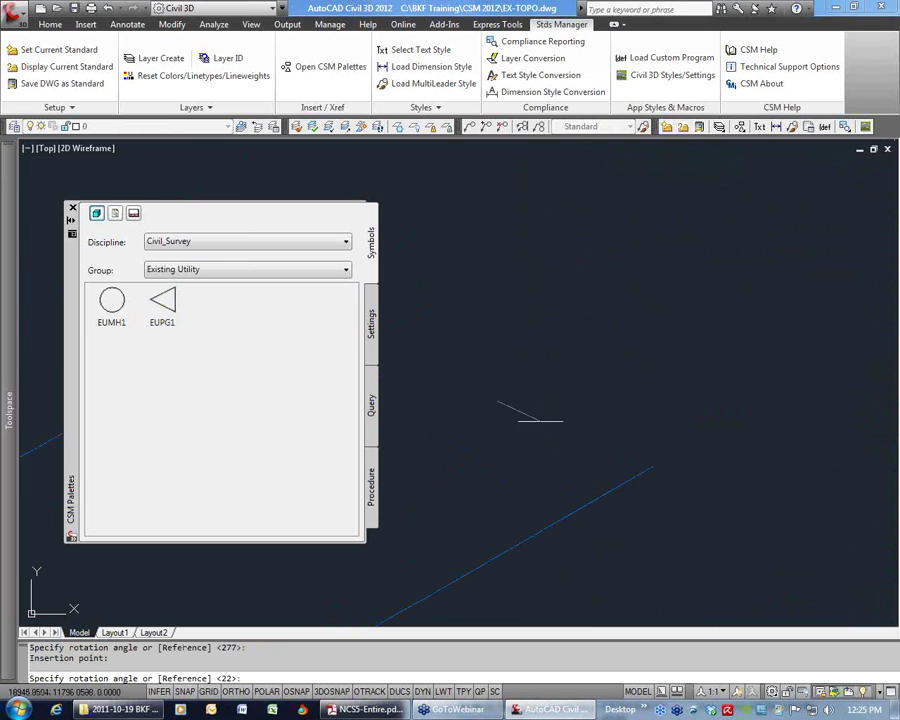
left_click(541, 419)
- End the symbol insertion and check the layer of one of the placed EUPG1 triangles
scroll(500, 399, "up", 5)
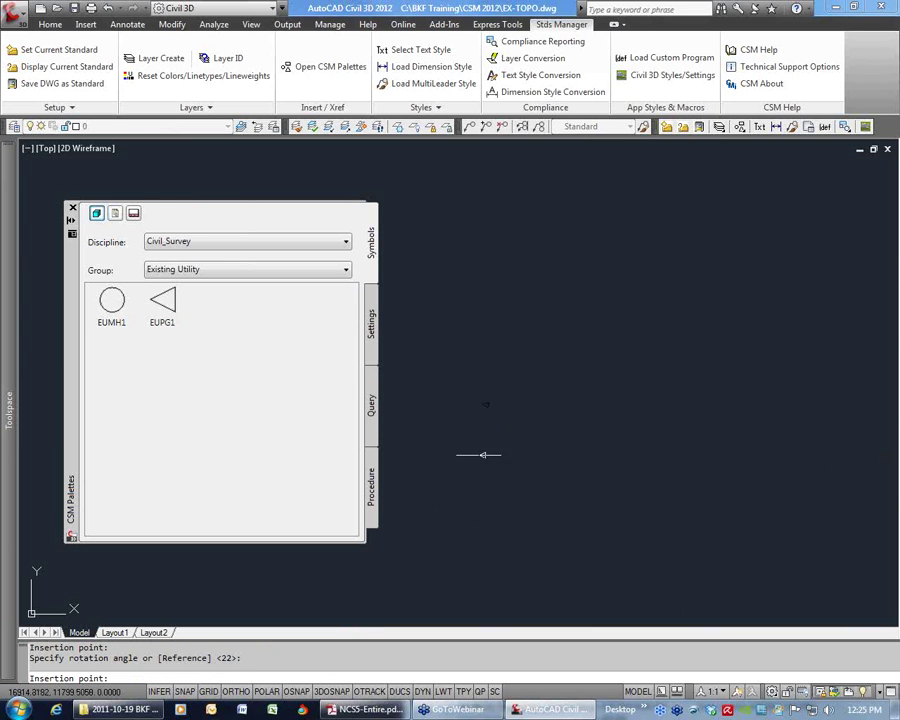
scroll(490, 410, "up", 5)
scroll(500, 407, "up", 2)
middle_click_drag(565, 382, 584, 488)
scroll(598, 428, "down", 5)
scroll(602, 428, "up", 2)
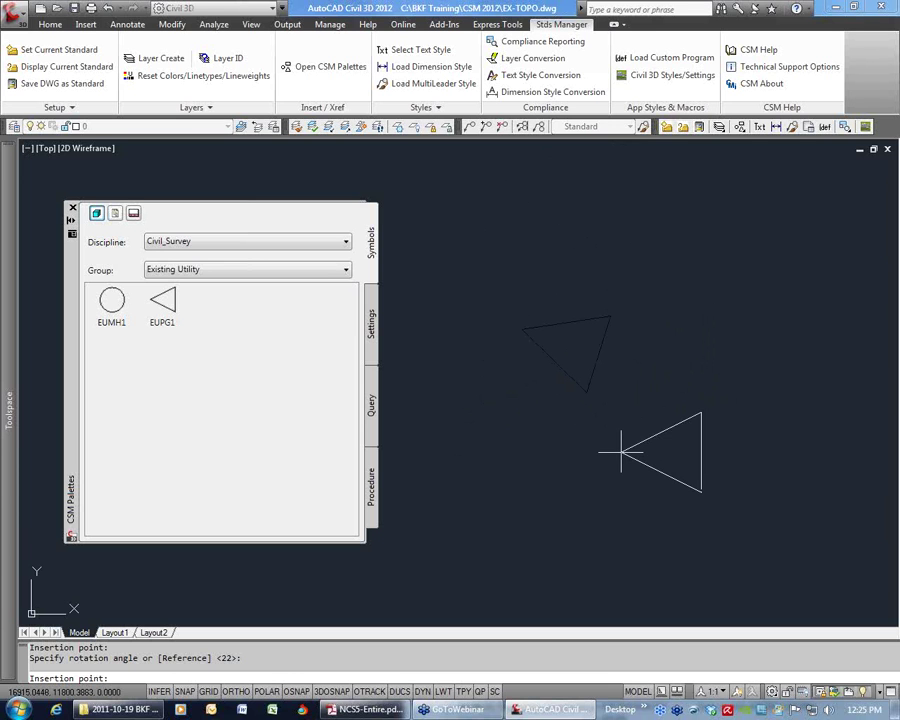
key("Escape")
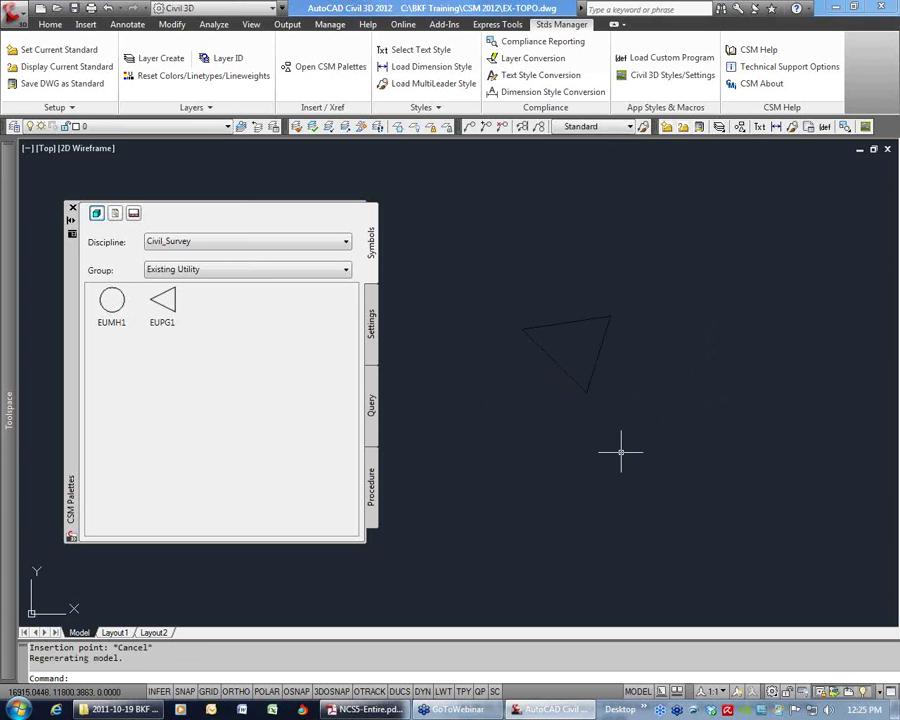
left_click(560, 362)
left_click(532, 344)
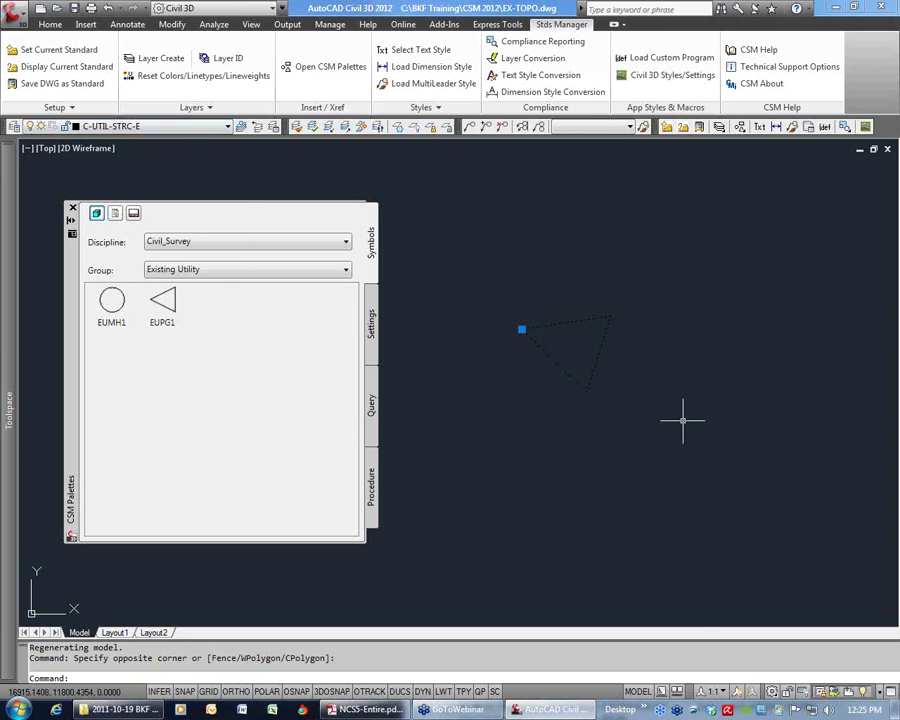
key("Escape")
key("Escape")
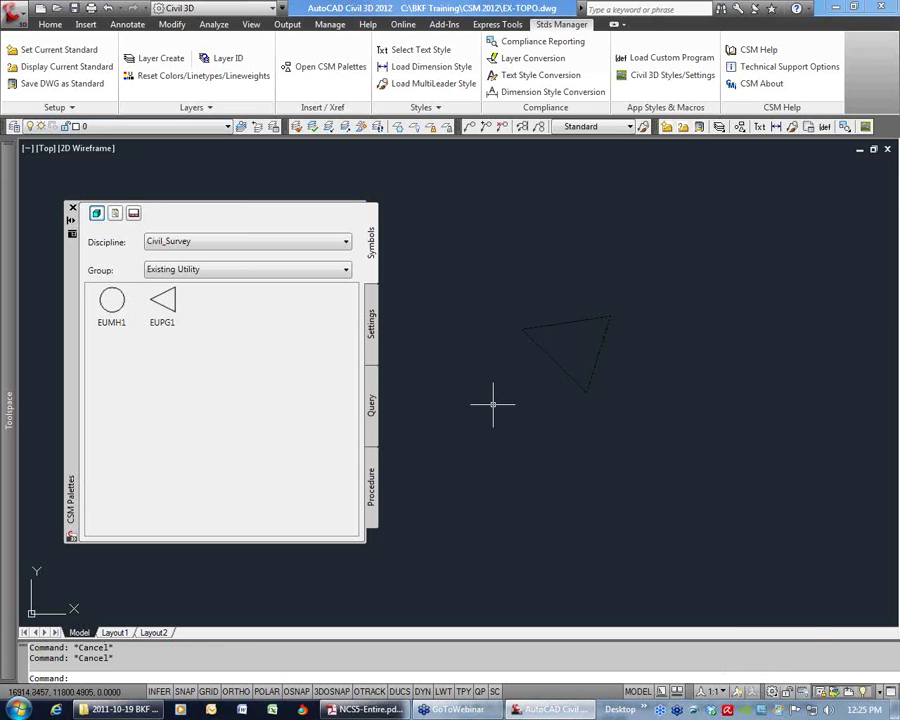
- Set the annotation scale to 1/4" = 1'-0" and insert one EUPG1 symbol between the blue lines, rotated about 354°
left_click(717, 691)
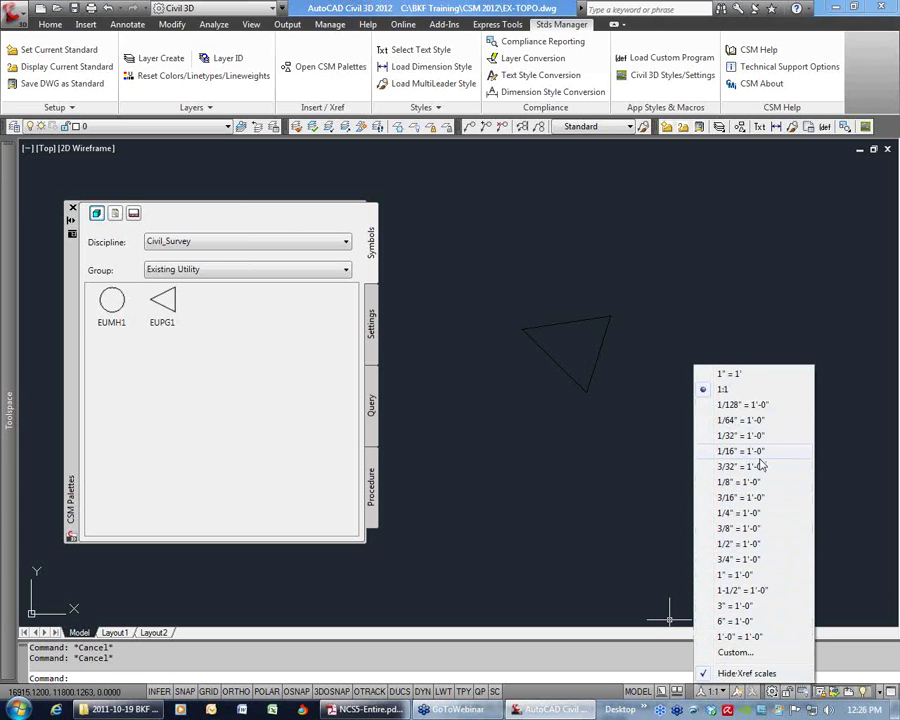
left_click(749, 514)
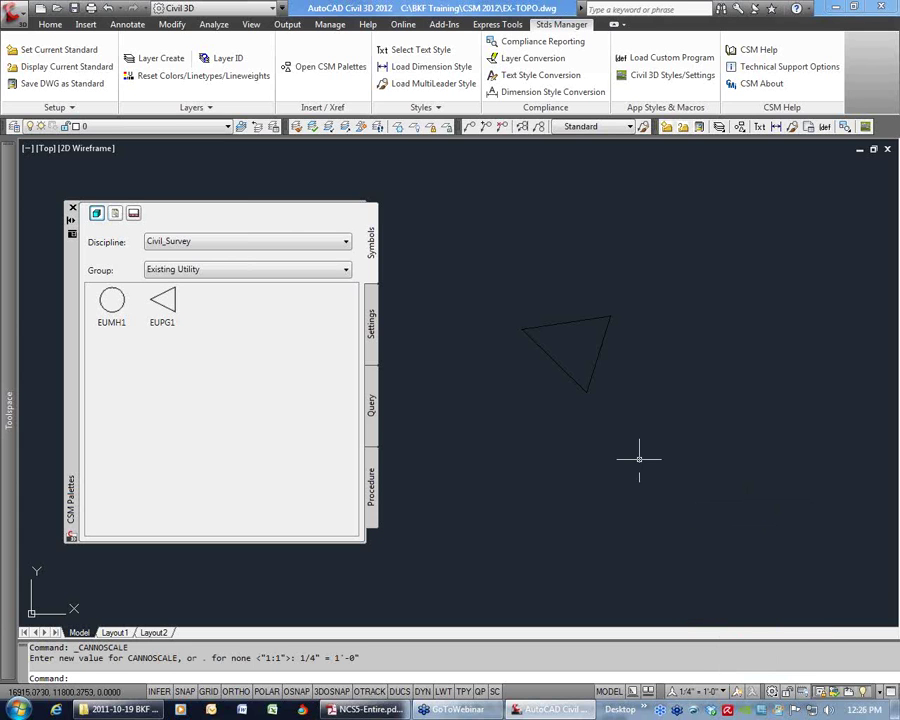
scroll(639, 458, "down", 5)
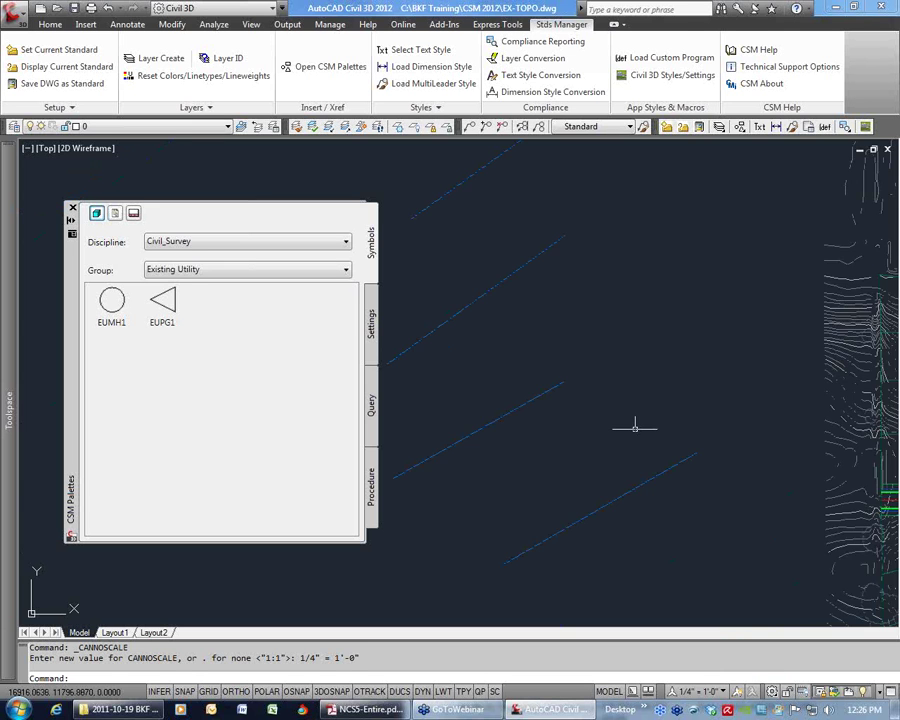
scroll(634, 427, "down", 2)
left_click(162, 305)
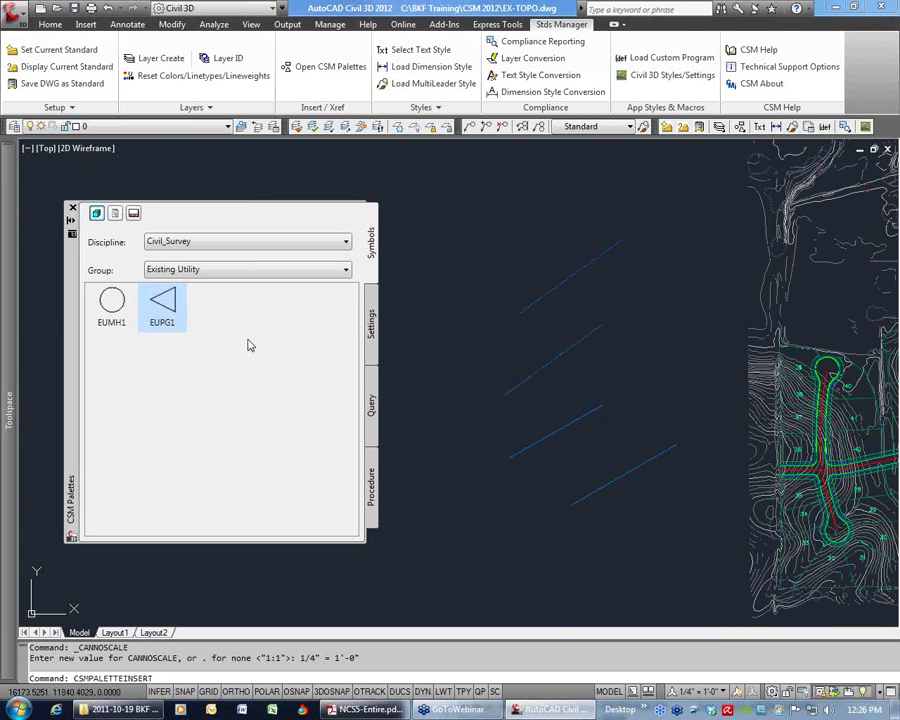
left_click(580, 390)
scroll(570, 385, "up", 5)
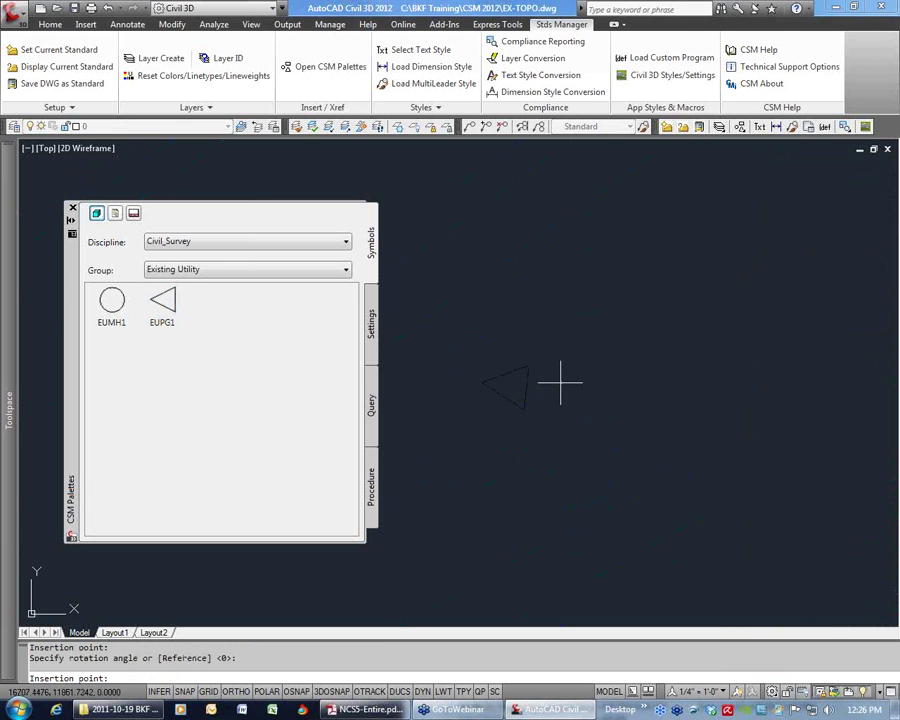
key("Escape")
key("Escape")
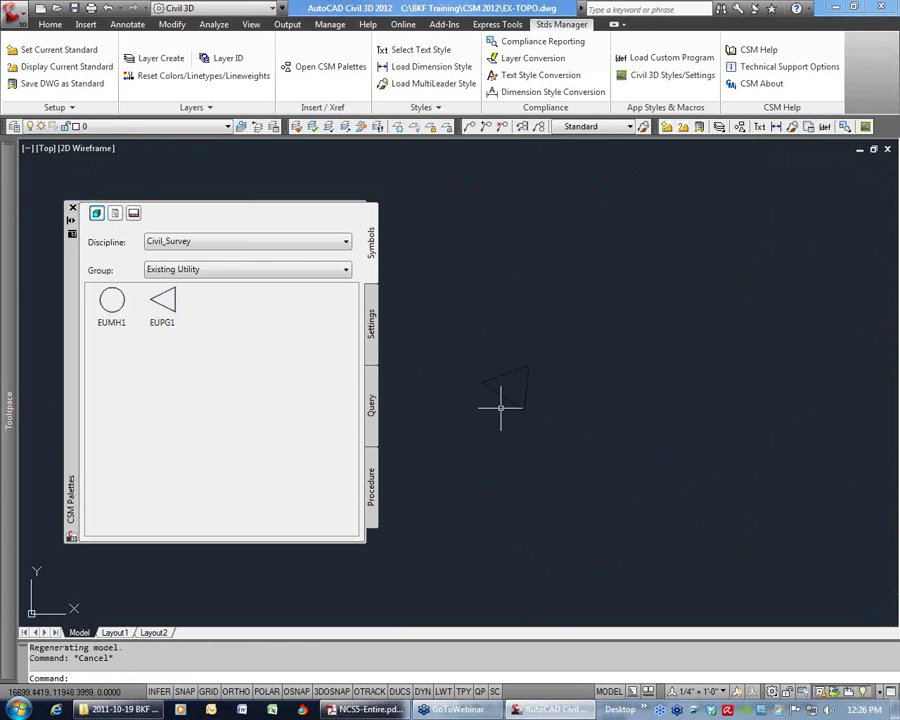
- List the properties of the newly inserted EUPG1 block and examine its X scale factor
left_click(498, 389)
type("li")
key("Return")
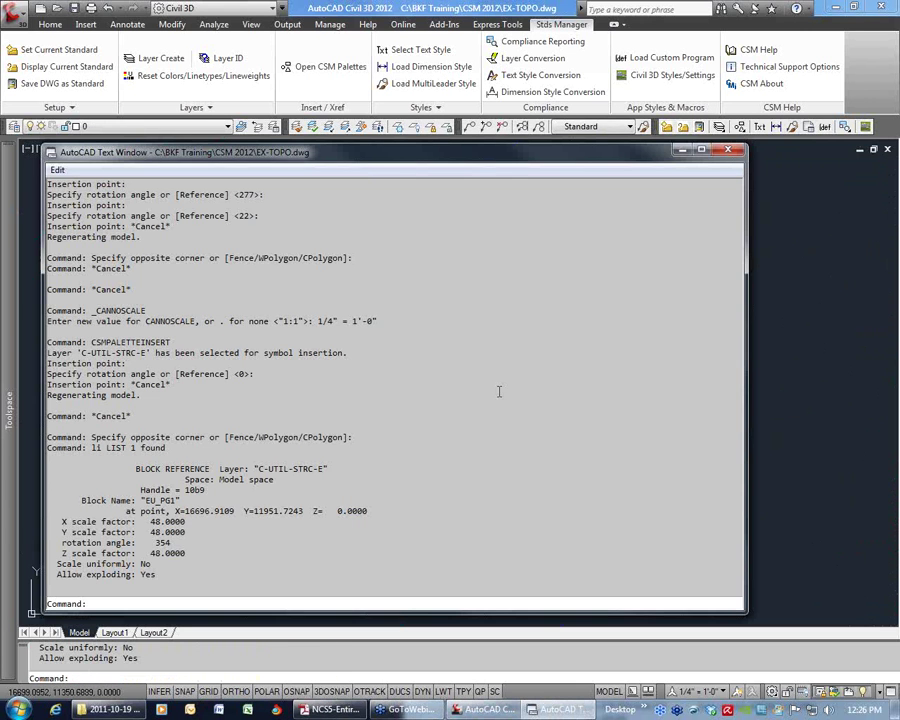
left_click_drag(187, 521, 150, 521)
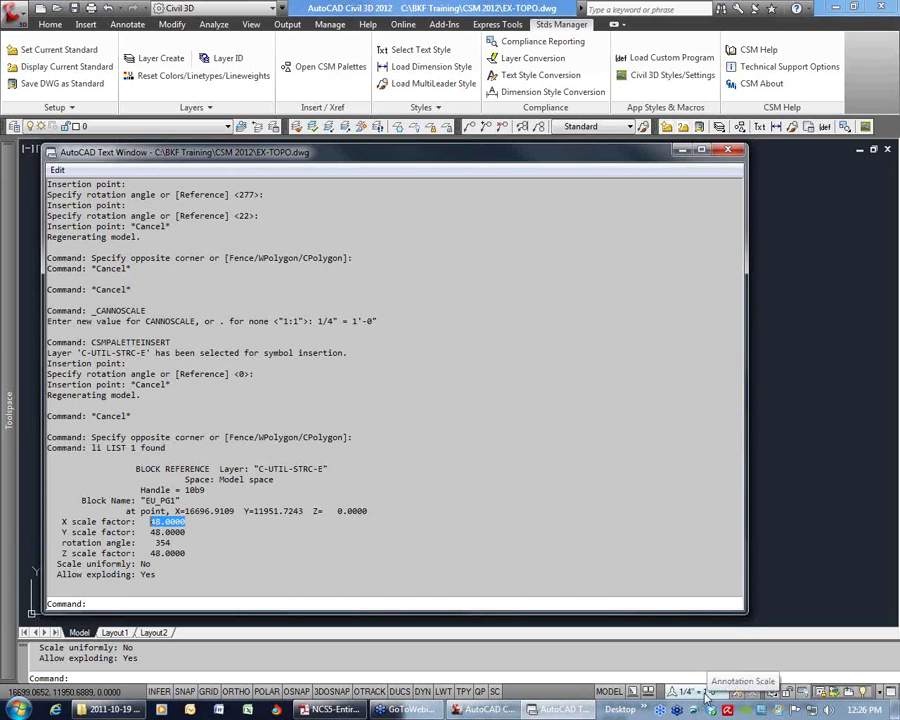
left_click(728, 150)
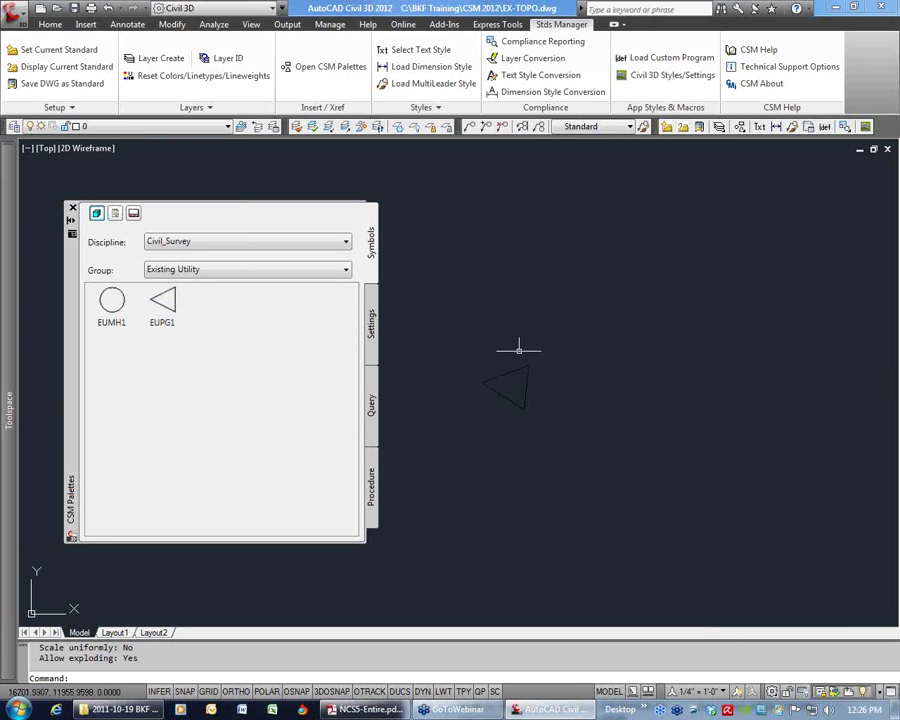
- Display the Proposed Storm Drain symbol group for the Civil_Survey discipline
scroll(519, 360, "down", 6)
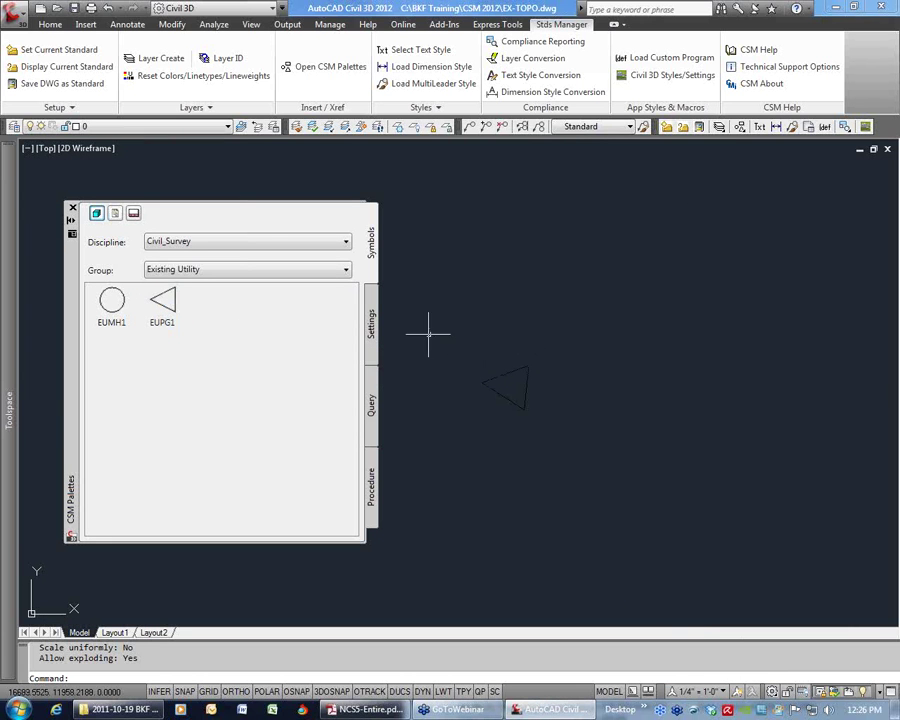
left_click(216, 268)
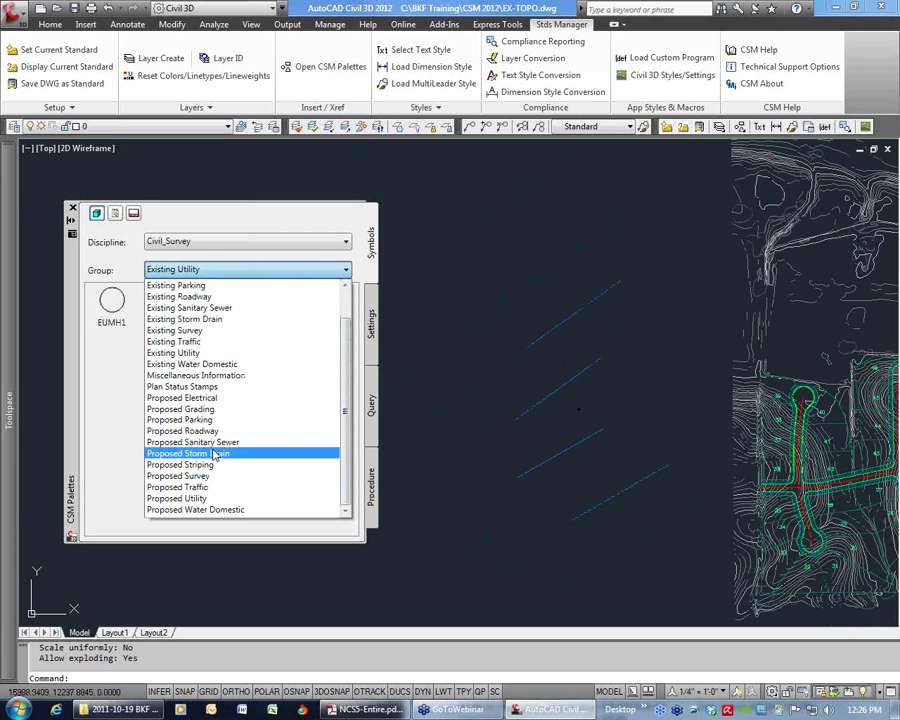
left_click(268, 453)
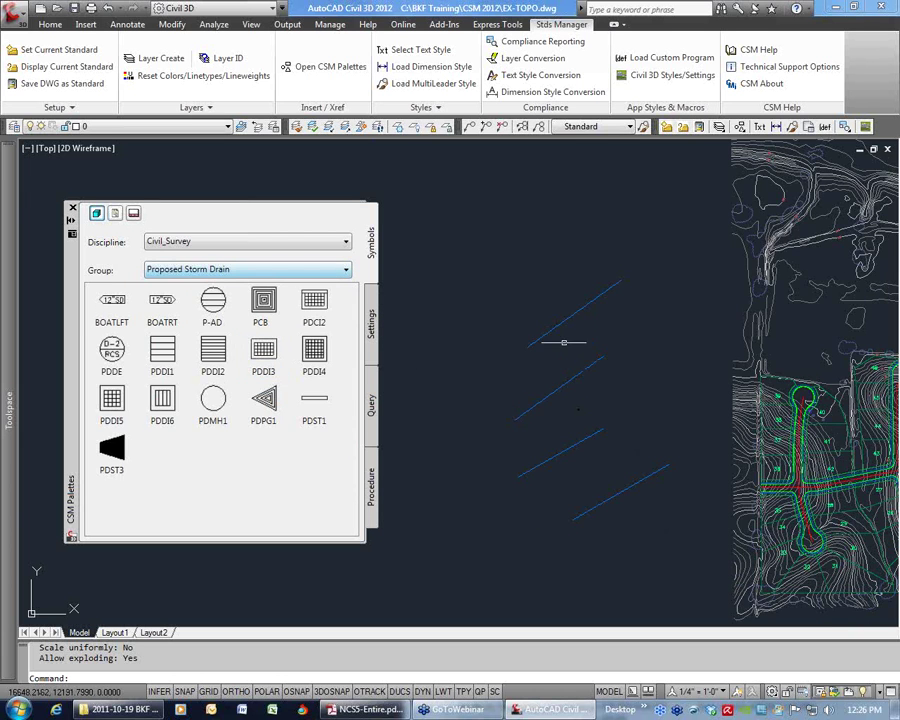
- Enable aligning symbols with the selected object in the CSM palette settings and set the rotation increment to 45
scroll(565, 340, "up", 3)
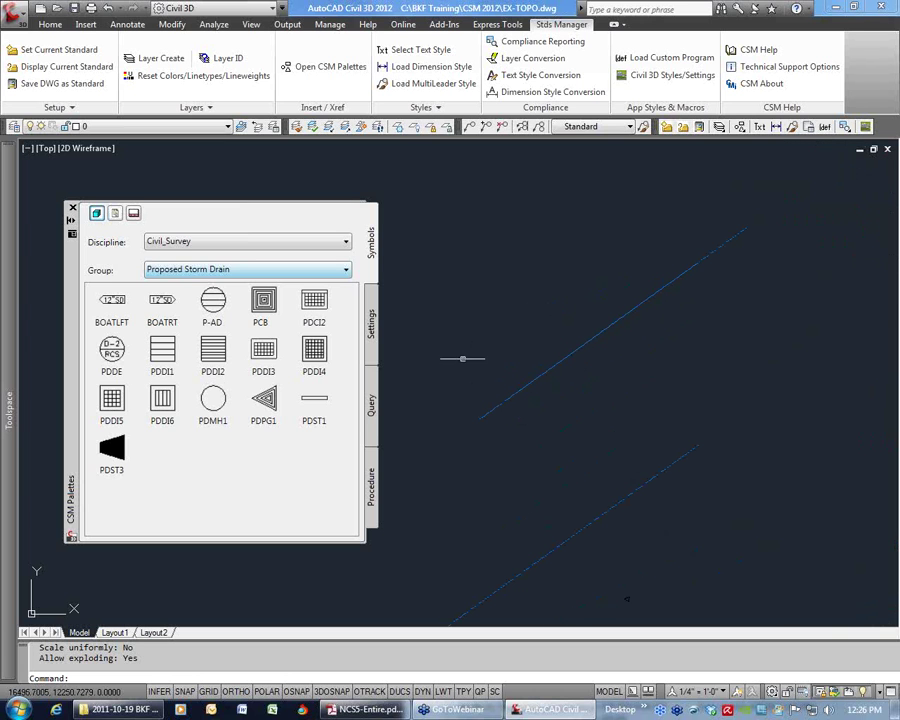
left_click(370, 325)
left_click(370, 403)
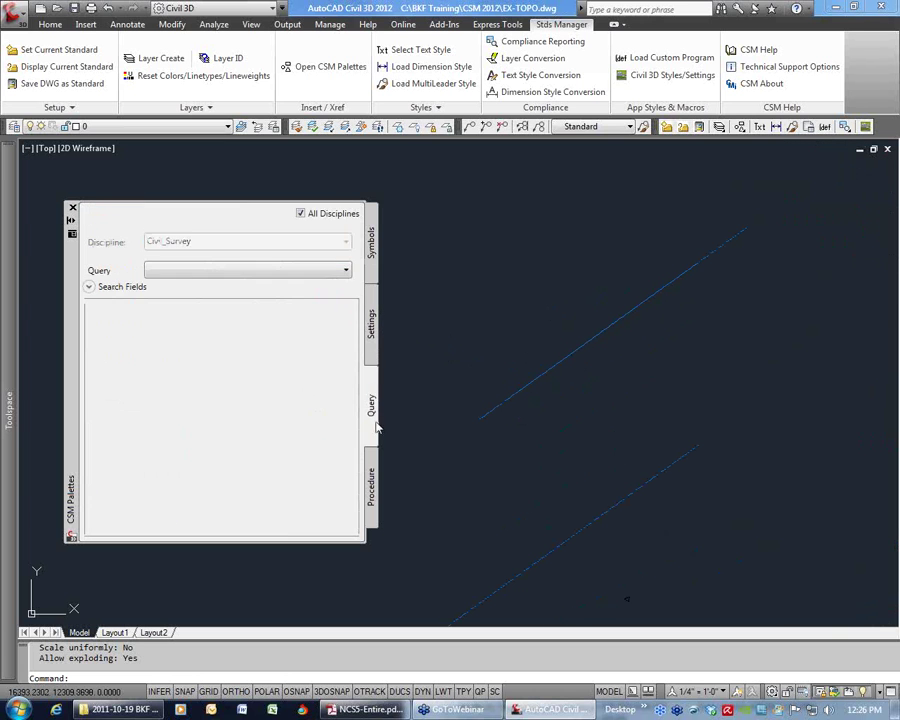
left_click(372, 475)
left_click(370, 327)
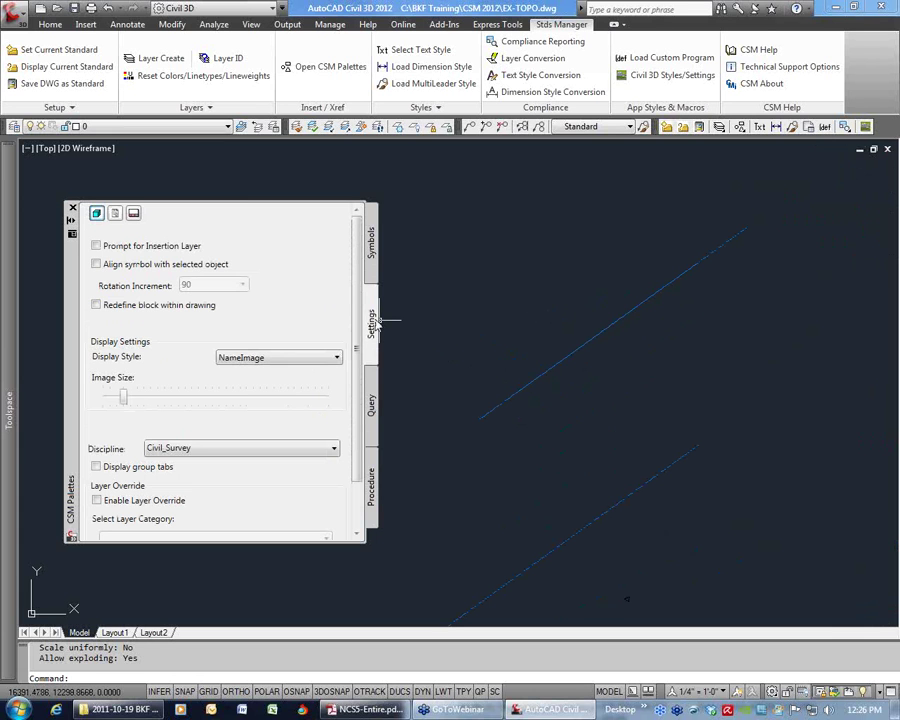
left_click(96, 265)
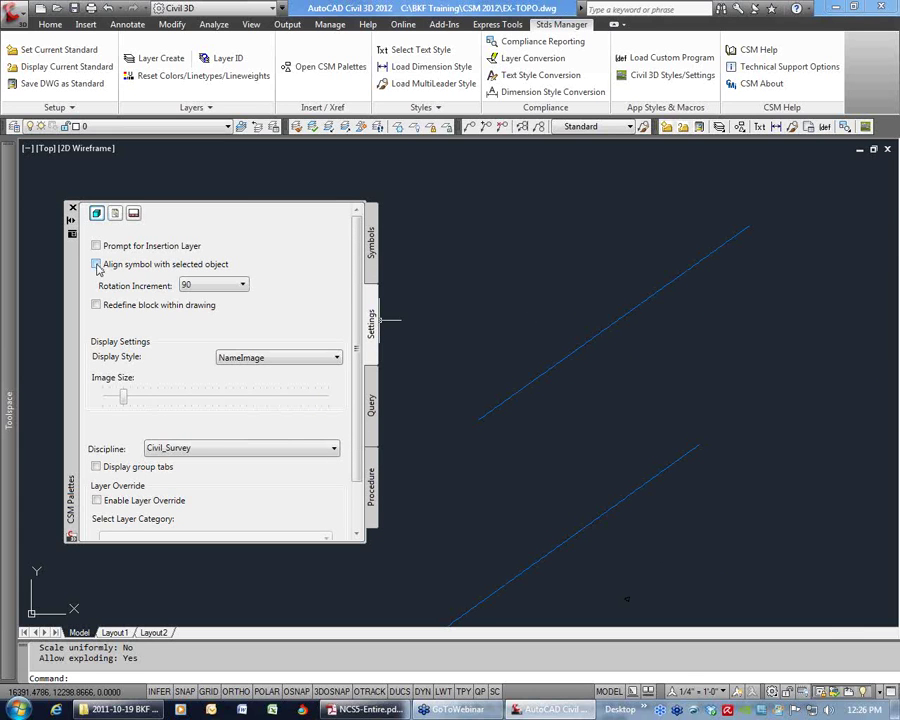
left_click(223, 288)
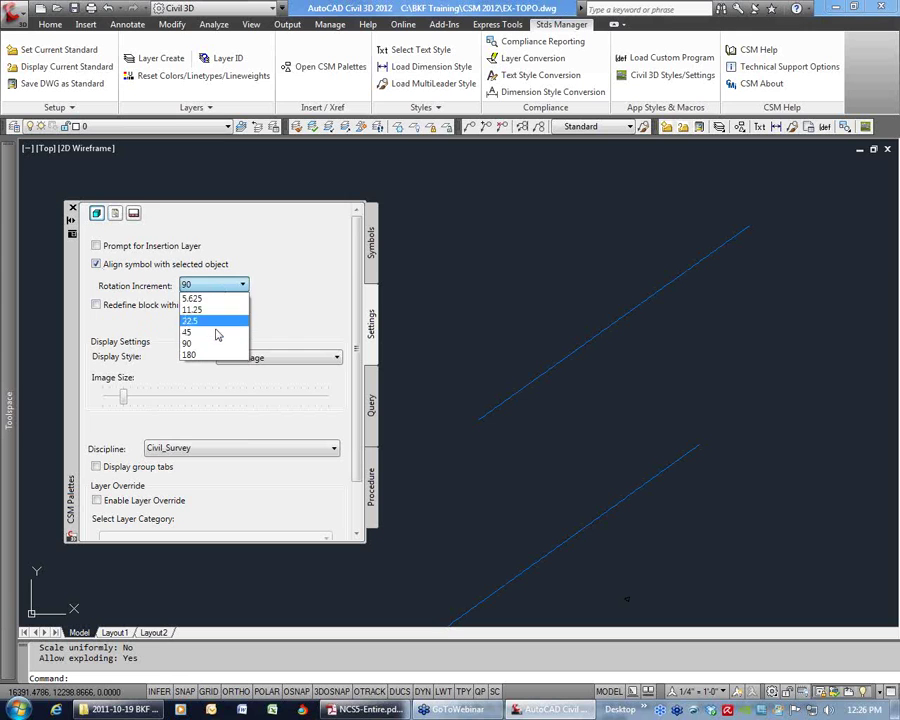
left_click(214, 333)
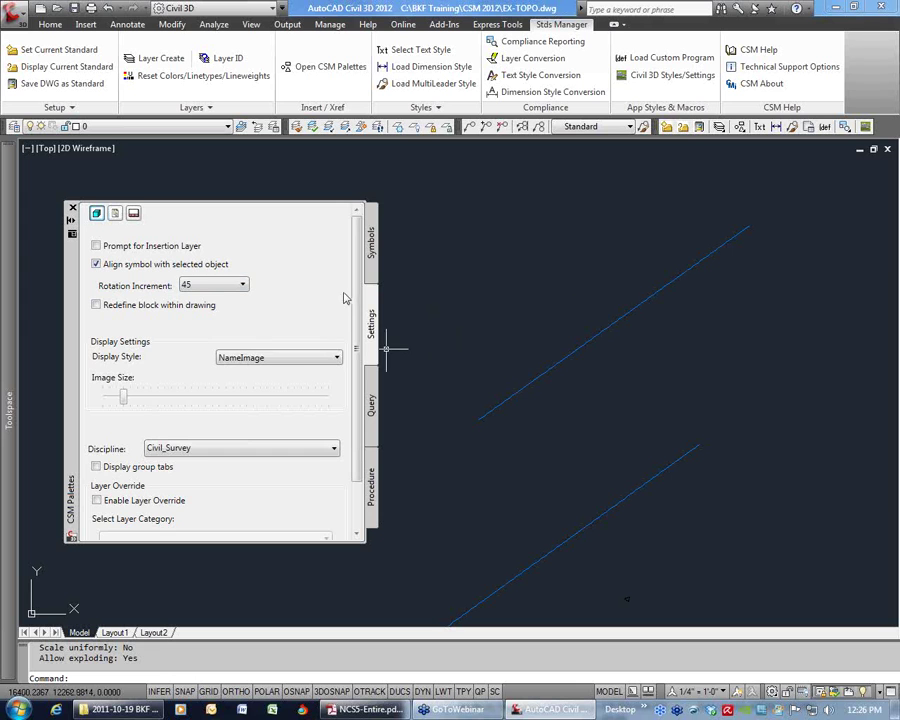
- Insert a PDDI3 symbol from the Proposed Storm Drain group in the empty area above the uppermost blue line
left_click(371, 262)
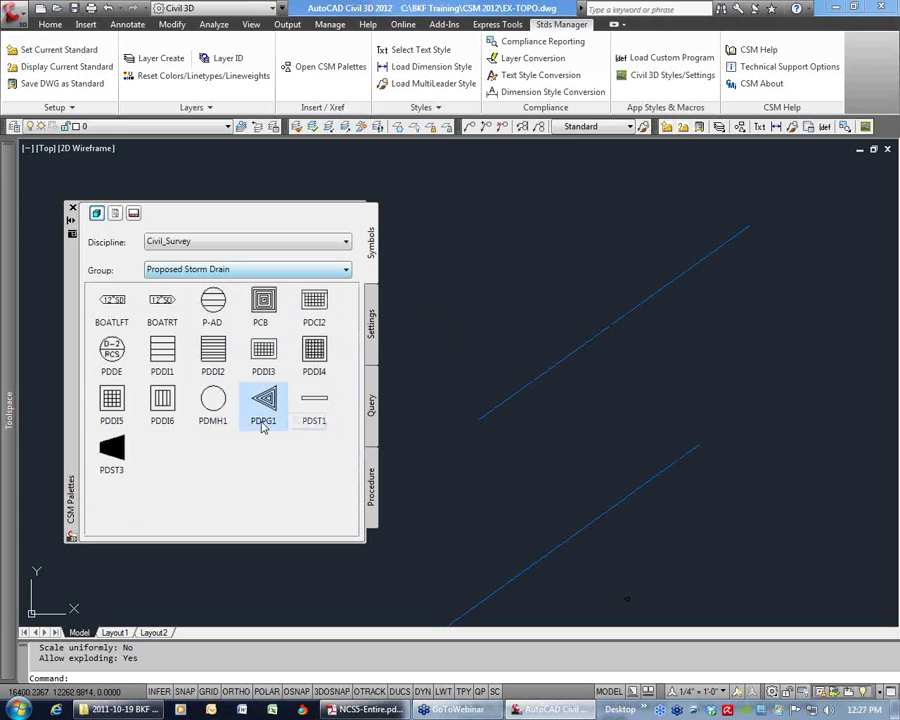
left_click(266, 354)
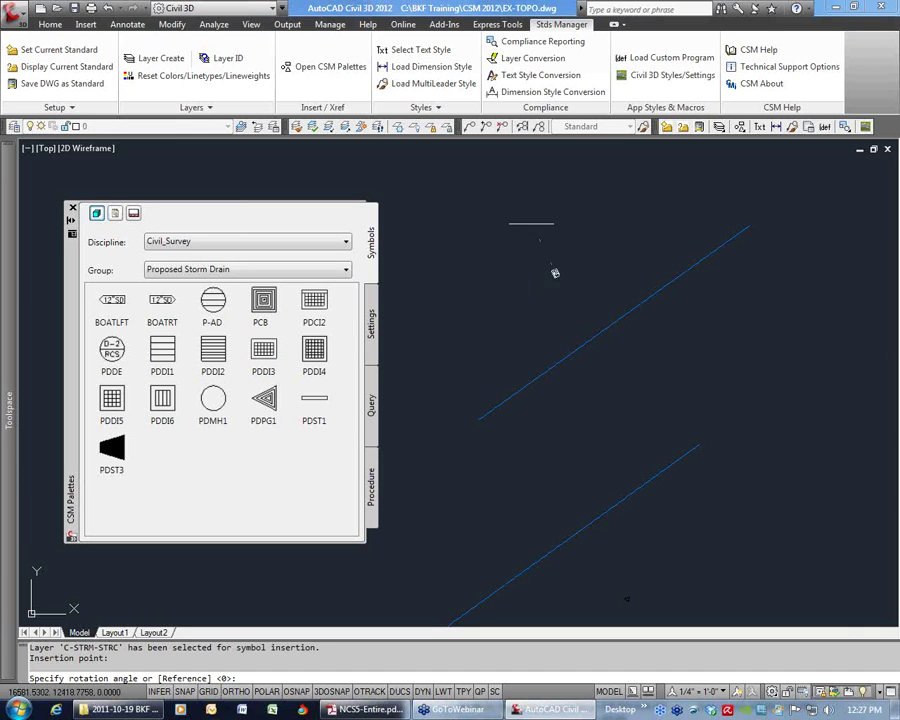
left_click(600, 235)
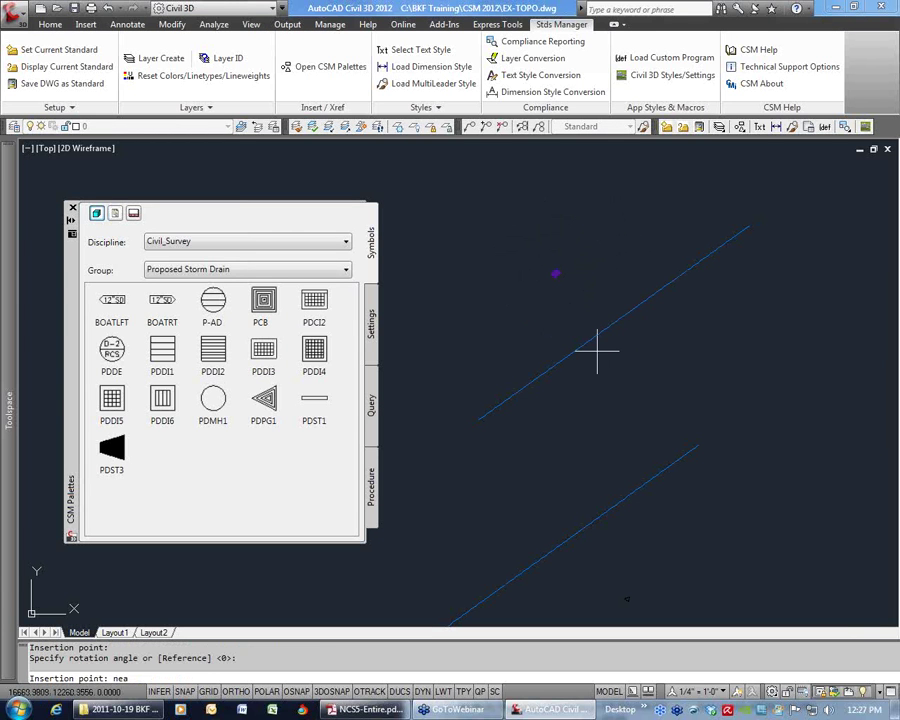
- Insert another PDDI3 symbol on the uppermost blue line with the nearest snap, rotated to align with the line
scroll(580, 345, "up", 5)
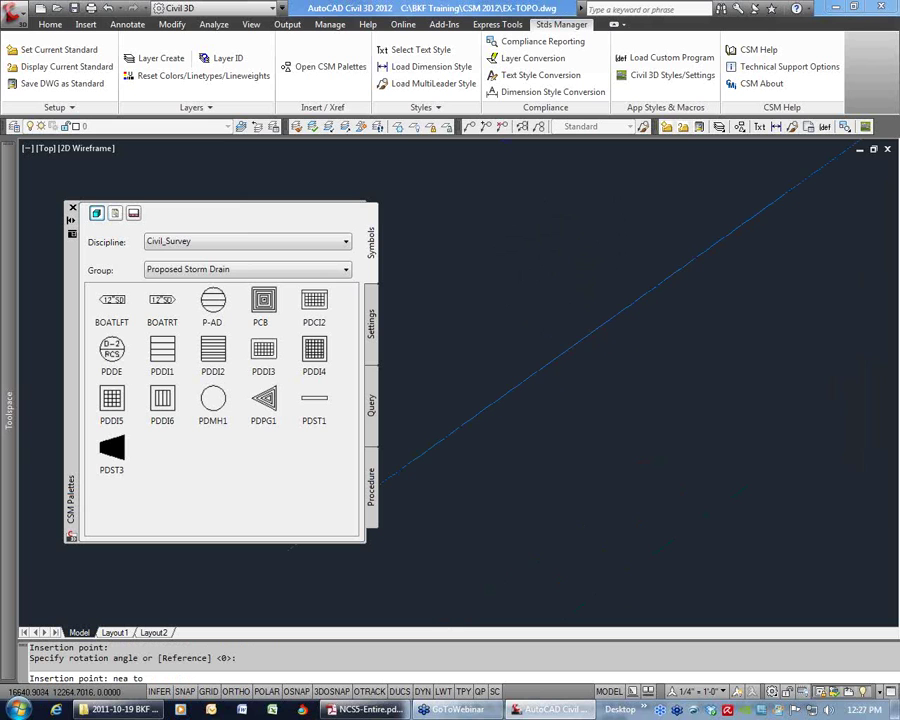
left_click(567, 336)
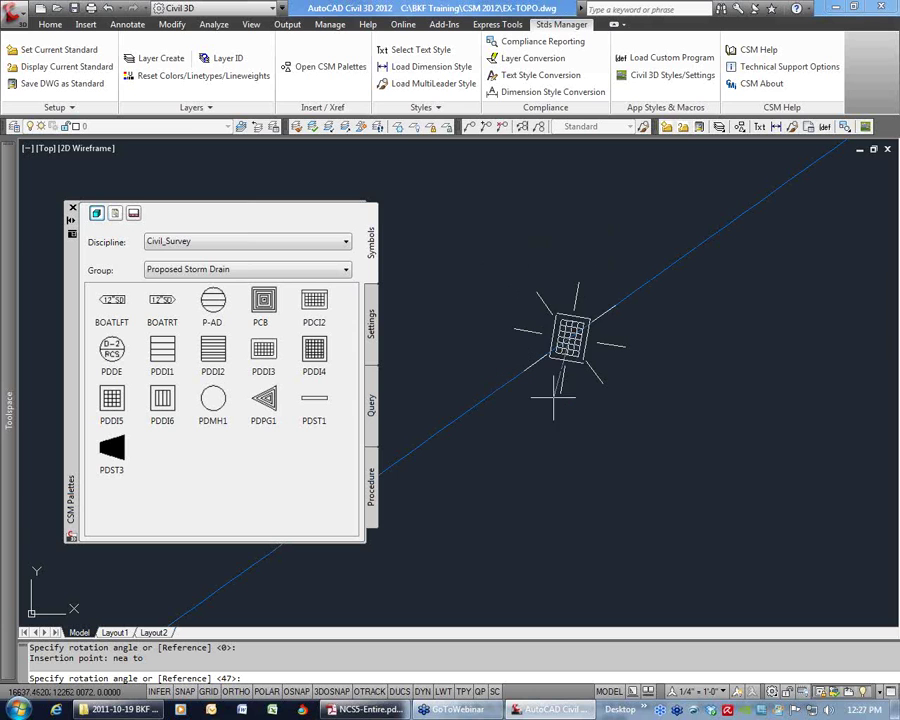
left_click(665, 402)
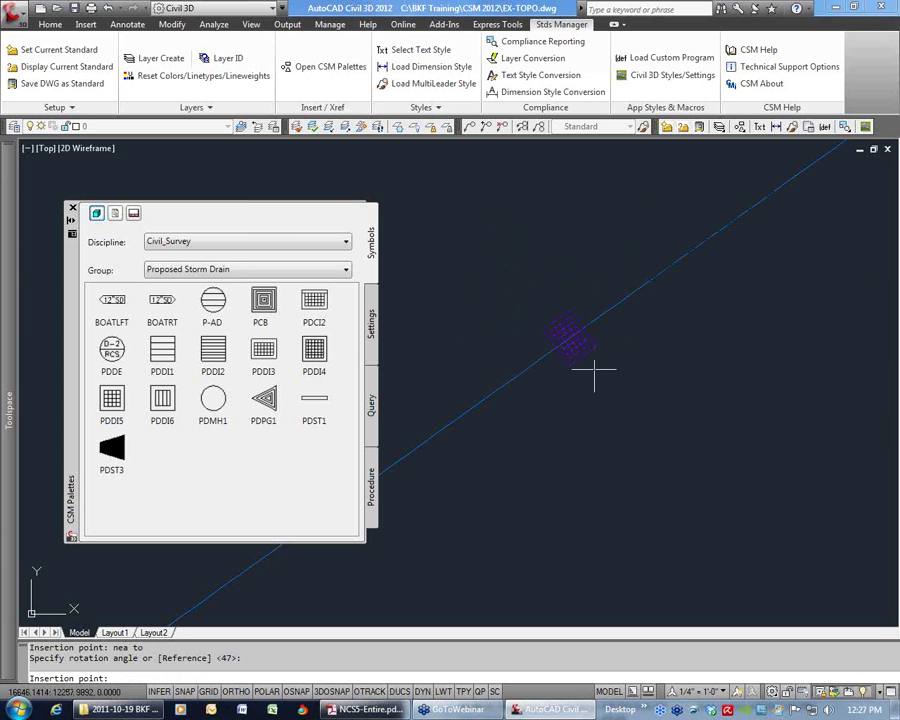
- Insert a PDDI3 symbol at the midpoint of the green curb return at the street intersection near lot 42, aligned with the curve
scroll(746, 363, "down", 10)
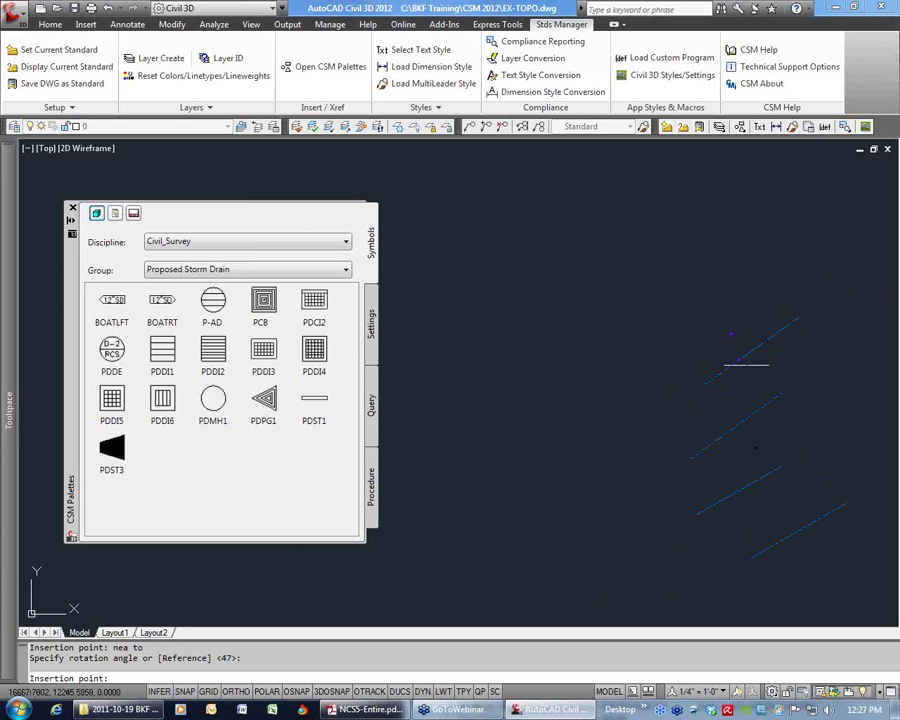
middle_click_drag(815, 387, 576, 341)
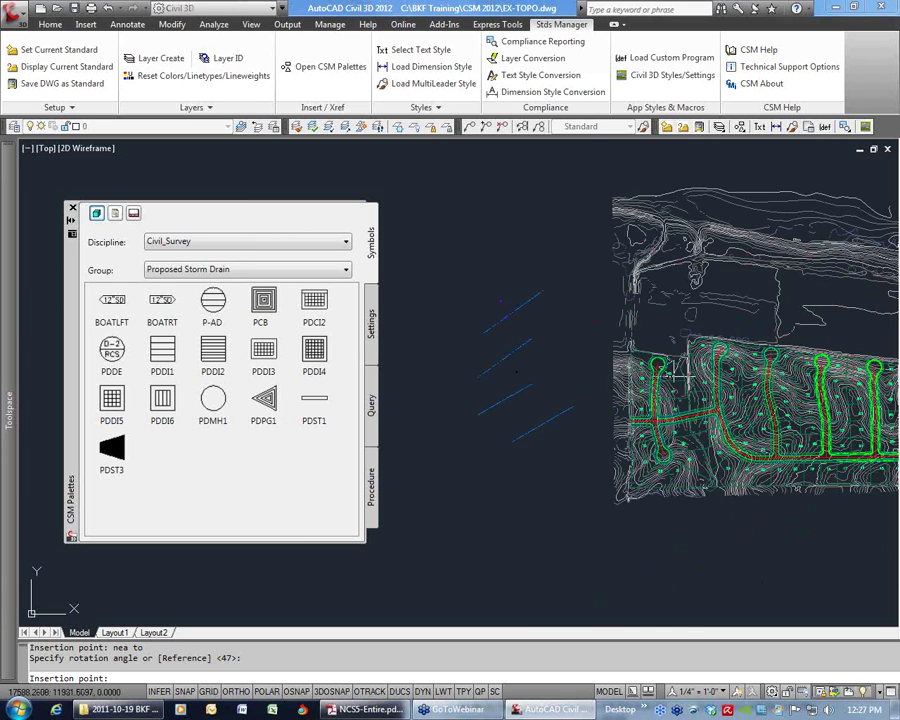
scroll(678, 371, "up", 8)
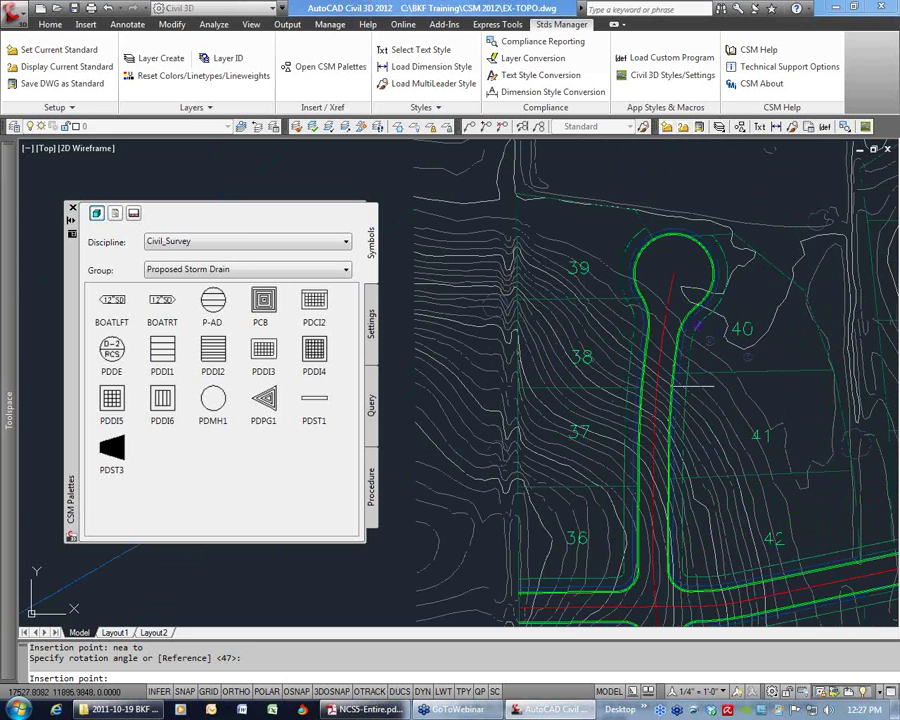
left_click_drag(0, 0, 0, 0)
middle_click_drag(658, 405, 657, 287)
scroll(682, 463, "up", 8)
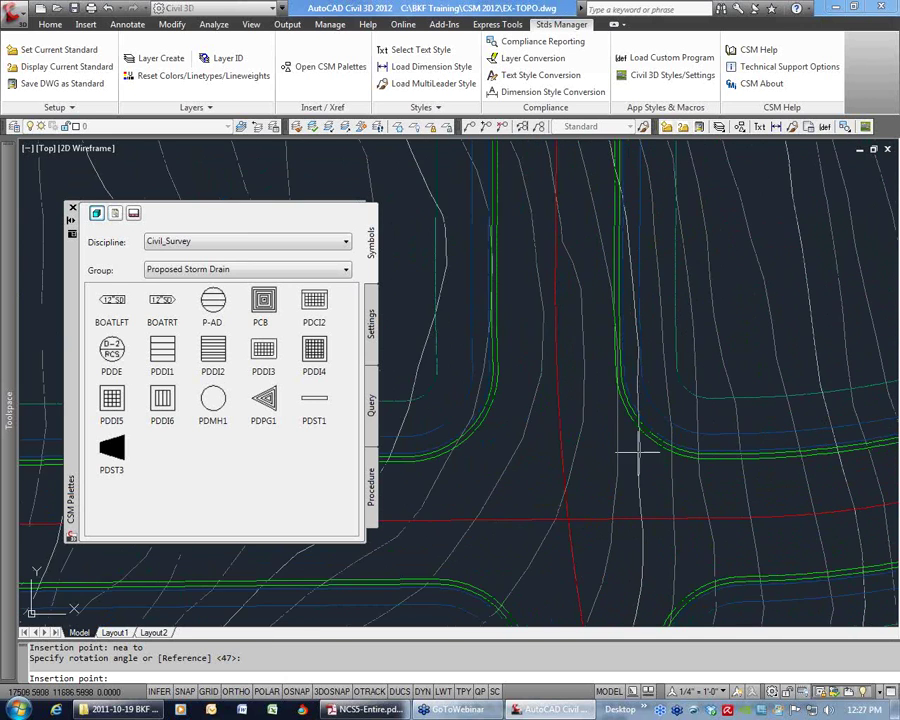
scroll(636, 450, "up", 3)
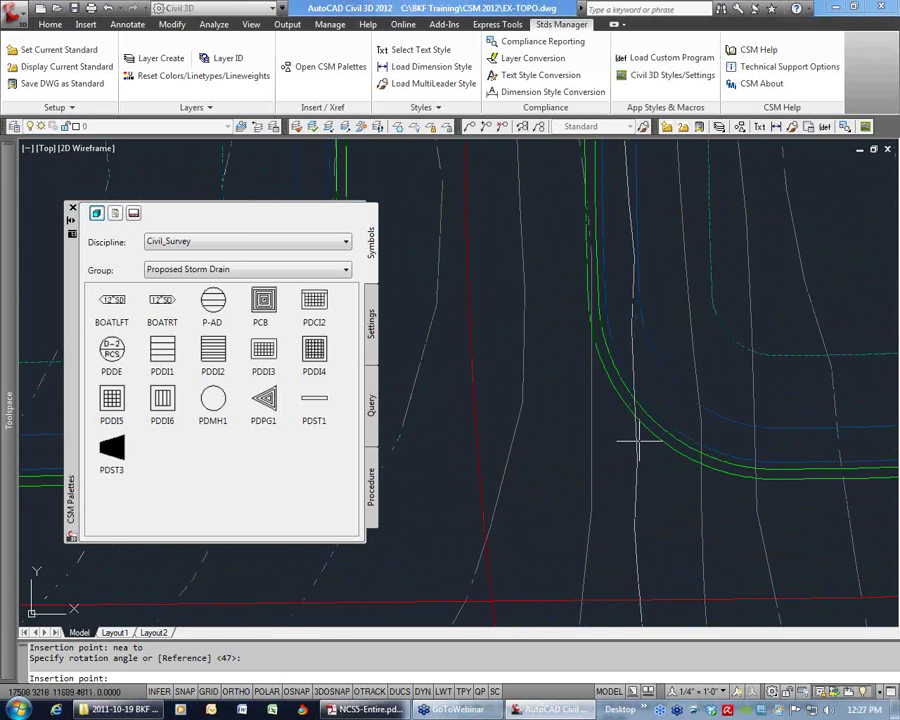
type("mid")
key("Return")
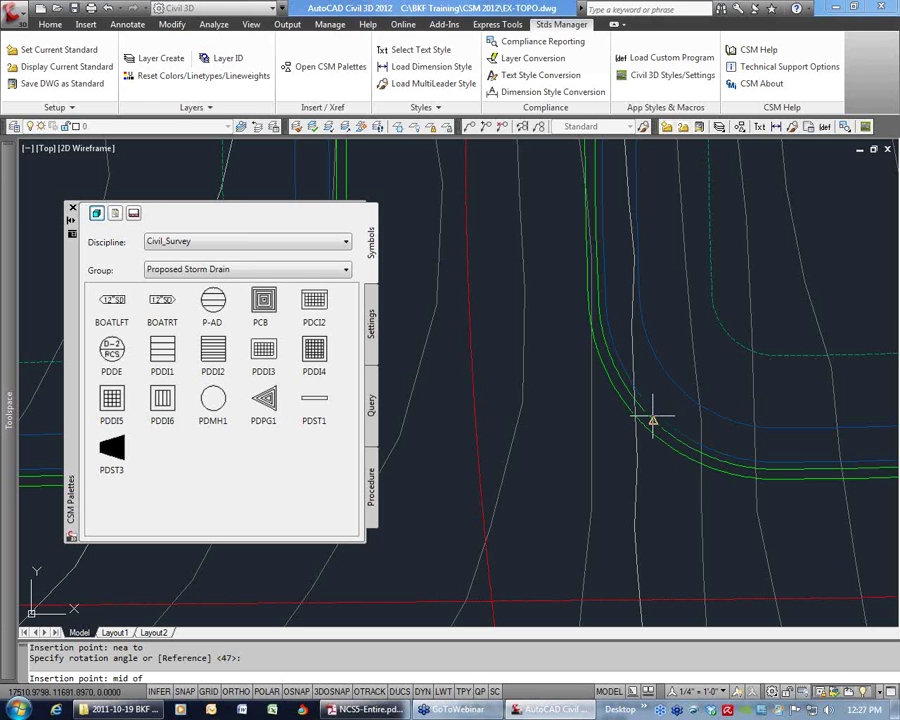
left_click(658, 416)
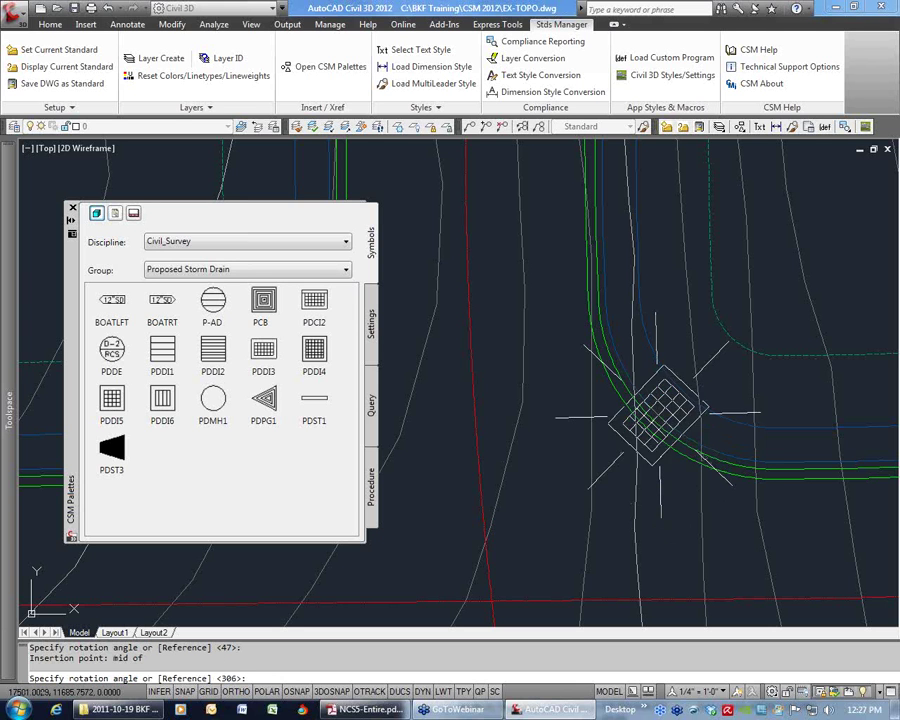
left_click(745, 482)
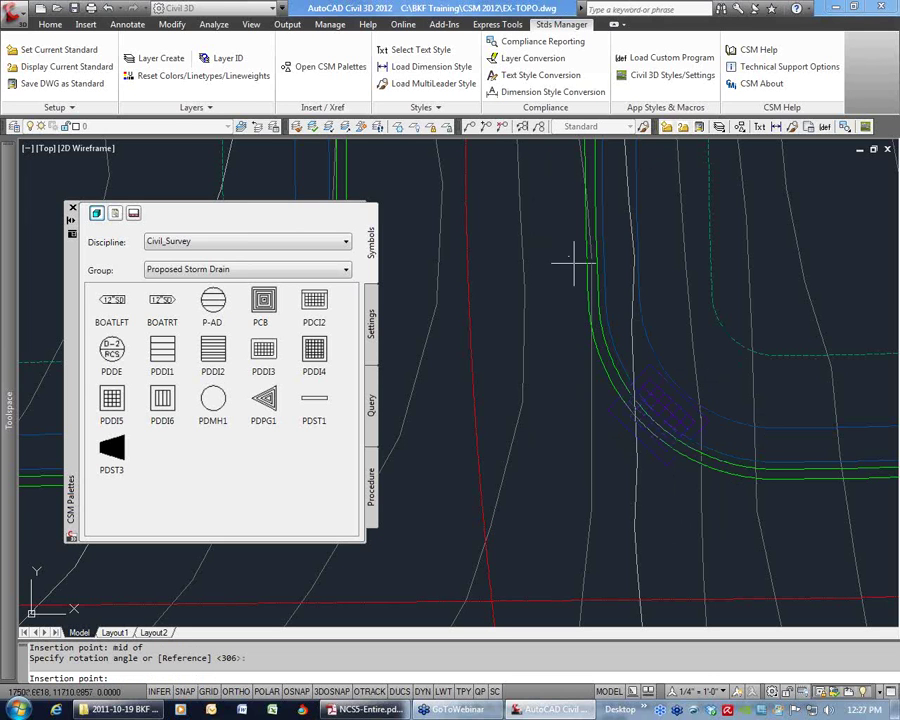
- End the symbol insertion and check the layer of the PDDI3 symbol on the curb return
key("Escape")
left_click(640, 370)
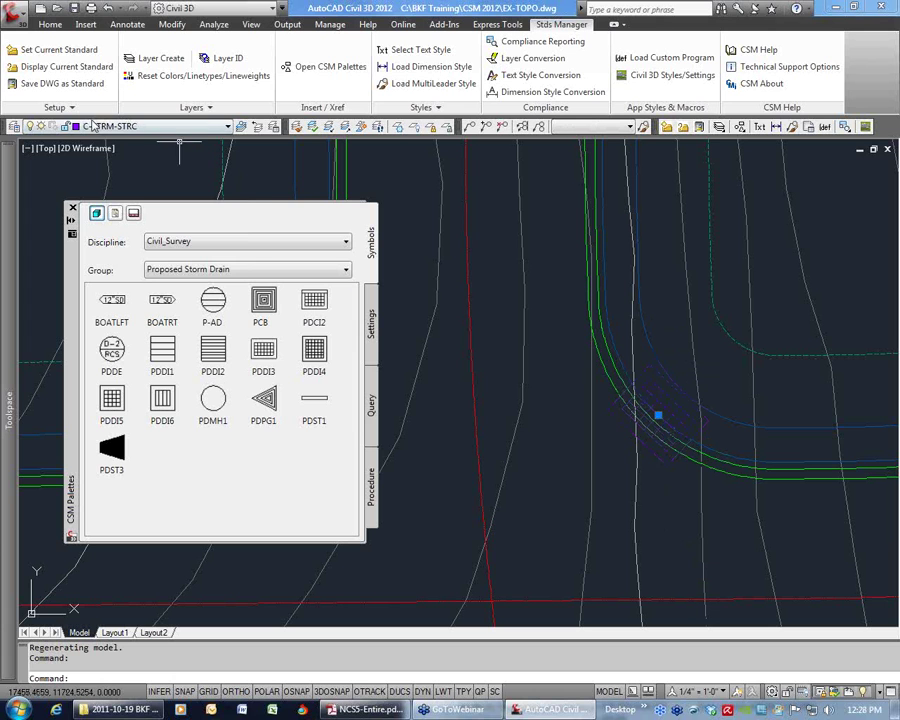
key("Escape")
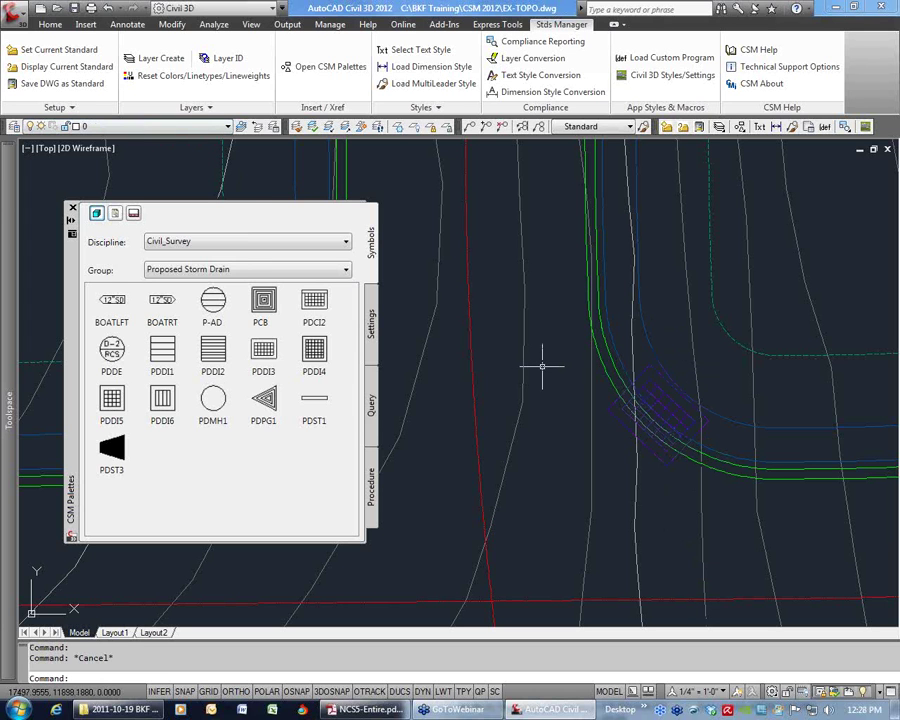
- Enlarge the palette's symbol image size and display the Existing Sanitary Sewer group
left_click(372, 342)
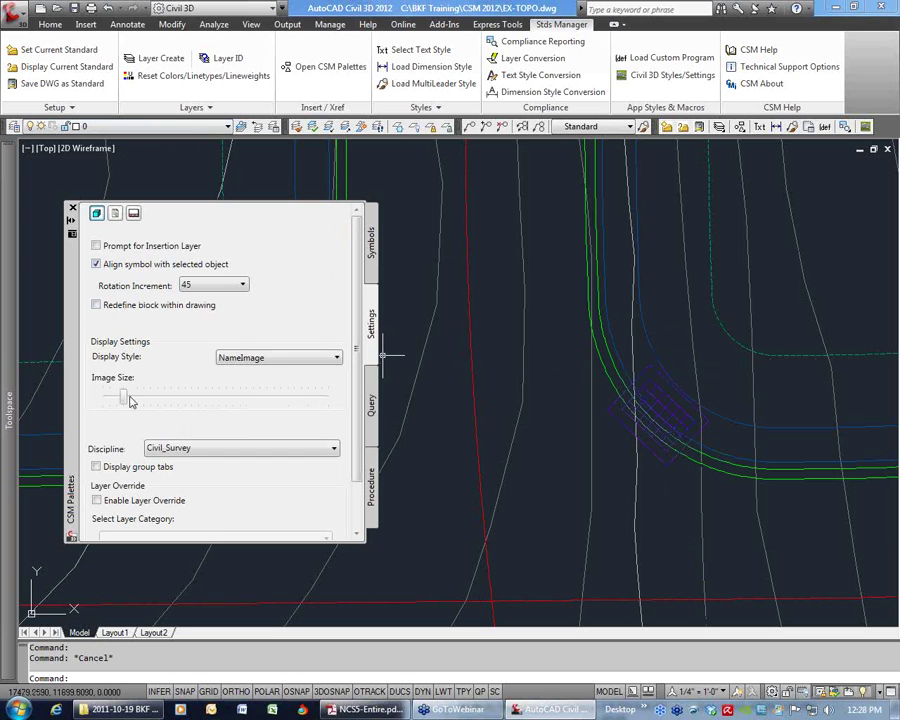
left_click_drag(128, 400, 175, 401)
left_click(372, 245)
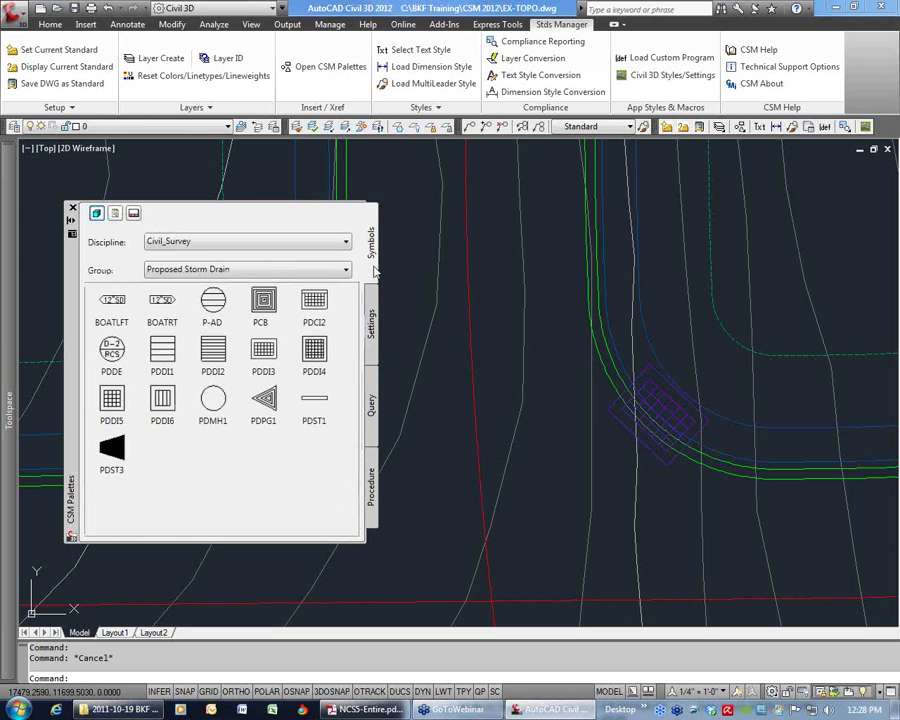
left_click(215, 270)
left_click(200, 307)
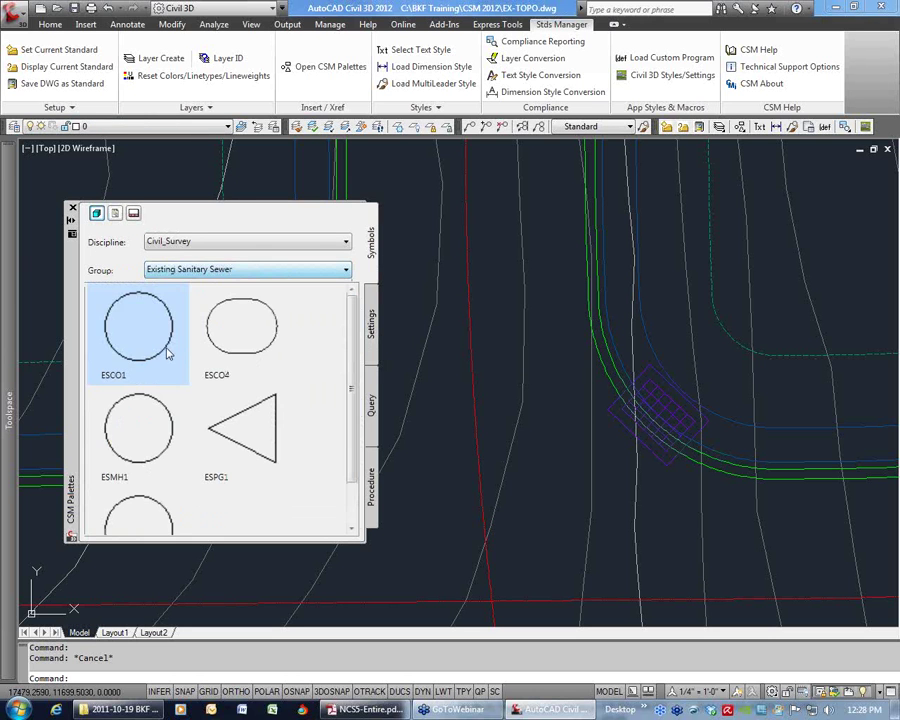
- Reduce the palette's symbol image size and examine the available display styles, keeping NameImage
left_click(371, 323)
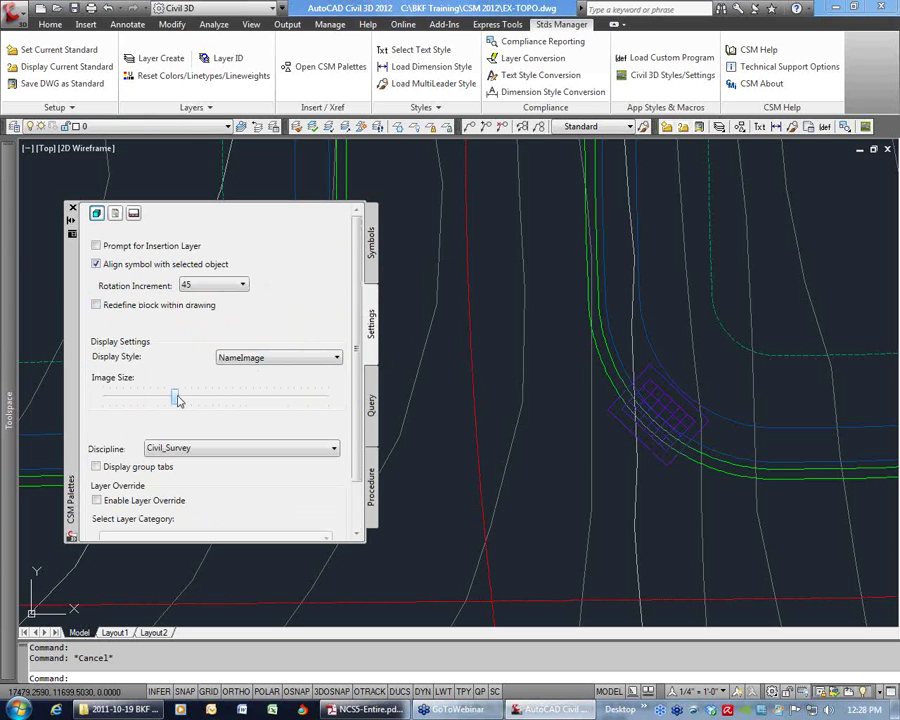
left_click_drag(178, 400, 143, 400)
left_click(297, 357)
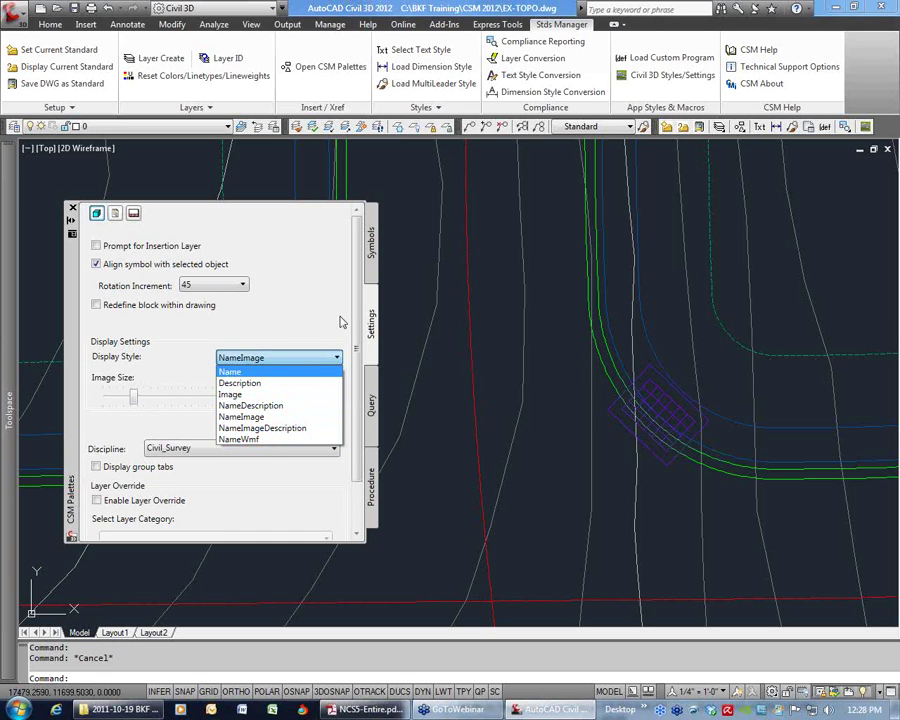
left_click(371, 275)
- Display the Existing Parking symbol group, followed by the Existing Roadway group
left_click(255, 270)
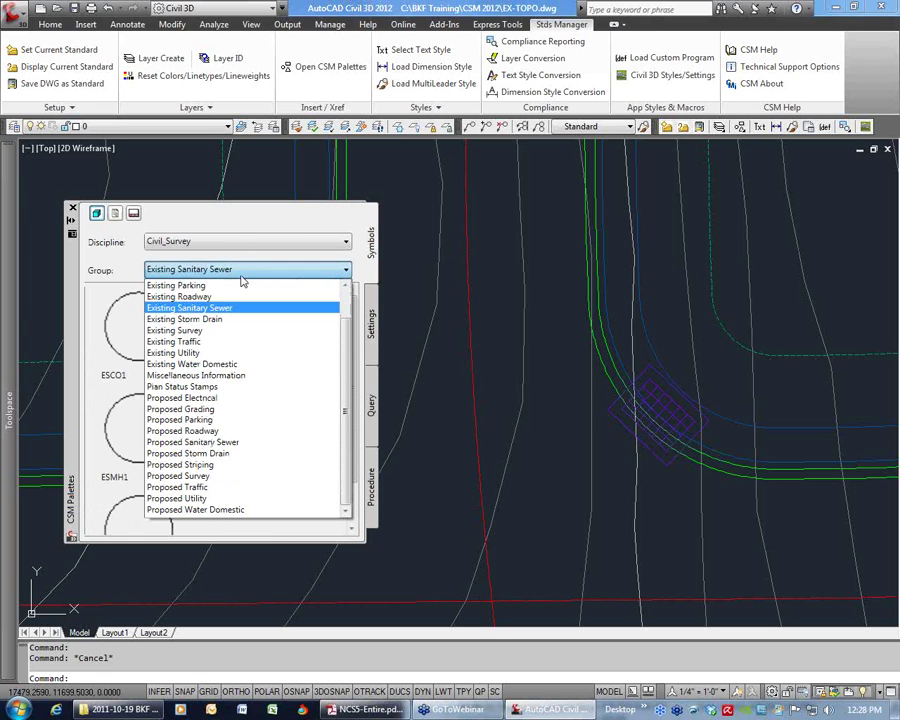
left_click(217, 286)
left_click(268, 270)
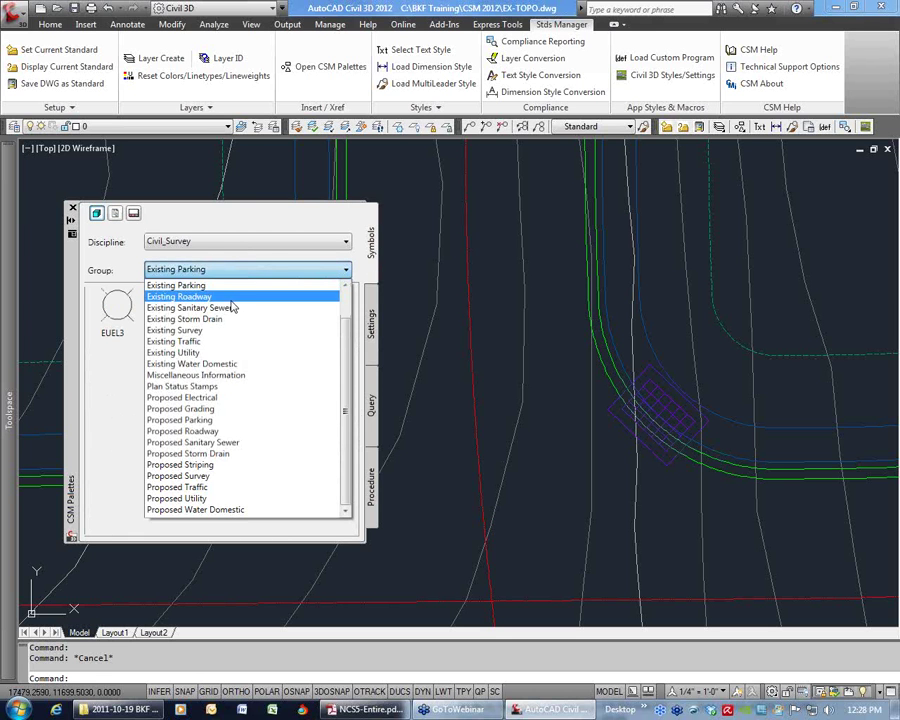
left_click(225, 297)
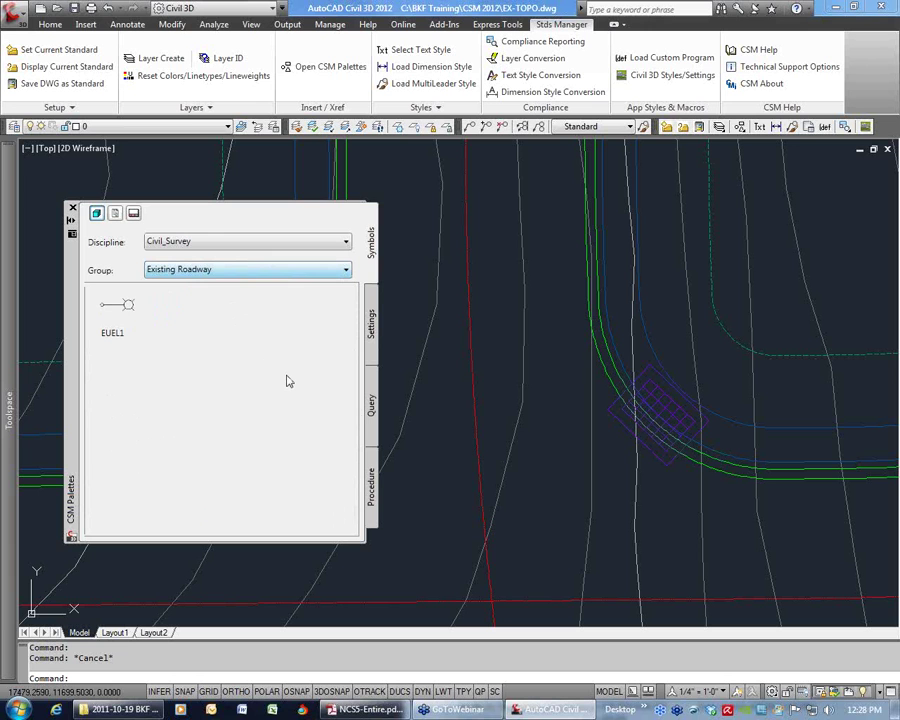
- Query only the Civil_Survey discipline for symbols with the description "Manhole"
left_click(372, 406)
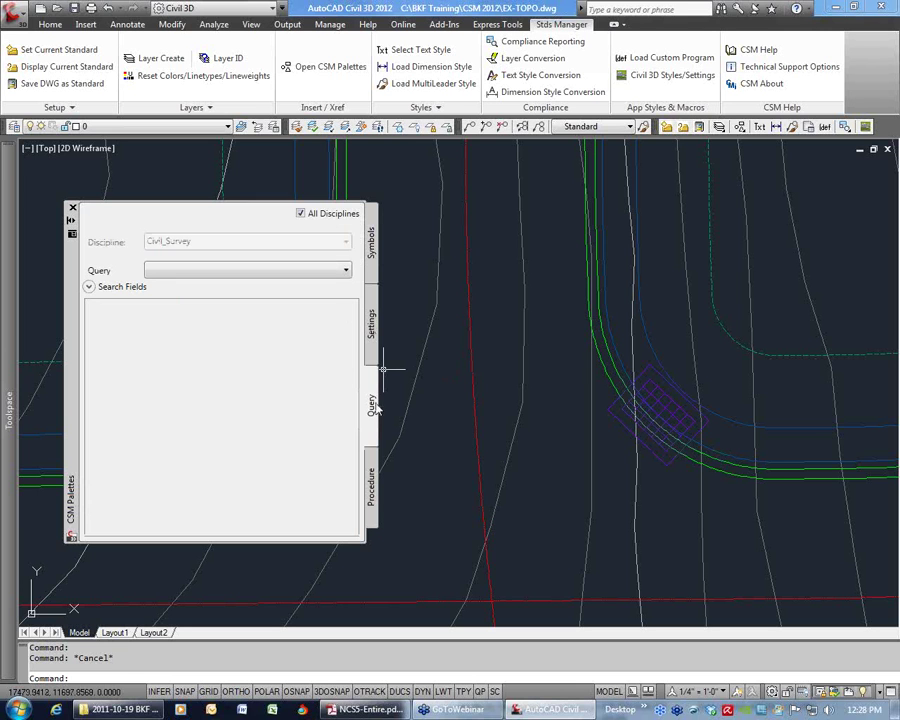
left_click(305, 215)
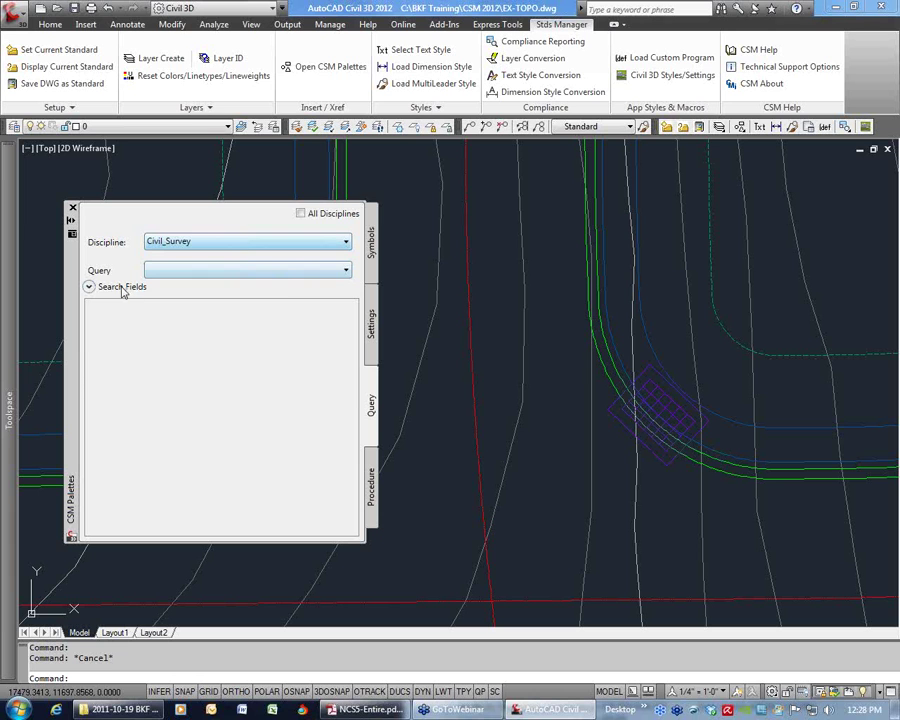
left_click(89, 287)
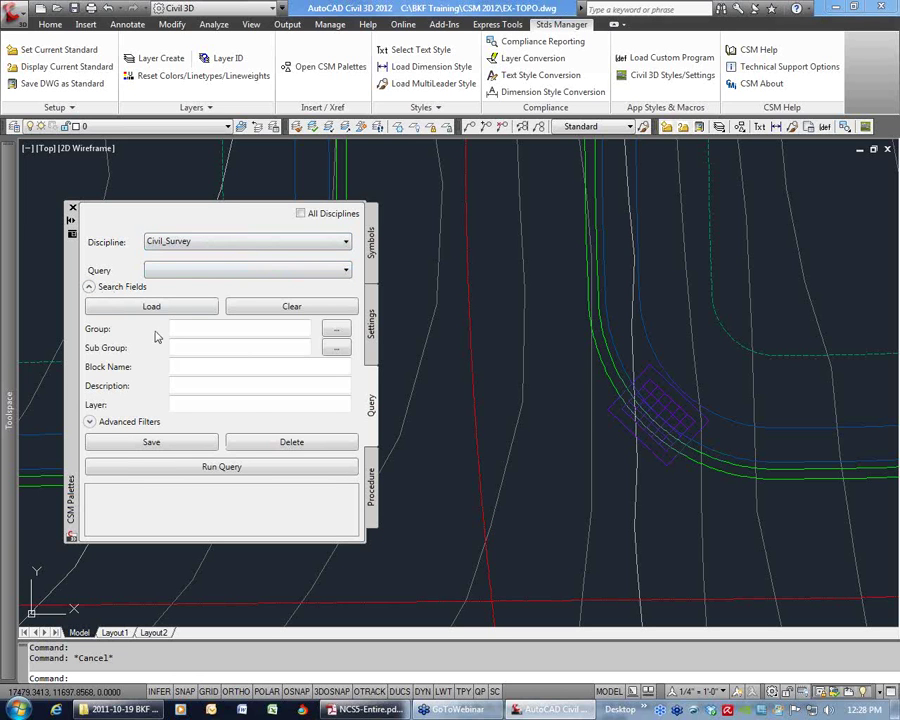
left_click(197, 387)
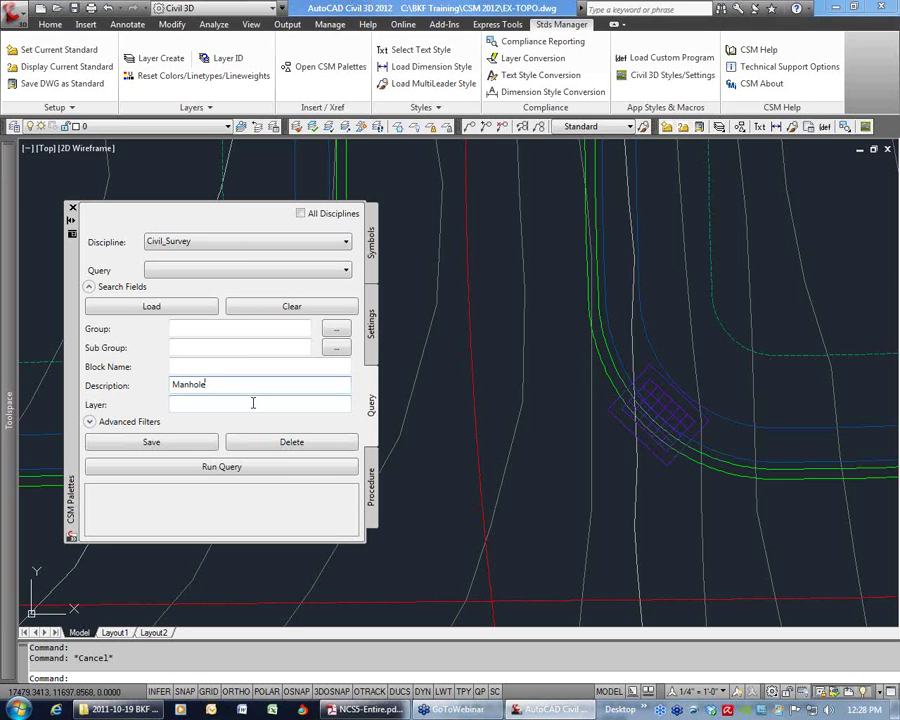
left_click(246, 472)
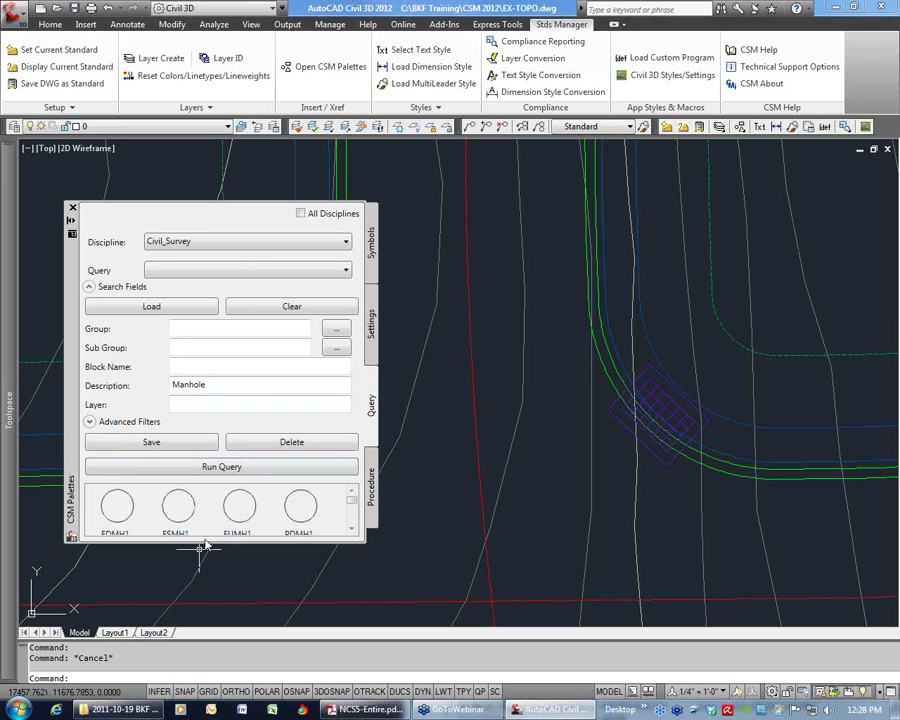
- Enlarge the palette to browse the manhole results, and insert the PMH manhole symbol inside the curb line near the purple curb-corner symbol
left_click_drag(205, 545, 205, 620)
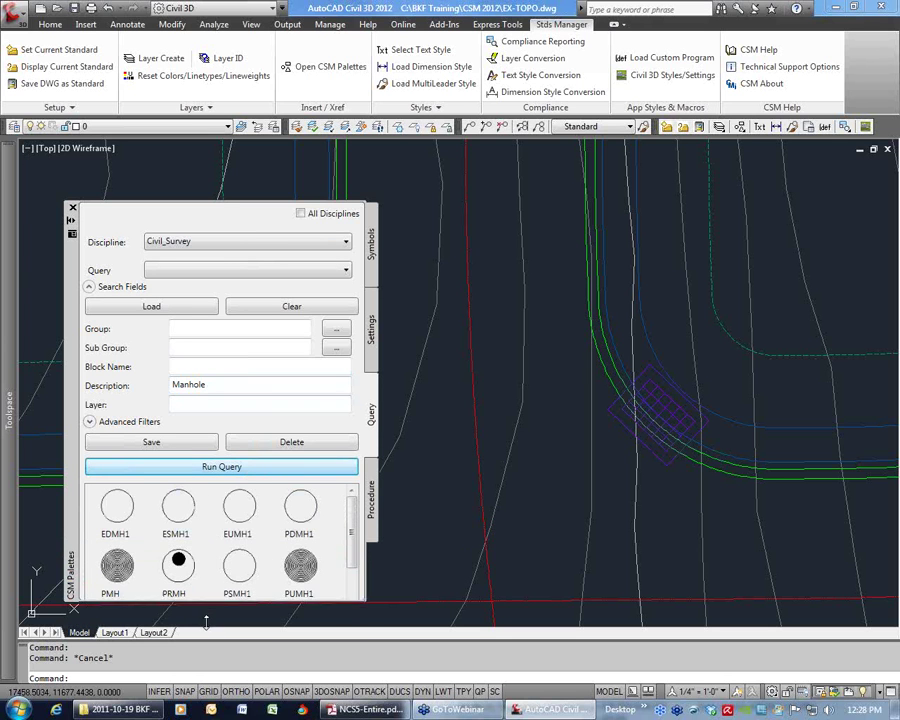
scroll(354, 523, "down", 2)
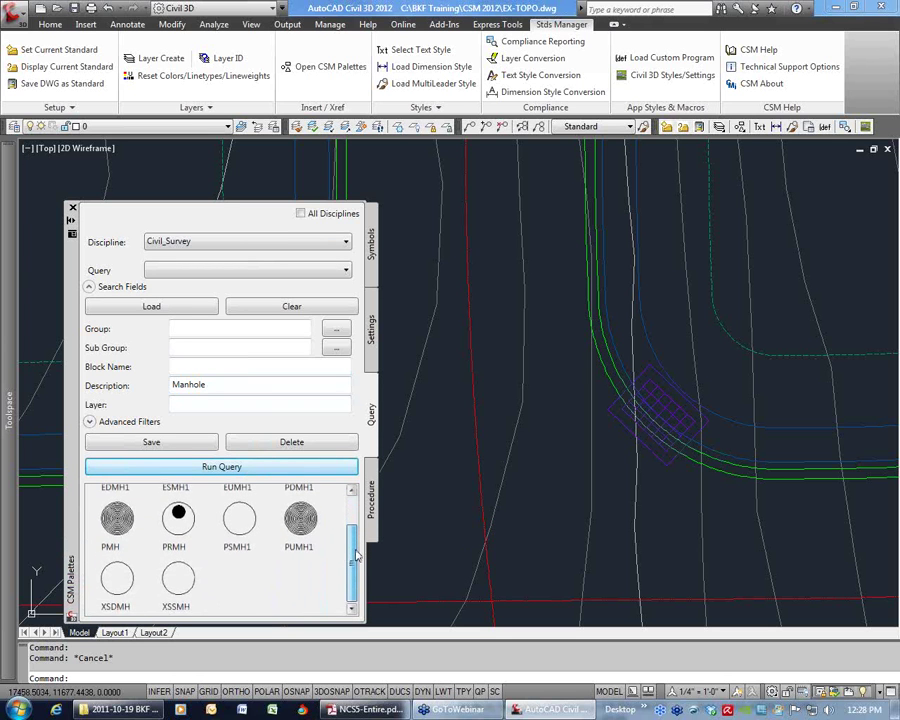
scroll(357, 525, "up", 2)
scroll(357, 525, "up", 1)
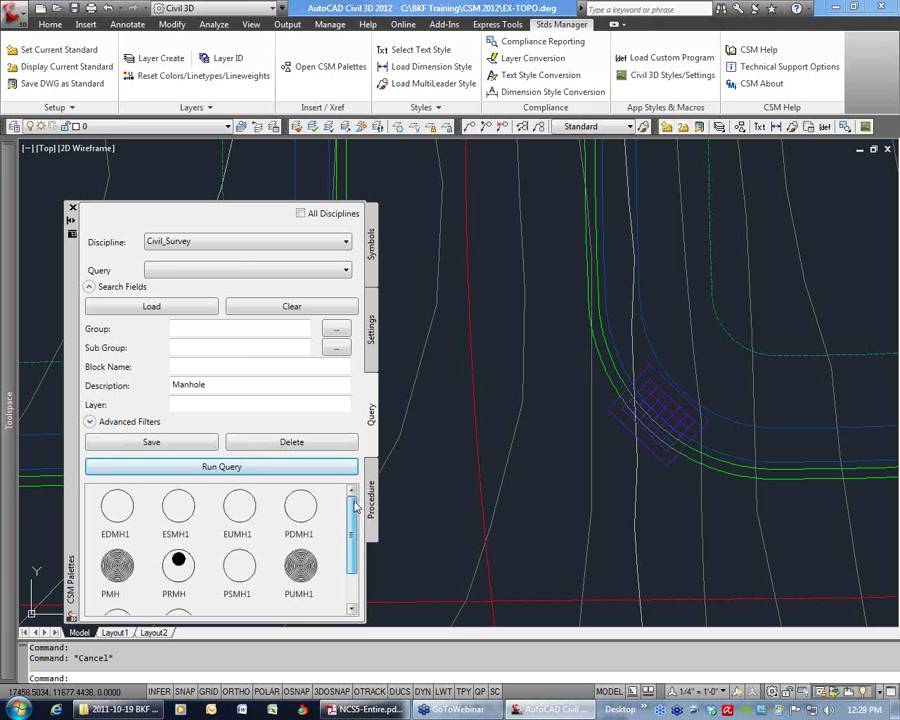
left_click(120, 566)
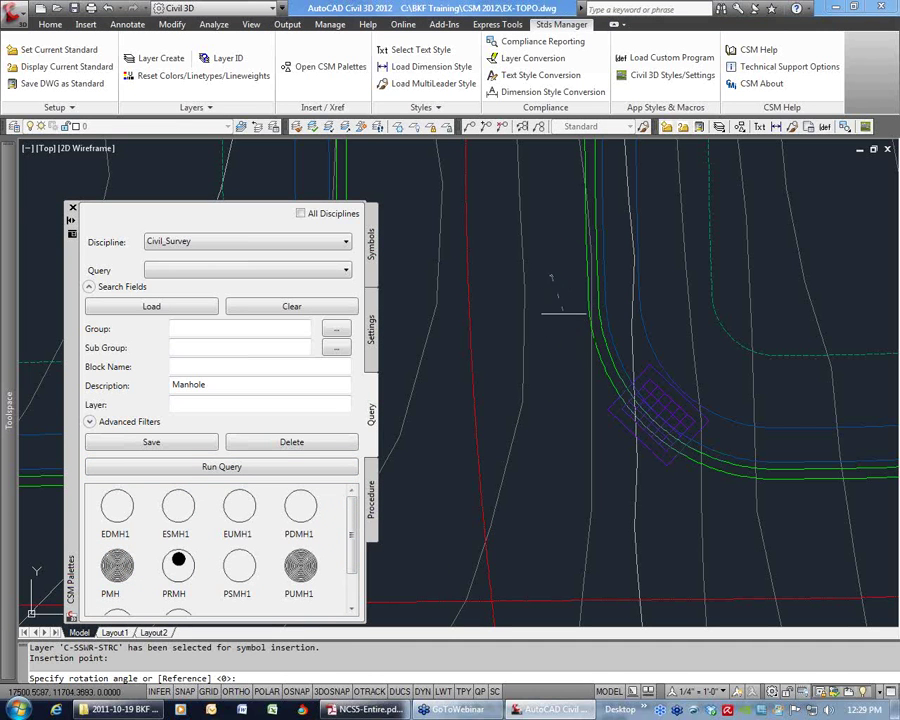
left_click(564, 312)
key("Escape")
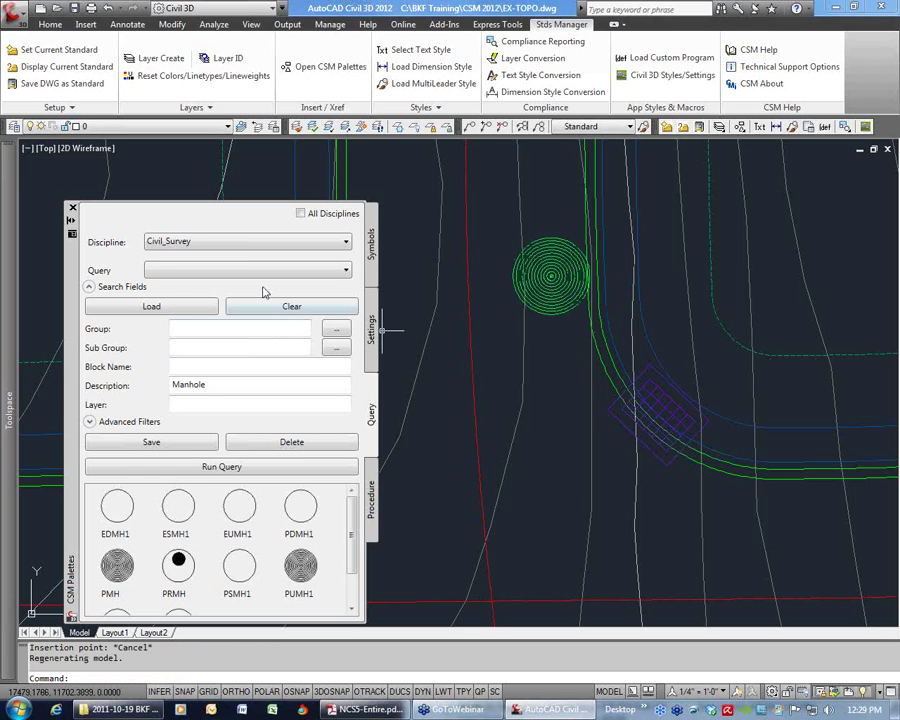
- Query the Civil_Survey discipline for symbols with the description "North"
left_click_drag(231, 384, 152, 390)
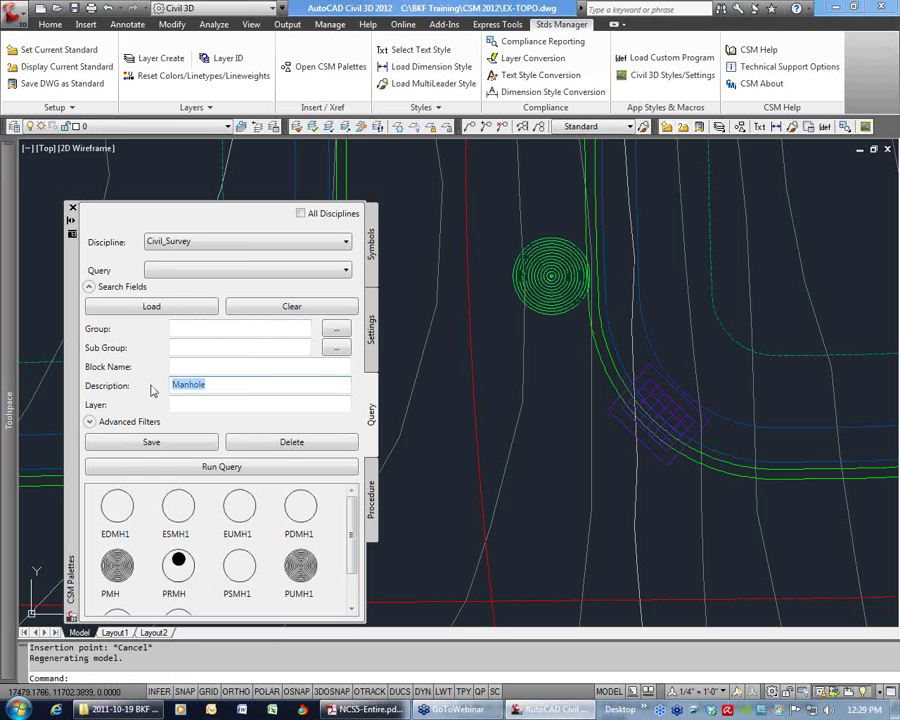
type("Nc")
type("rth")
left_click(247, 467)
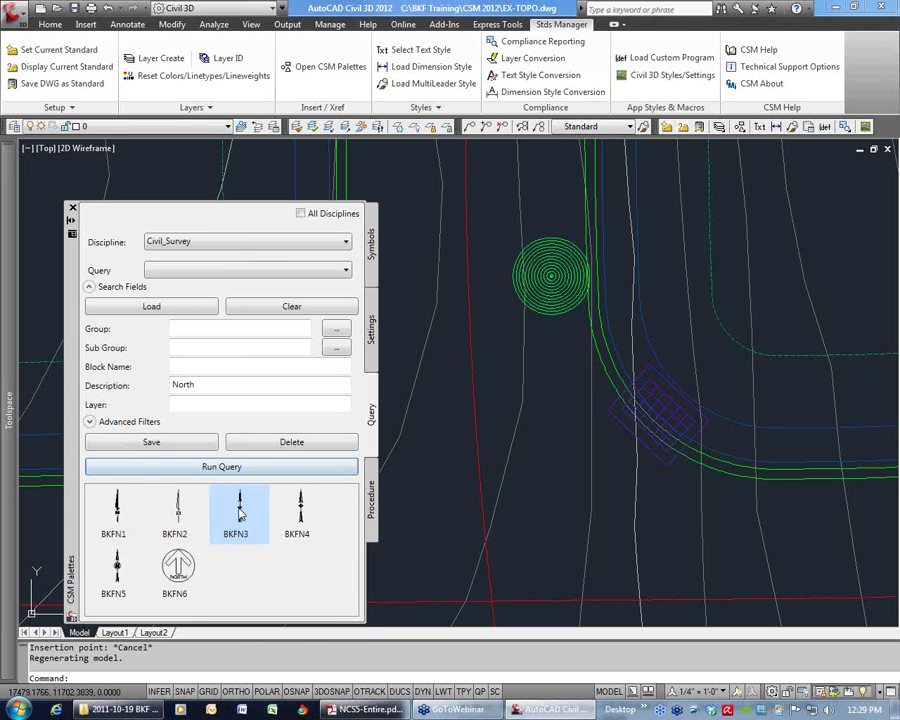
- Insert the BKFN3 north arrow in the roadway beside the manhole symbol at the default rotation of 0
left_click(233, 512)
left_click(480, 290)
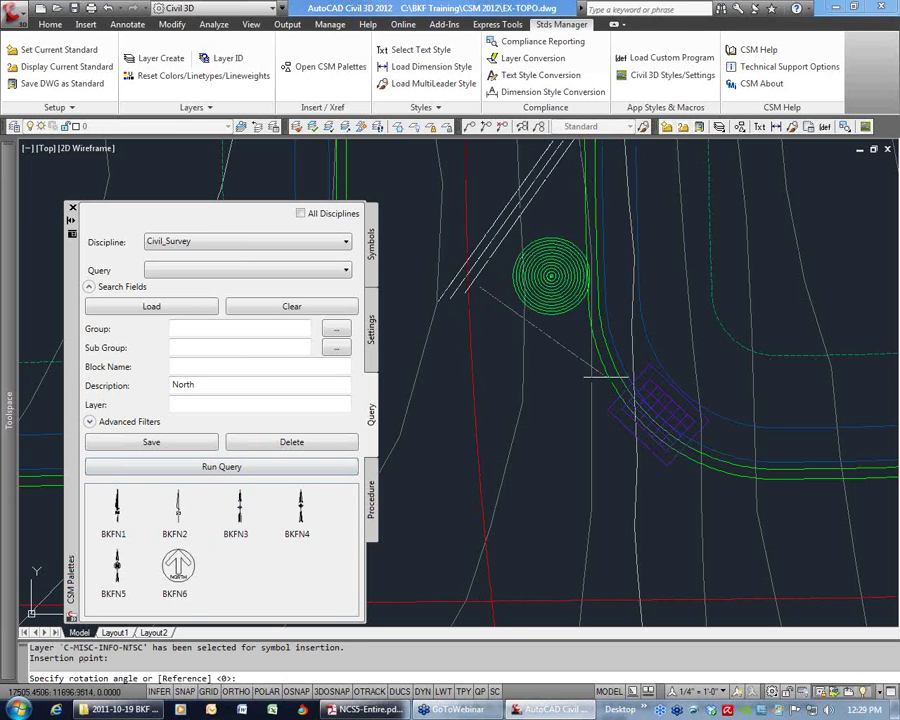
right_click(626, 365)
left_click(678, 376)
key("Escape")
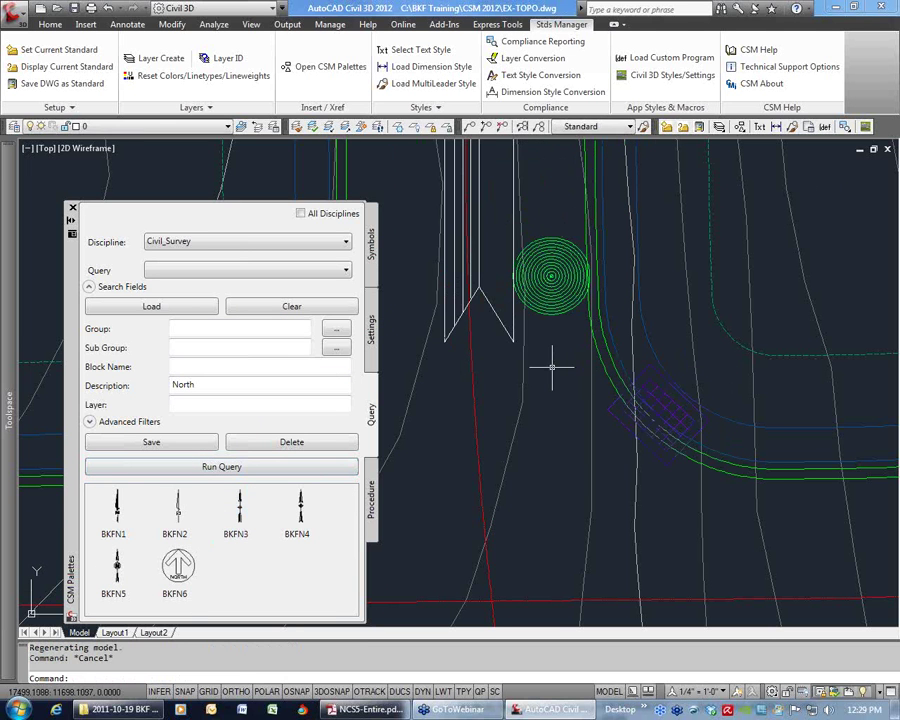
scroll(552, 366, "down", 10)
scroll(588, 328, "up", 3)
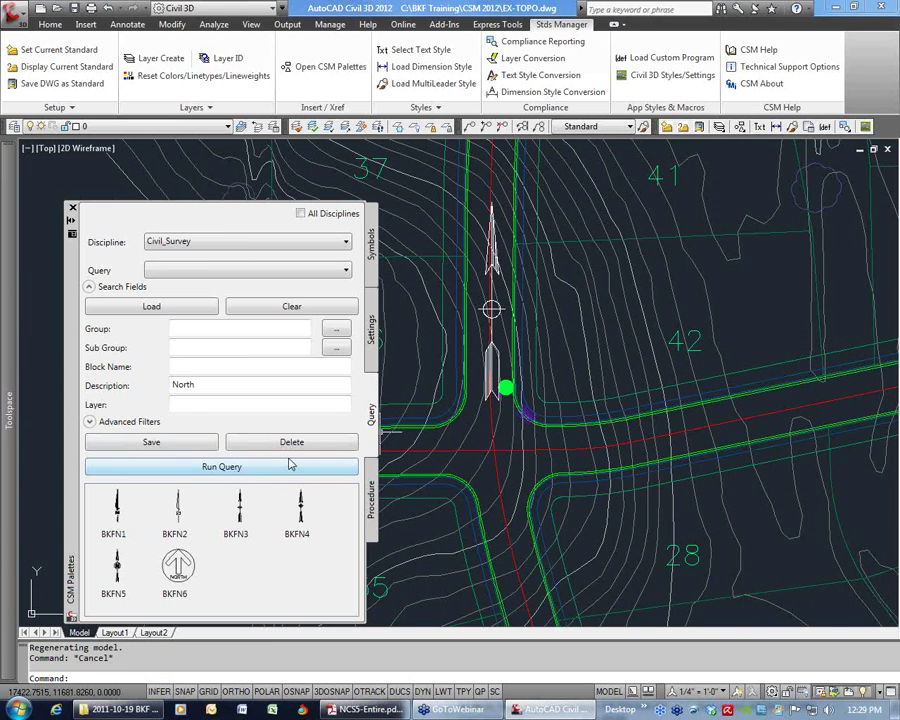
- Return to browsing symbols by group and display the BKF North Arrows group
left_click(343, 271)
left_click(343, 272)
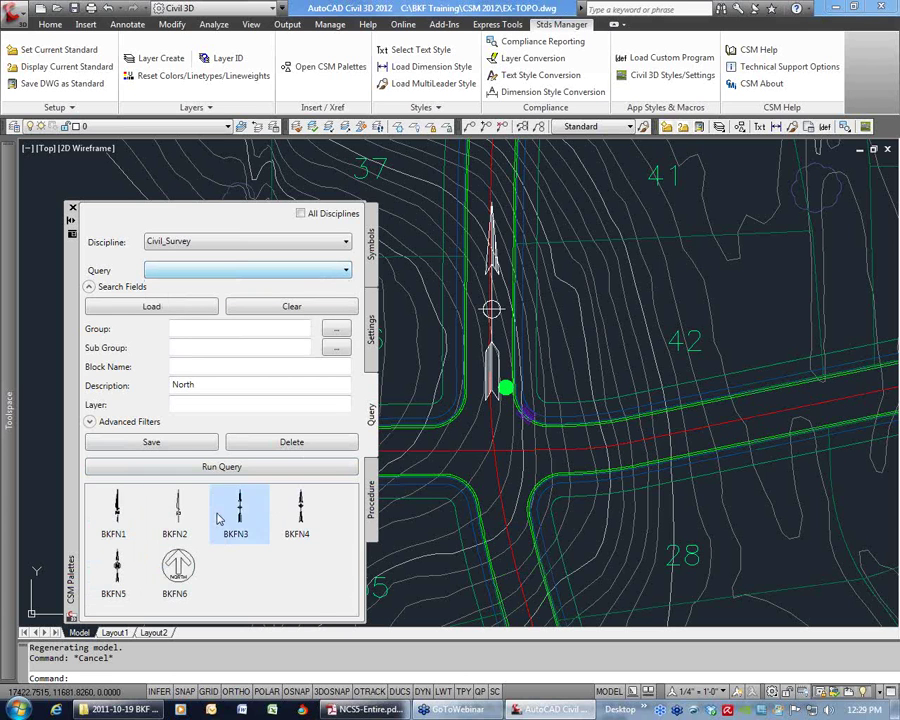
left_click(371, 246)
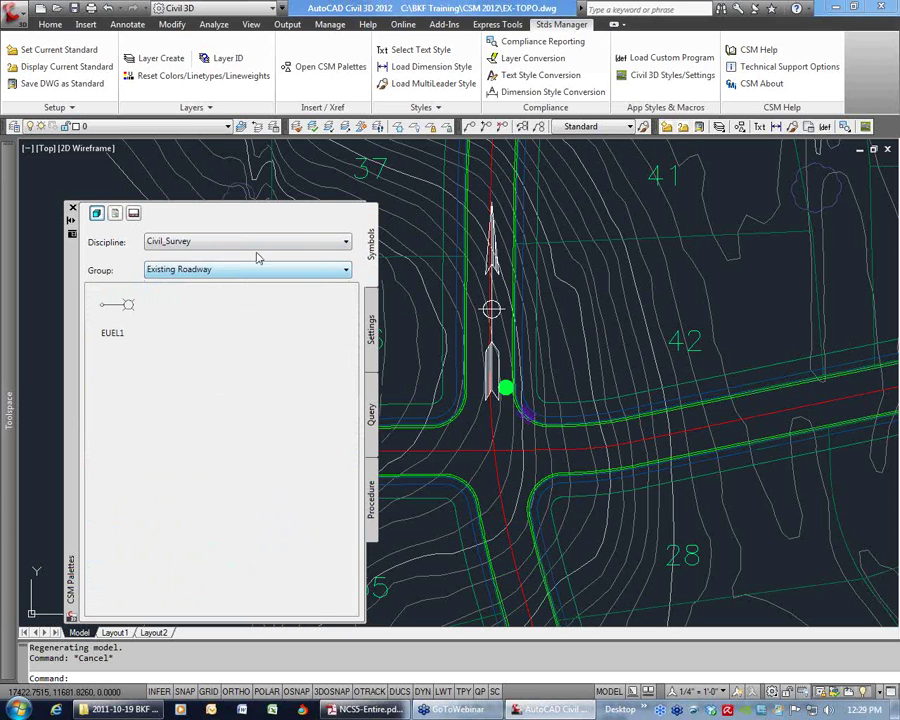
left_click(234, 271)
scroll(240, 362, "up", 1)
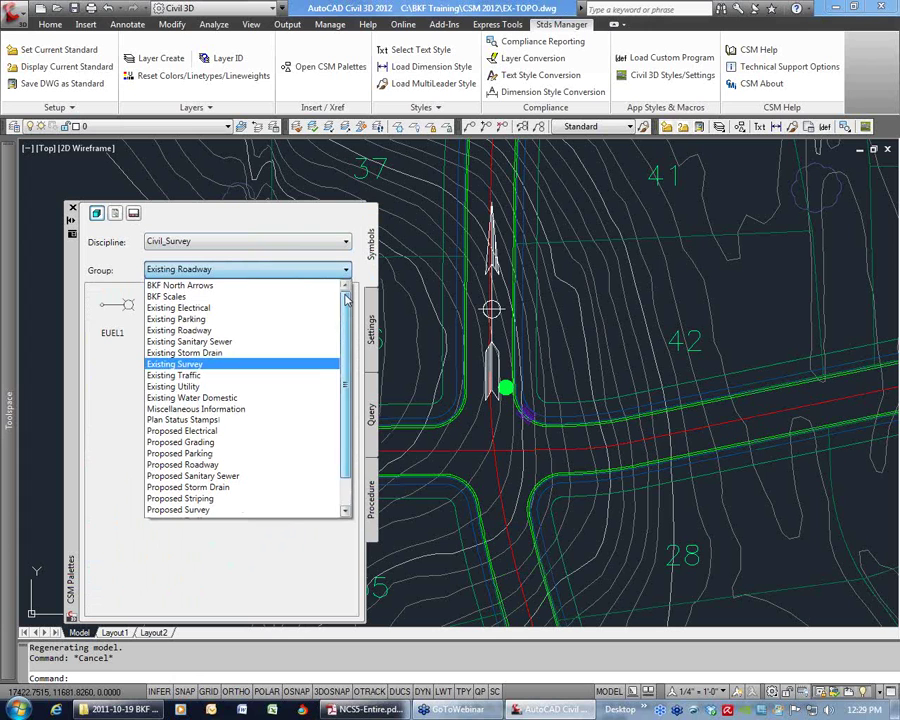
left_click(188, 287)
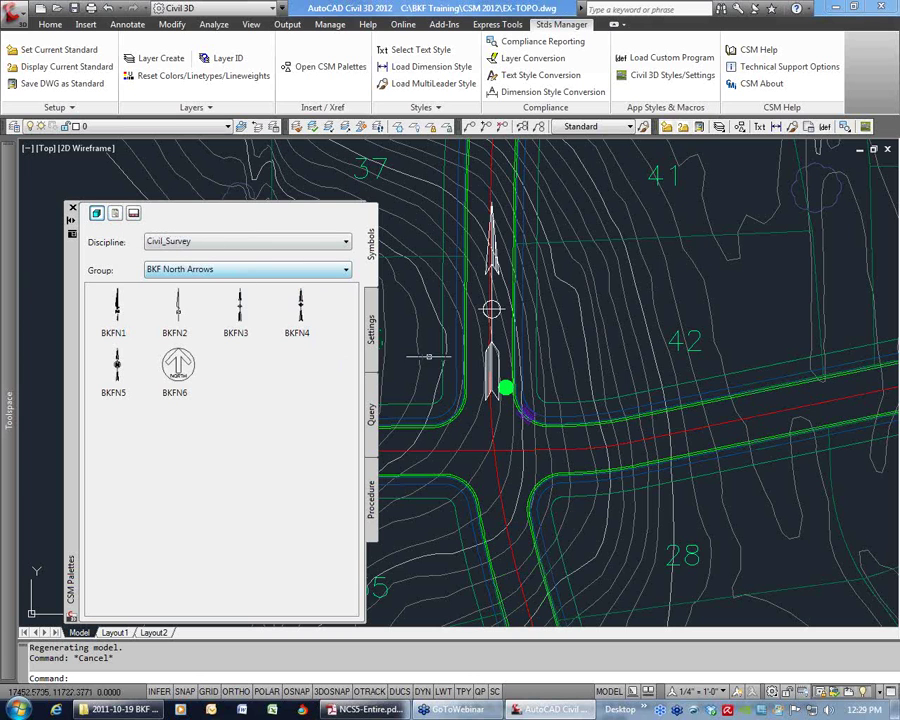
- Check which layers the inserted north arrow and manhole symbols are on, and clear the selection
scroll(541, 308, "down", 5)
scroll(541, 308, "up", 5)
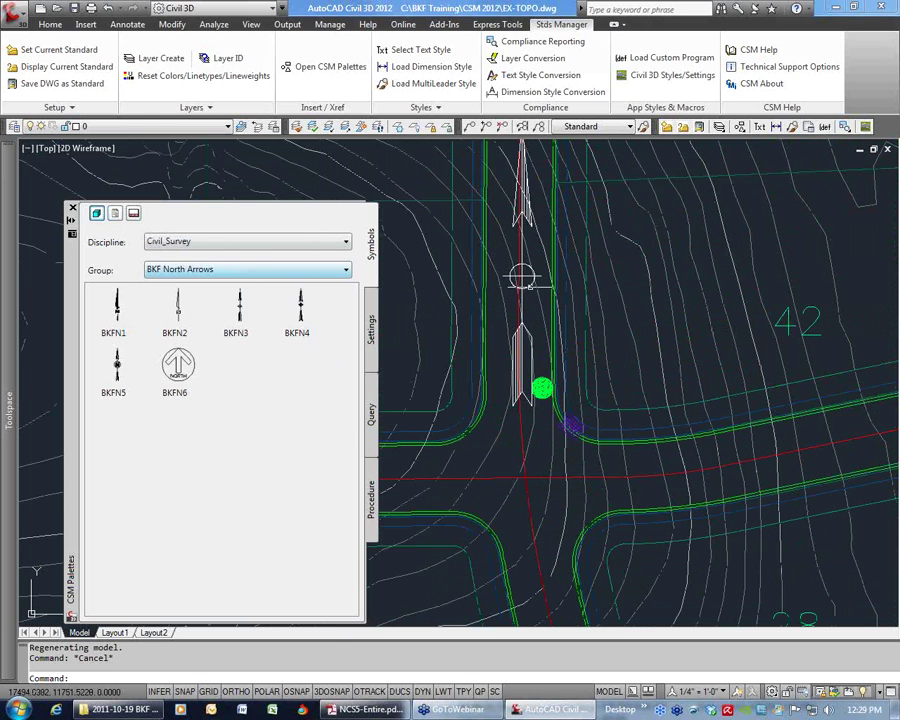
left_click(524, 271)
left_click(522, 275)
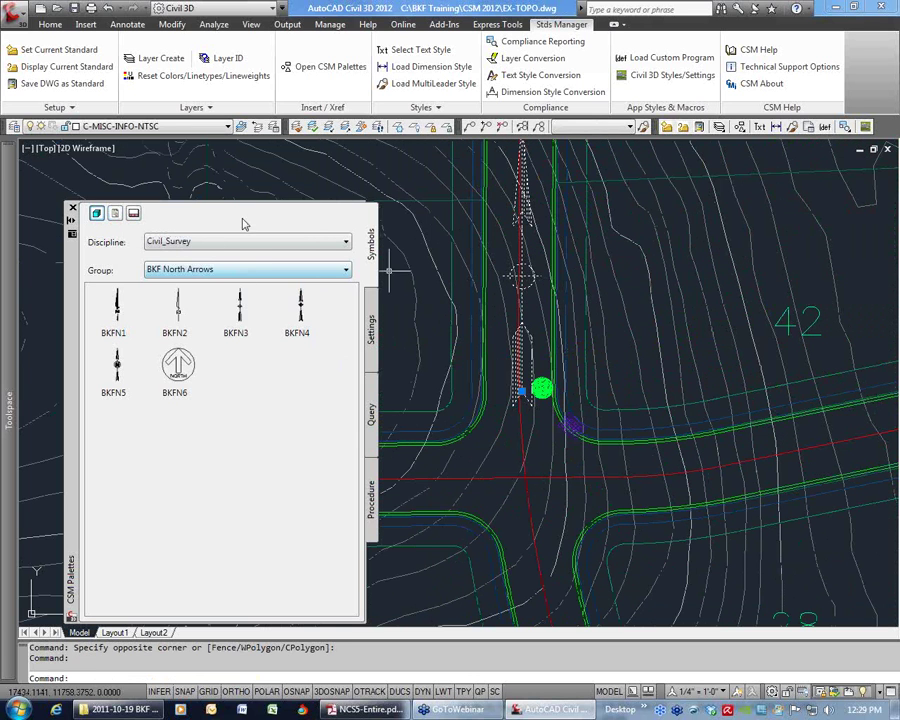
key("Escape")
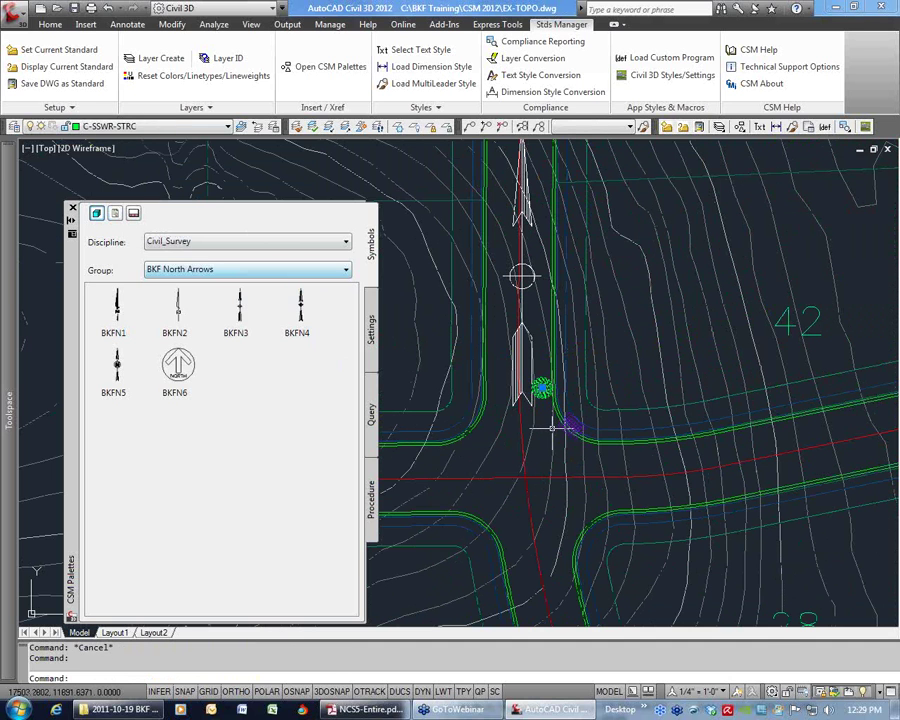
key("Escape")
- Examine the available annotation scales, keeping the current one, and view the whole site drawing
left_click(715, 692)
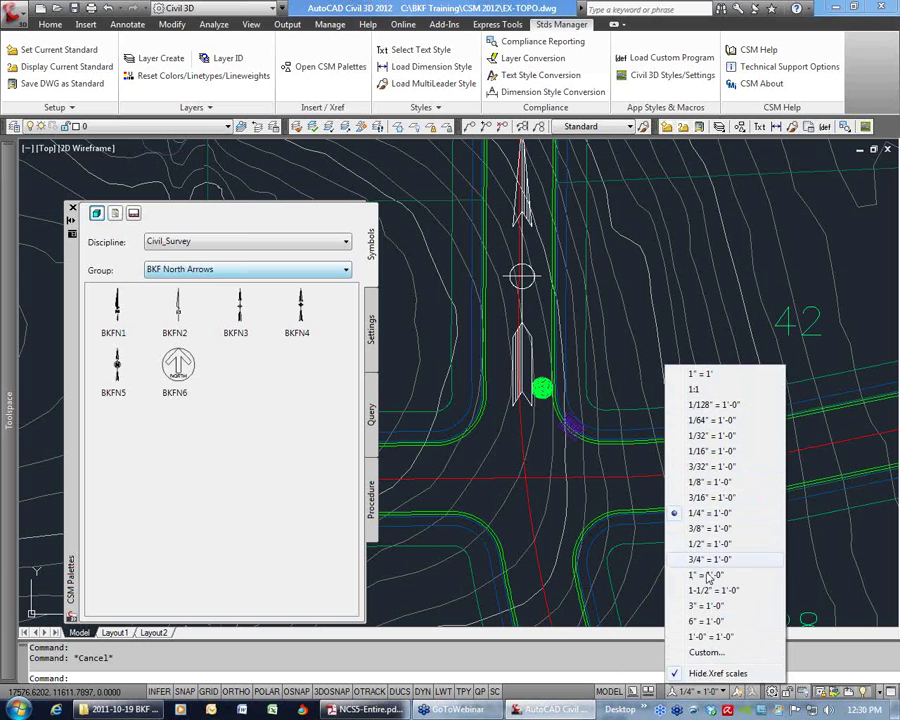
left_click(614, 395)
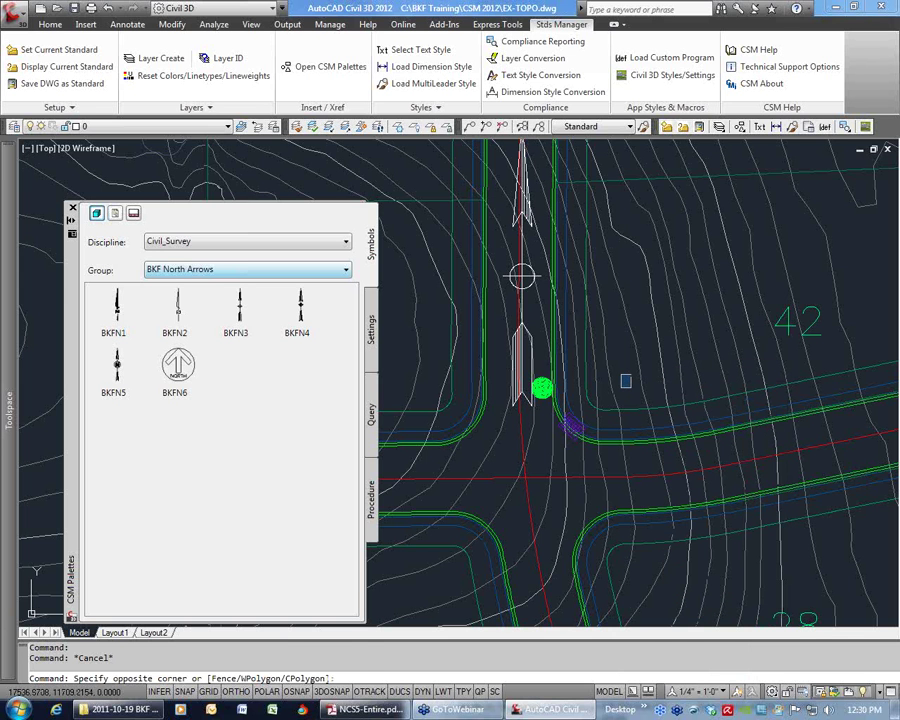
key("Escape")
scroll(635, 368, "down", 10)
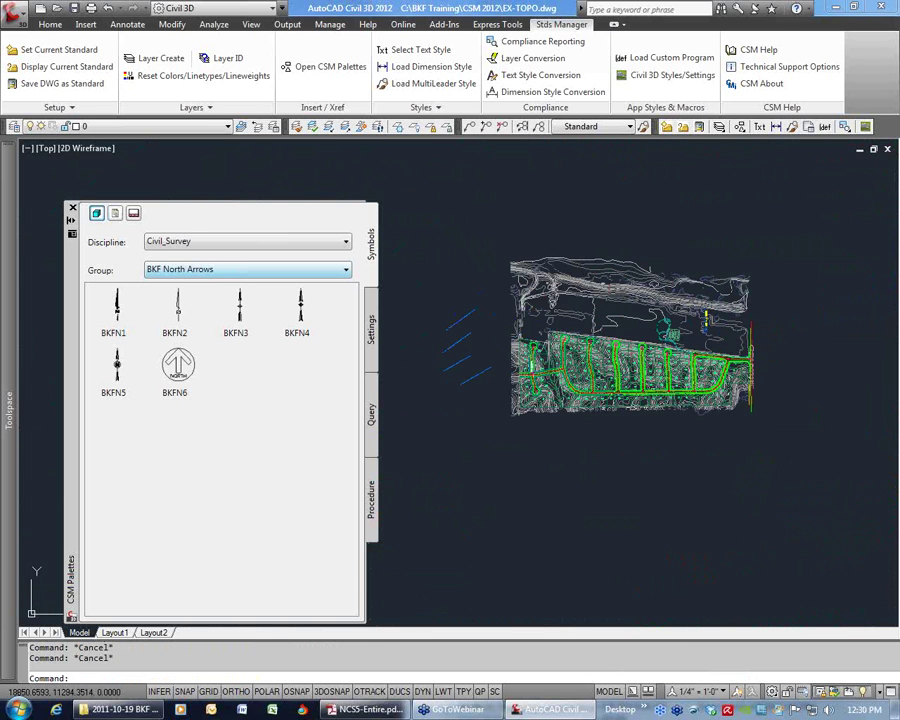
- Reopen the CSM palettes, switch to details, and insert Proposed Storm Drain detail C-SD003 below the site plan at scale 1
left_click(72, 208)
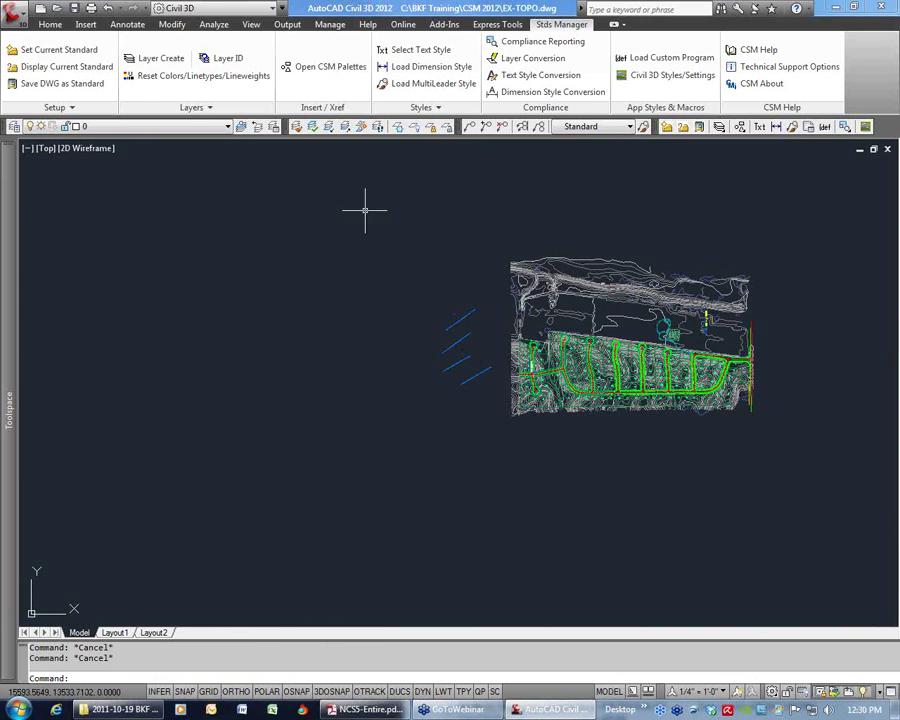
left_click(323, 66)
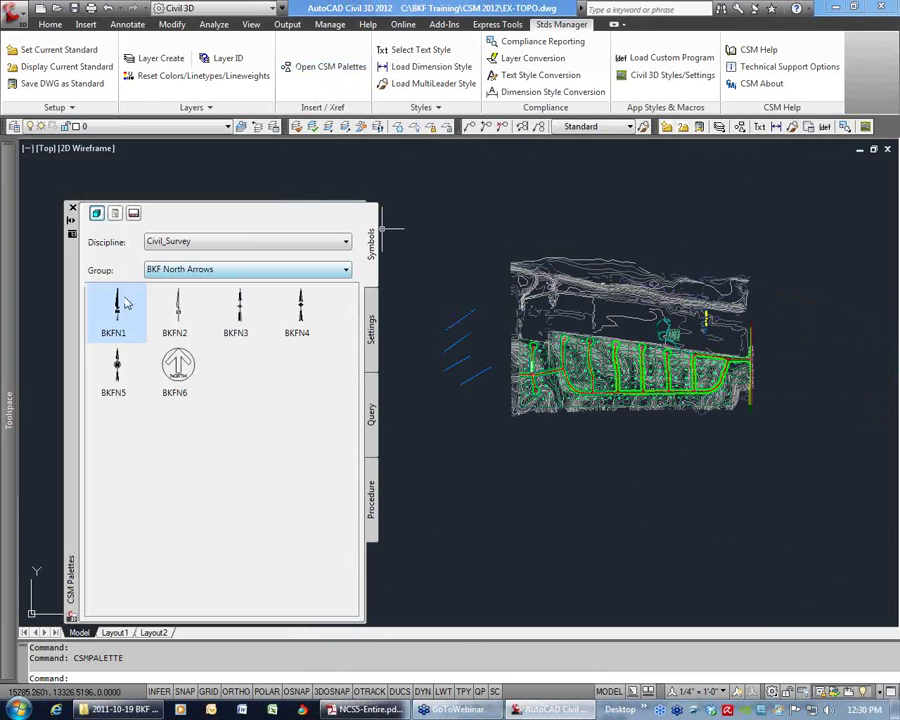
left_click(115, 213)
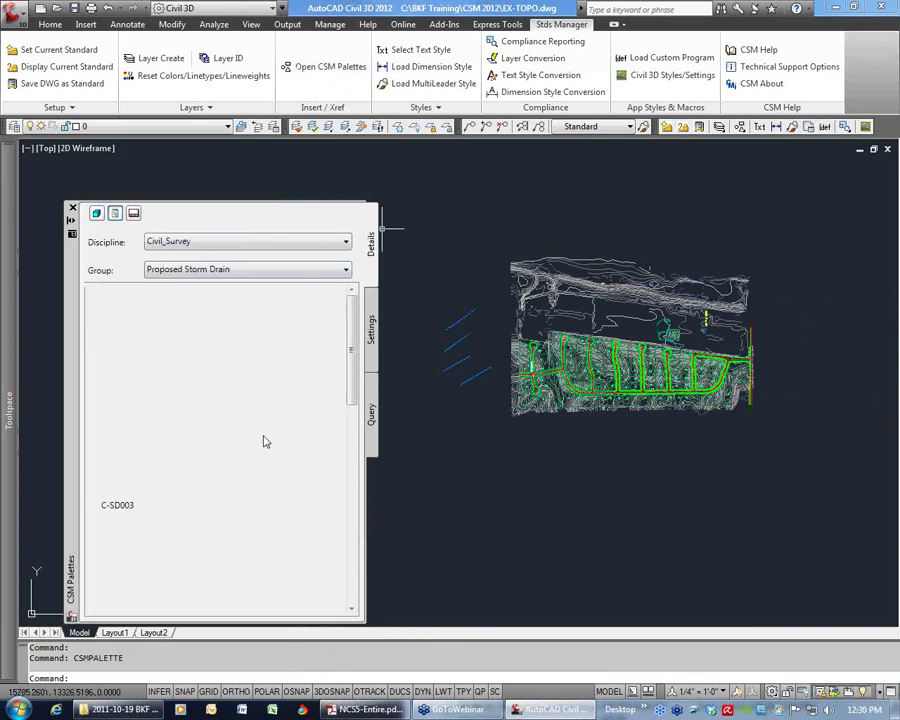
left_click(265, 441)
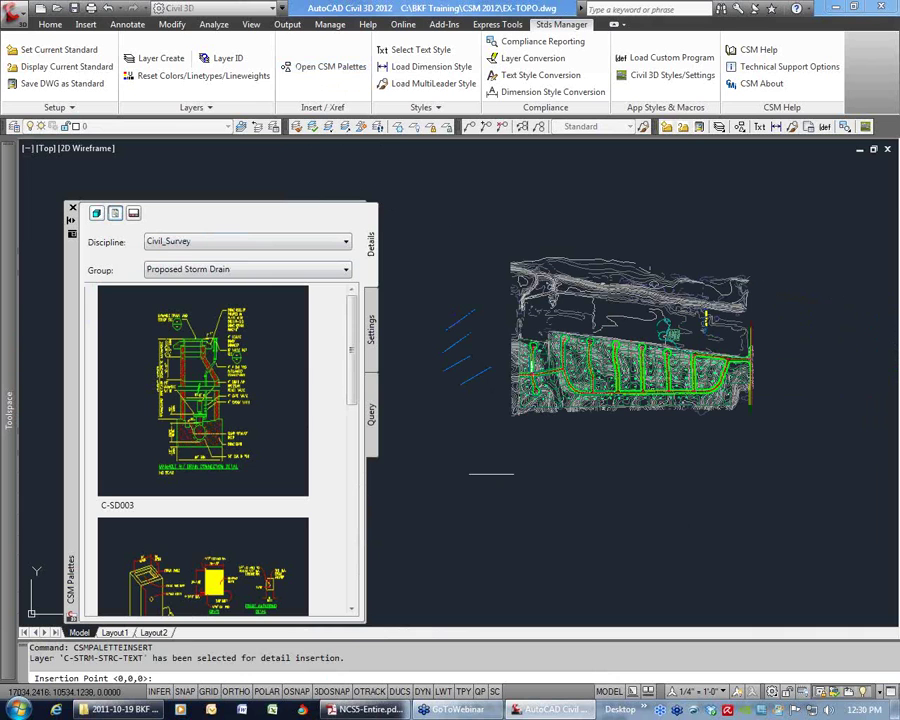
left_click(514, 485)
key("Return")
key("Return")
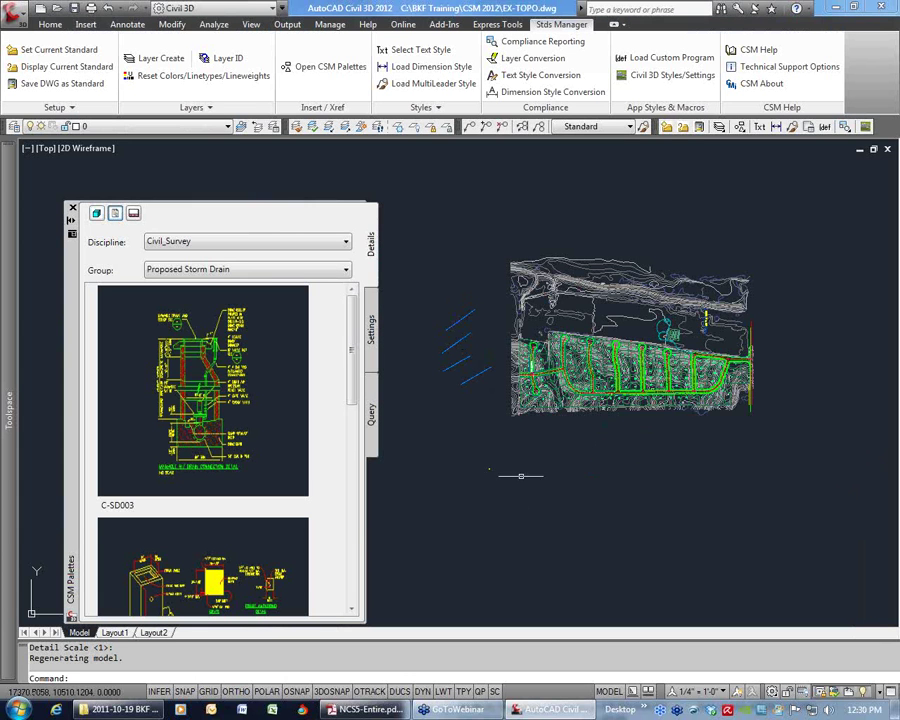
scroll(482, 468, "up", 15)
scroll(506, 468, "up", 6)
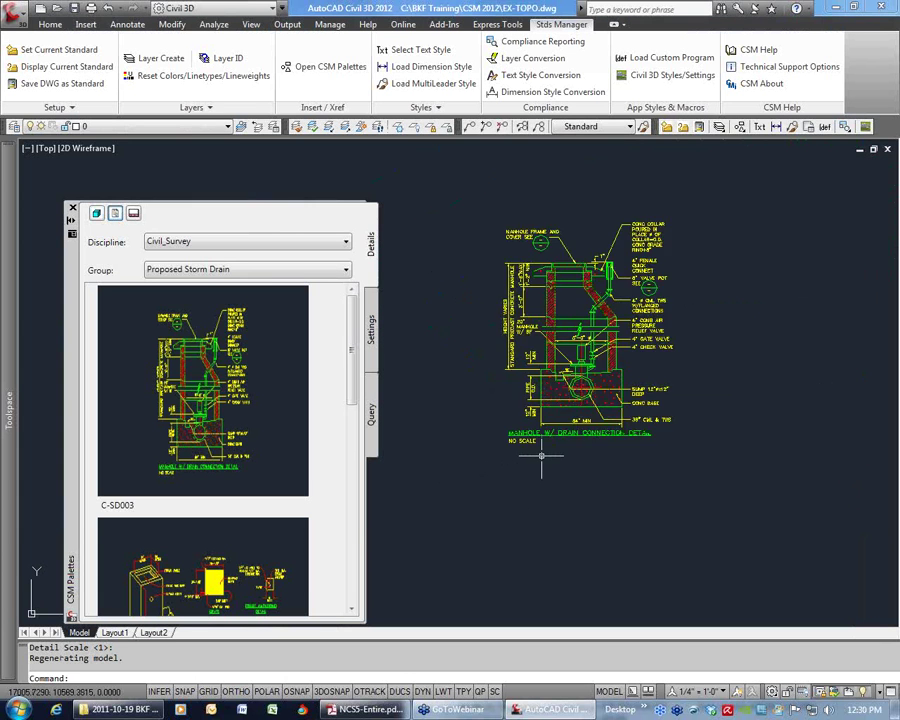
- Examine the display, creation type and query options available for details
left_click_drag(352, 355, 355, 318)
left_click(372, 328)
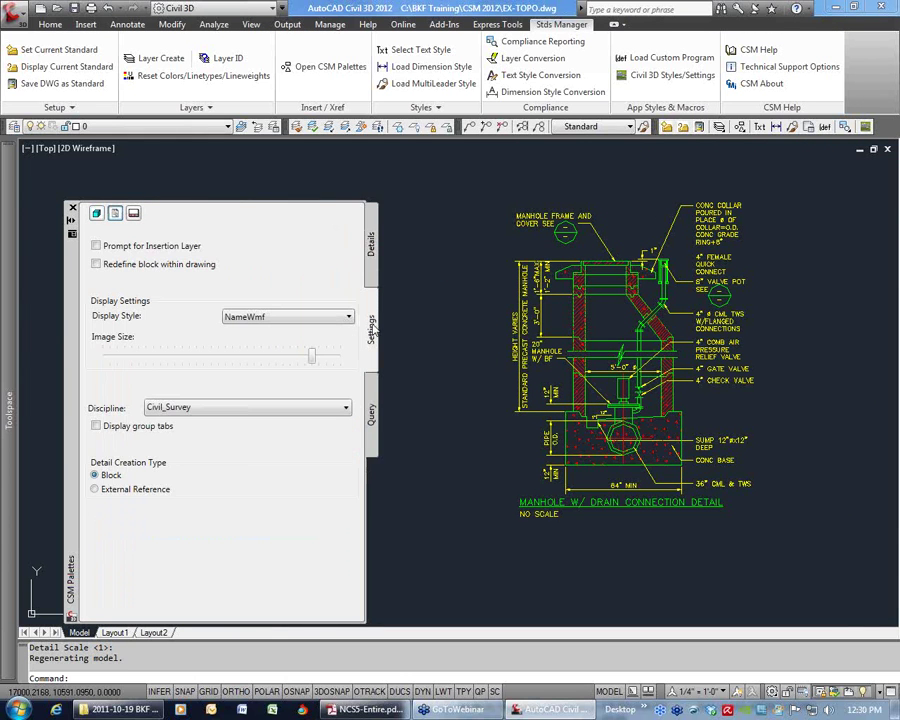
left_click(372, 413)
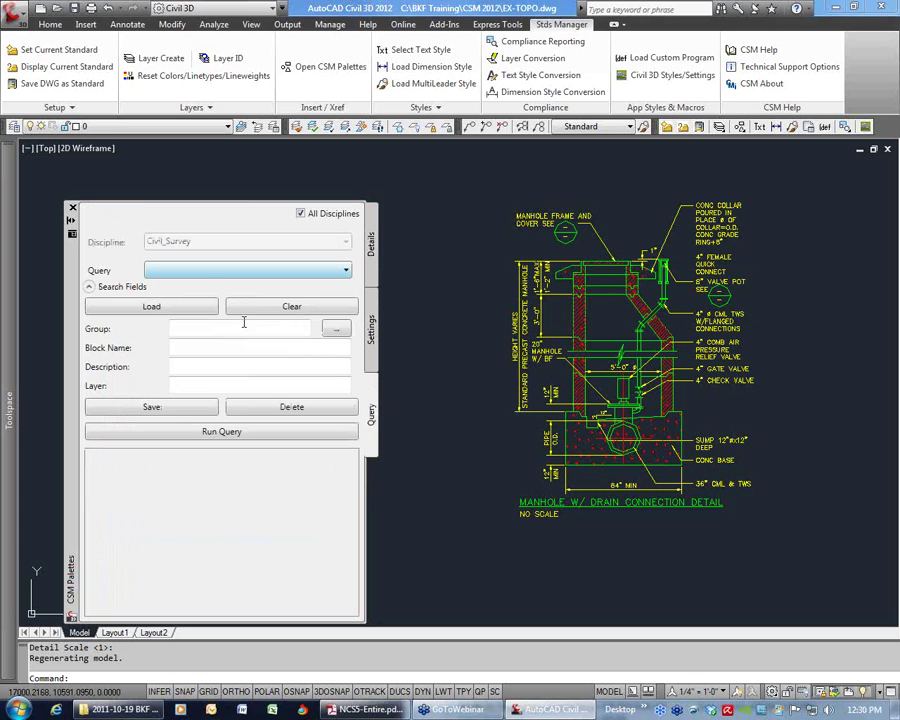
left_click(206, 368)
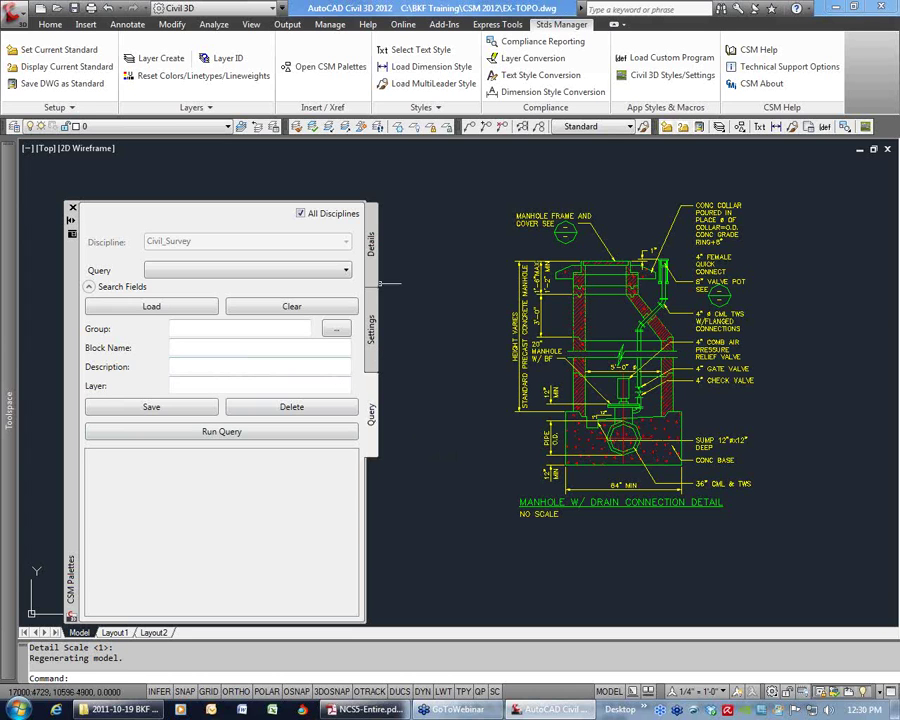
left_click(372, 332)
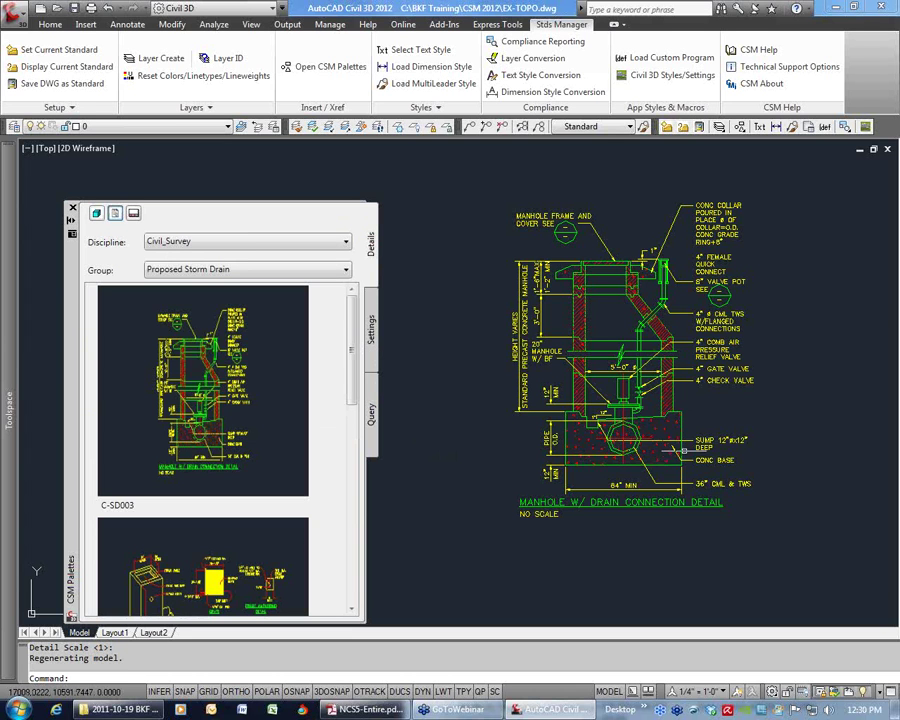
- Close the CSM palettes, leaving the inserted detail in view
scroll(777, 425, "down", 6)
middle_click_drag(783, 426, 604, 391)
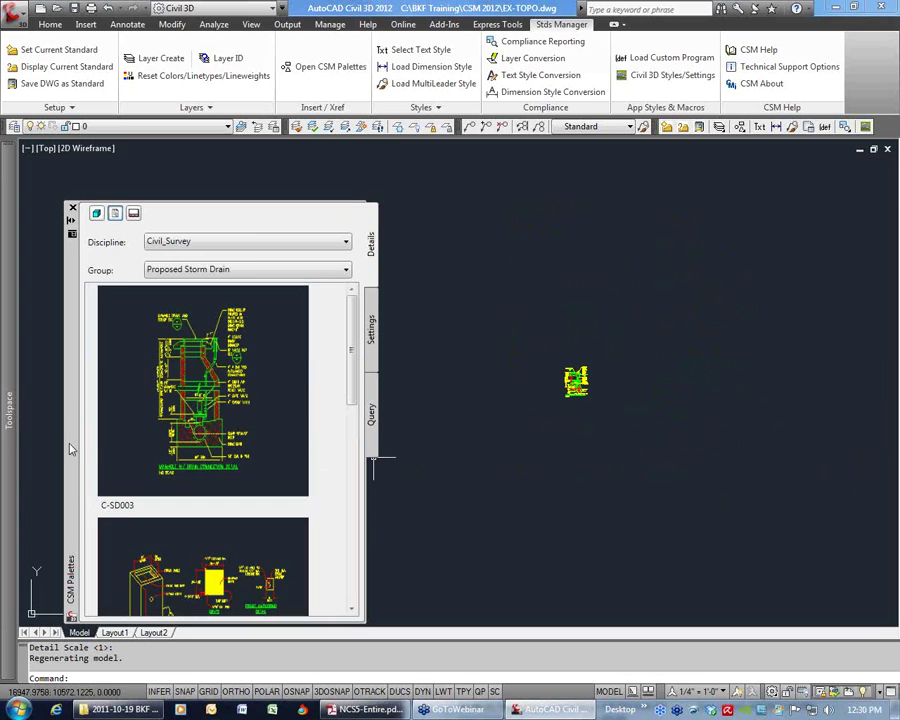
left_click_drag(70, 446, 67, 397)
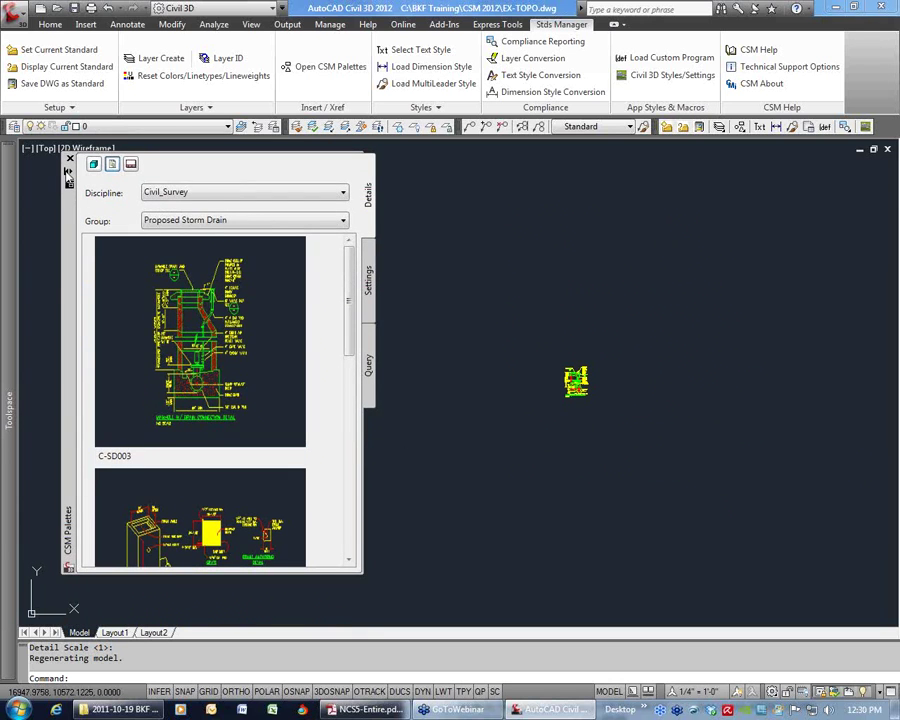
left_click(69, 160)
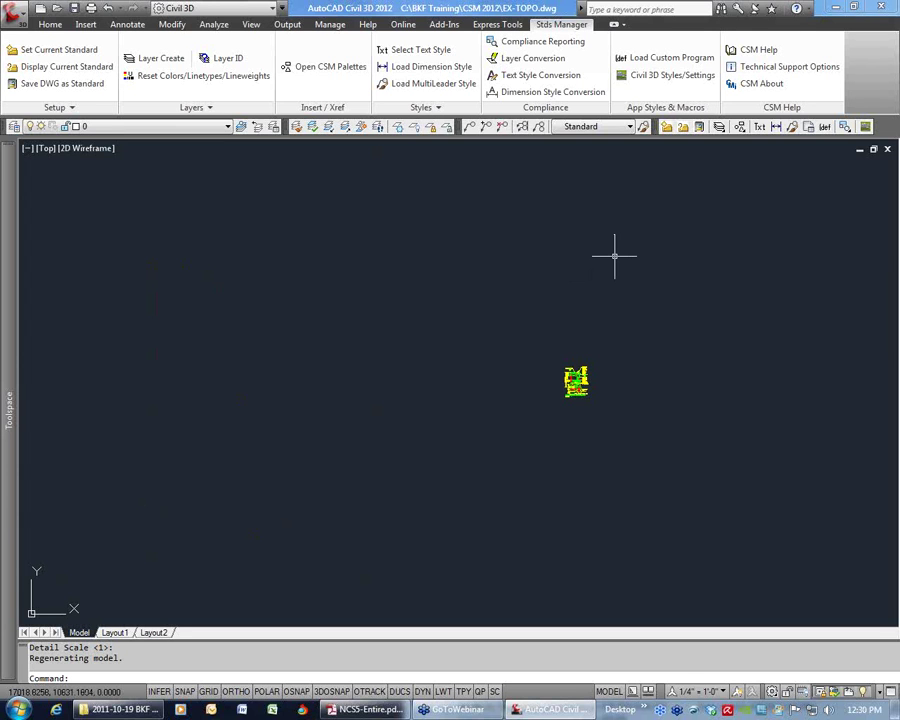
left_click(567, 217)
left_click(416, 216)
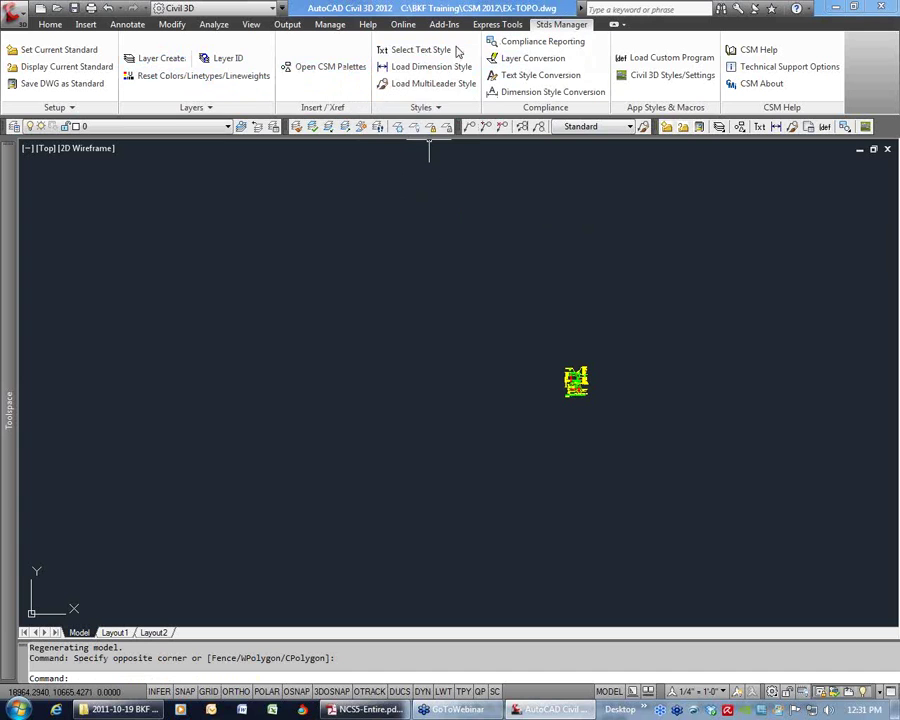
left_click(436, 107)
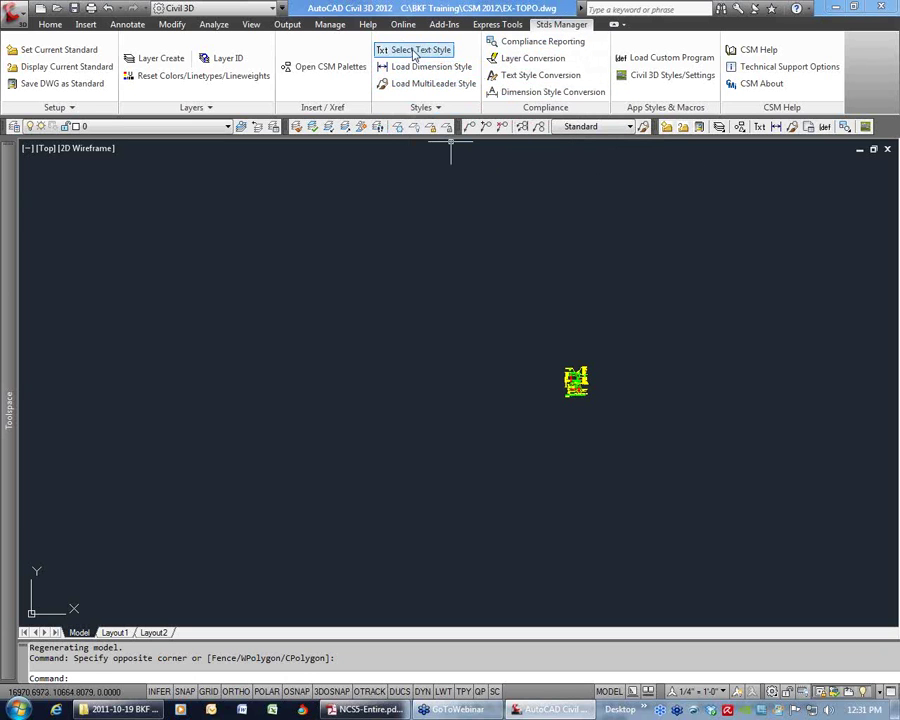
- Start selecting a standard text style for the Civil_Survey discipline and examine styles R050 in group R and L100 in group L
left_click(418, 53)
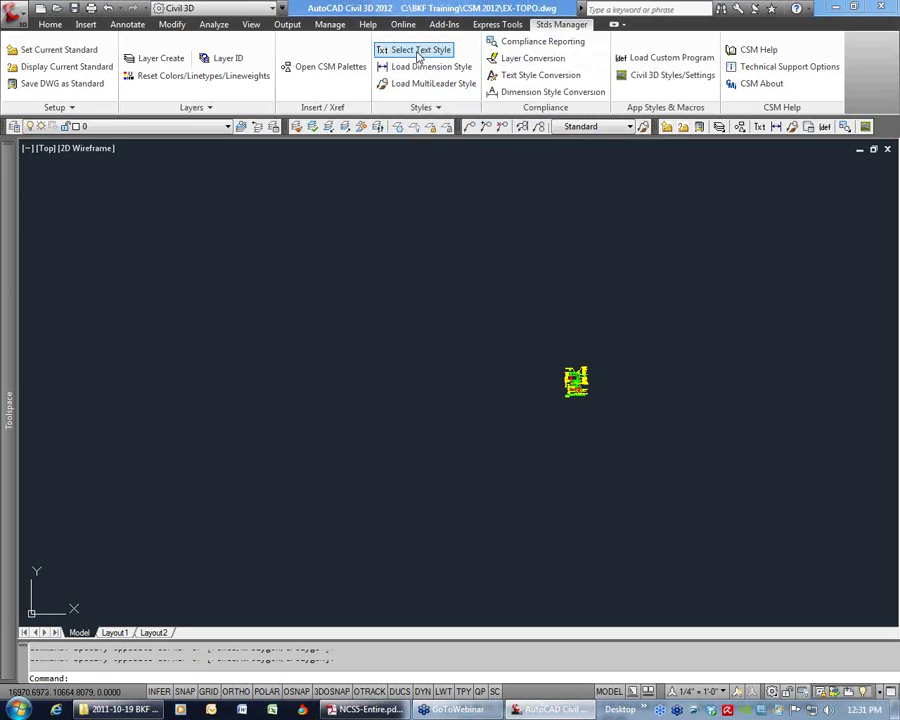
left_click_drag(310, 160, 438, 138)
left_click(424, 181)
left_click(362, 195)
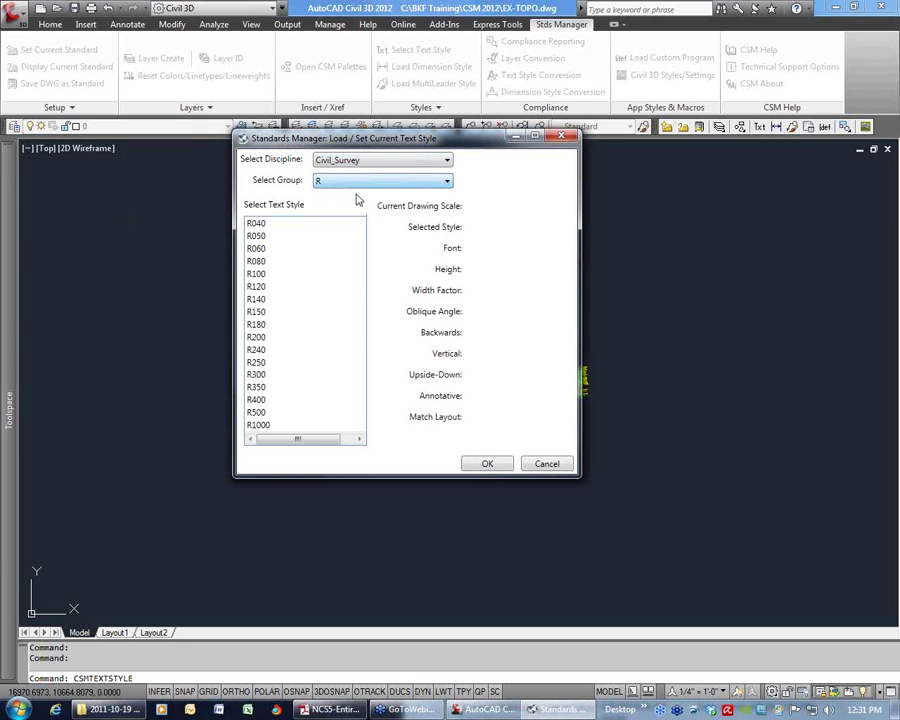
left_click(284, 237)
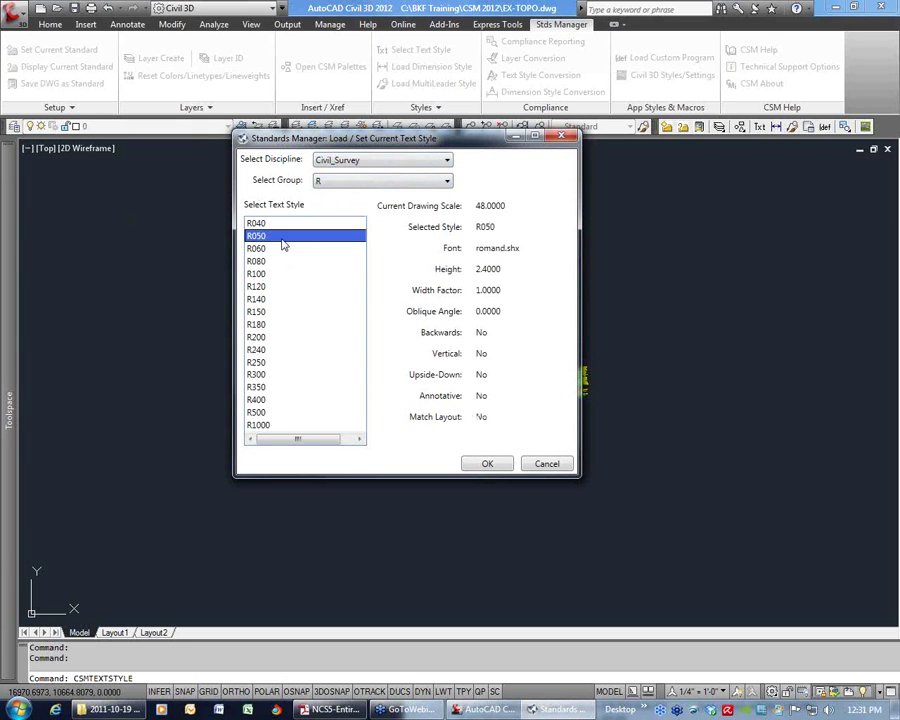
left_click(353, 181)
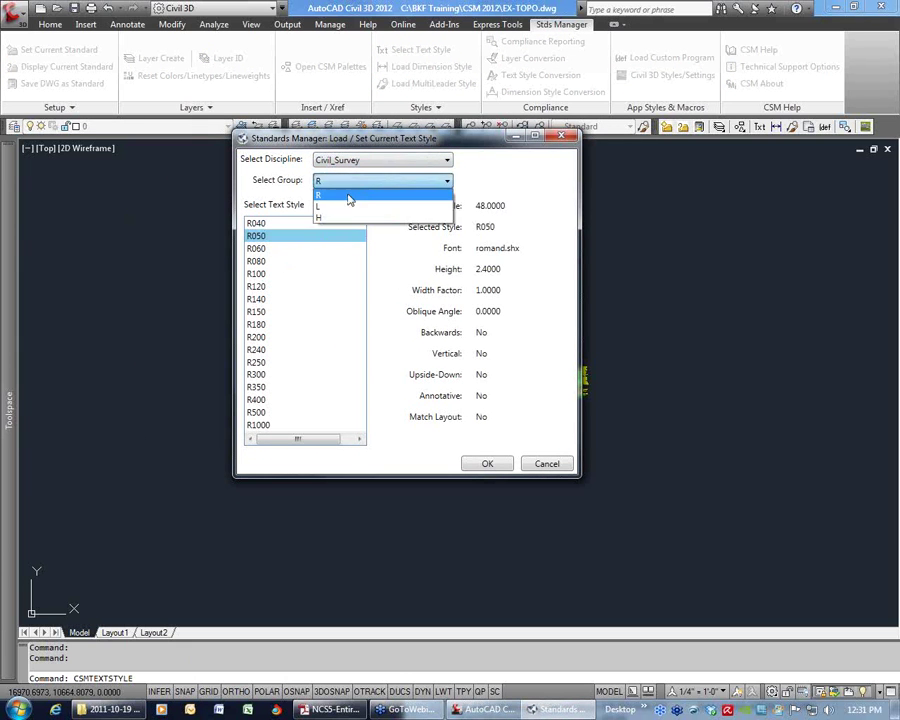
left_click(345, 207)
left_click(258, 274)
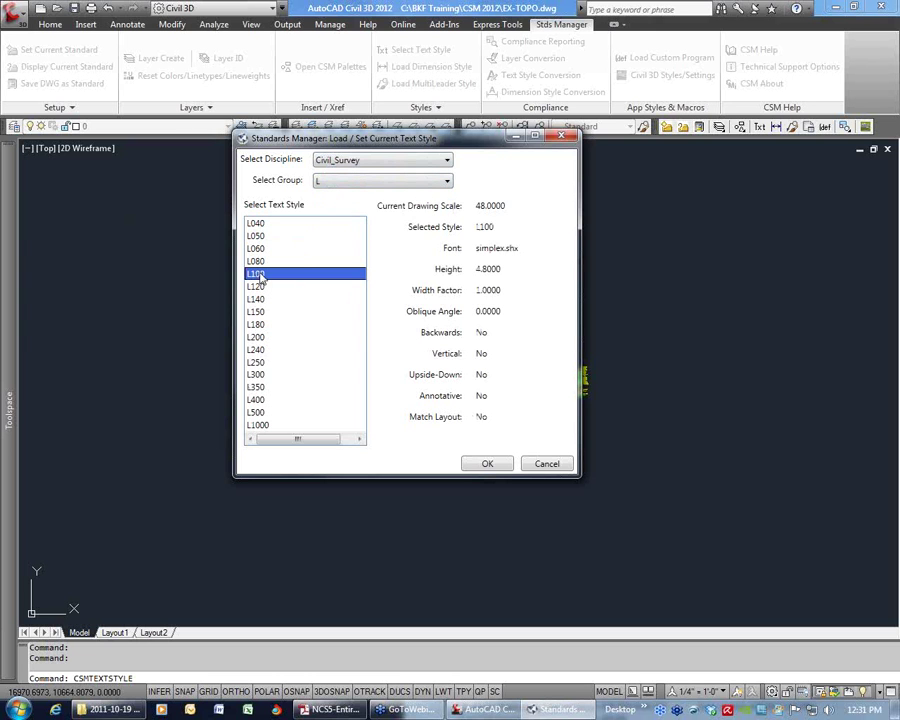
- Switch to text style group H, preview H080, and load H050 as the current text style
left_click(350, 182)
left_click(335, 217)
left_click(266, 259)
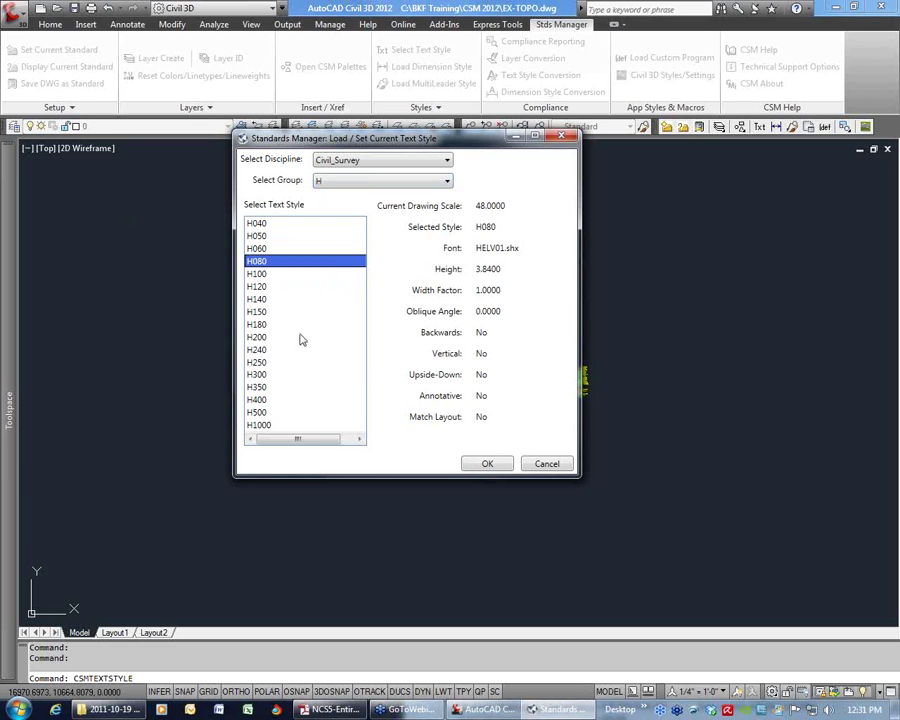
left_click(257, 236)
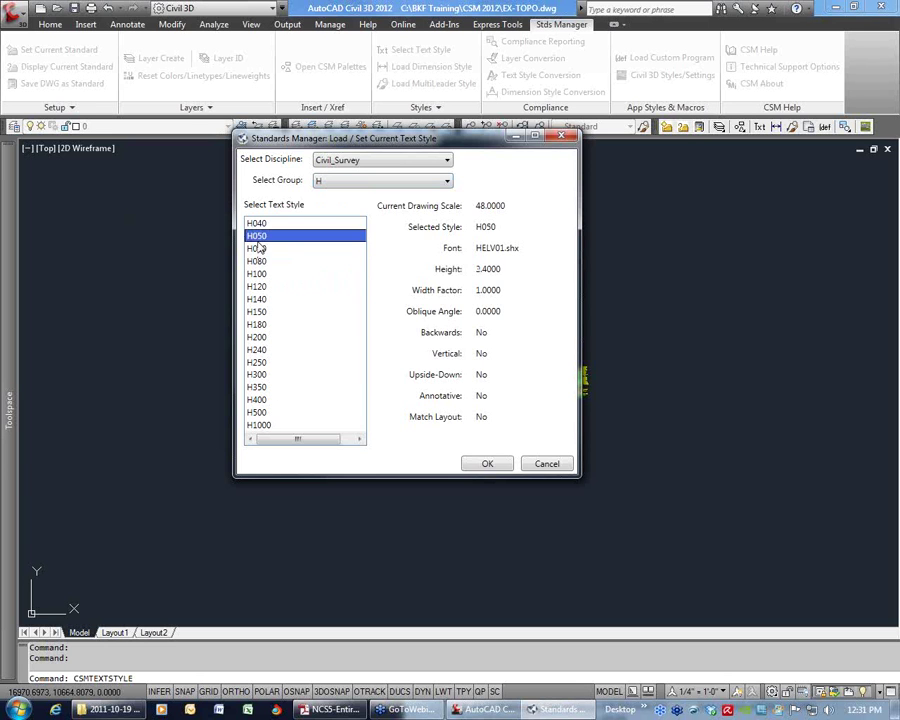
left_click(487, 464)
- Check the font and height settings of text style H050 in the drawing's own text style definitions
type("st")
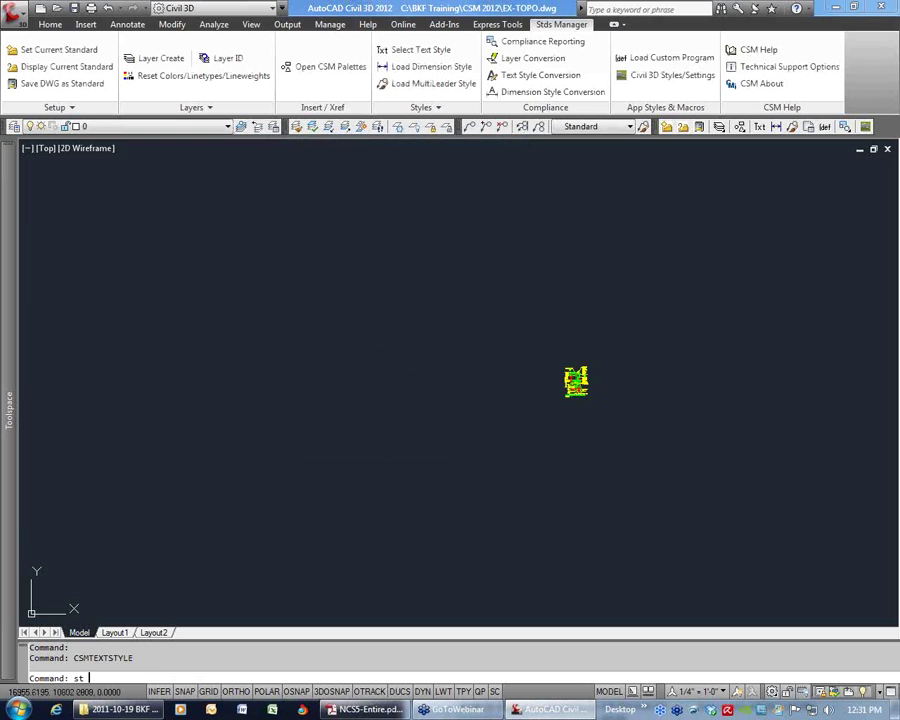
key("Return")
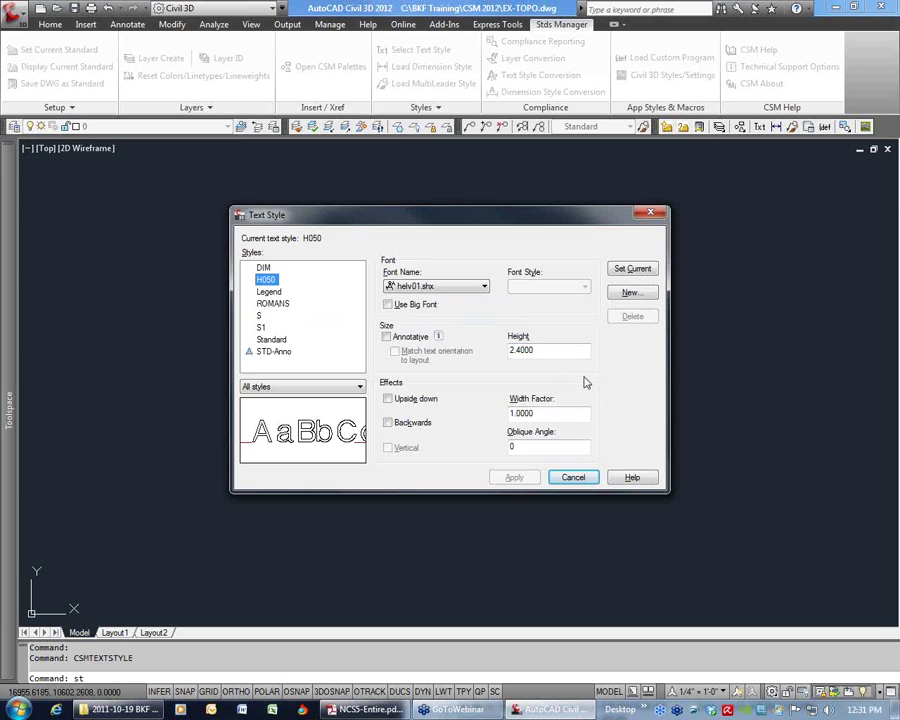
left_click(573, 477)
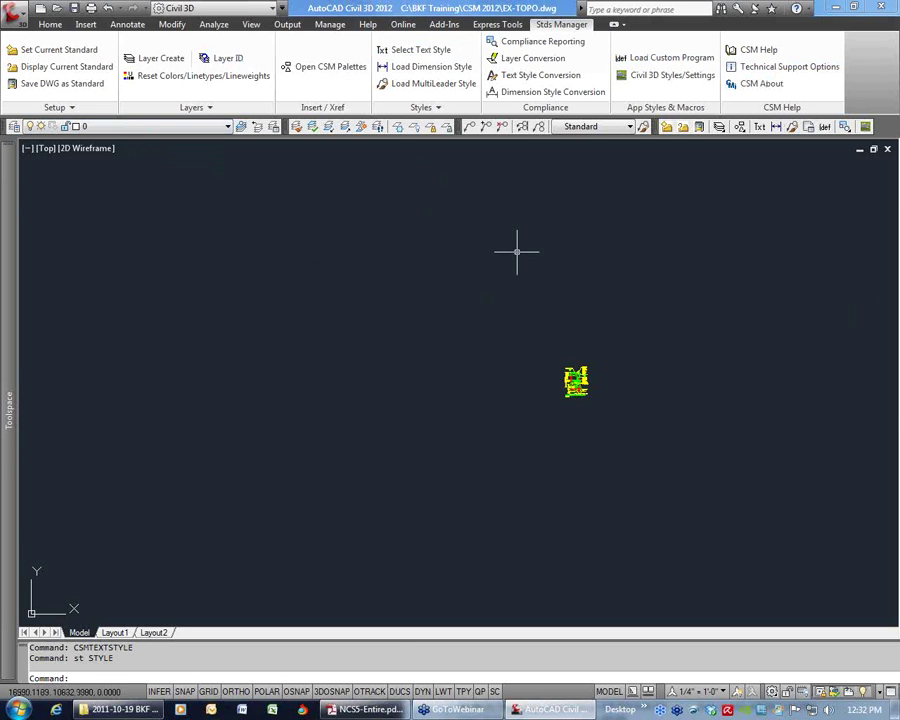
- Switch to the desktop, launch CMI Standards Administration, and load the BKF_NCS standards database
left_click(836, 8)
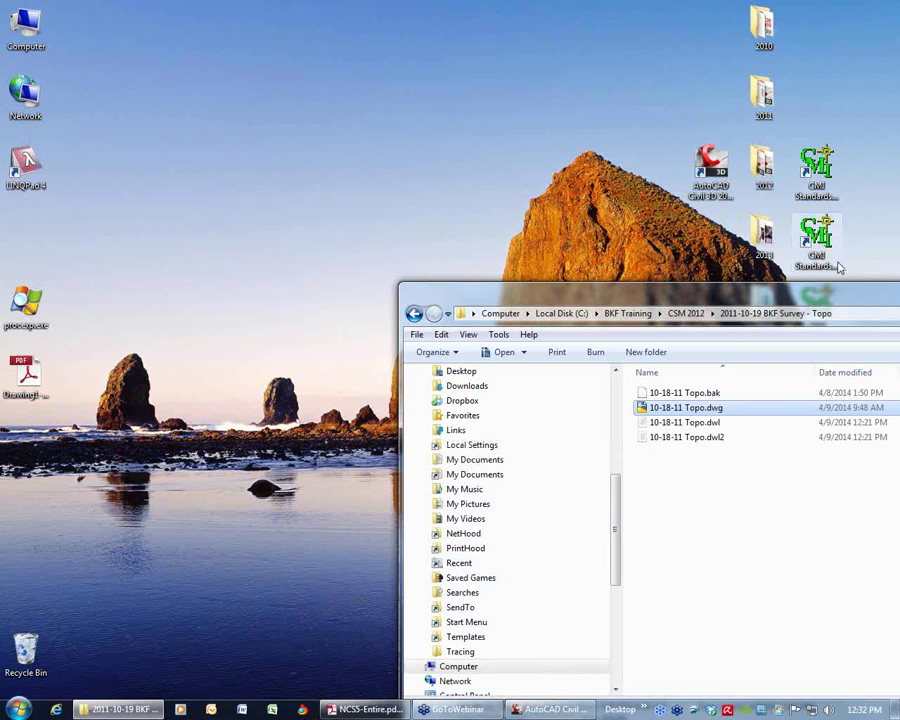
left_click_drag(838, 297, 470, 207)
left_click(813, 202)
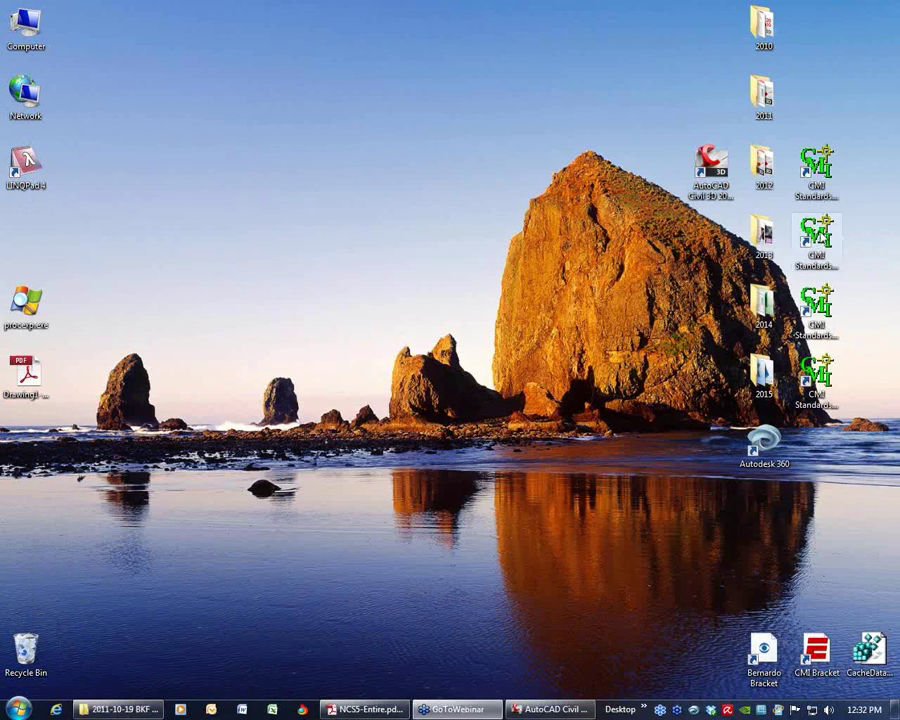
double_click(818, 178)
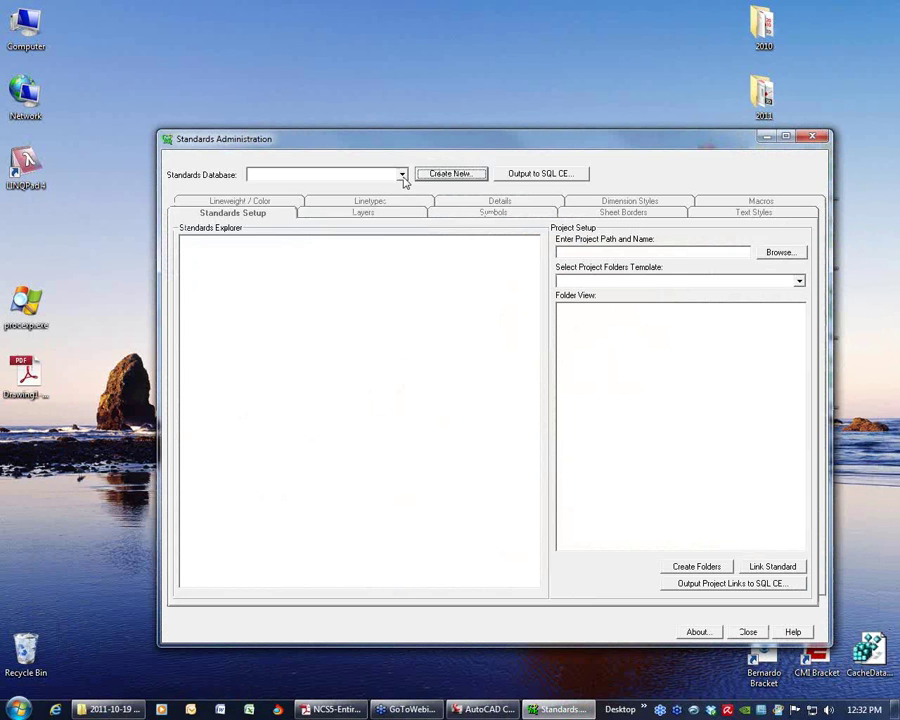
left_click(401, 175)
left_click(283, 210)
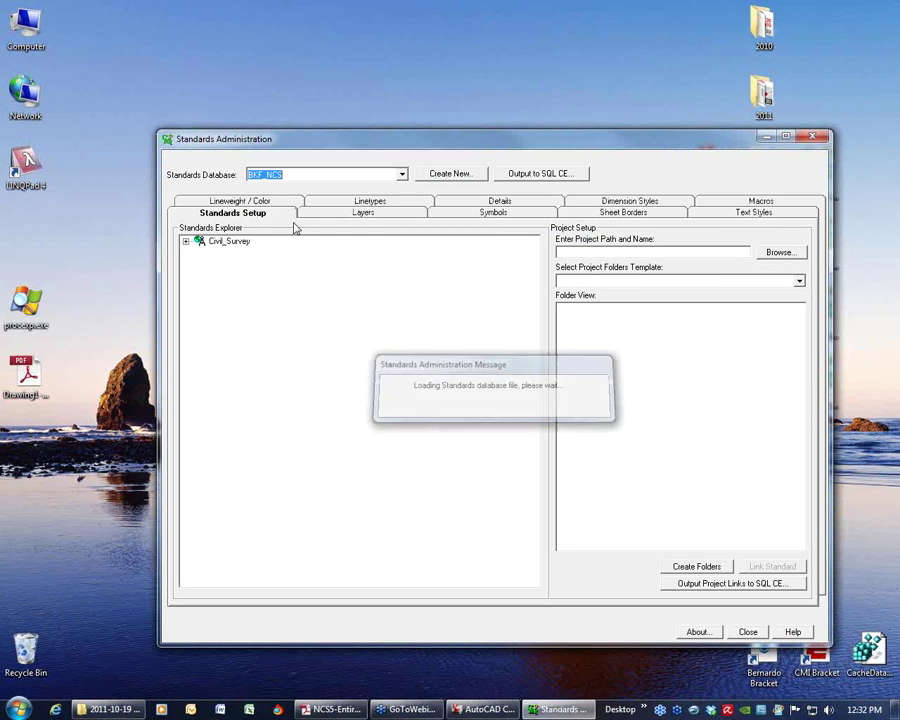
- View the sheet borders, then examine the Civil_Survey details in the Proposed Storm Drain group
left_click_drag(537, 149, 460, 86)
left_click(552, 151)
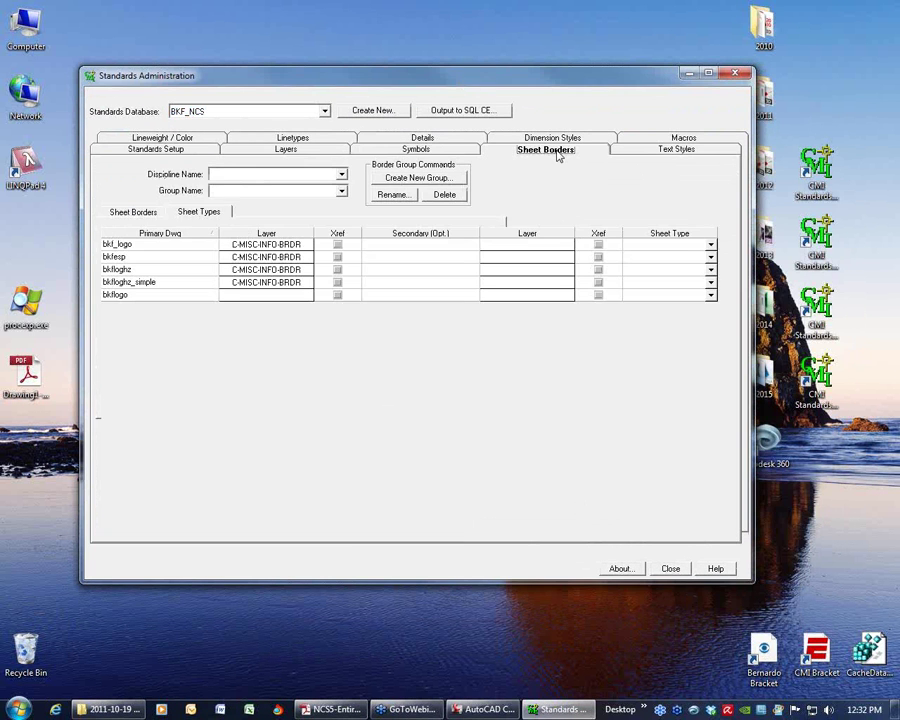
left_click(465, 140)
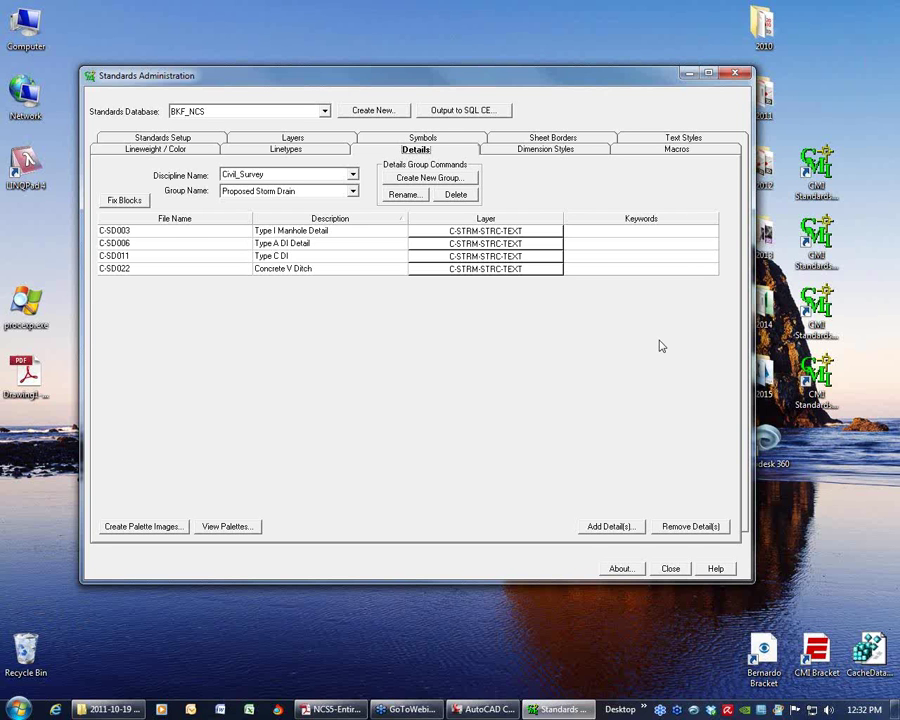
- Return to AutoCAD Civil 3D and examine the inserted manhole detail, then the whole site plan
left_click(485, 709)
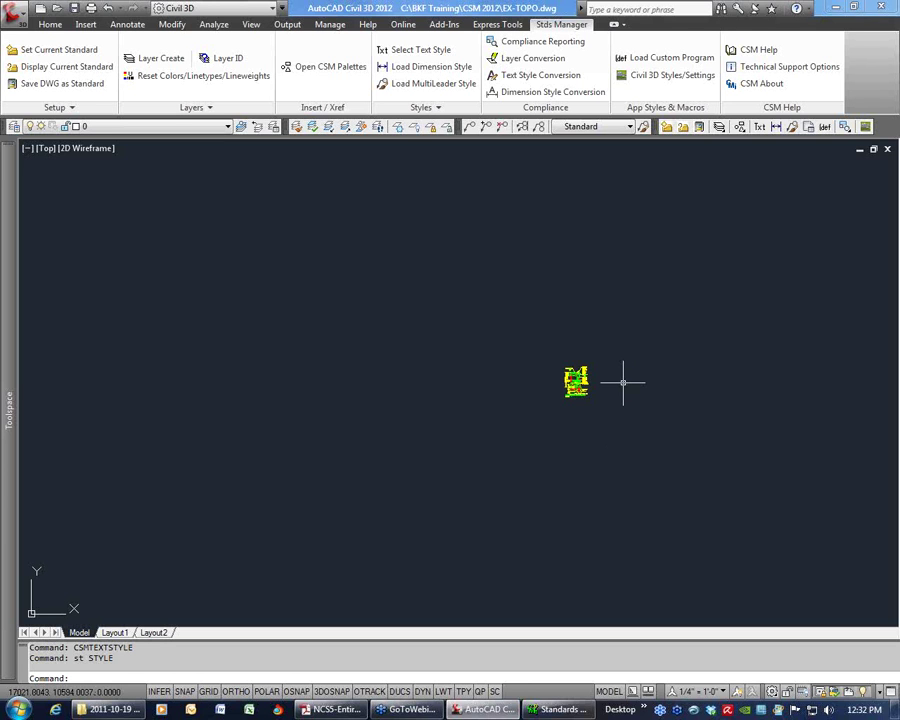
scroll(604, 382, "up", 6)
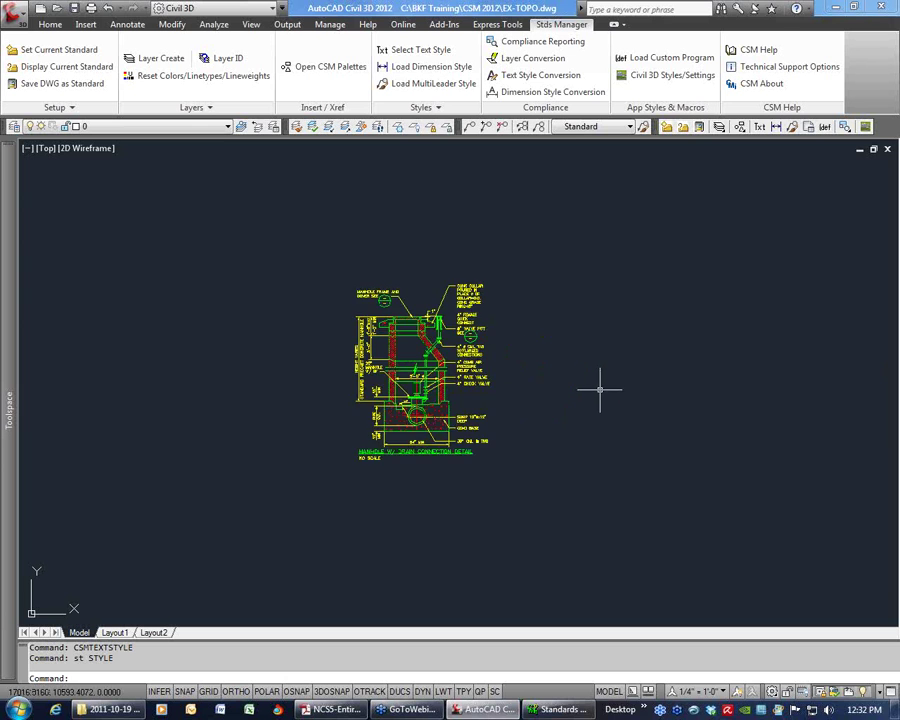
scroll(522, 403, "up", 2)
middle_click_drag(520, 406, 651, 390)
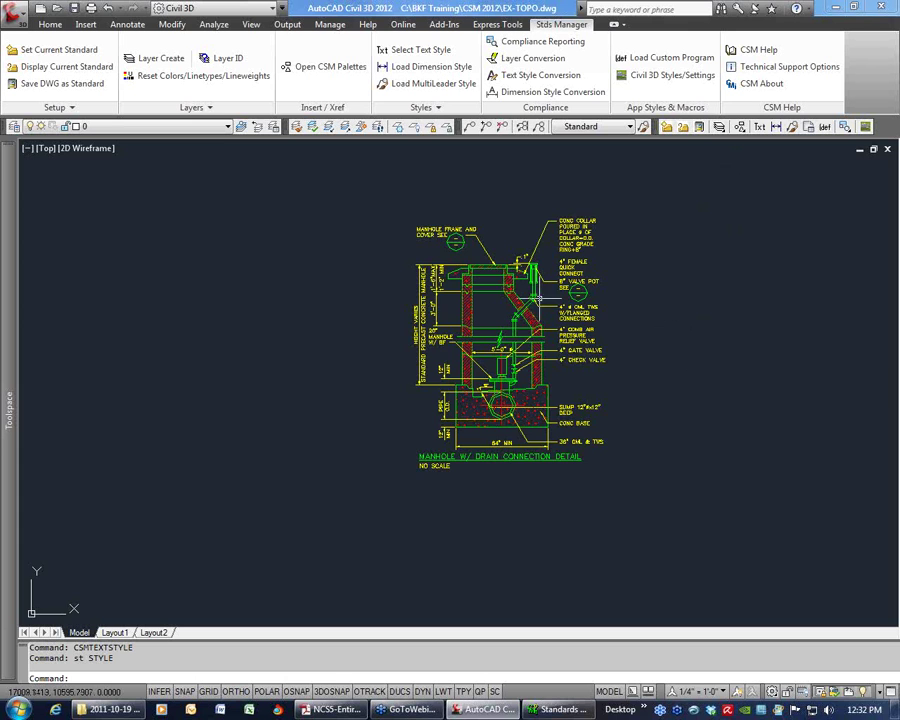
mouse_move(641, 312)
middle_mouse_down()
mouse_move(632, 307)
mouse_move(774, 298)
middle_mouse_up()
scroll(388, 295, "down", 12)
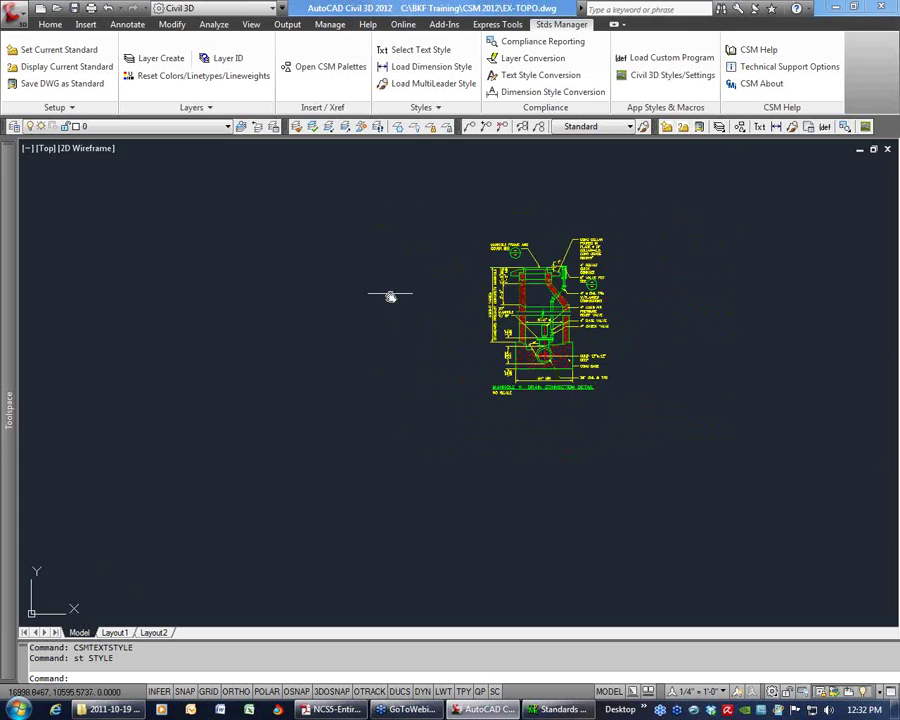
scroll(400, 301, "up", 5)
middle_click_drag(408, 301, 372, 452)
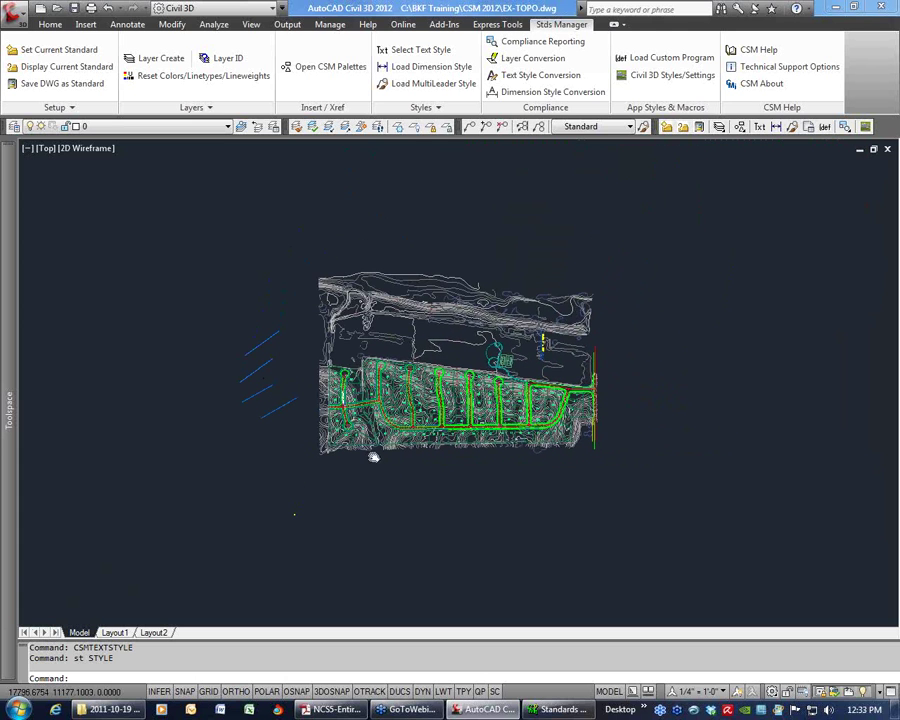
- Check which disciplines are available for loading a standard dimension style, closing the loader without loading one
left_click(422, 67)
left_click(442, 287)
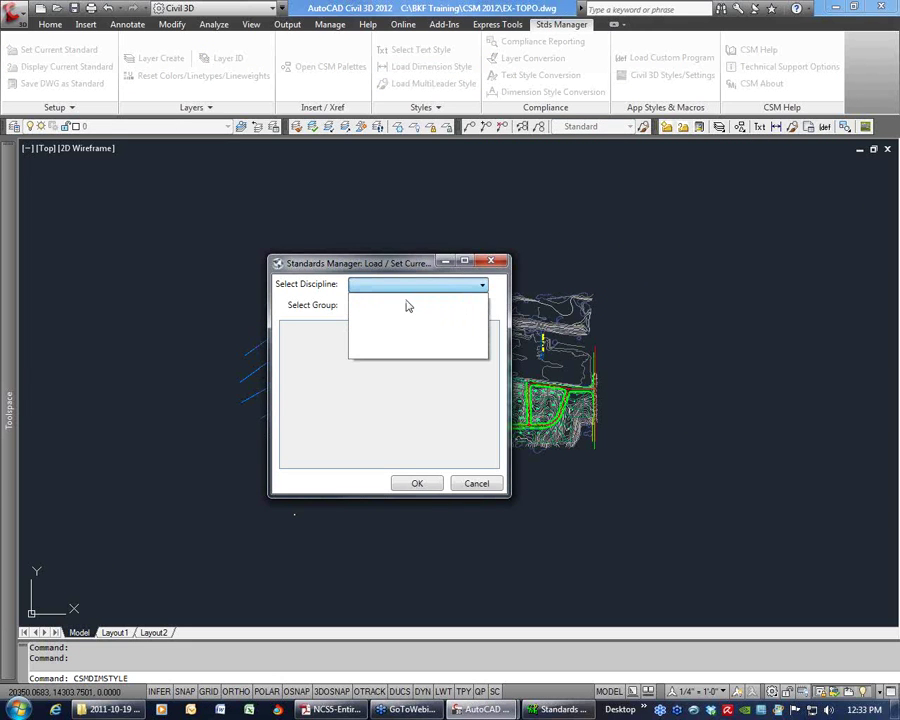
left_click(467, 288)
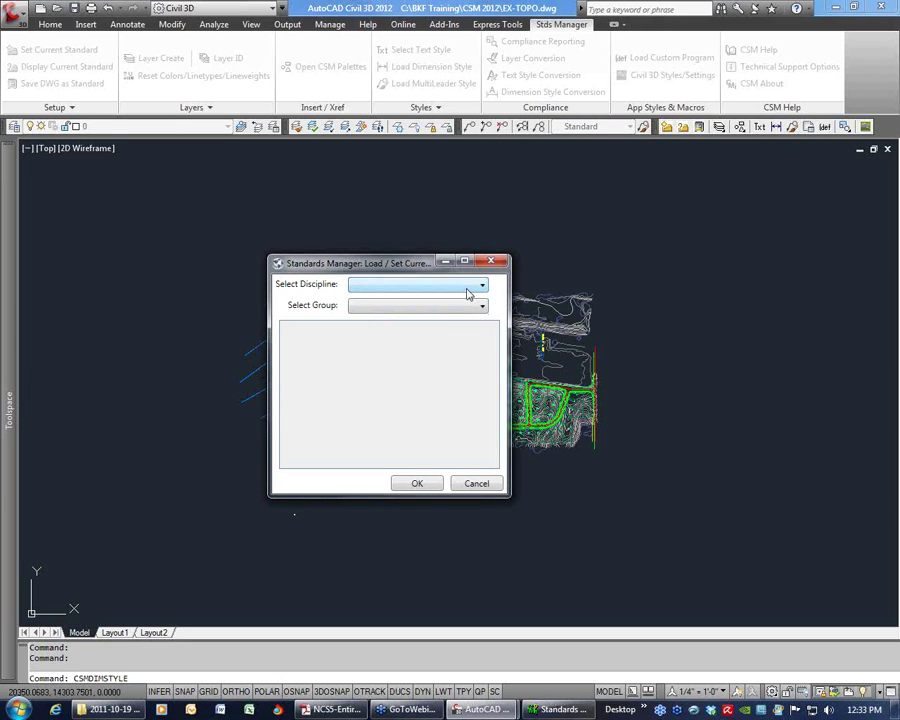
left_click(478, 484)
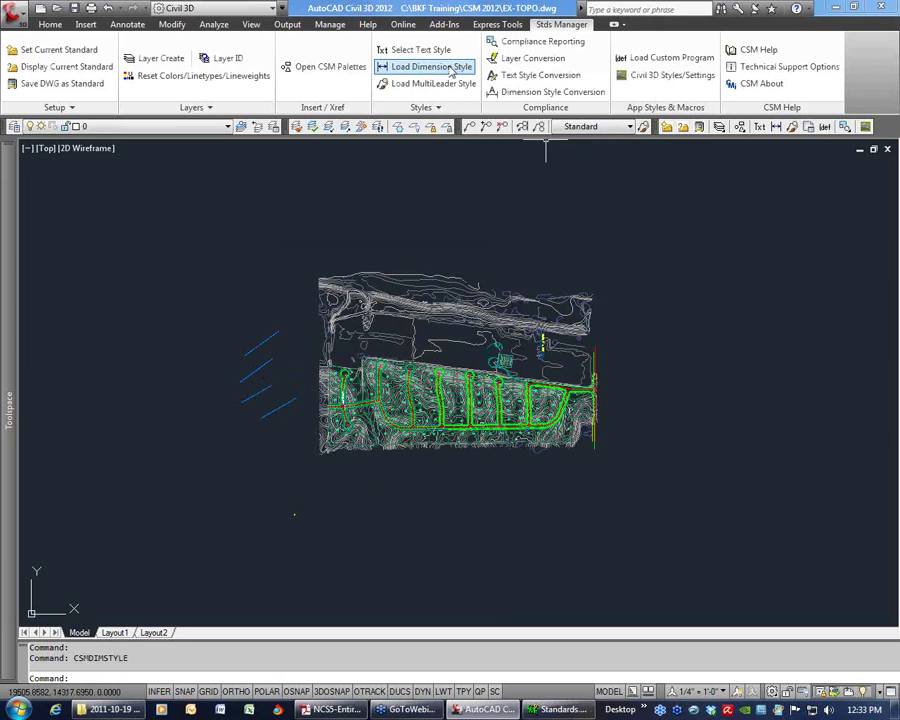
left_click(428, 107)
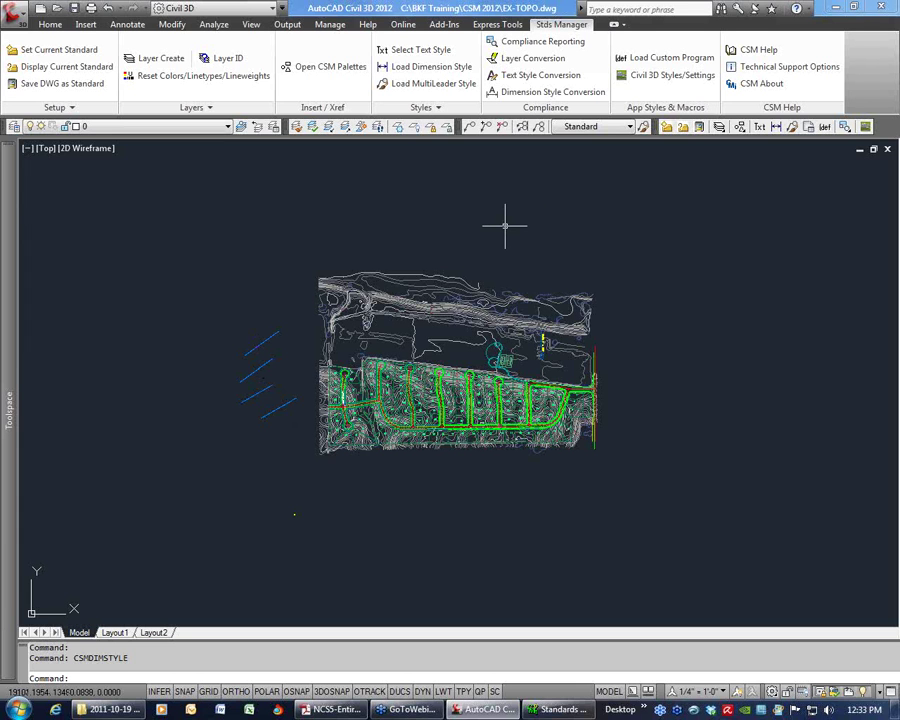
- Draw a small circle beside the upper end of the topmost blue line, west of the site plan
middle_click_drag(299, 514, 464, 404)
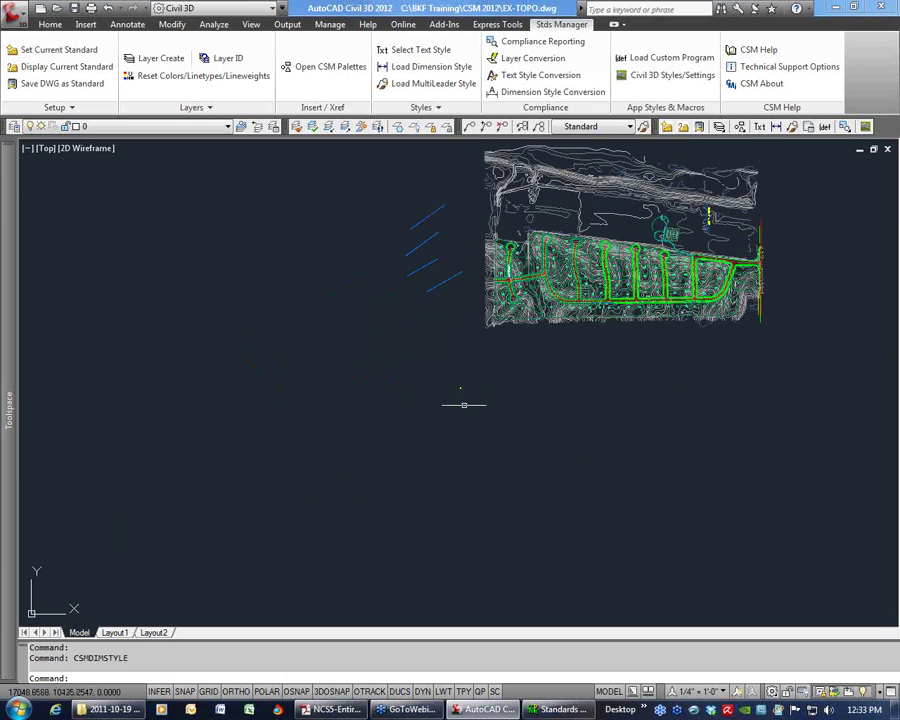
scroll(458, 370, "down", 3)
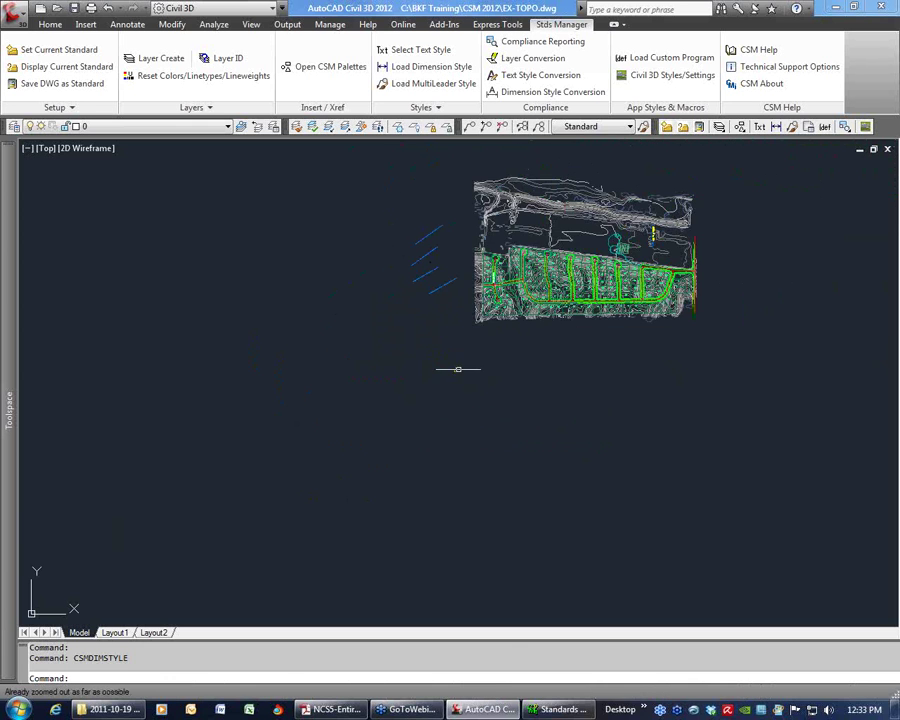
scroll(478, 307, "up", 5)
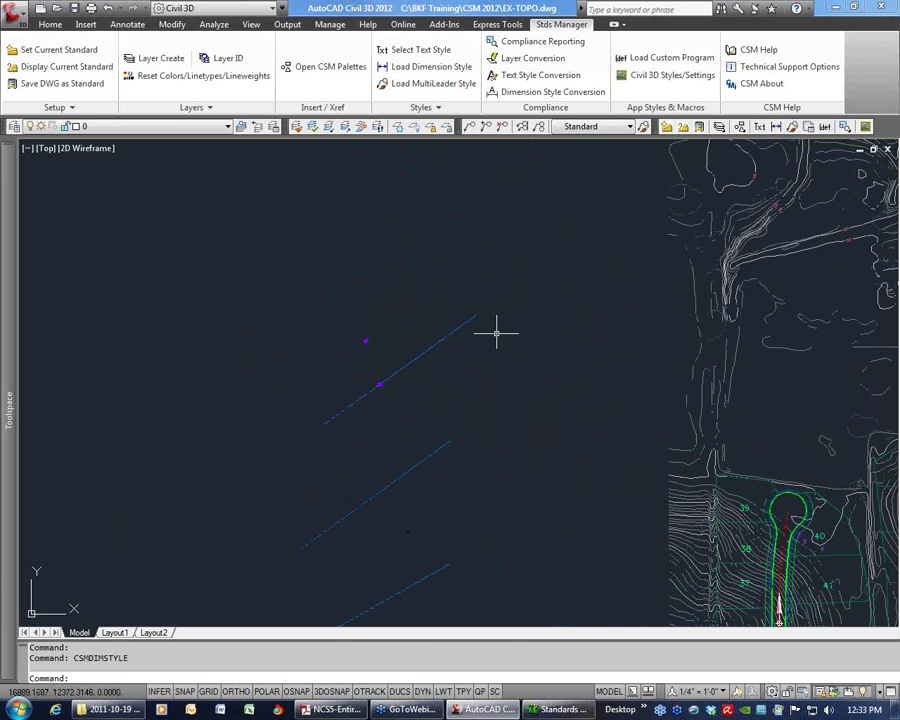
type("c")
key("space")
left_click(555, 306)
left_click(568, 330)
key("Escape")
- Try to define the new circle as an annotative block named sdfgsdgfsdgf
left_click(576, 326)
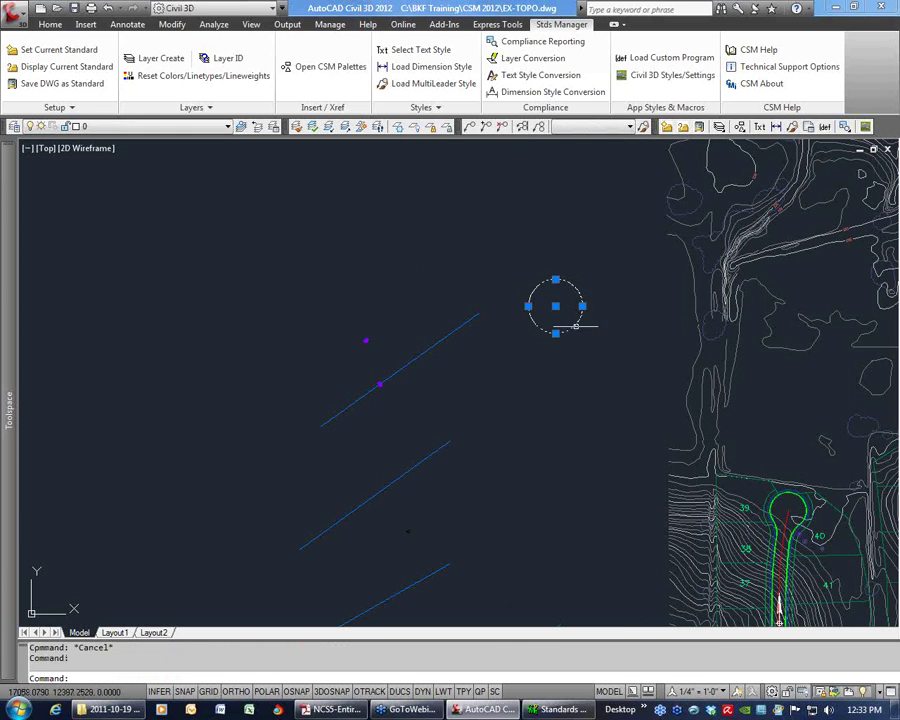
type("b")
key("space")
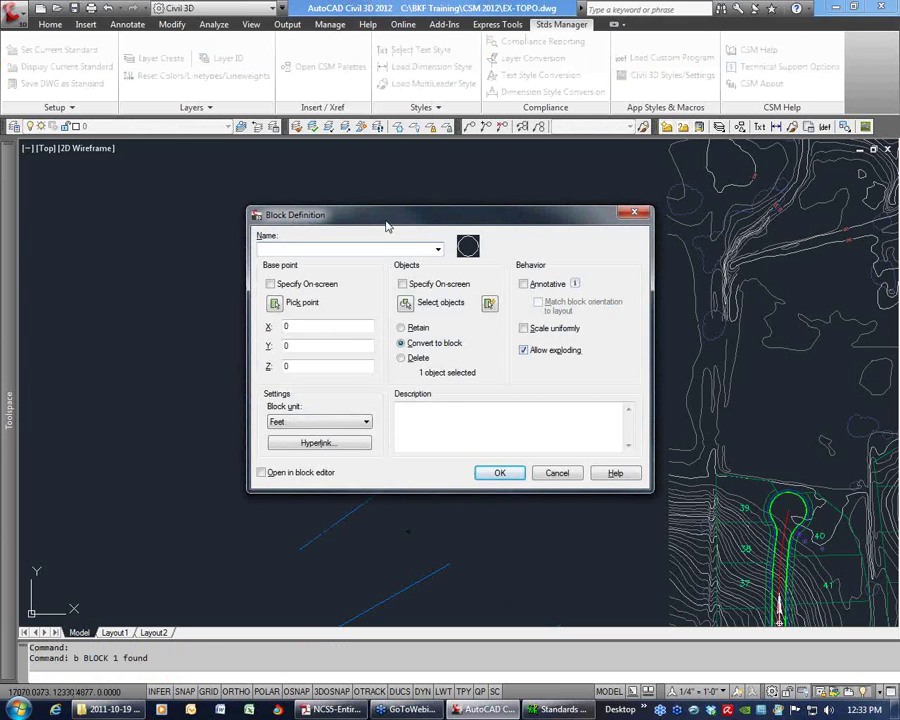
left_click_drag(386, 220, 314, 190)
type("sdfgsdgfsdgf")
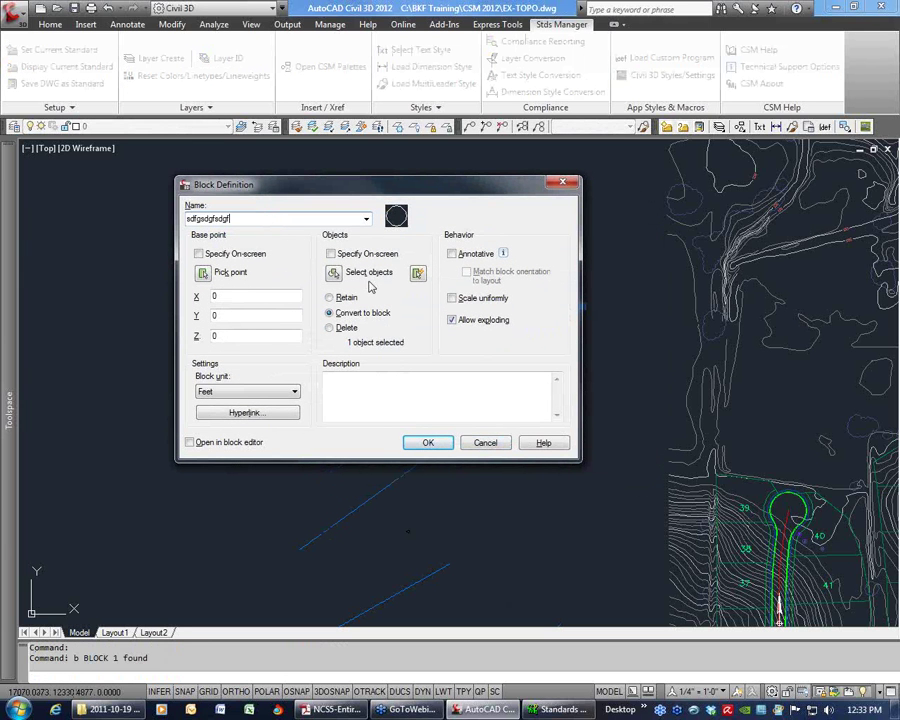
left_click(452, 254)
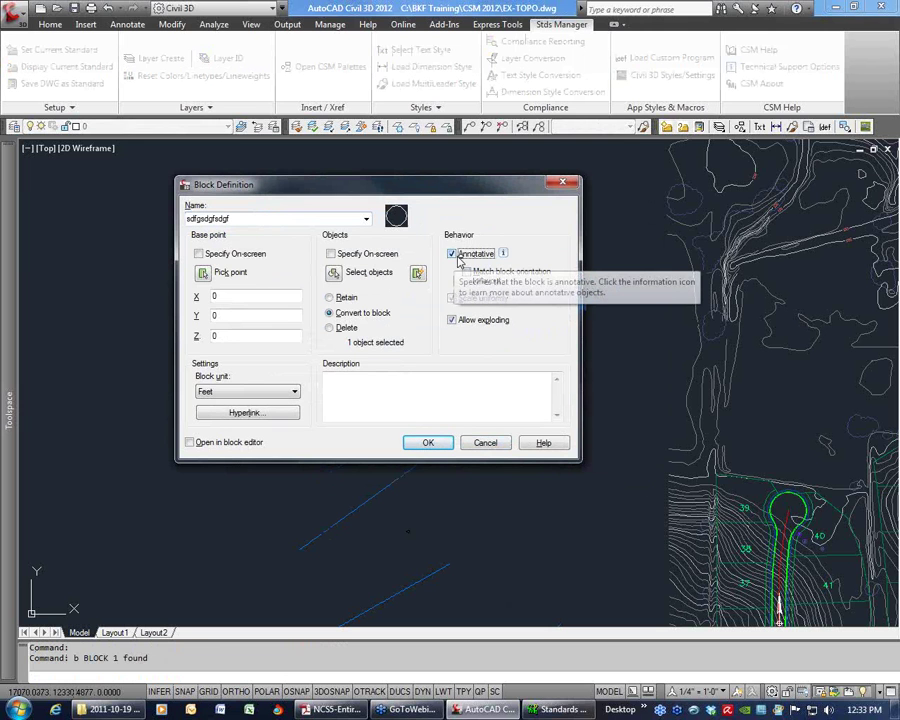
left_click(487, 443)
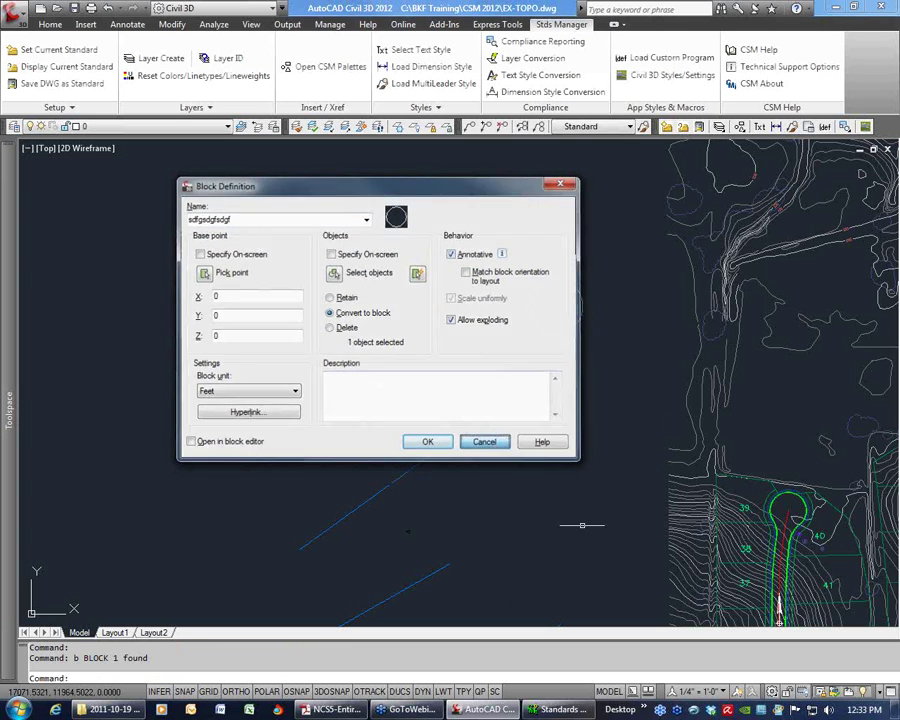
- Review the list of annotation scales without changing the current one
left_click(700, 691)
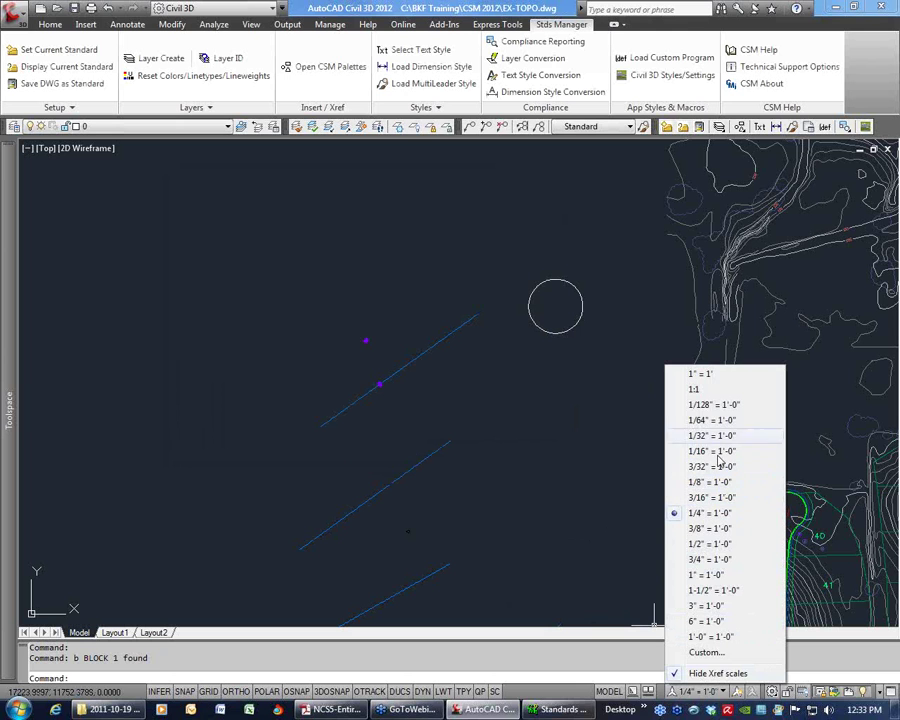
key("Escape")
key("Escape")
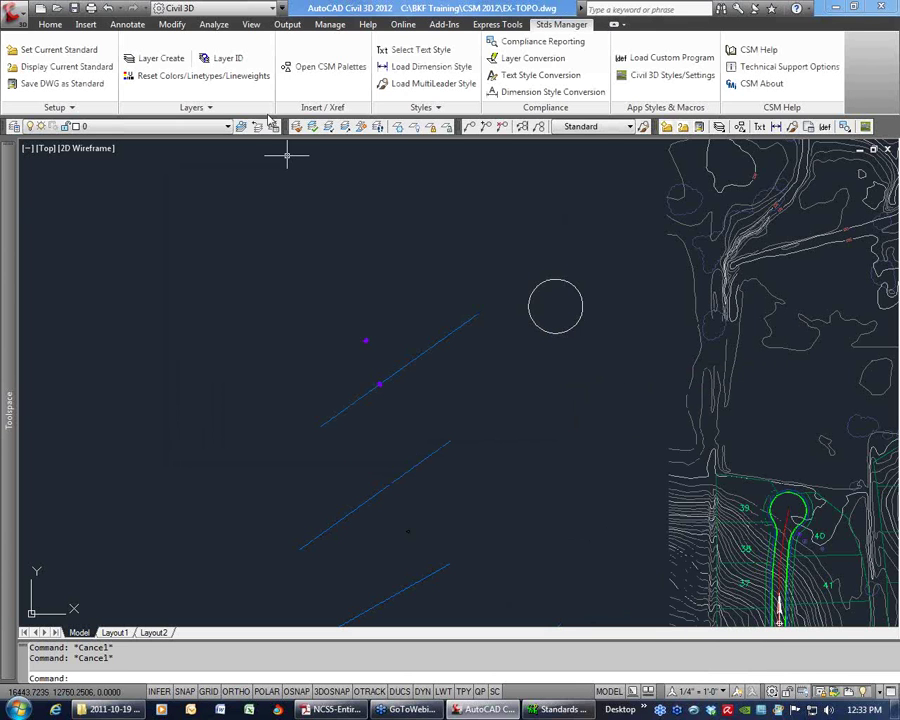
- Open the CSM palettes and reduce the image size of the symbol previews
left_click(319, 68)
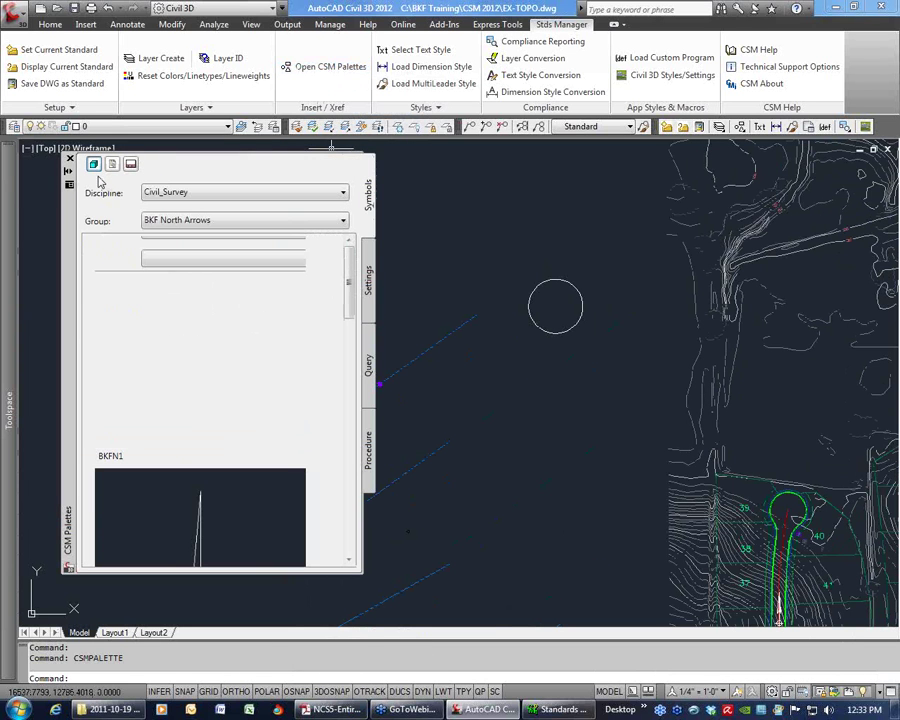
left_click(368, 286)
left_click_drag(308, 347, 160, 346)
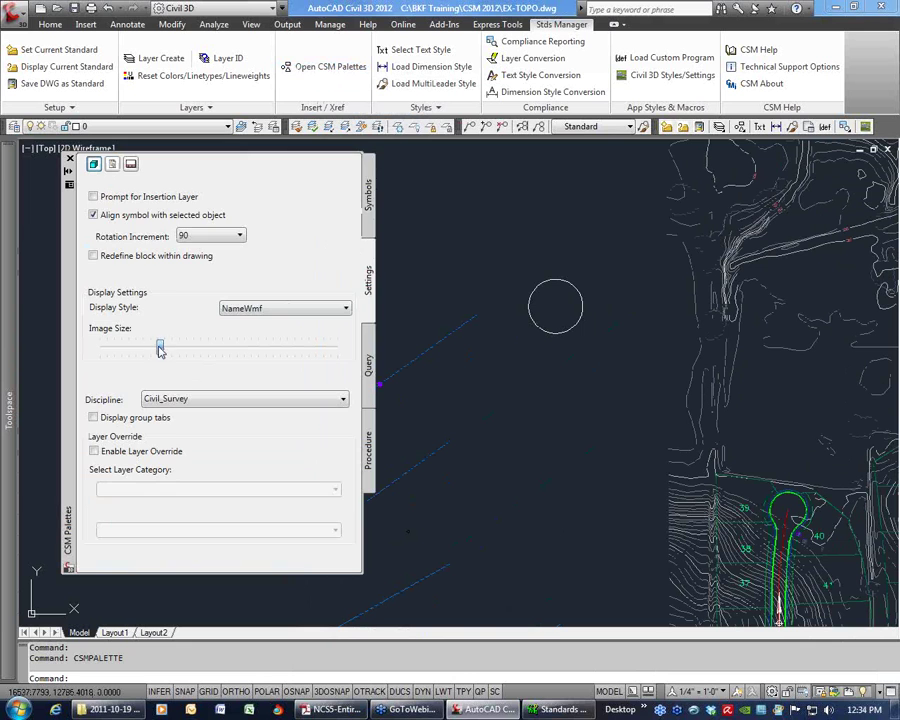
- Insert the EUEL3 symbol from the Civil_Survey Existing Parking group below the circle, rotated 175 degrees
left_click(368, 195)
left_click(263, 223)
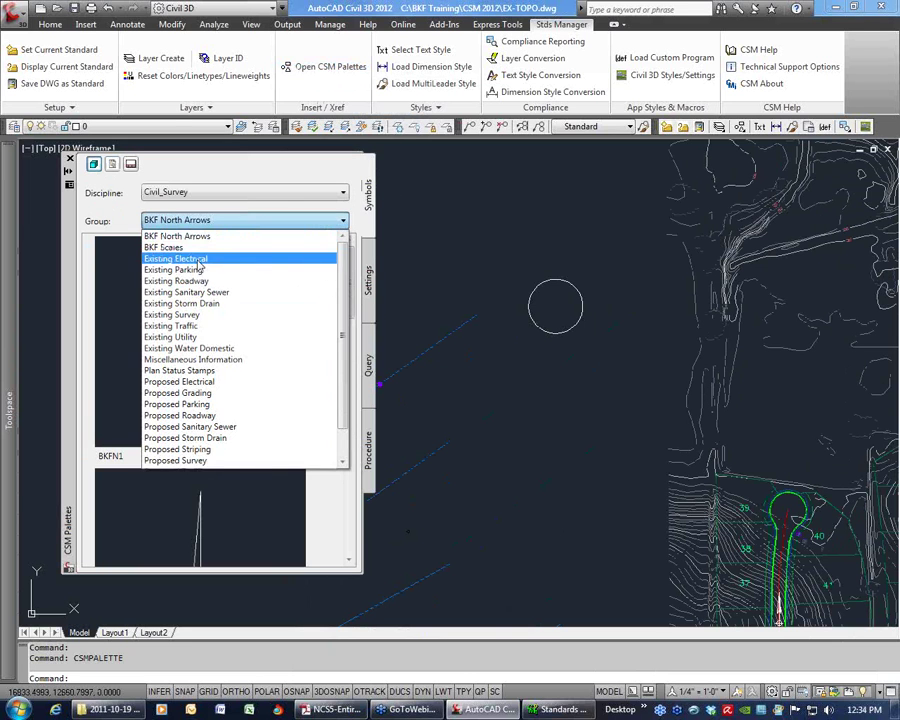
left_click(192, 270)
left_click(145, 280)
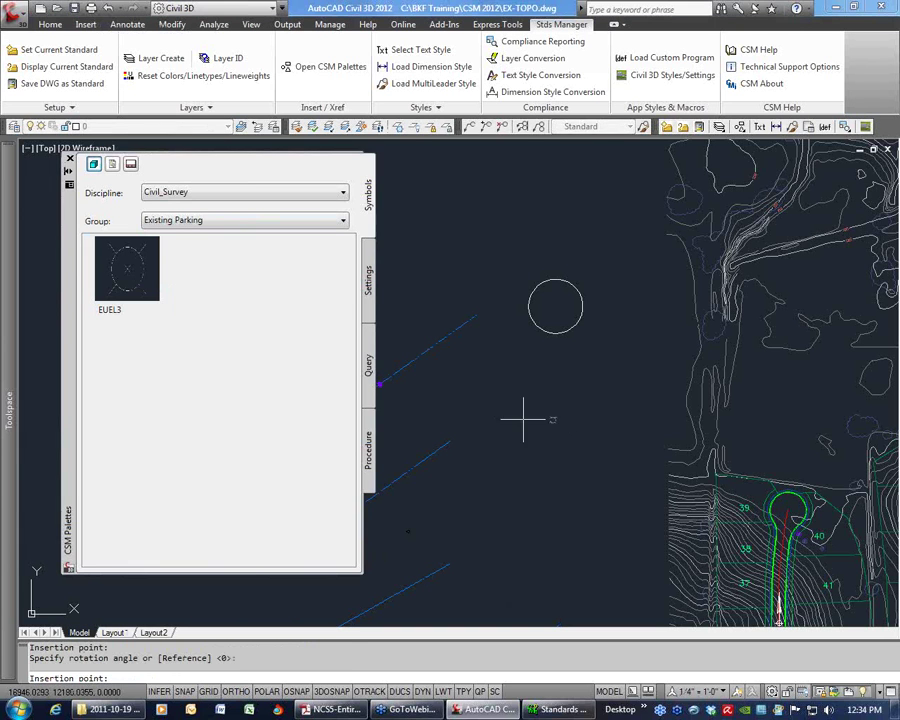
key("Escape")
key("Escape")
- List the inserted EUEL3 symbol's data and check its X, Y and Z scale factors
left_click(539, 411)
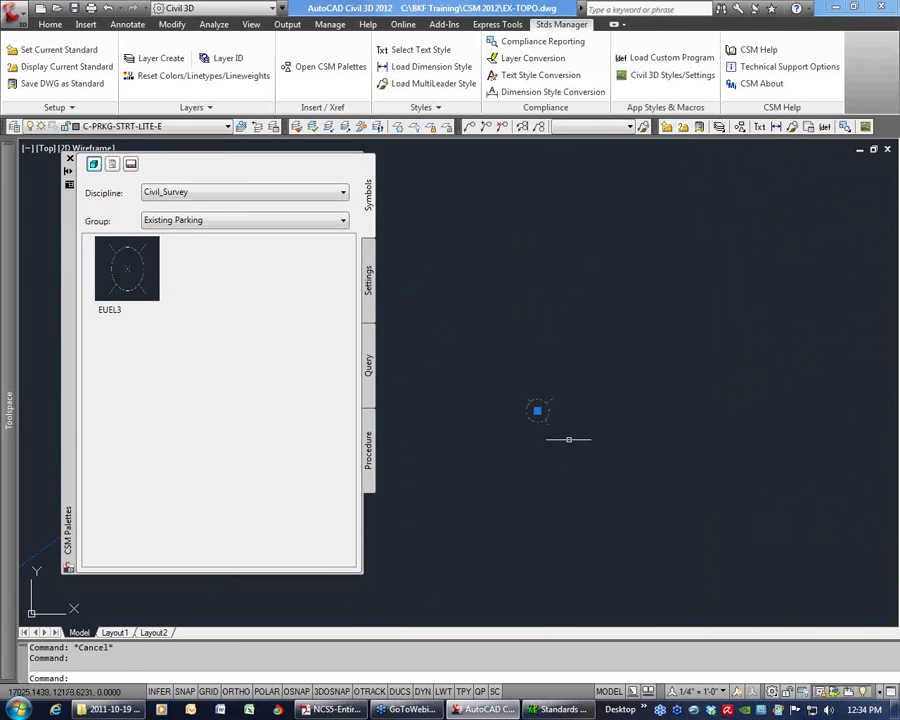
type("li")
key("Return")
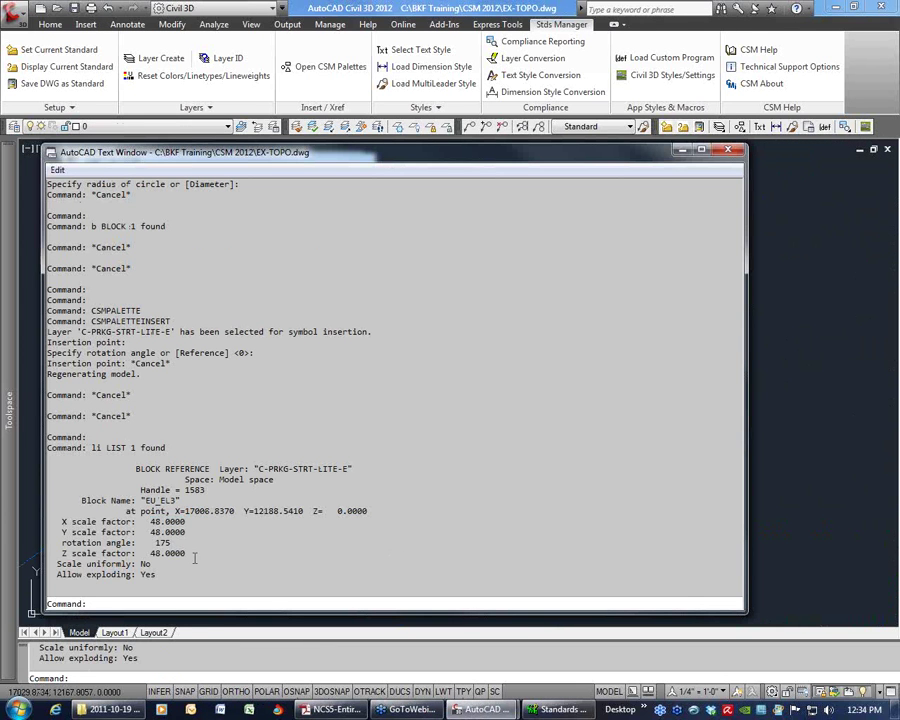
left_click_drag(187, 521, 150, 521)
key("F2")
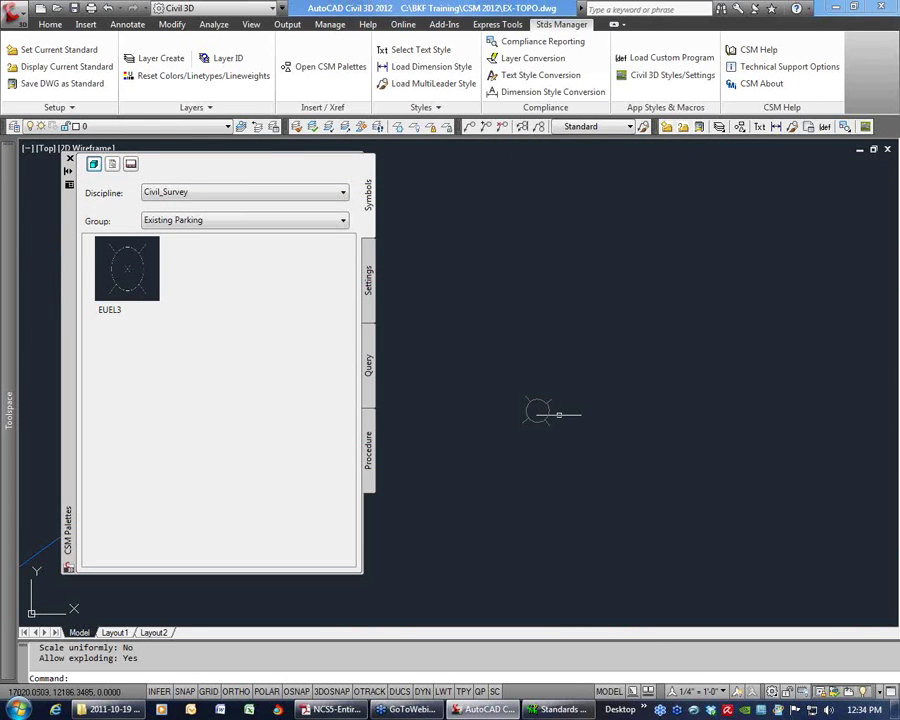
- Set the inserted symbol's X, Y and Z scales to 20 and deselect it
left_click(540, 411)
key("ctrl+1")
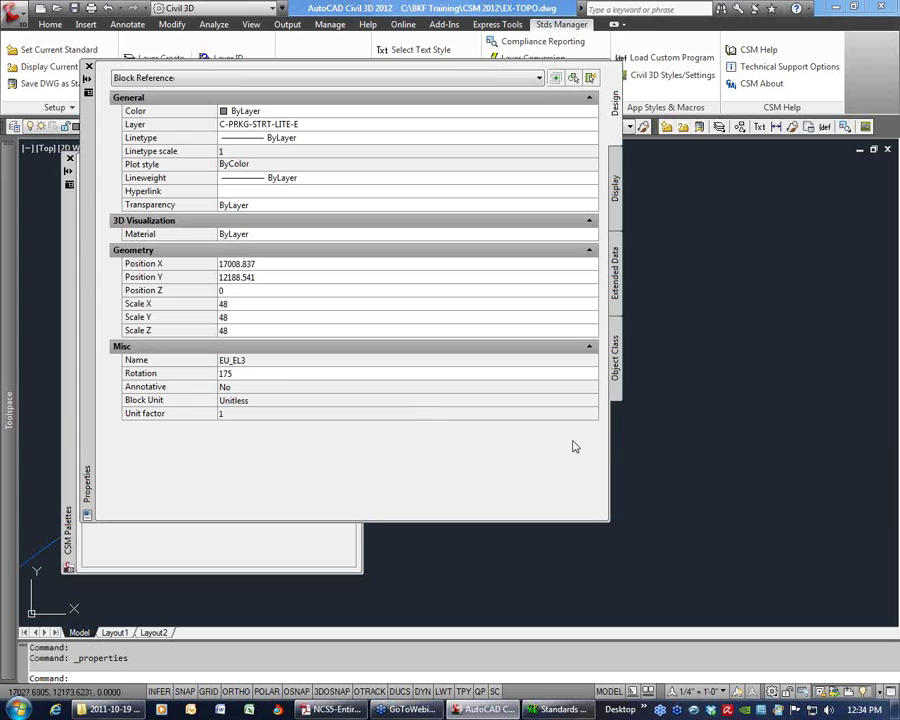
left_click(240, 303)
type("20")
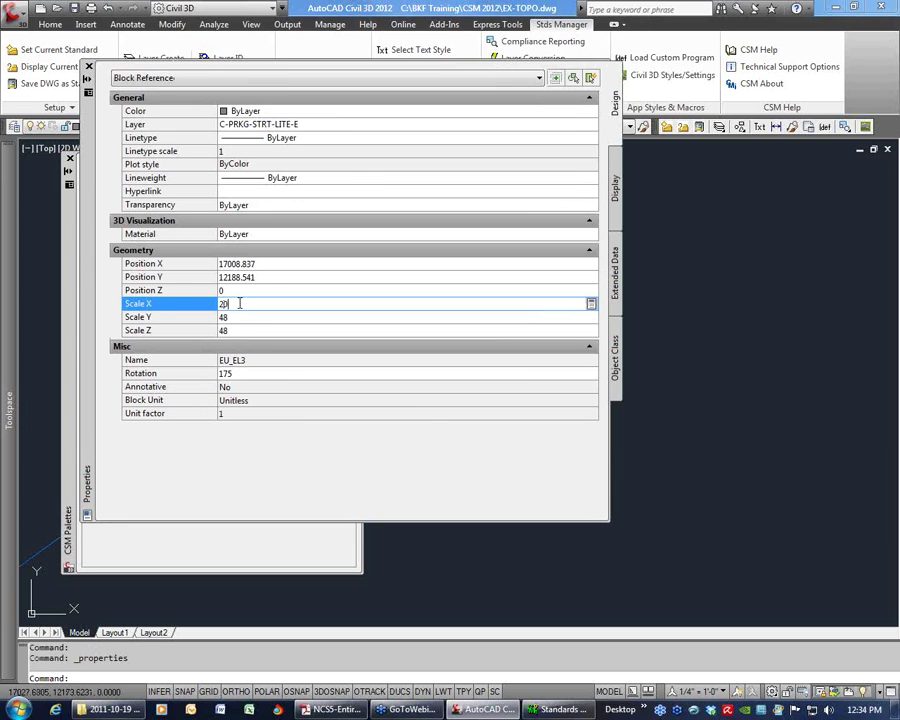
left_click(240, 317)
type("20")
left_click(240, 330)
type("20")
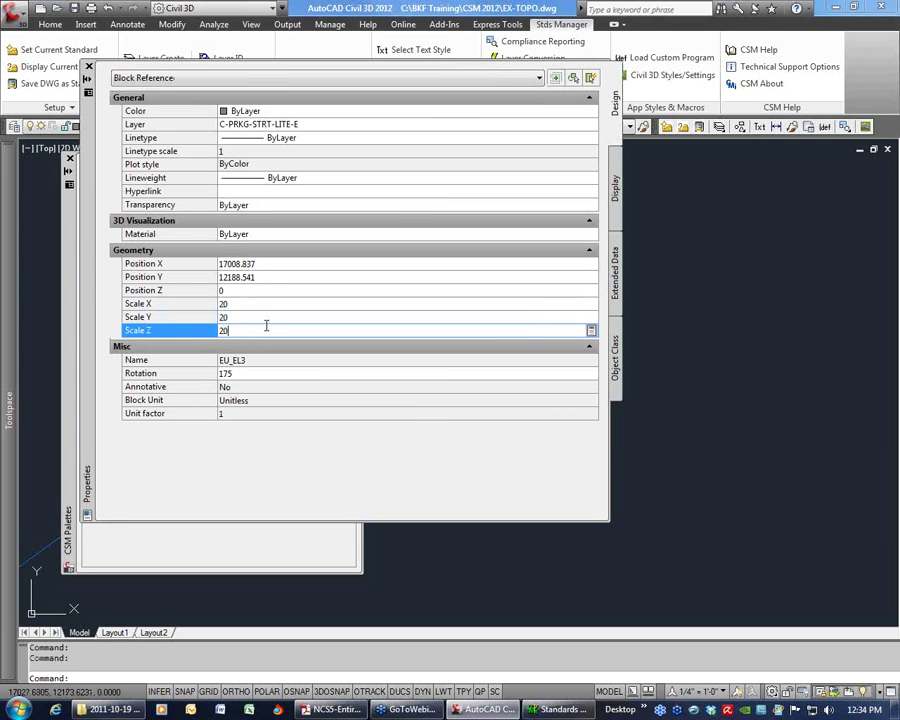
key("Escape")
key("Escape")
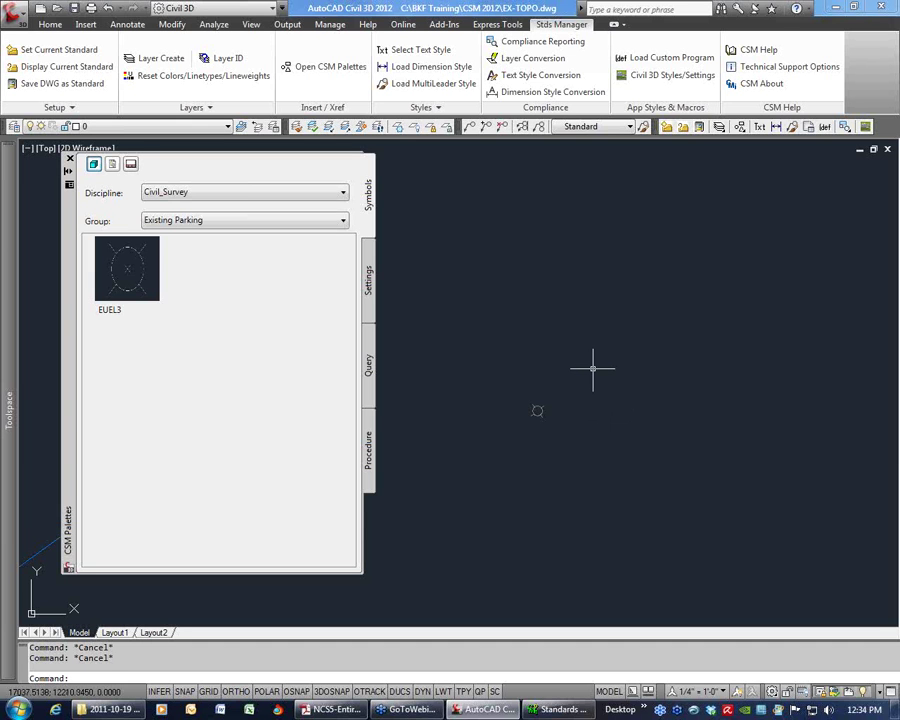
scroll(669, 342, "down", 4)
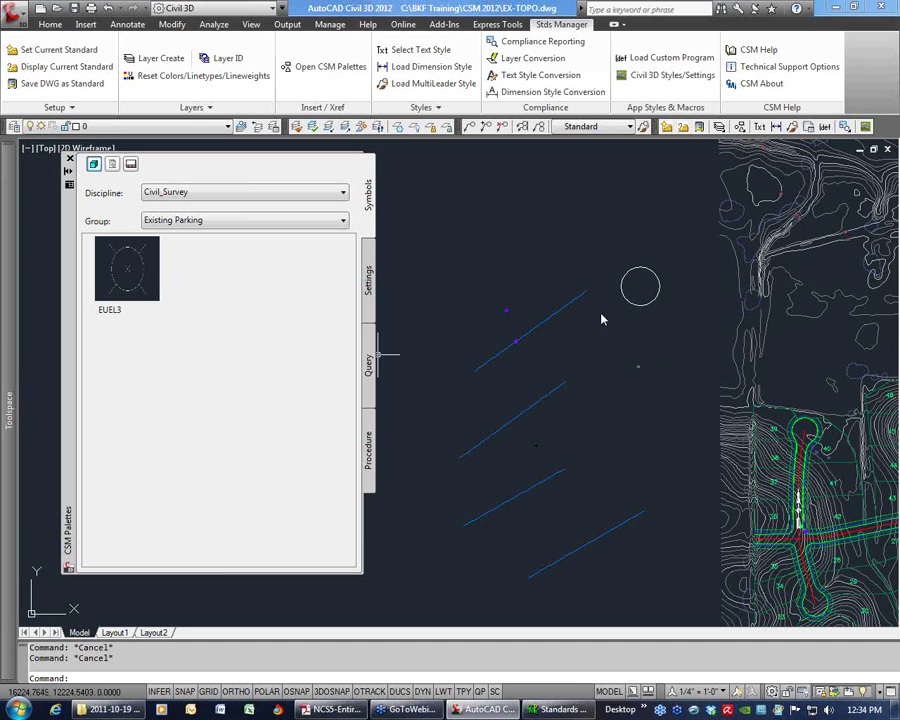
scroll(601, 319, "down", 3)
middle_click_drag(663, 350, 283, 336)
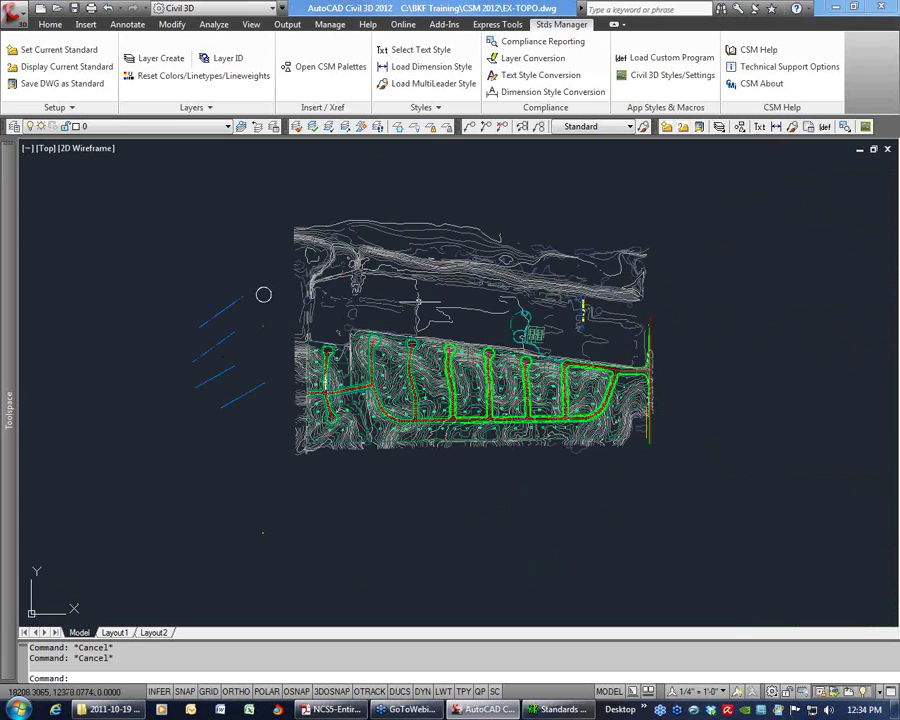
left_click(433, 107)
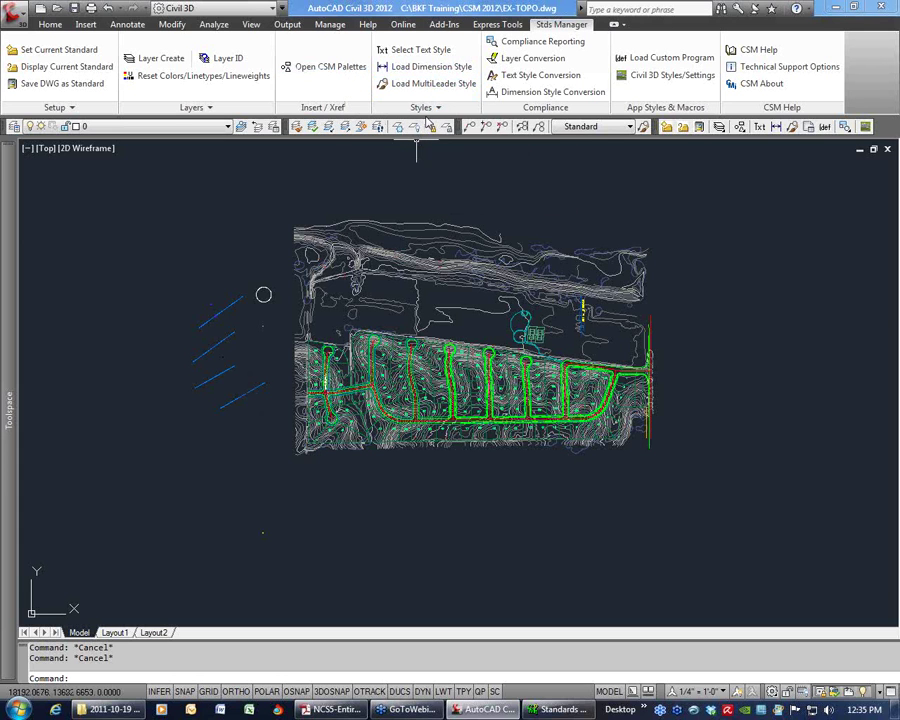
left_click(465, 172)
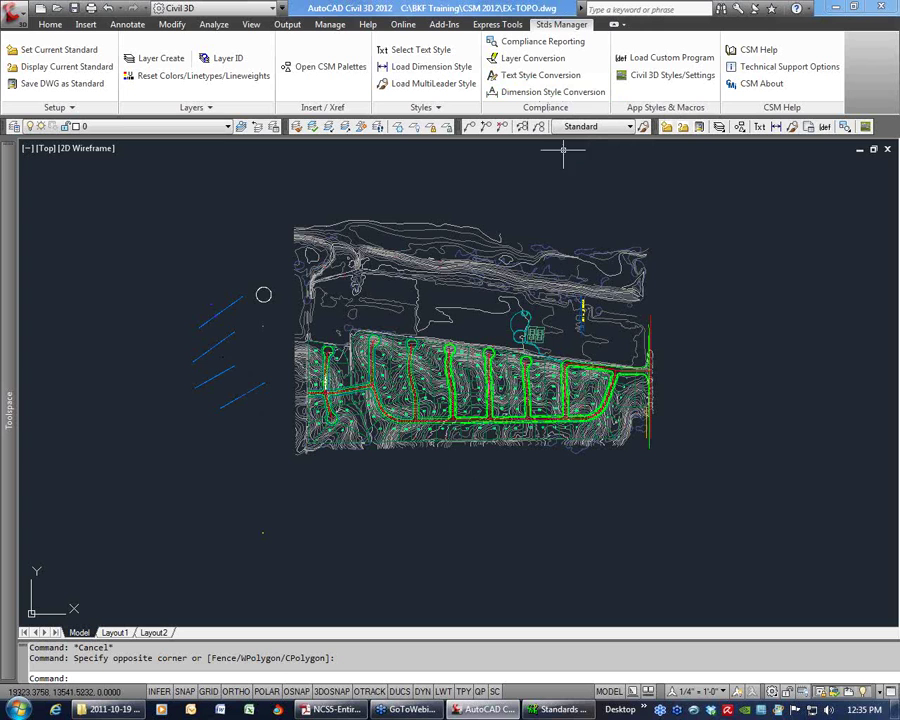
- Switch to the 43 M 21-22.dwg drawing and inspect the lot number text around lots 18 to 21
key("ctrl+Tab")
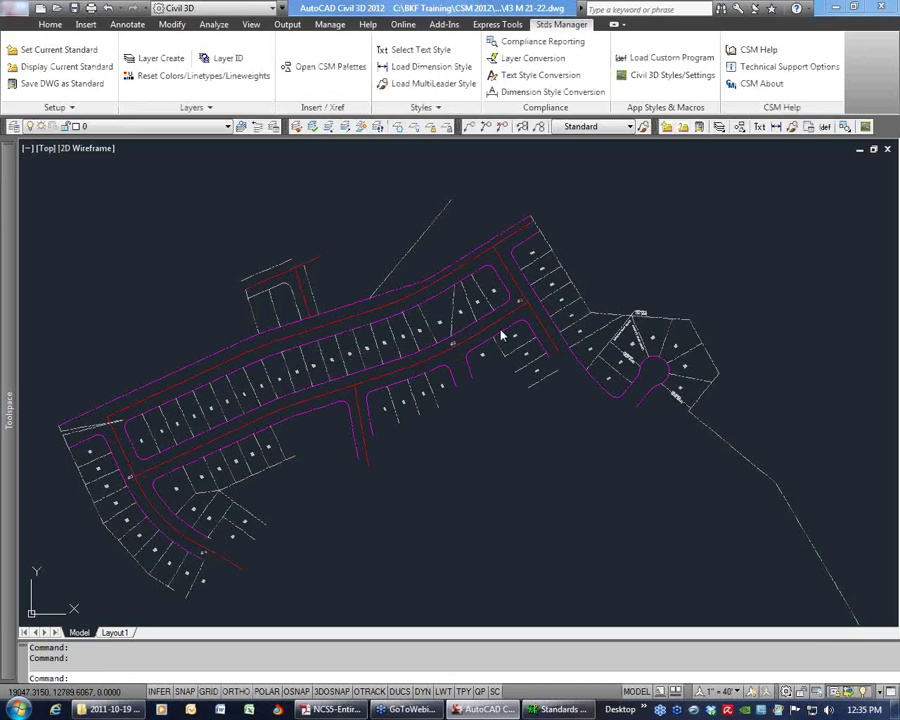
key("Escape")
key("Escape")
type("z")
key("Return")
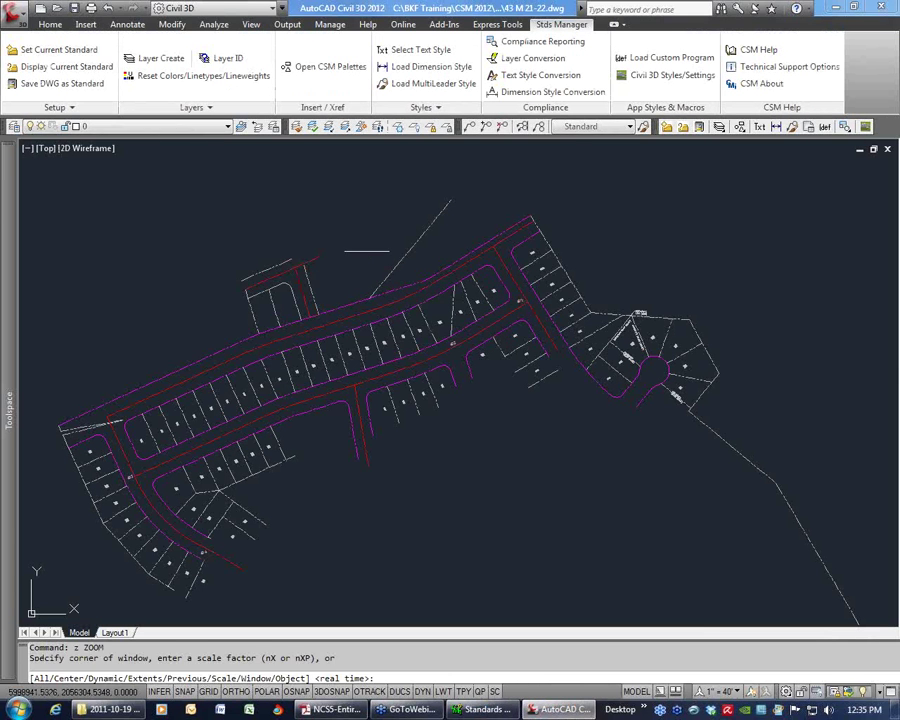
left_click(395, 262)
left_click(544, 372)
left_click(547, 345)
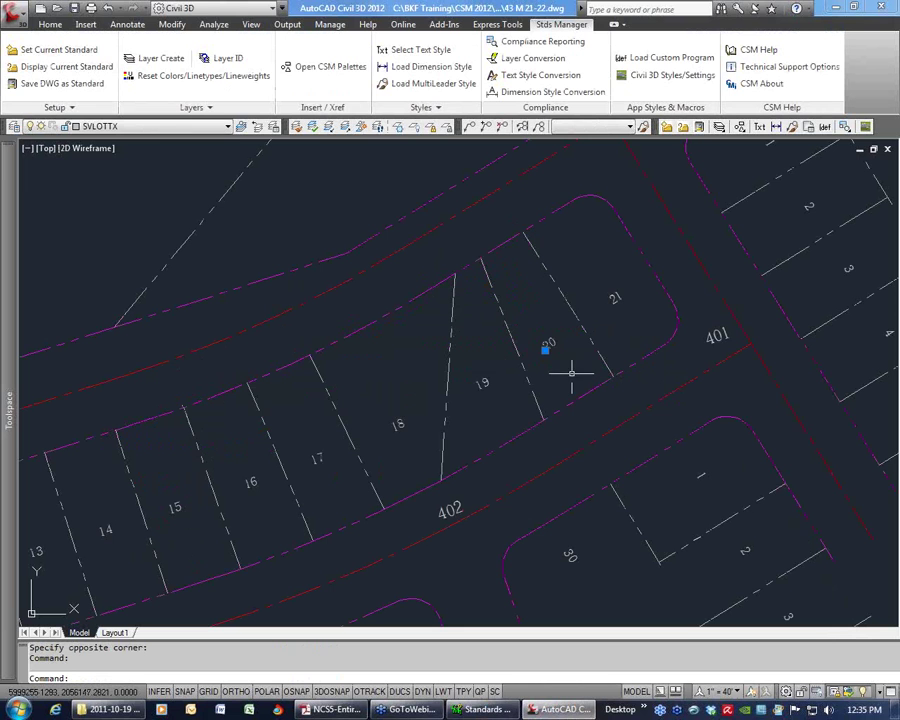
key("Escape")
key("Escape")
- Check the font and height settings of the WH text style without changing them
type("st")
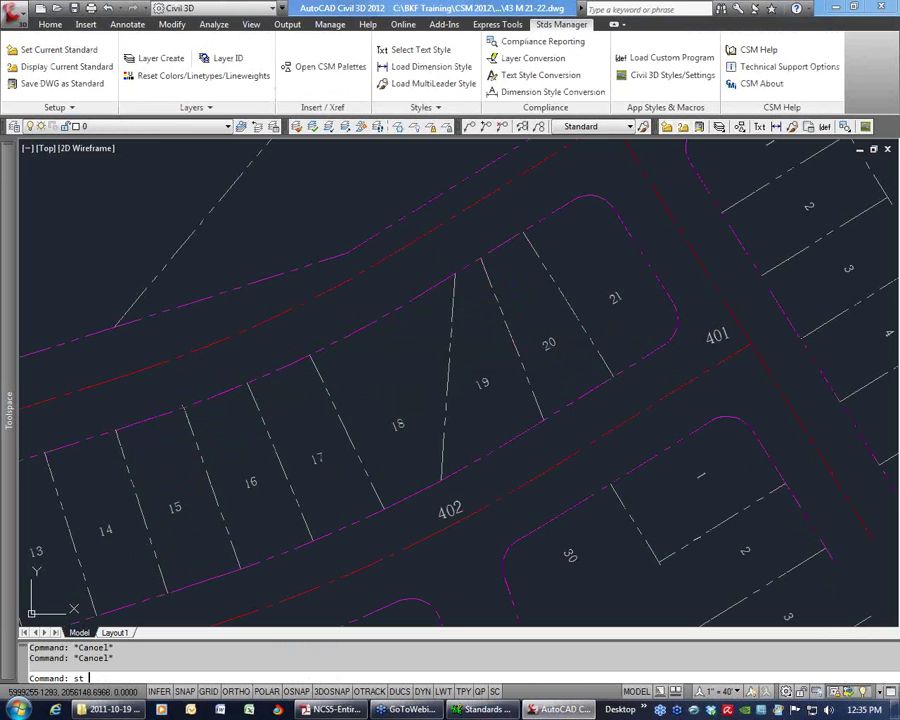
key("Return")
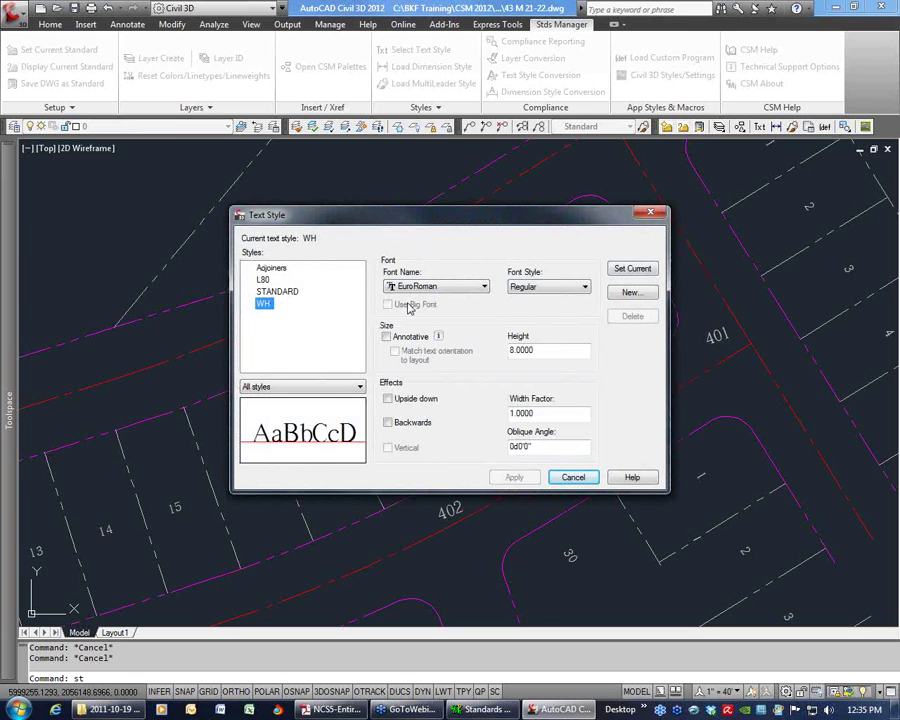
left_click(572, 477)
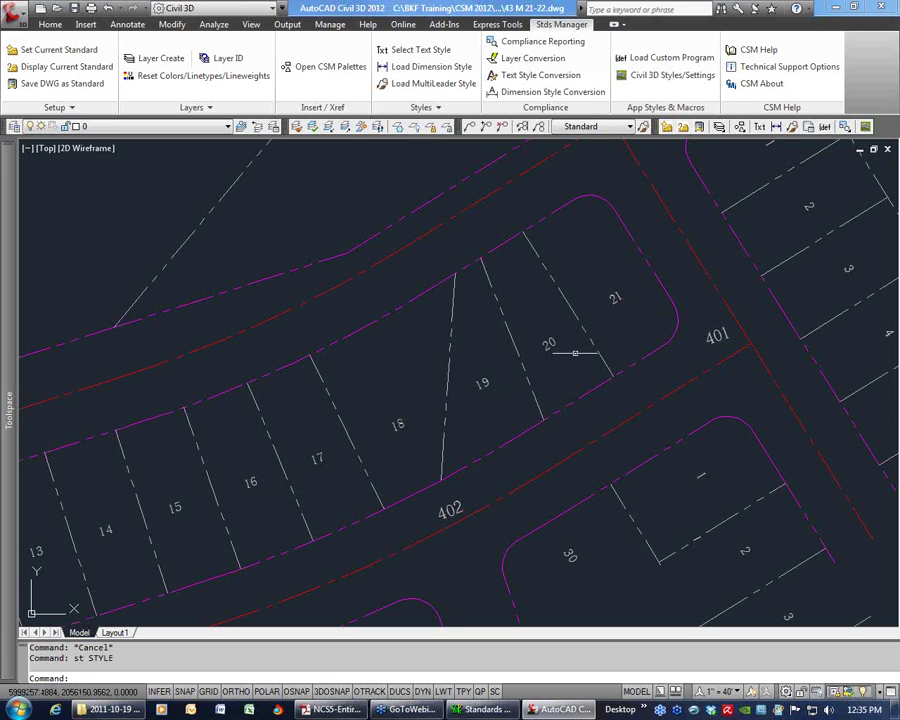
- Open the Text Style Conversion Utility for the whole drawing and look over its list of text objects
scroll(538, 302, "down", 8)
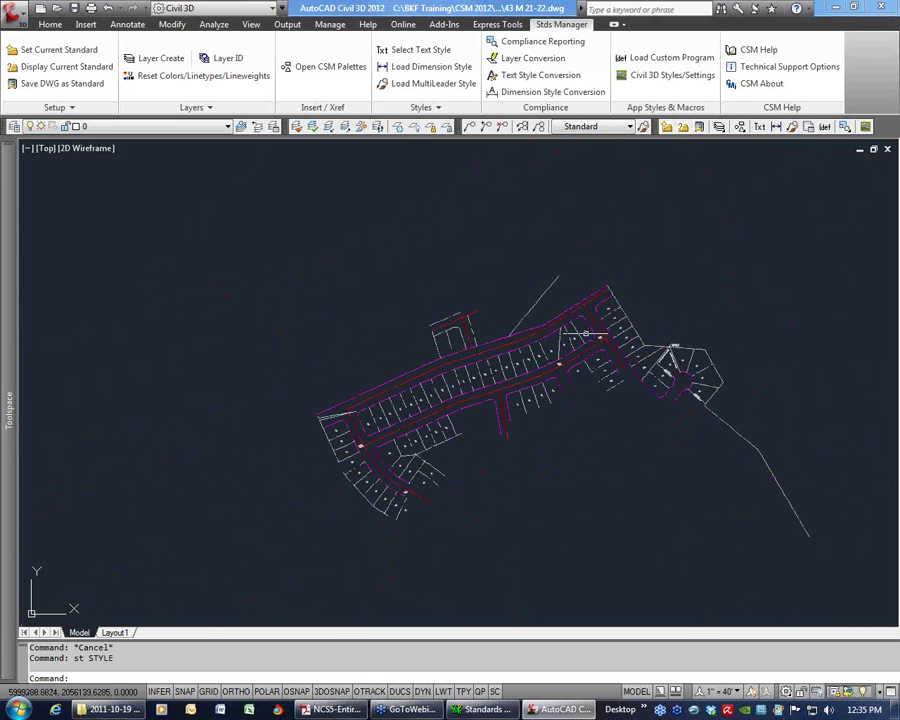
left_click(540, 75)
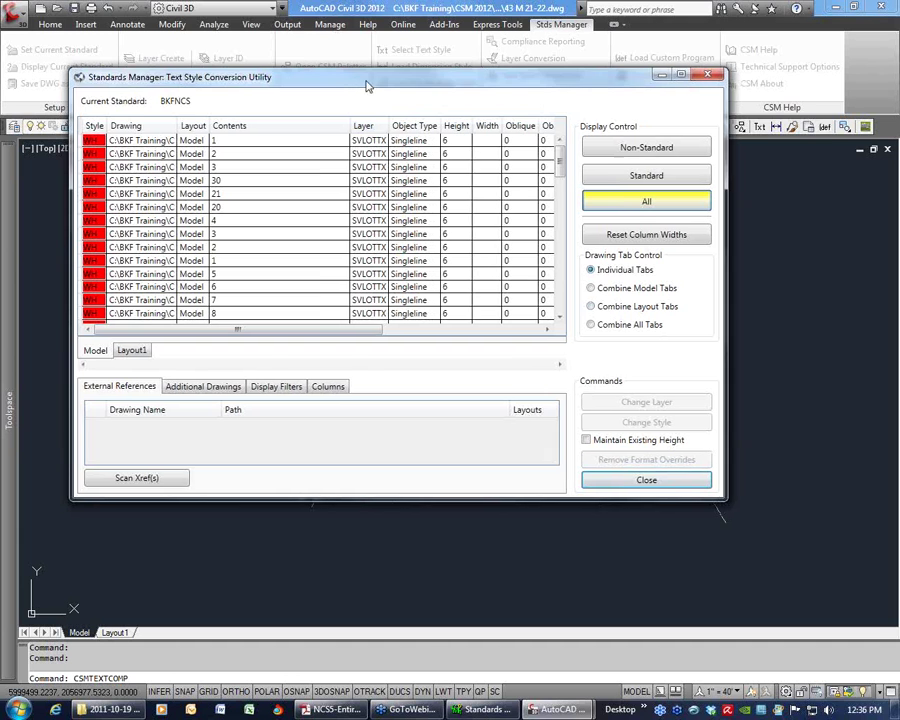
left_click_drag(366, 84, 476, 56)
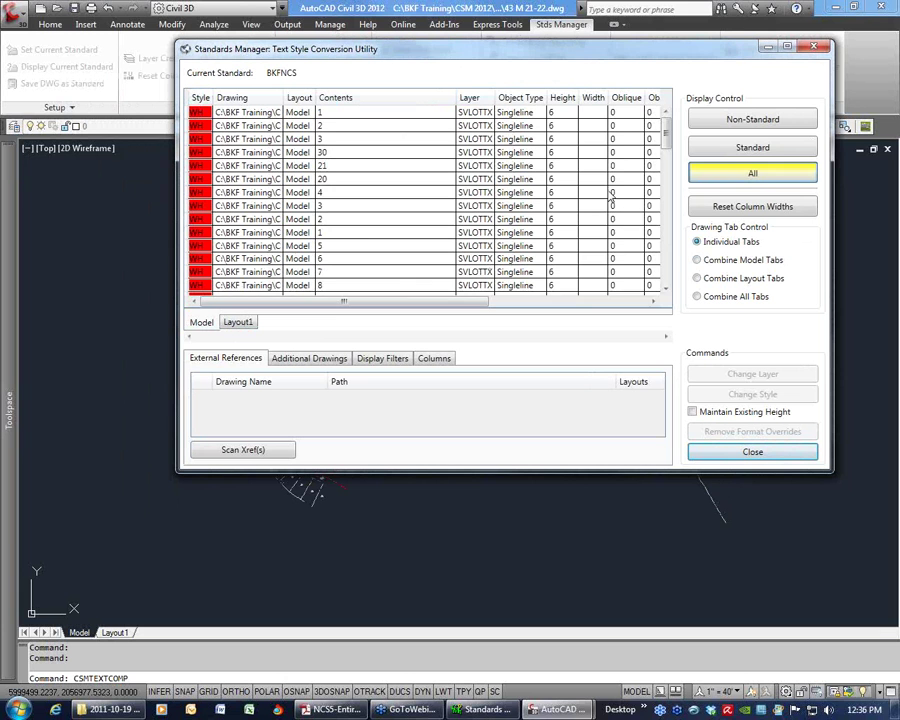
left_click_drag(669, 143, 673, 110)
- Zoom to the text object with contents 30 from the conversion list
left_click(246, 153)
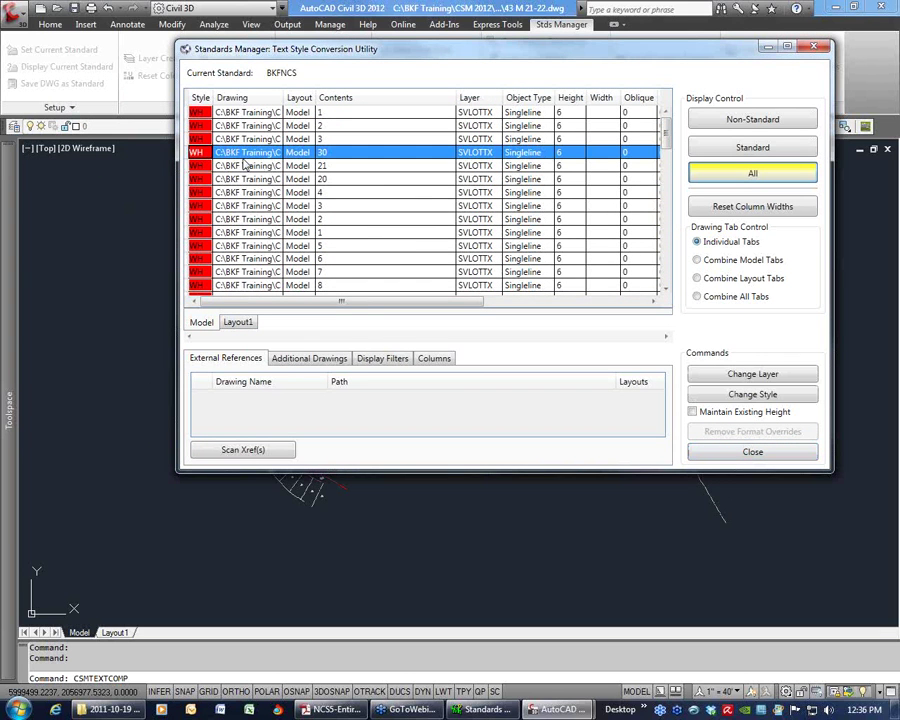
right_click(206, 155)
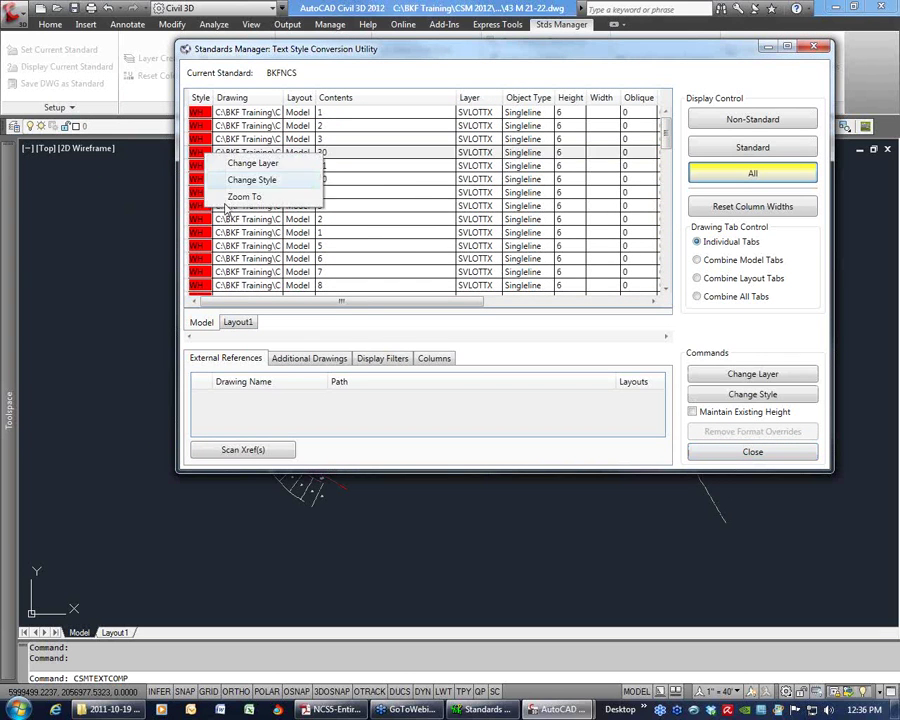
left_click(245, 197)
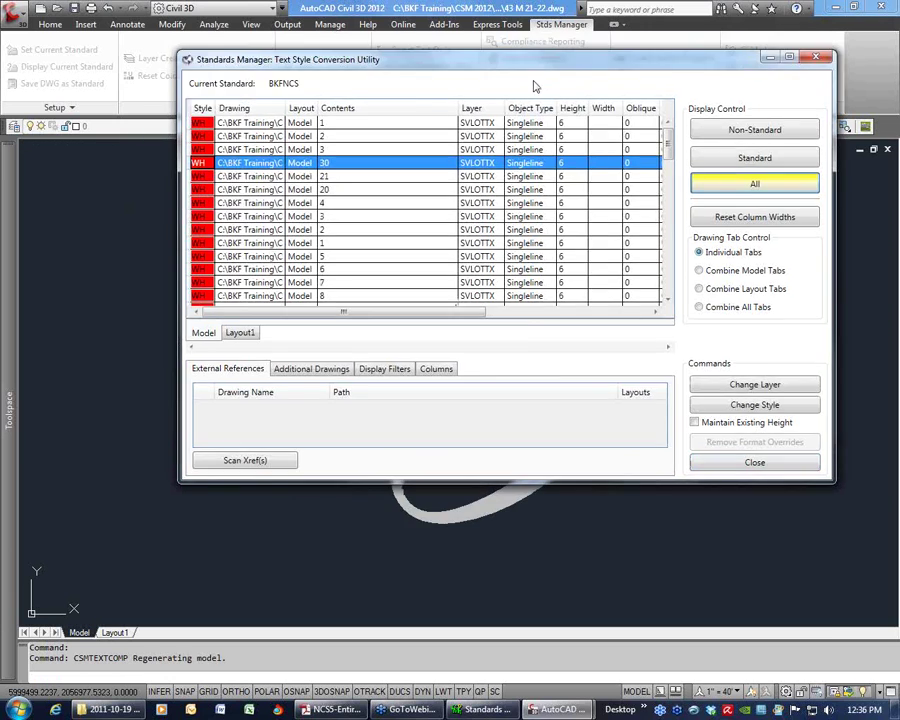
mouse_move(524, 48)
left_mouse_down()
mouse_move(576, 452)
mouse_move(568, 455)
mouse_move(504, 66)
mouse_move(478, 60)
left_mouse_up()
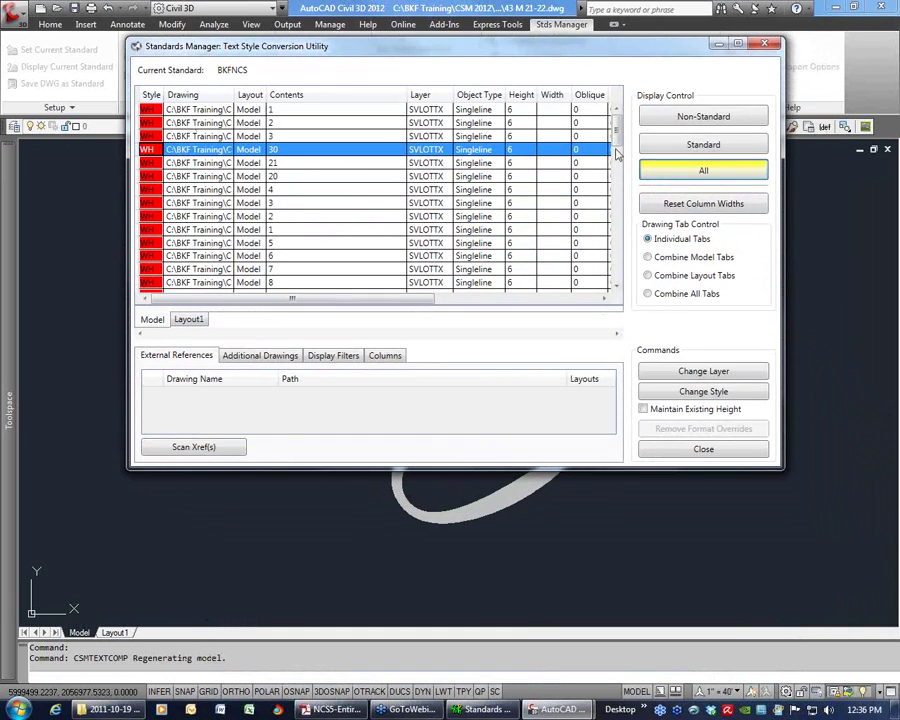
- Convert all WH text objects in the model list to the Civil_Survey text style H080 from group H, maintaining their existing height
left_click(152, 111)
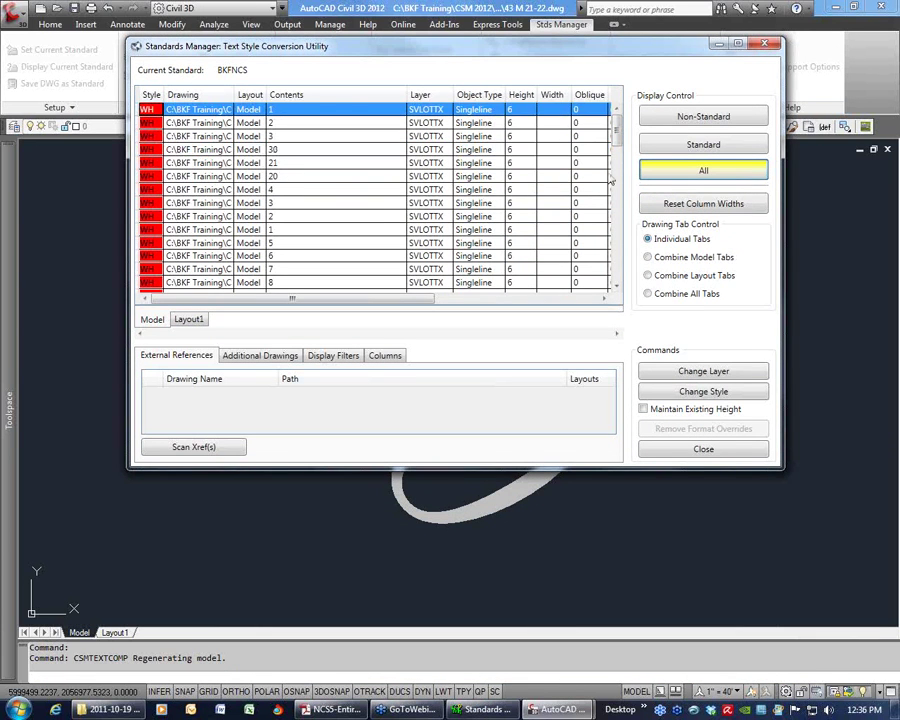
left_click_drag(617, 127, 617, 261)
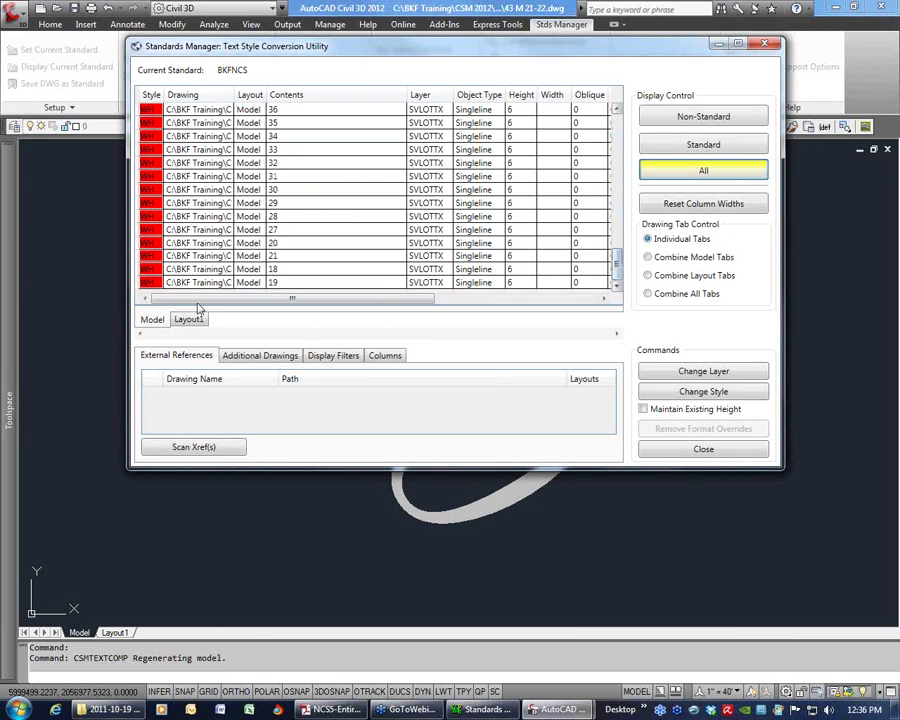
left_click(151, 283, "shift")
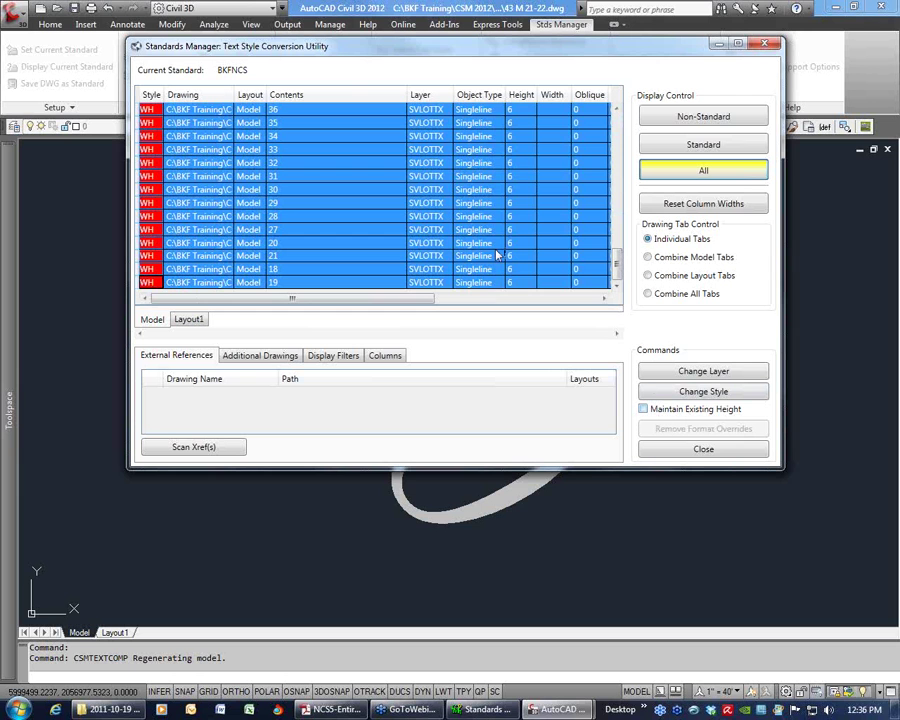
left_click(644, 409)
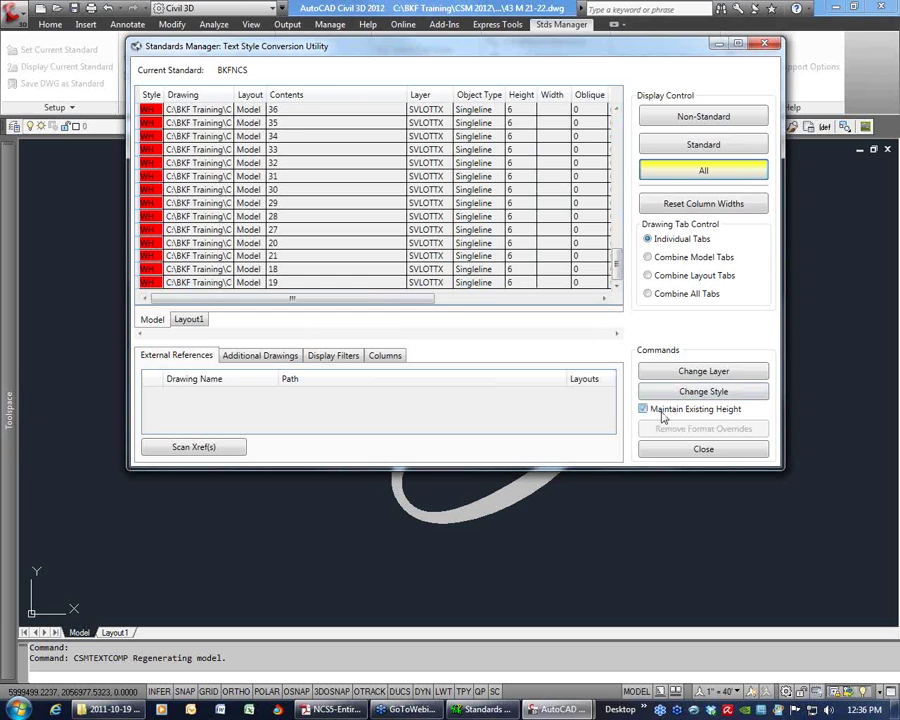
left_click(704, 392)
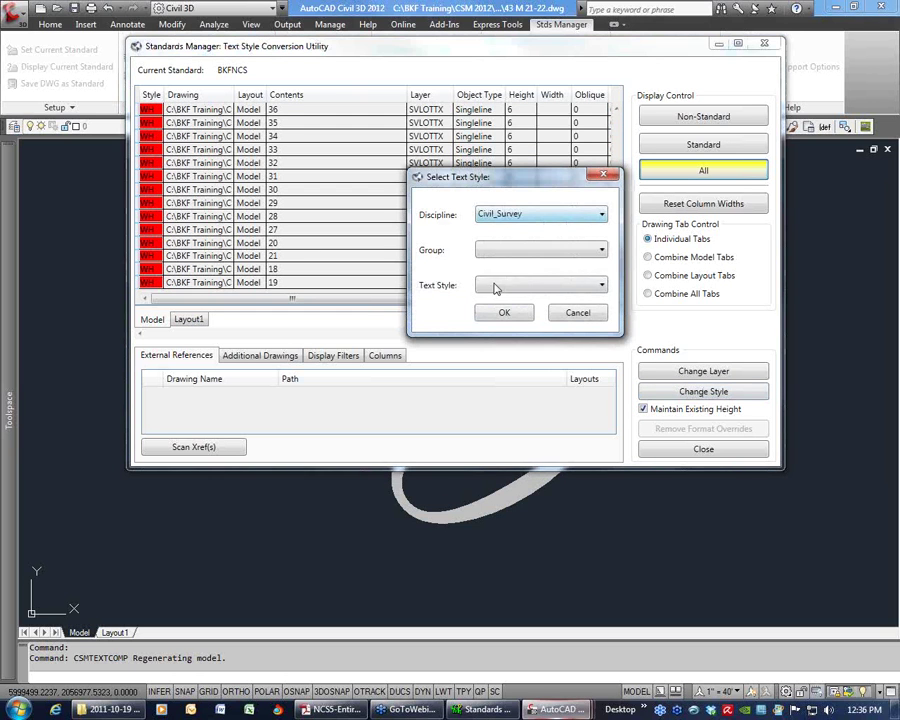
left_click(508, 252)
left_click(503, 265)
left_click(511, 287)
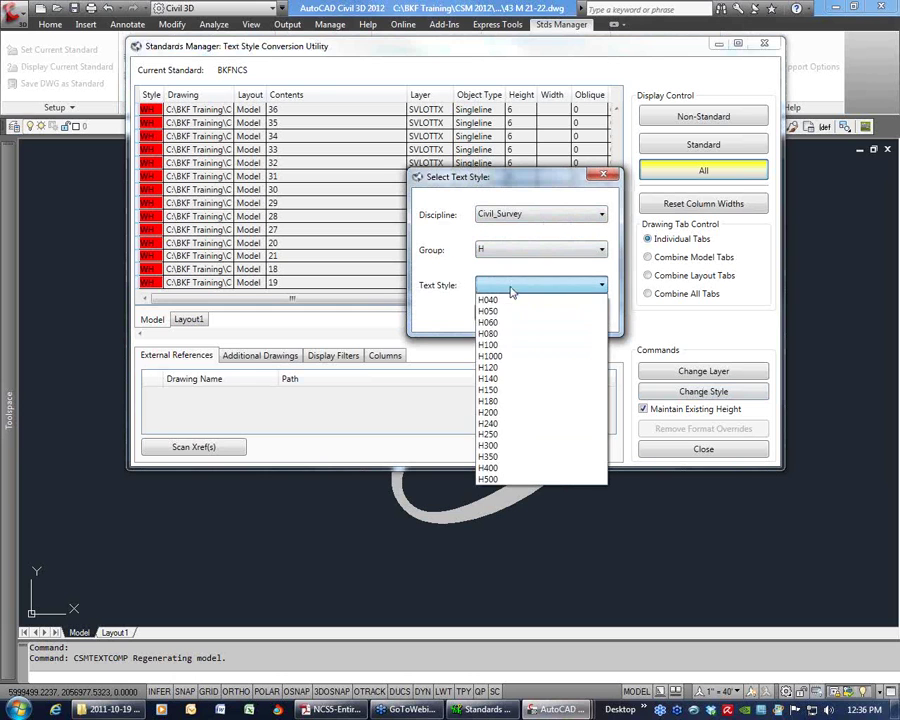
left_click(506, 334)
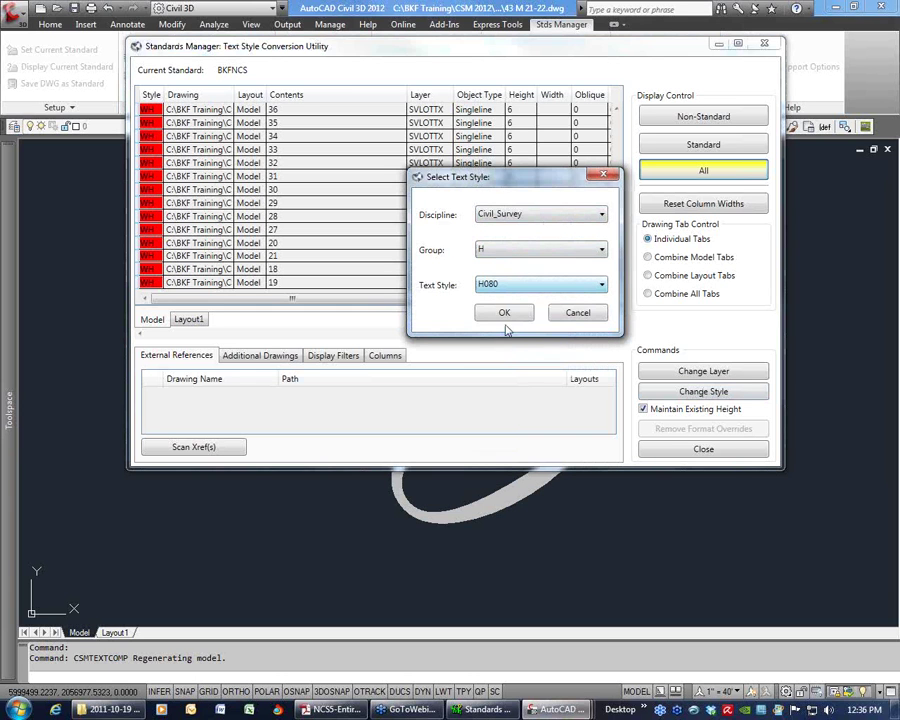
left_click_drag(470, 177, 295, 149)
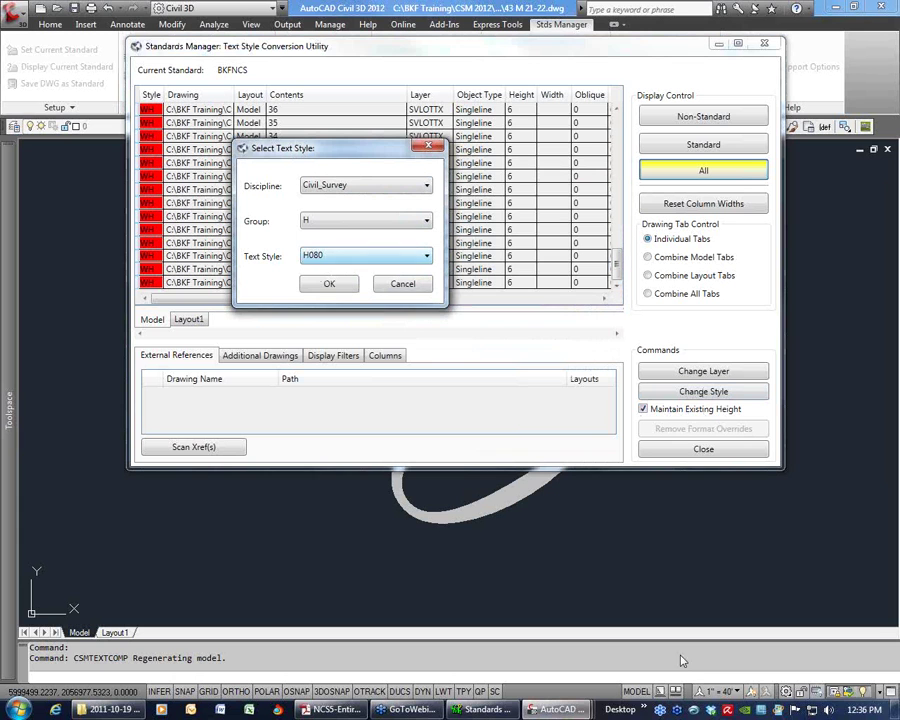
left_click(331, 285)
left_click(491, 252)
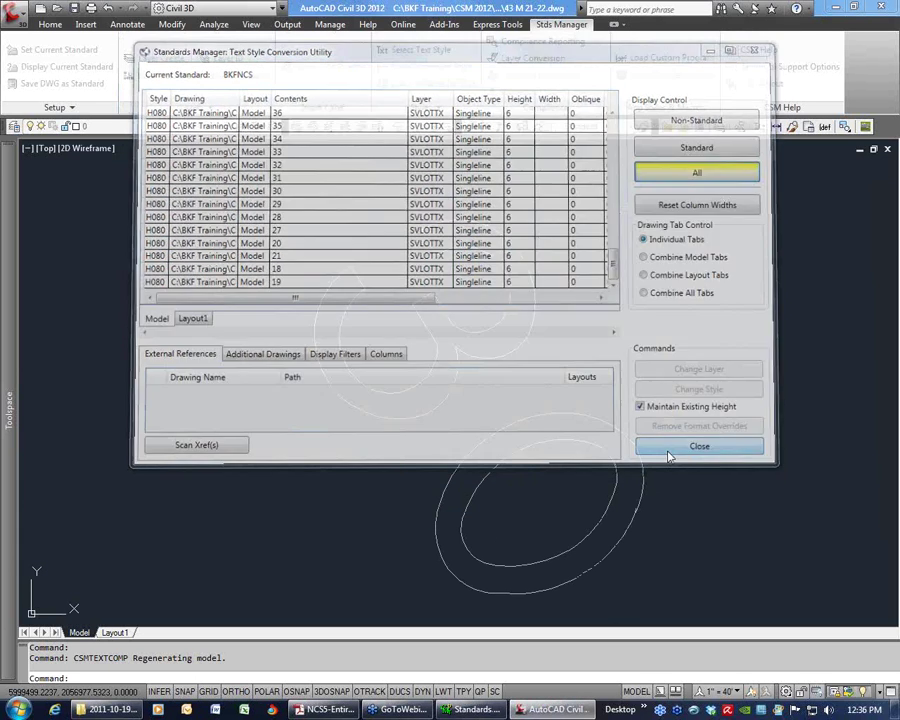
left_click(686, 452)
- Inspect the converted lot numbers along the parcel rows, and switch to the C4.18.dwg drawing
scroll(502, 390, "down", 5)
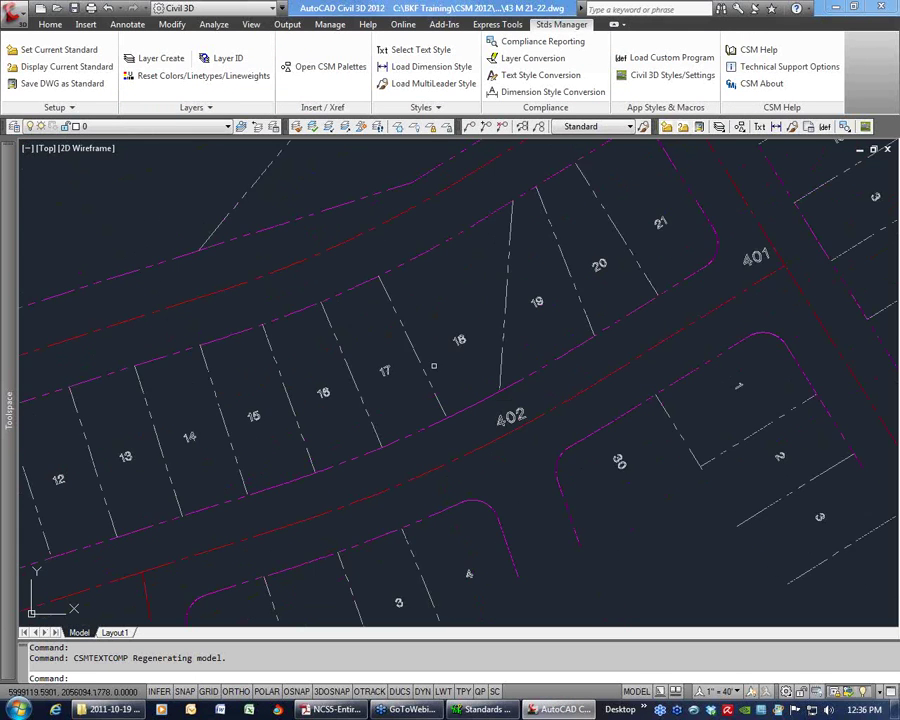
middle_click_drag(434, 366, 701, 278)
middle_click_drag(390, 376, 663, 266)
middle_click_drag(275, 424, 679, 284)
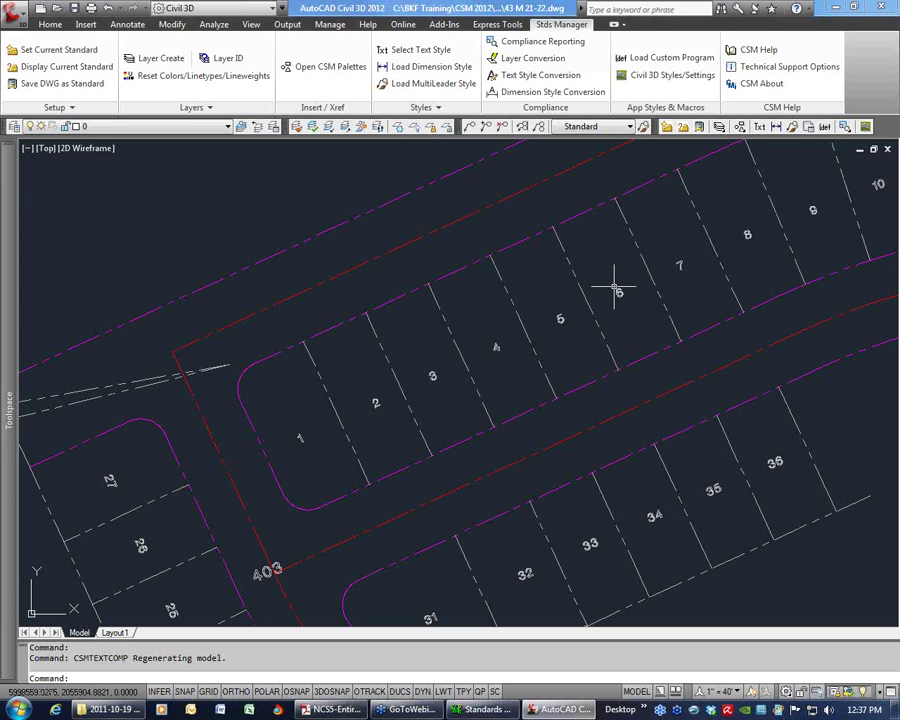
scroll(631, 317, "down", 6)
key("ctrl+Tab")
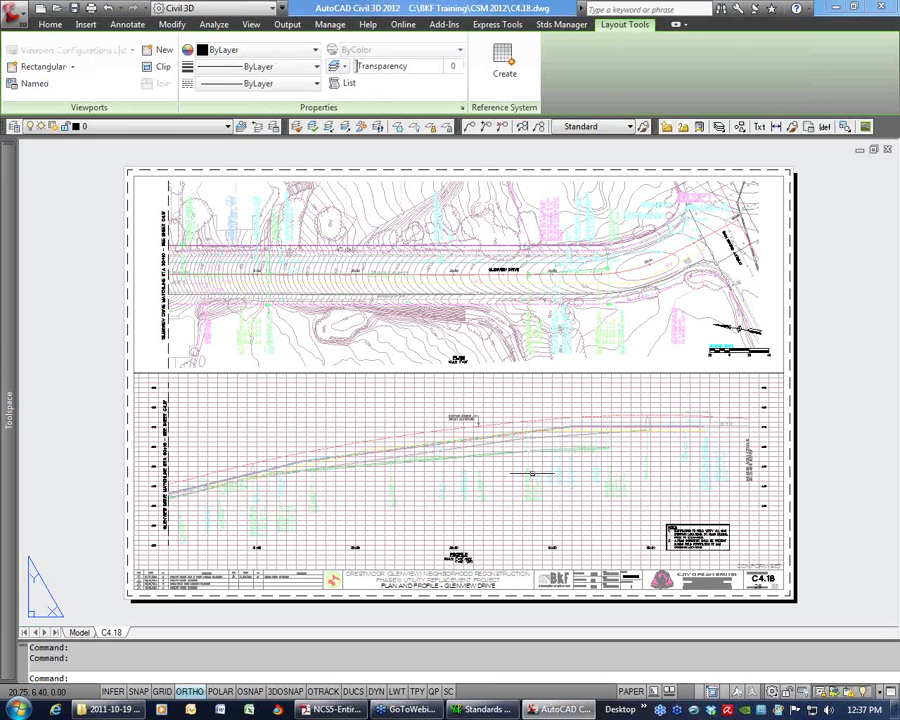
key("Escape")
key("Escape")
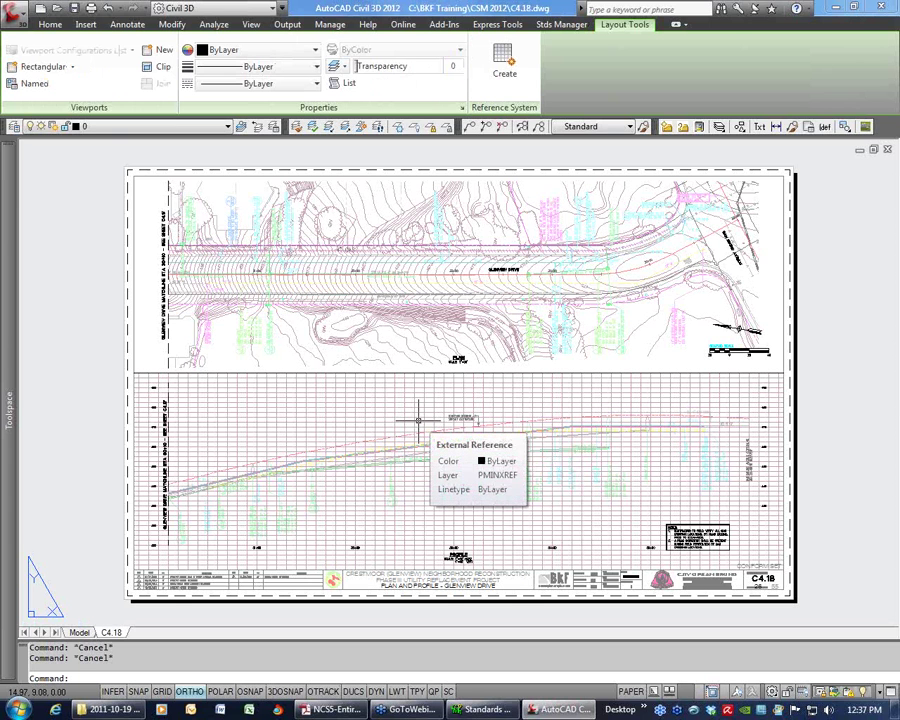
- Review the CSM technical support options and the Standards Manager product page, closing each one
left_click(565, 24)
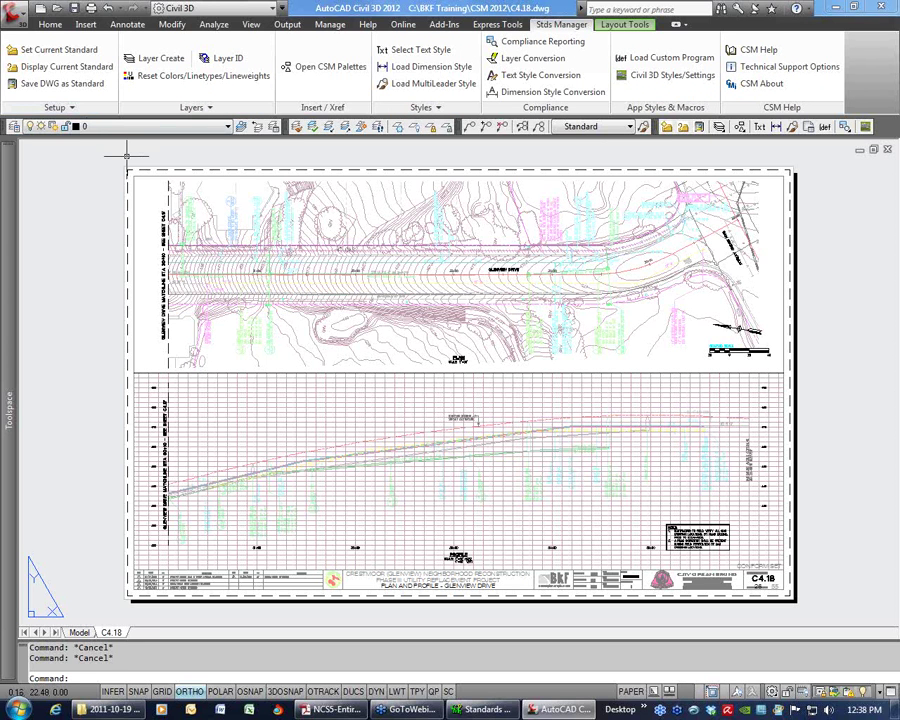
left_click(780, 66)
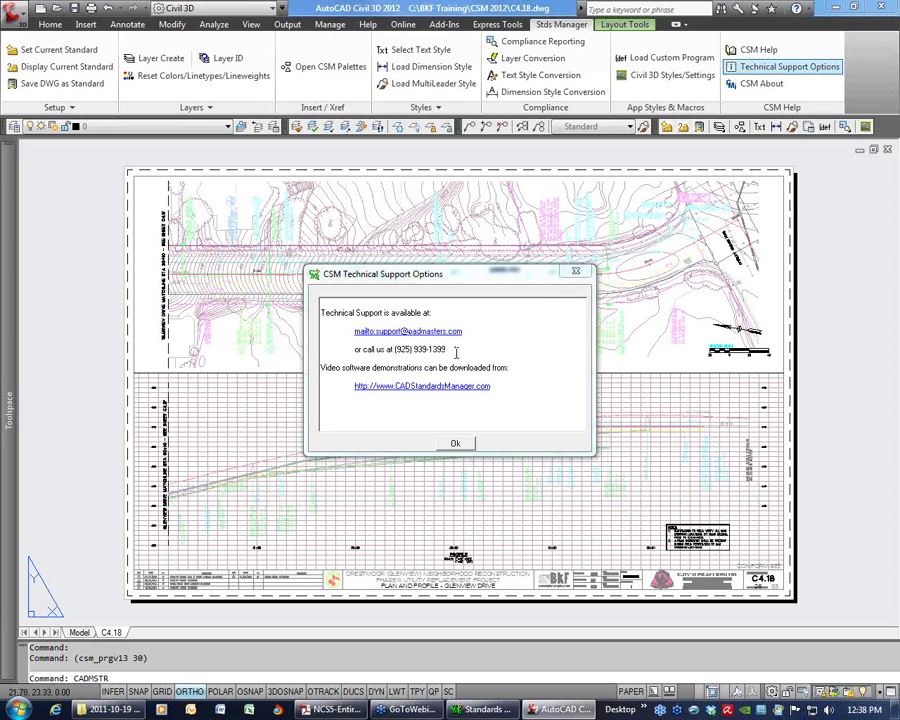
left_click_drag(456, 351, 375, 358)
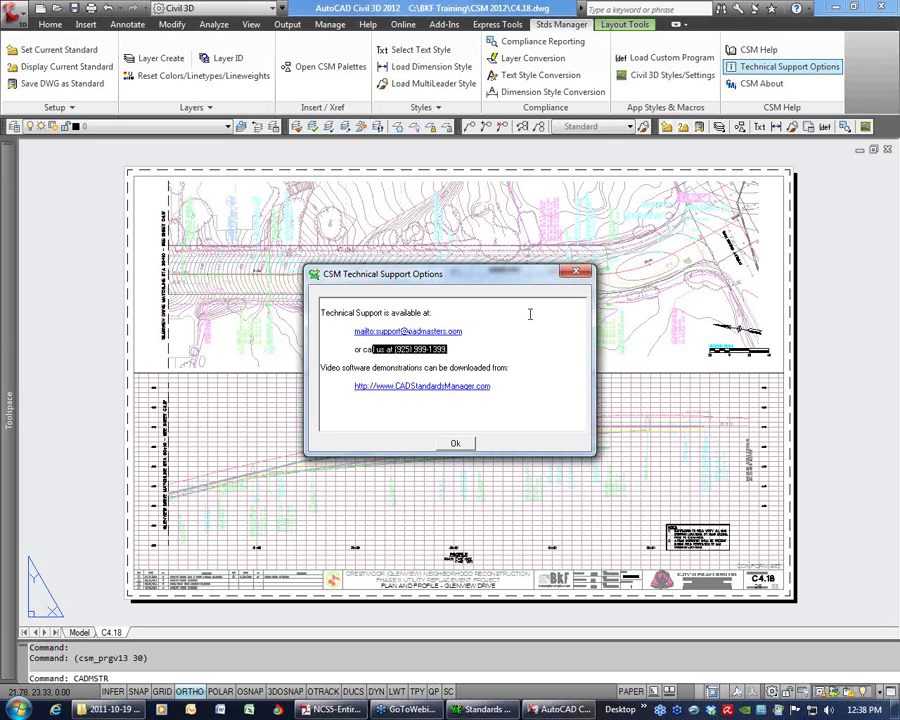
key("Return")
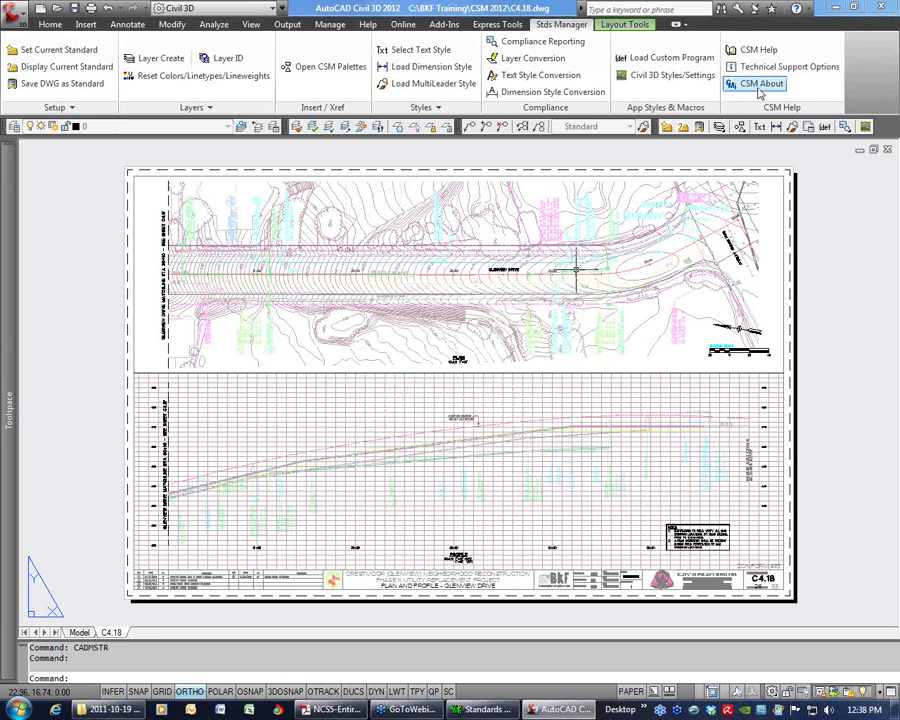
left_click(755, 85)
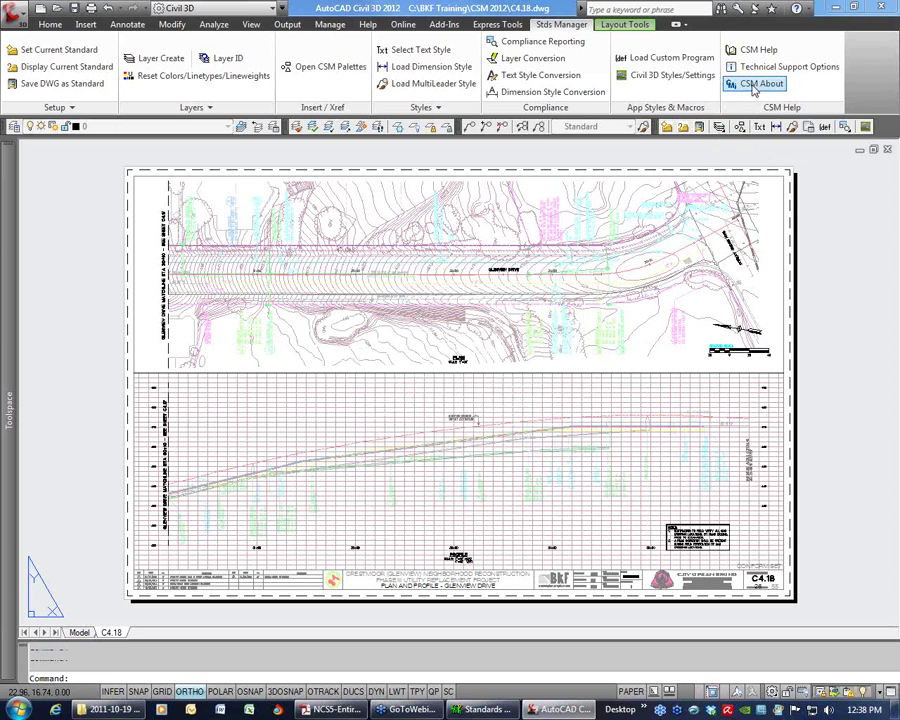
left_click_drag(576, 285, 497, 167)
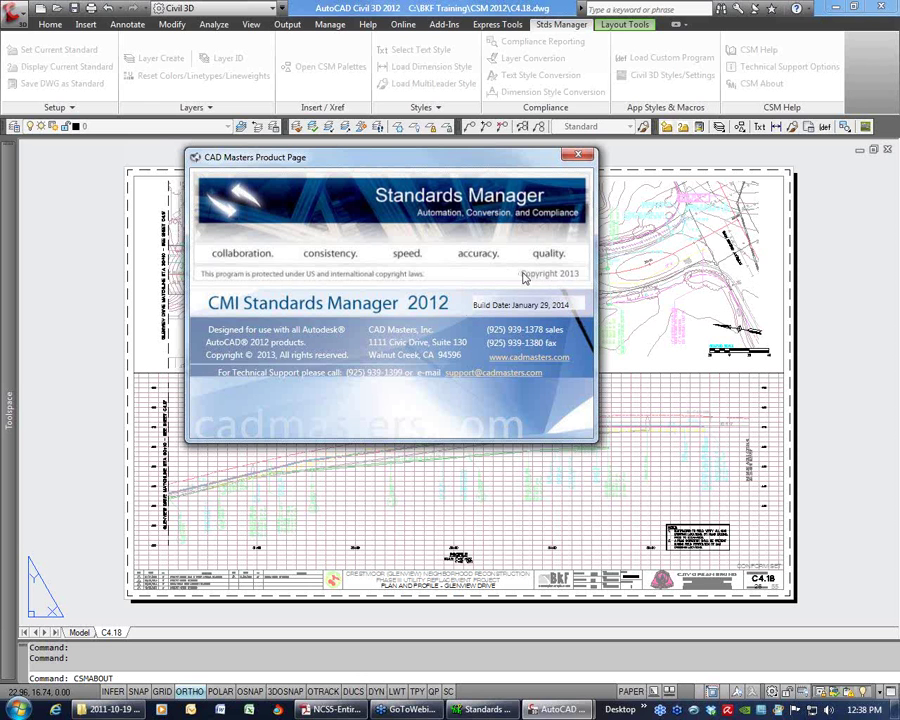
left_click(578, 157)
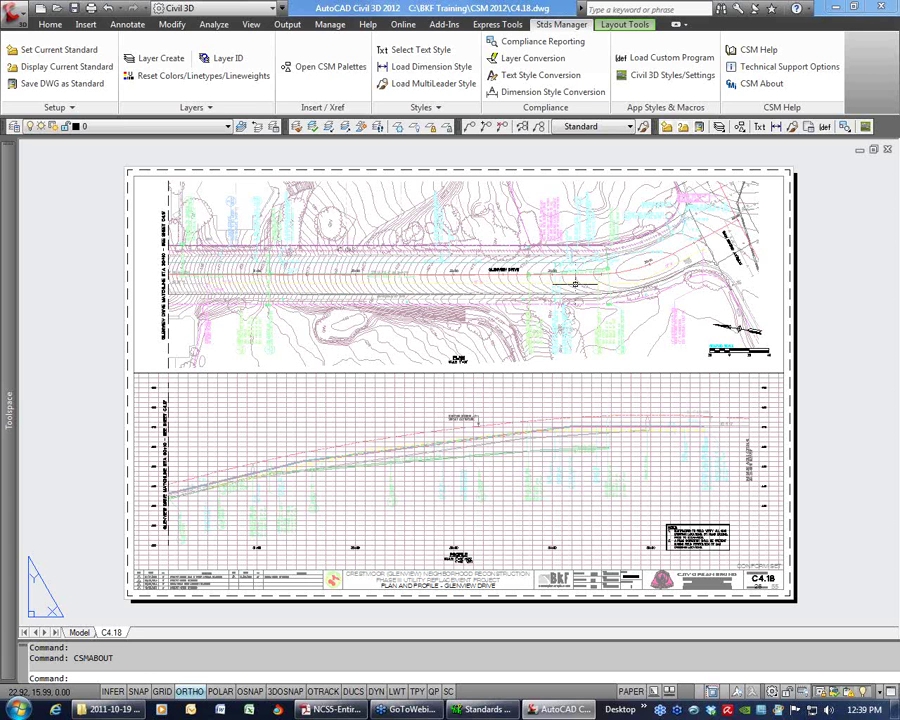
- Compare the two BKF 2012 templates in the C3D 2012 folder and create a new drawing from ~BKF 2012 with content.dwt
left_click(12, 22)
left_click(64, 86)
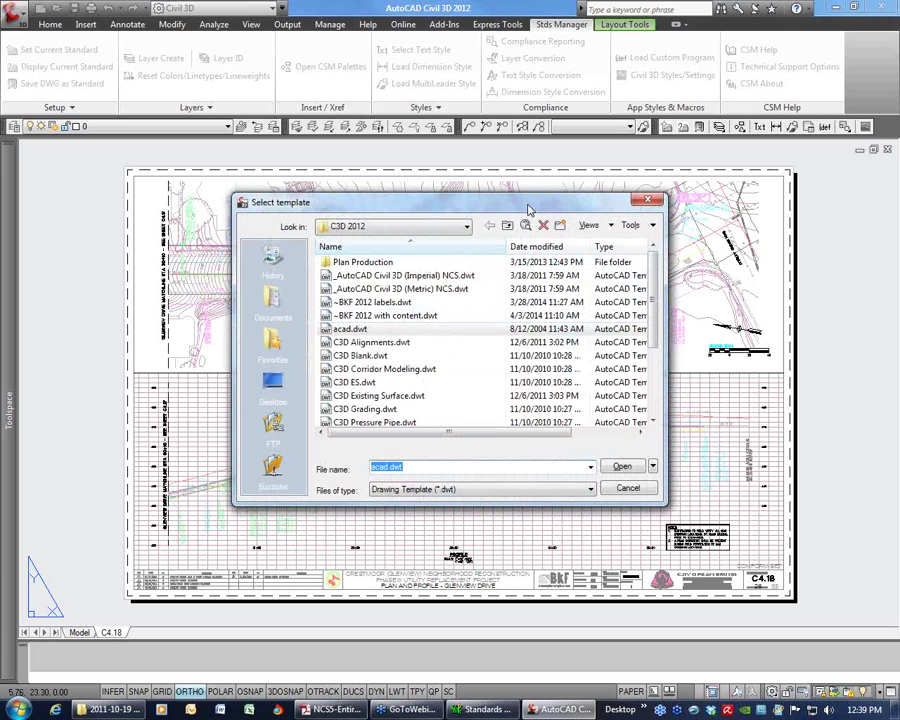
left_click_drag(530, 210, 460, 184)
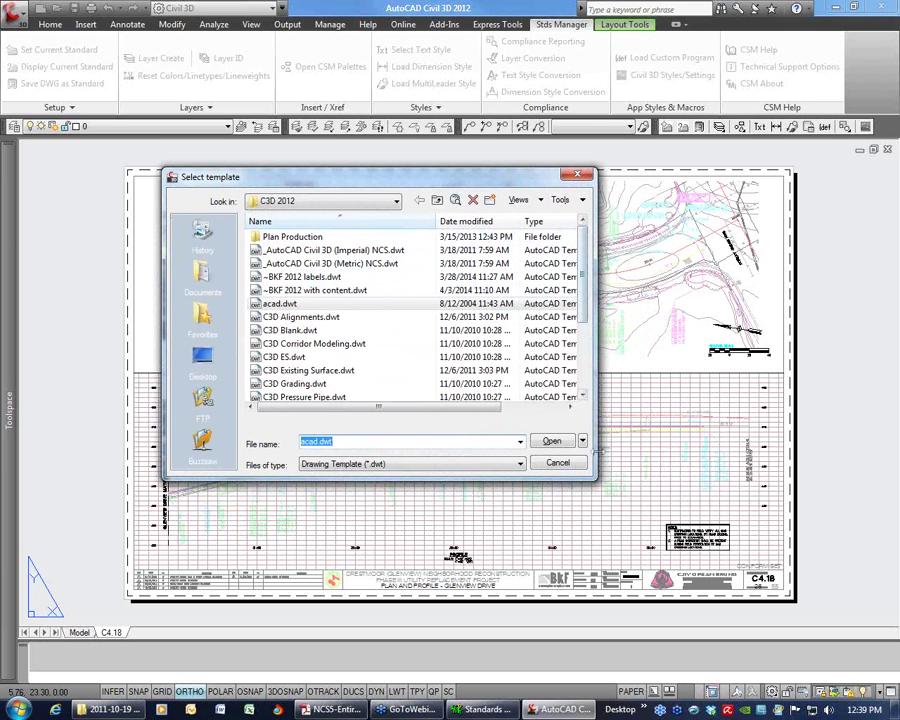
left_click_drag(597, 480, 818, 620)
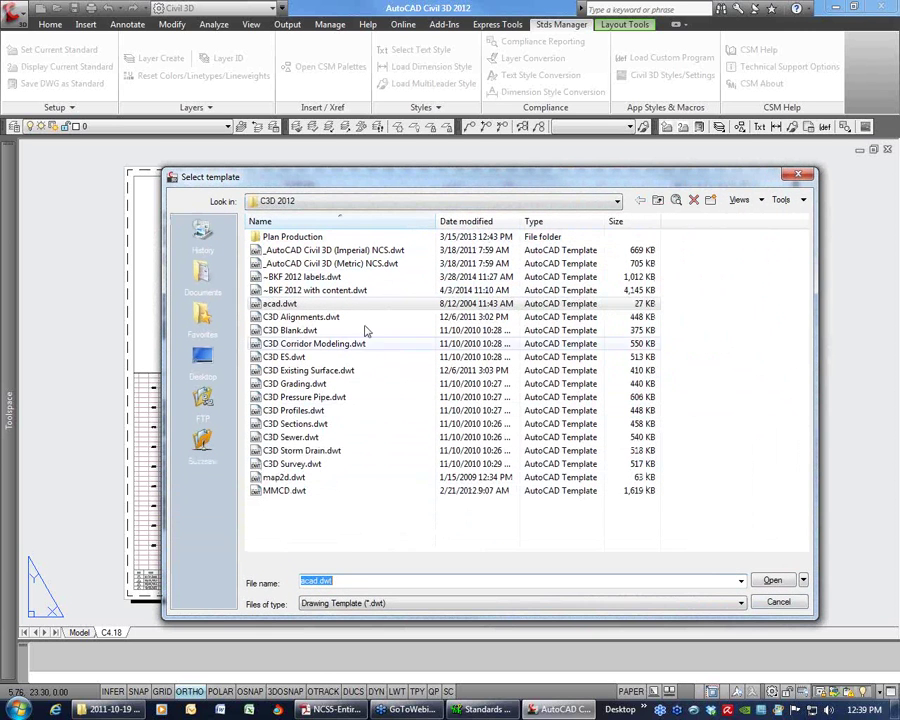
left_click(287, 278)
left_click(288, 290)
left_click(292, 277)
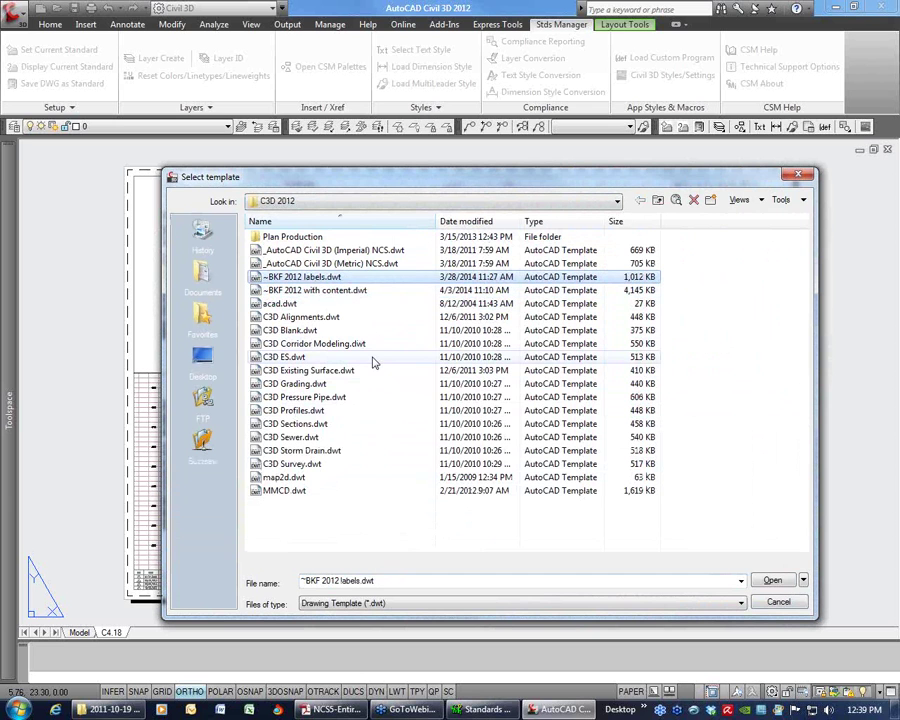
left_click(318, 290)
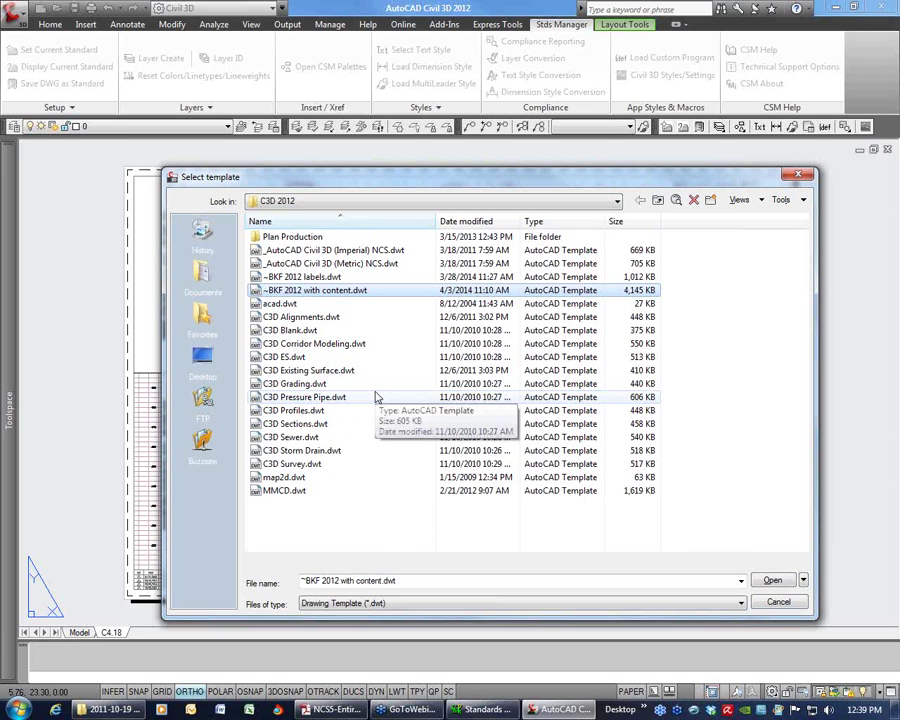
left_click(298, 277)
left_click(323, 291)
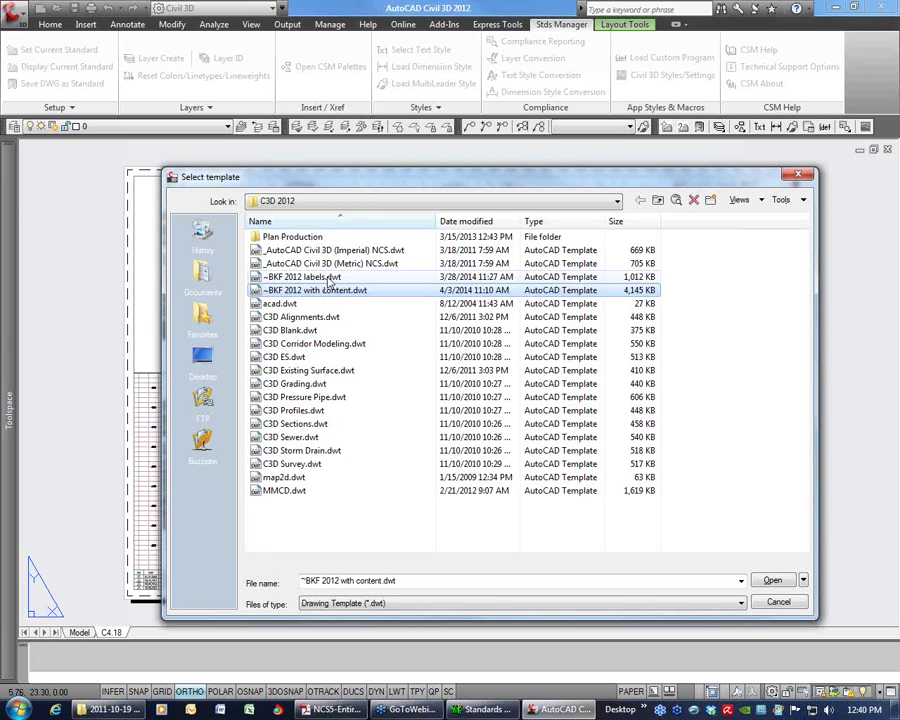
left_click(322, 290)
left_click(769, 582)
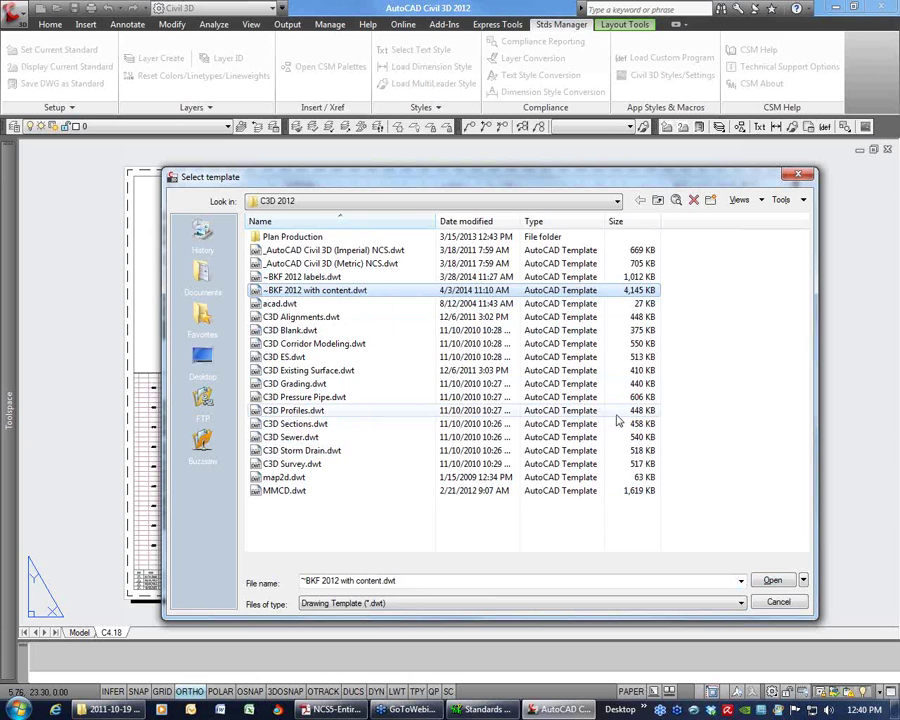
left_click(775, 582)
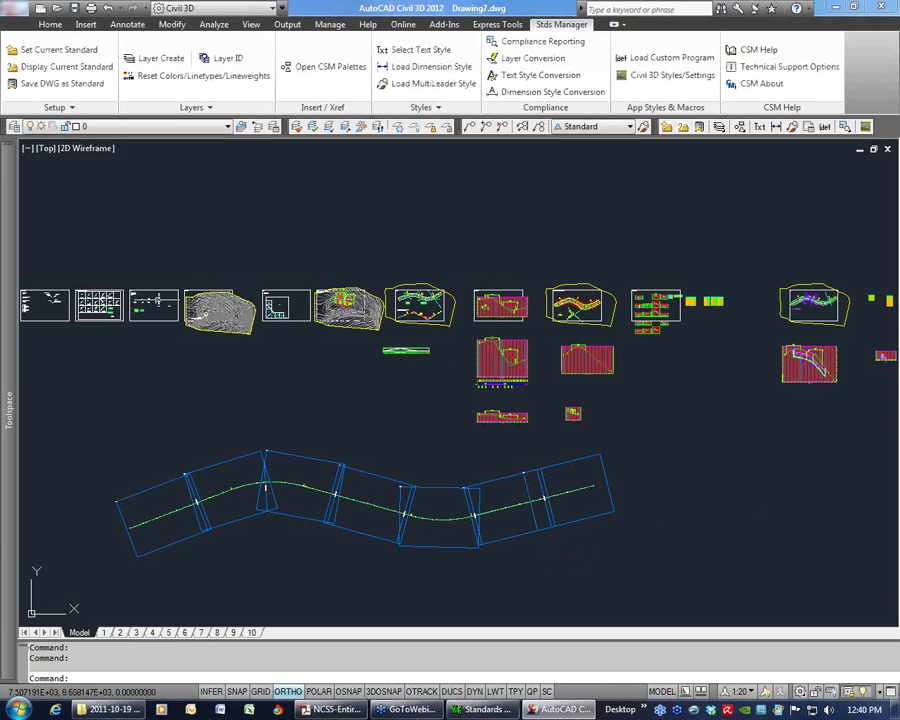
- Examine the sample line and curve labels on the general line and curve label styles sheet
middle_click_drag(169, 311, 369, 312)
type("z")
key("Return")
left_click(276, 293)
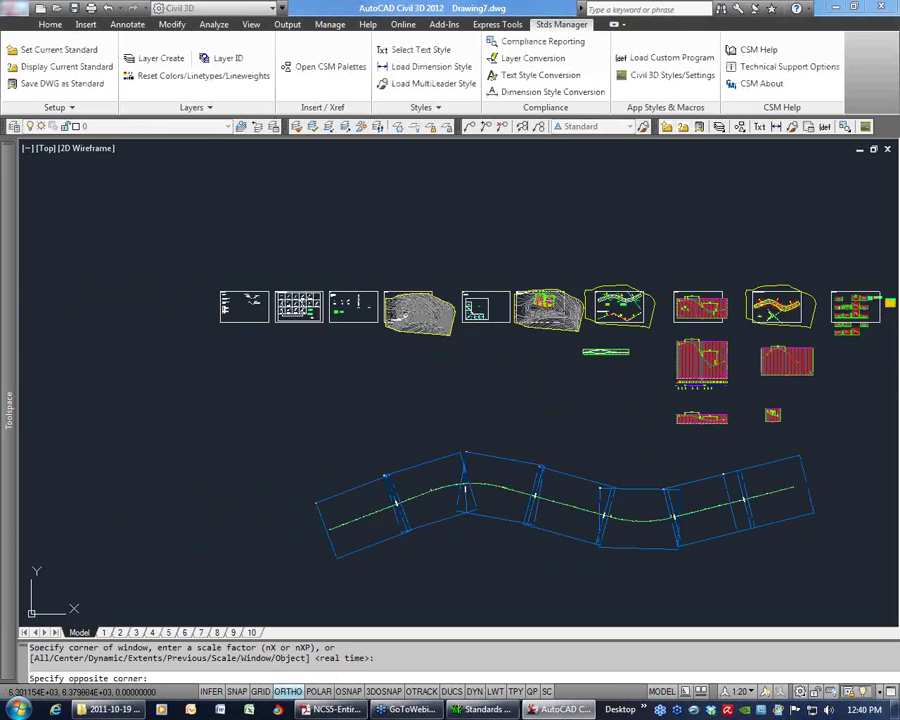
left_click(322, 320)
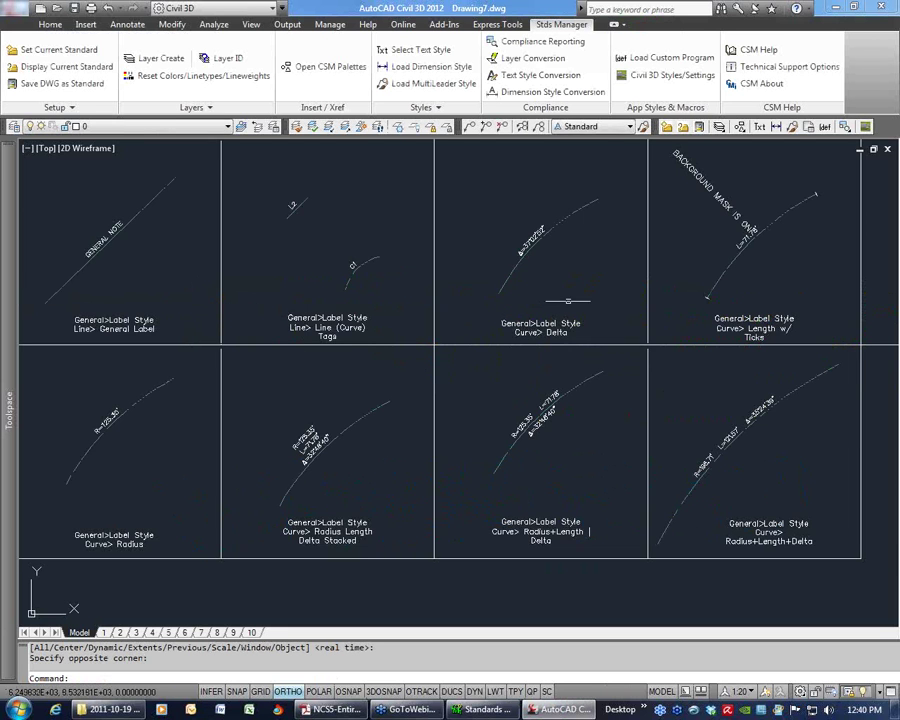
middle_click_drag(568, 301, 457, 317)
scroll(457, 317, "up", 2)
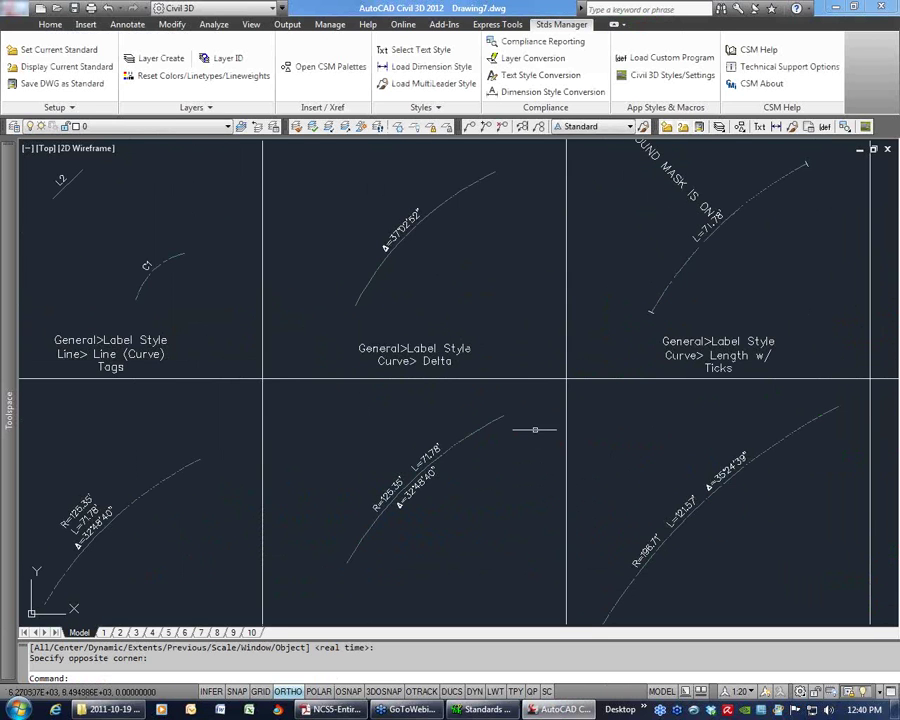
mouse_move(516, 492)
middle_mouse_down()
mouse_move(465, 387)
mouse_move(354, 388)
middle_mouse_up()
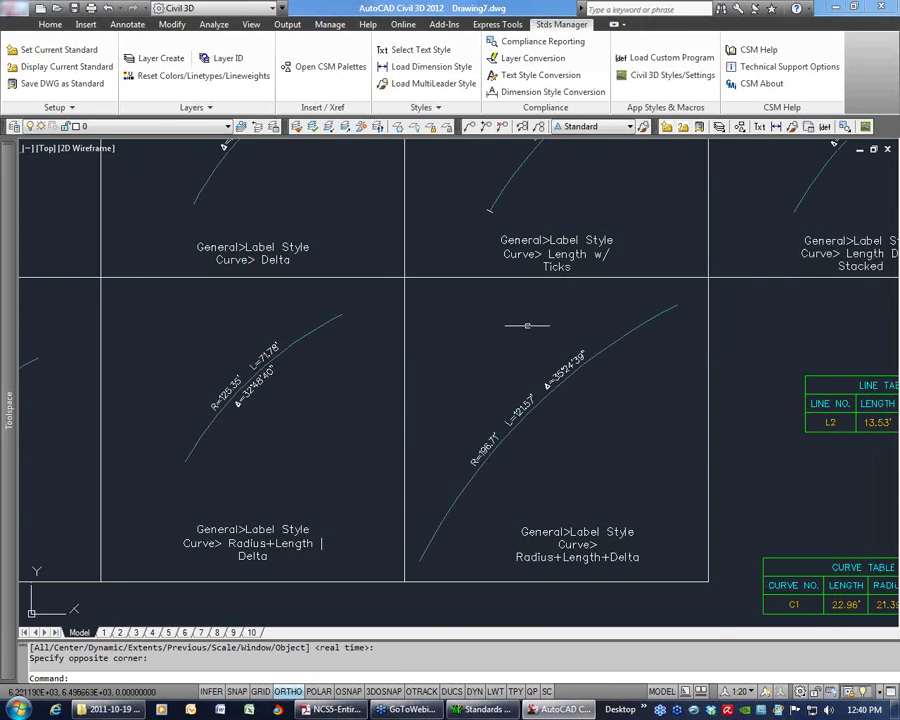
mouse_move(663, 227)
middle_mouse_down()
mouse_move(537, 313)
mouse_move(466, 345)
middle_mouse_up()
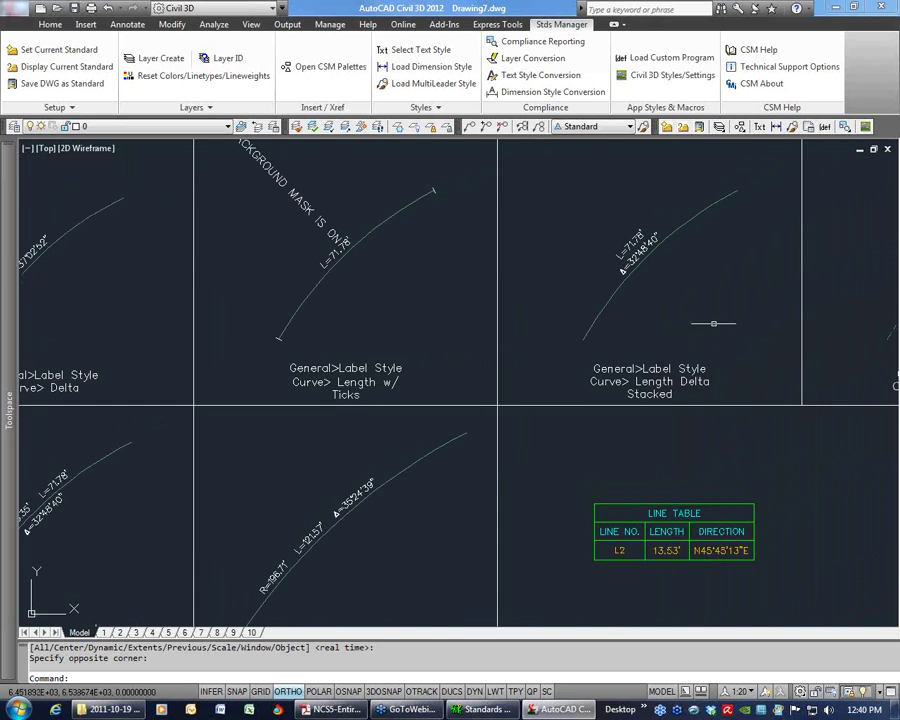
mouse_move(704, 320)
middle_mouse_down()
mouse_move(600, 360)
mouse_move(369, 374)
middle_mouse_up()
mouse_move(741, 239)
middle_mouse_down()
mouse_move(651, 331)
mouse_move(452, 409)
middle_mouse_up()
- Examine the point label samples and the horizontal control and tree tables on the neighbouring sheet
scroll(524, 372, "down", 3)
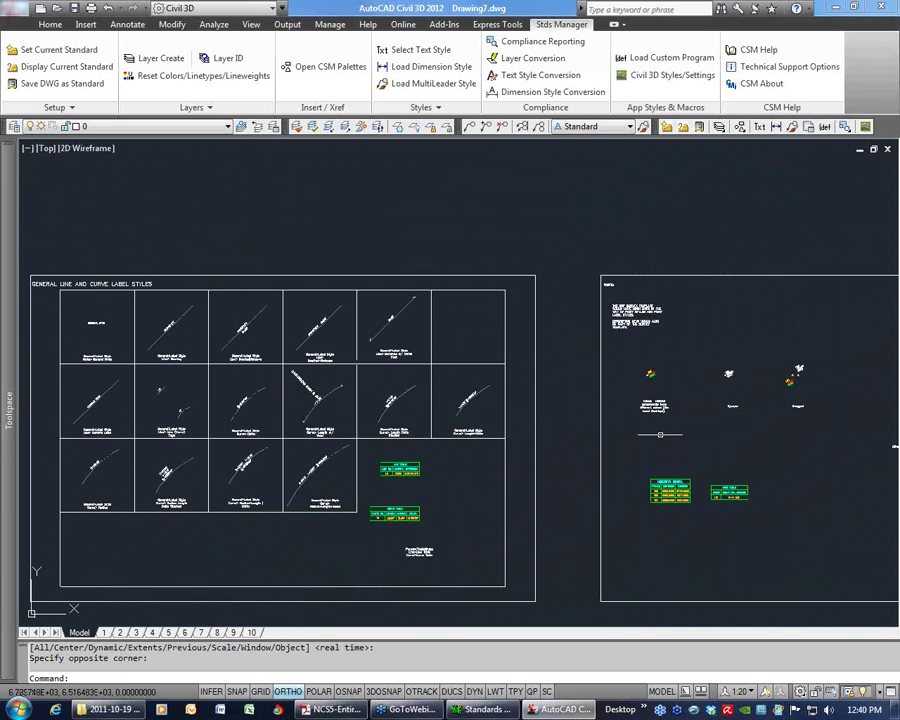
scroll(710, 500, "up", 4)
middle_click_drag(727, 505, 550, 500)
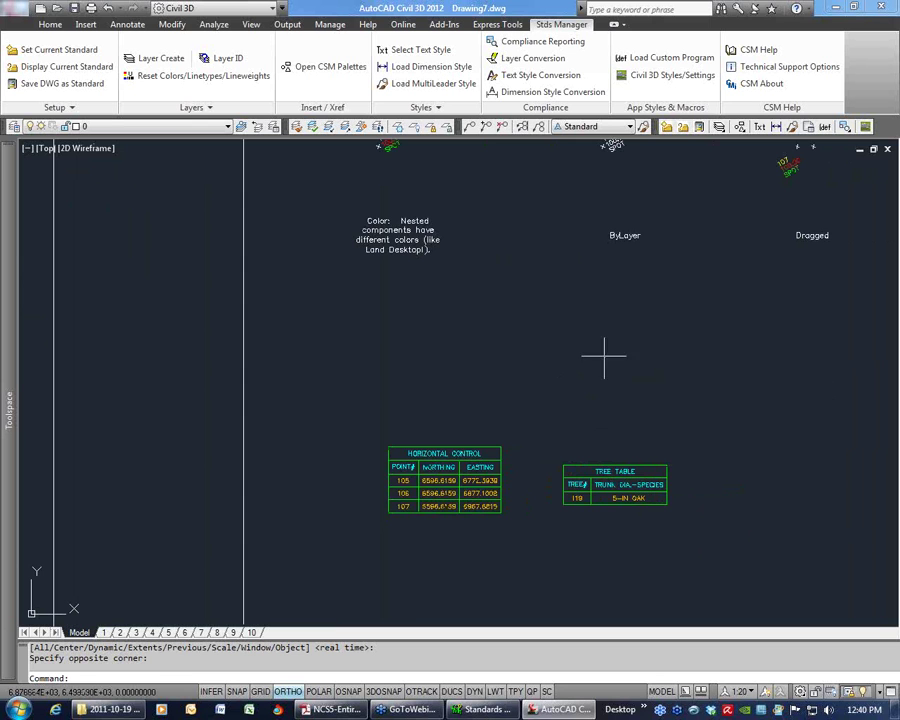
- Examine the contour labels on the surface sample sheet beyond the point label sheet
scroll(727, 341, "down", 5)
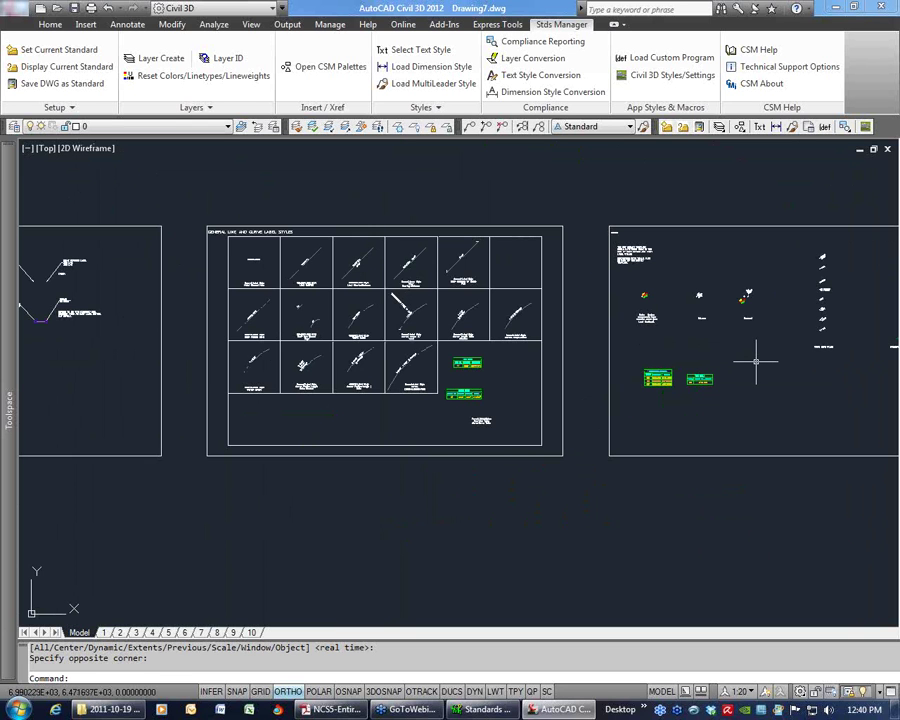
middle_click_drag(705, 360, 540, 376)
middle_click_drag(670, 301, 235, 245)
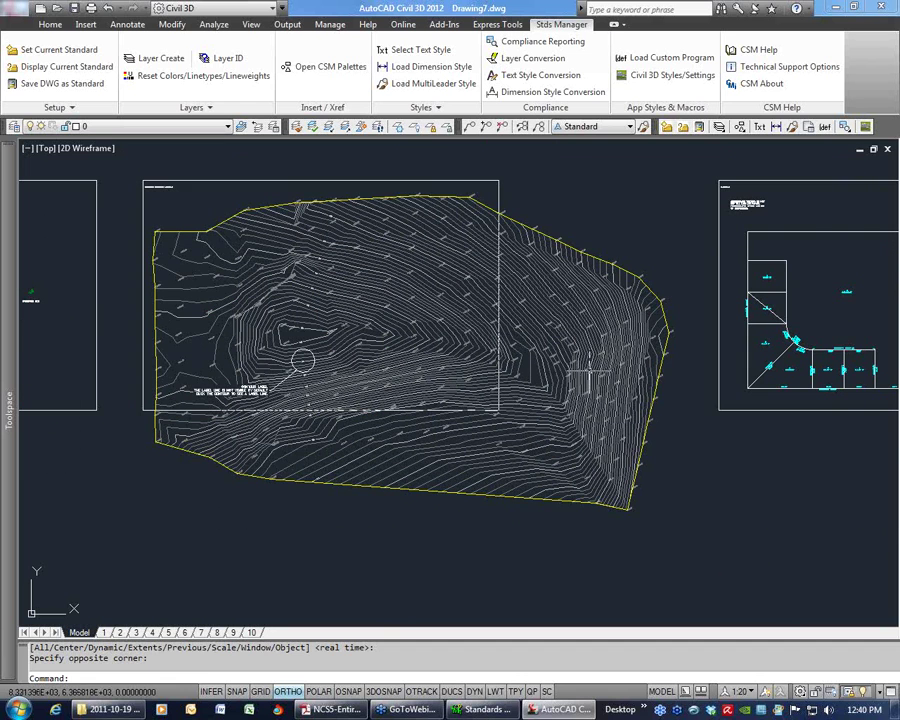
key("Escape")
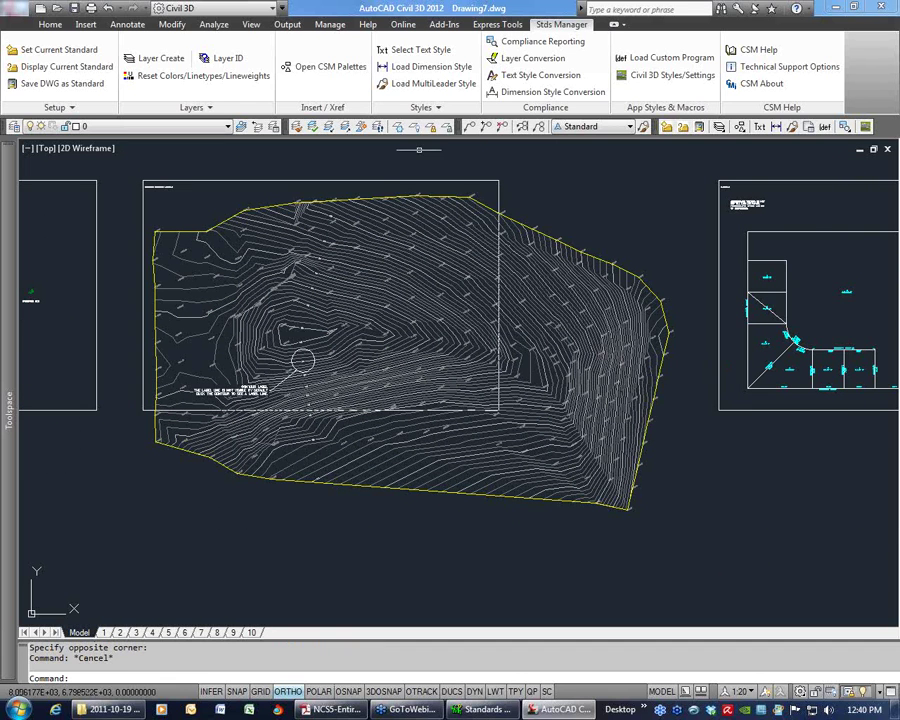
- Create a new drawing from the acad.dwt template in the C3D 2012 folder
left_click(330, 24)
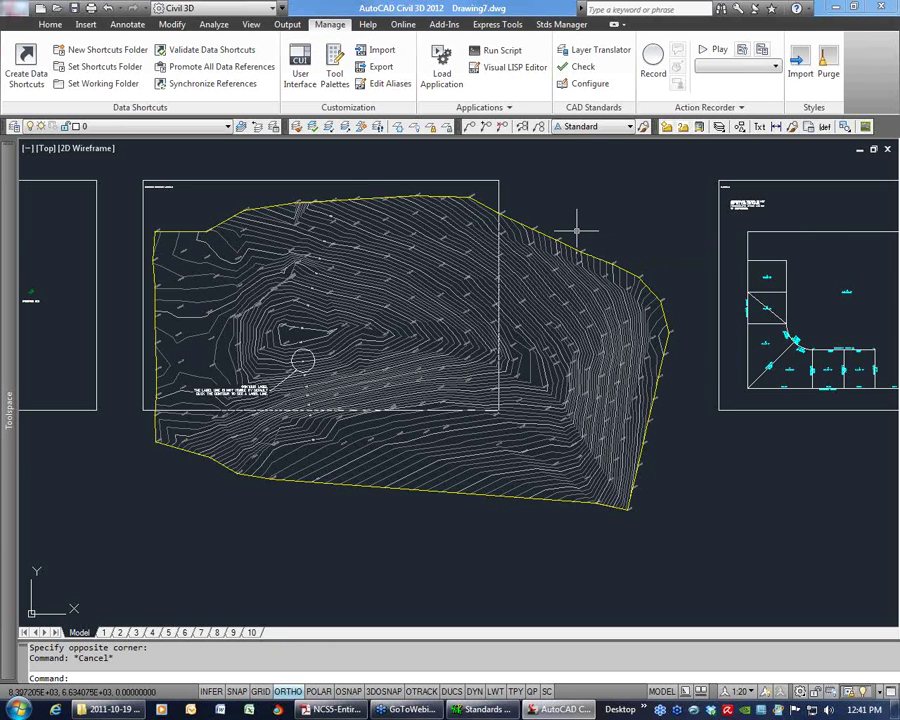
key("Escape")
type("new")
key("Return")
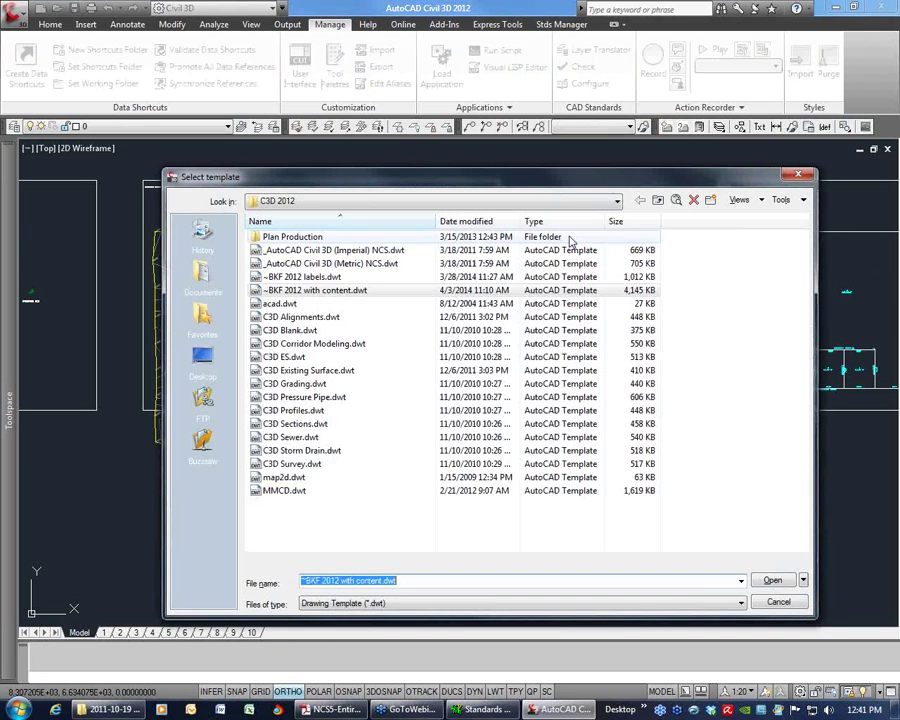
double_click(285, 301)
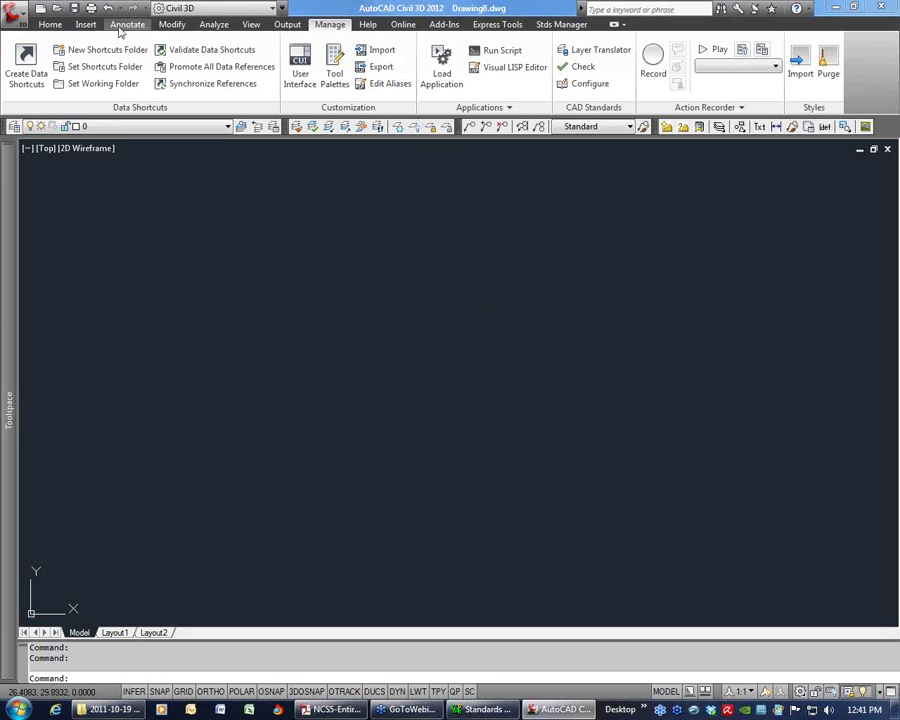
left_click(50, 24)
left_click(127, 24)
left_click(330, 24)
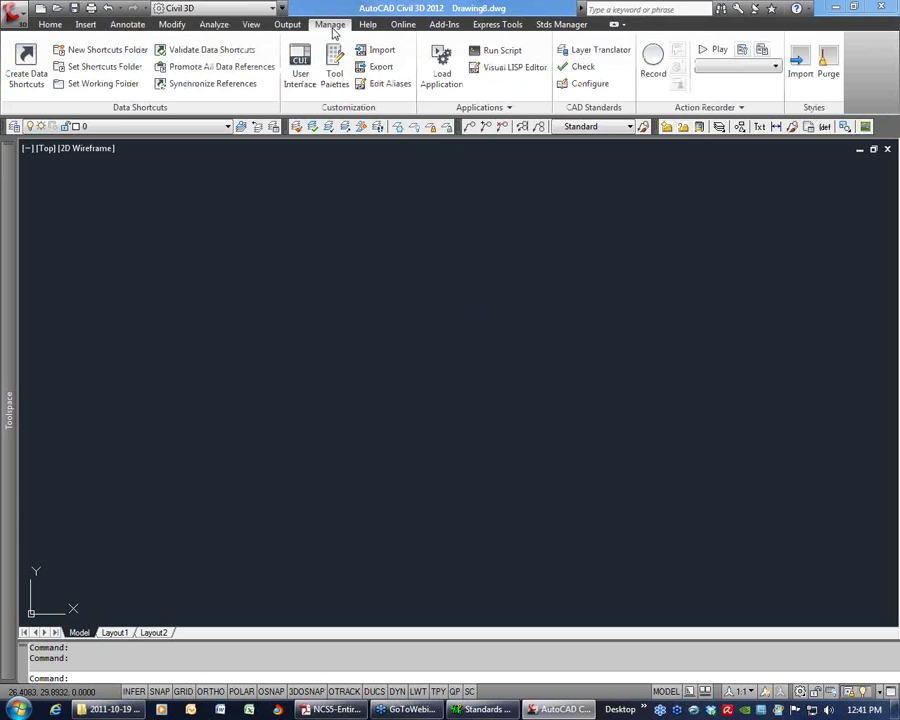
left_click(561, 24)
left_click(330, 24)
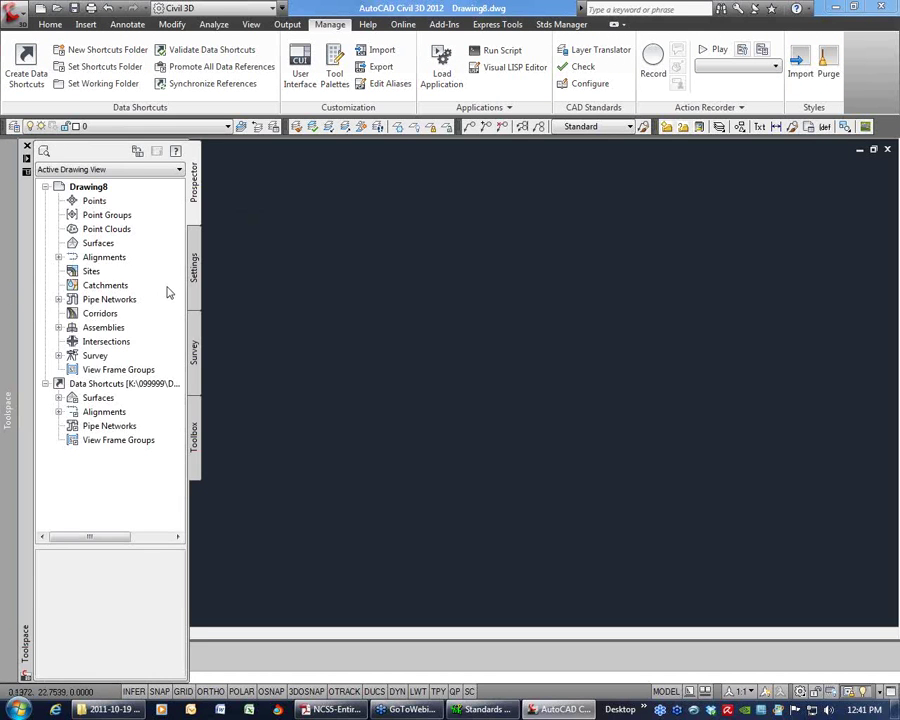
- Check which surface styles the new drawing contains in the Toolspace settings
left_click(195, 275)
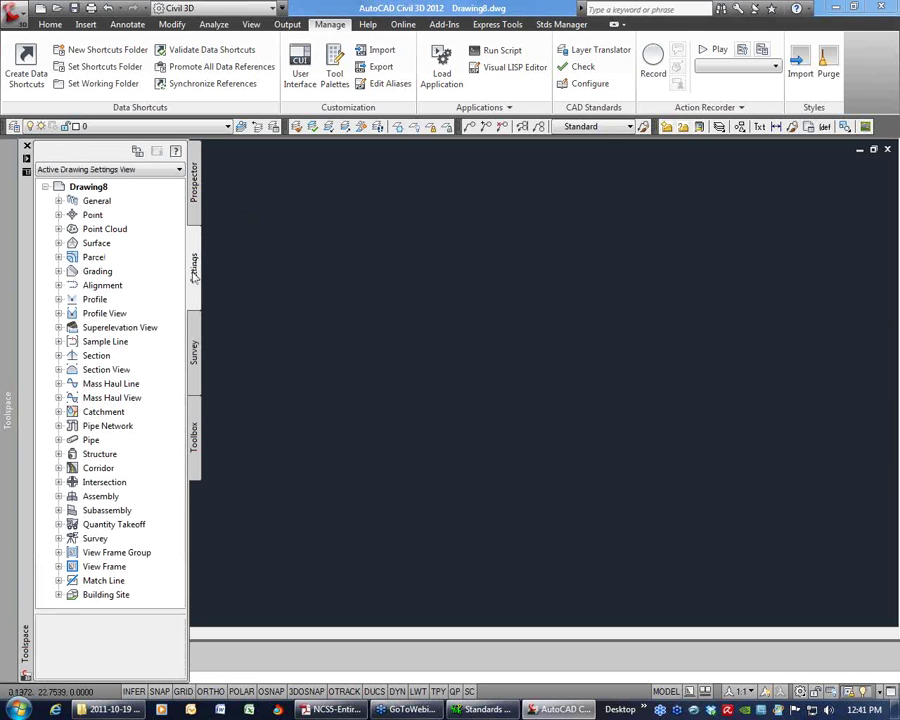
left_click(58, 243)
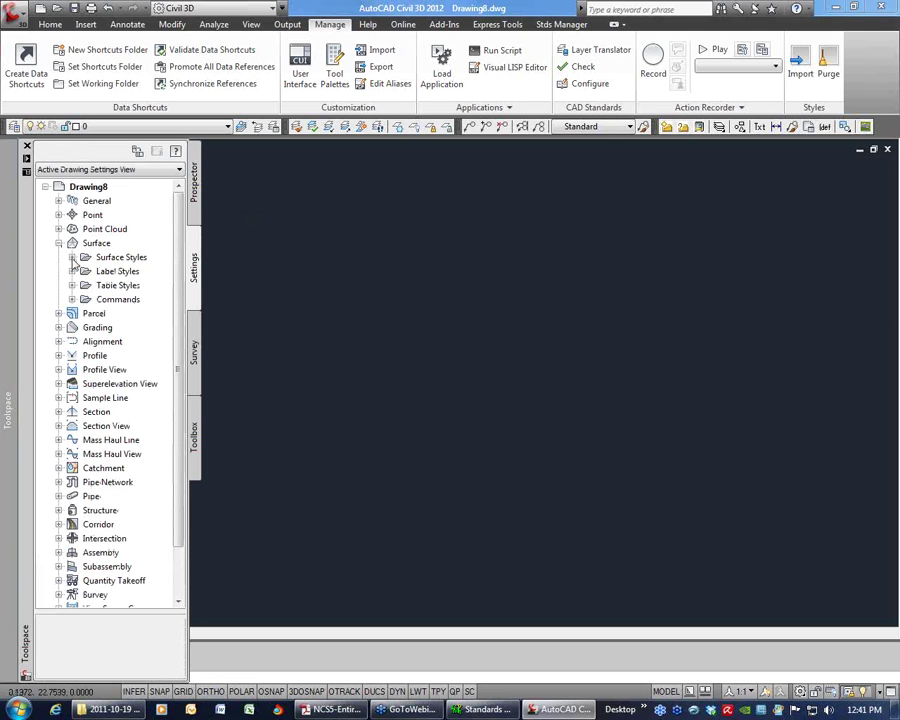
left_click(72, 257)
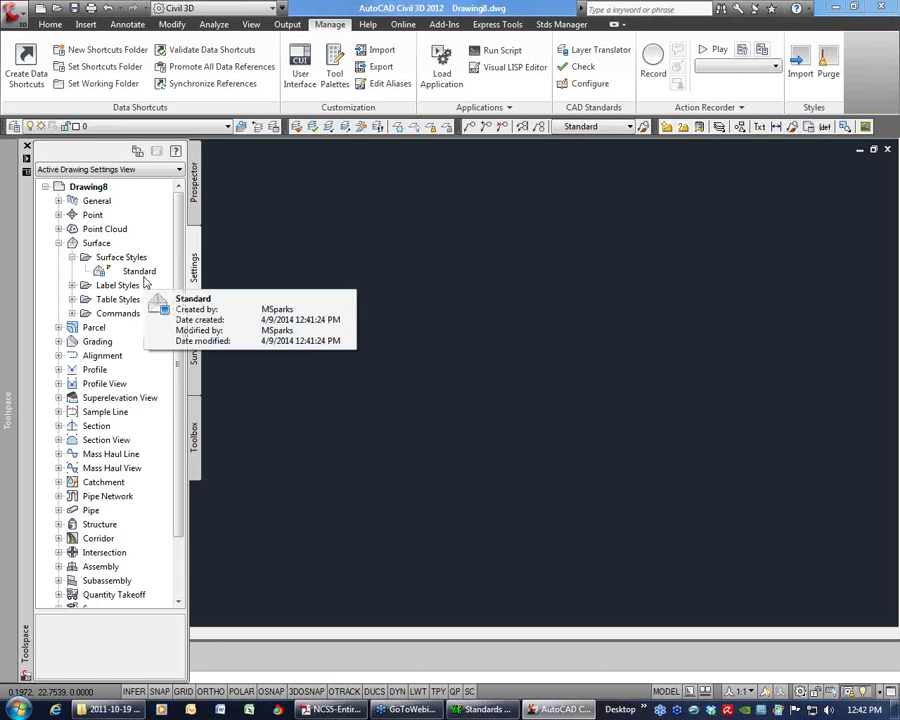
- Start a Civil 3D style import with ~BKF 2012 with content.dwt as the source and enlarge the import dialog
left_click(797, 75)
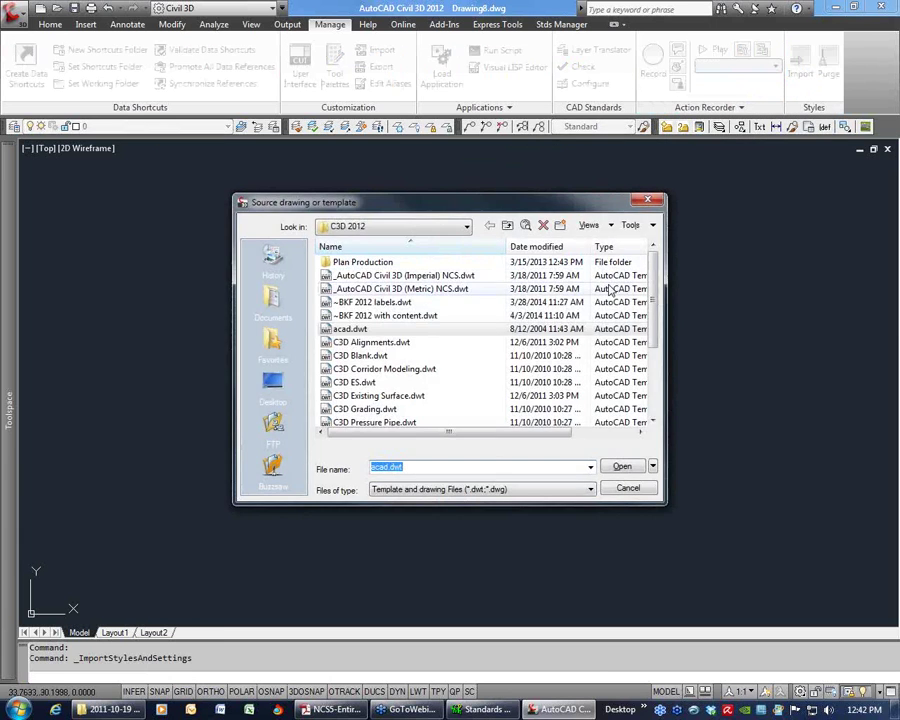
left_click_drag(475, 203, 403, 165)
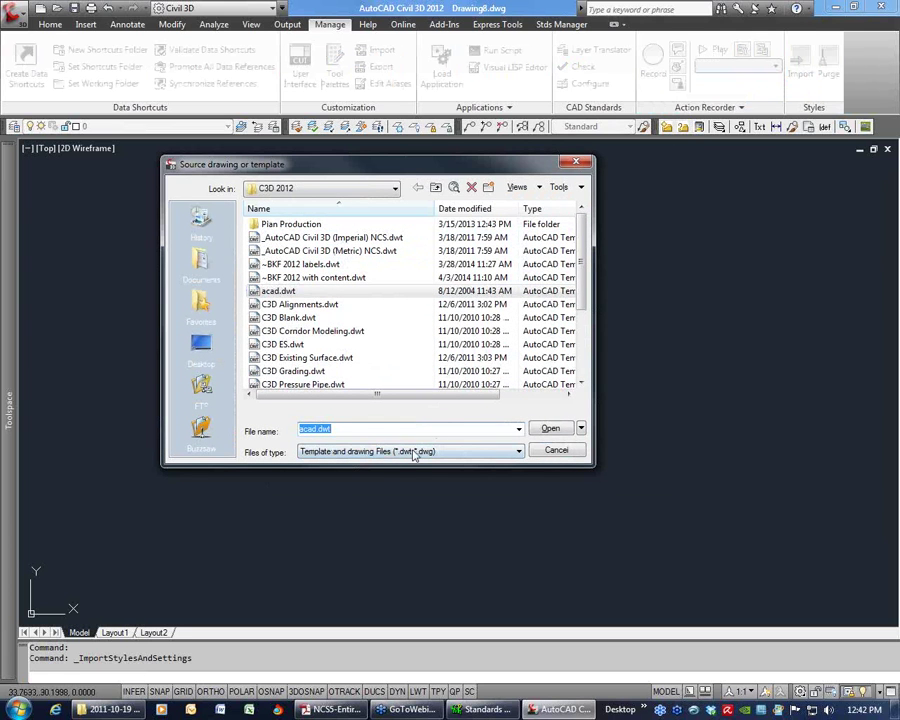
left_click(320, 278)
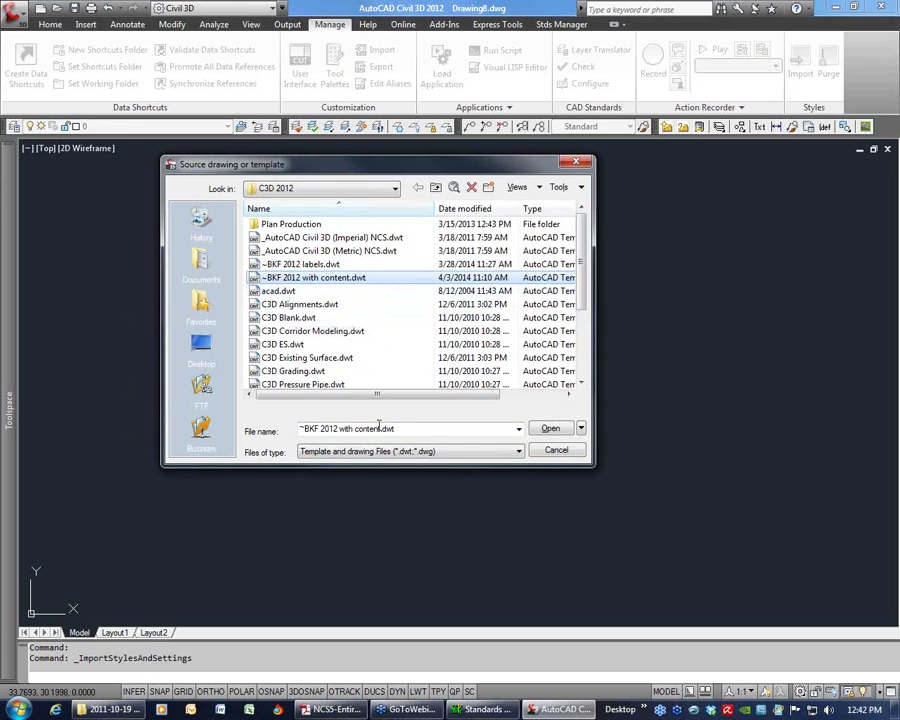
left_click(550, 428)
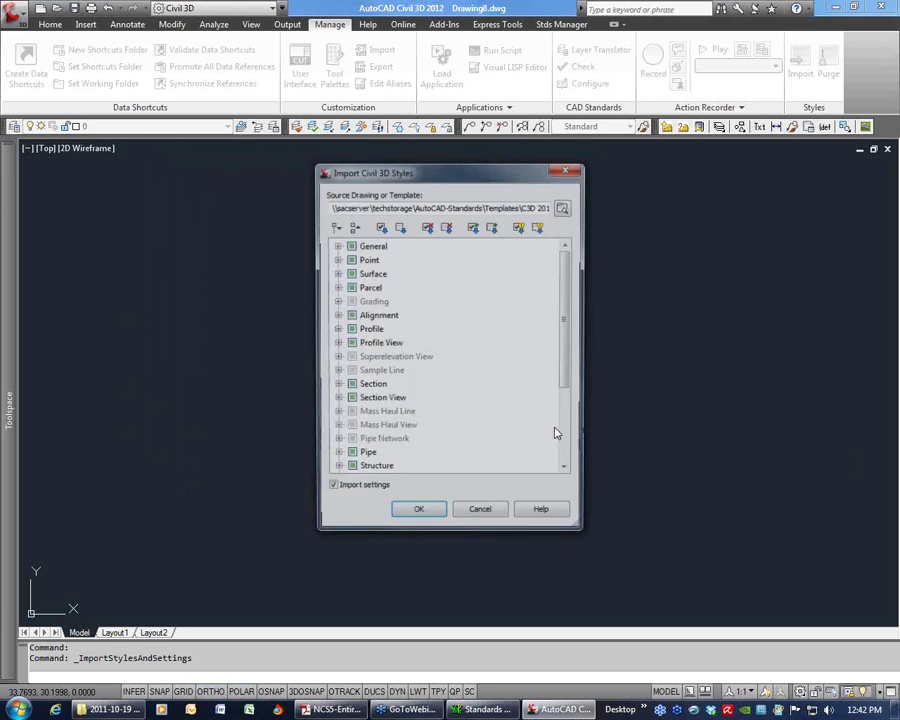
left_click_drag(458, 176, 370, 111)
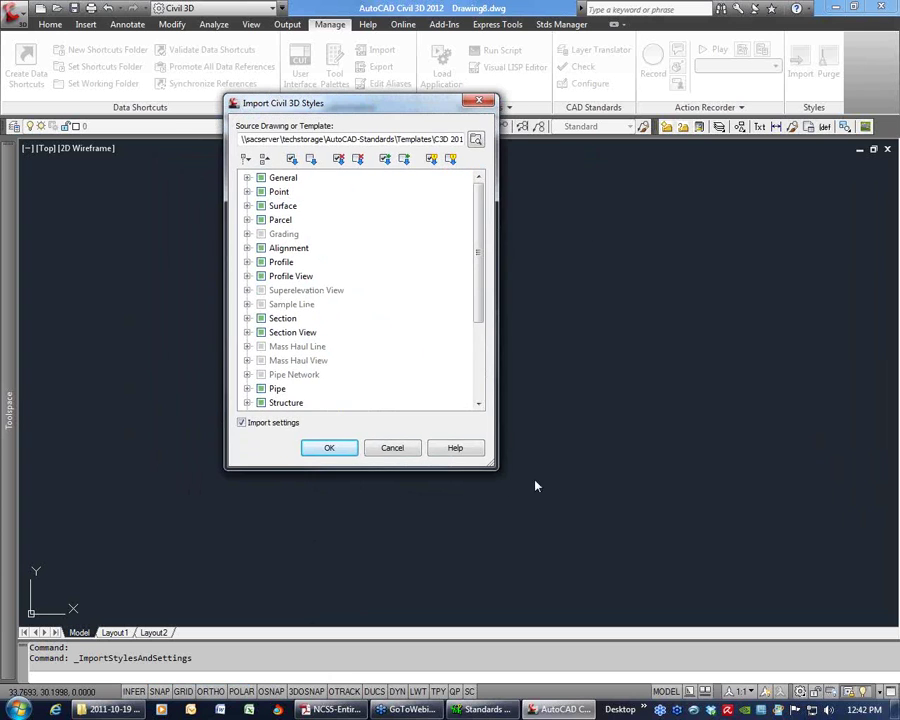
left_click_drag(497, 472, 756, 600)
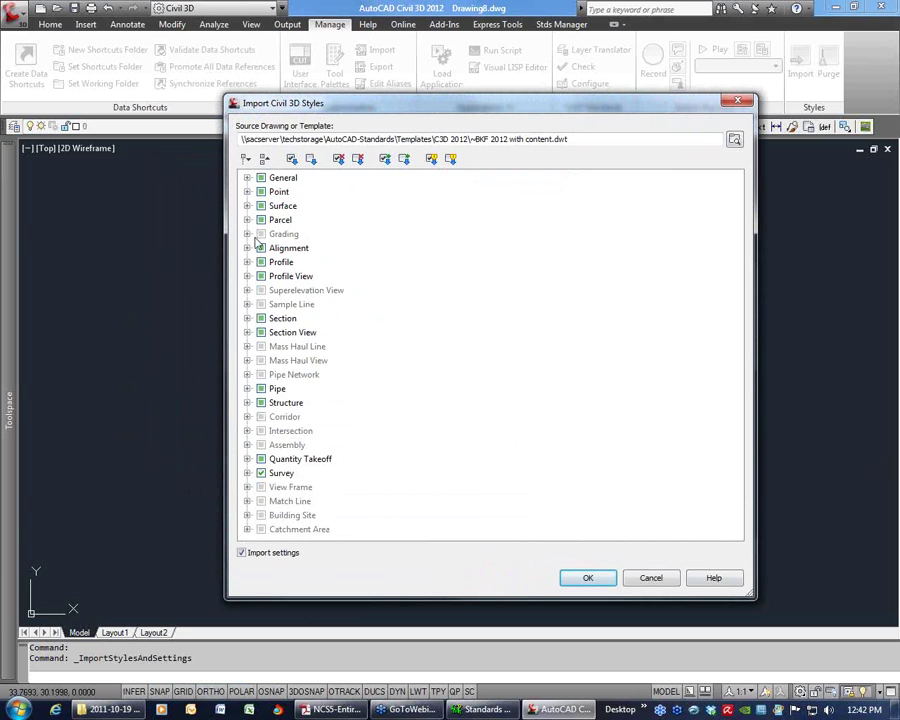
- Review the surface styles and contour label styles marked as additions in the import list, then collapse the Surface category
left_click(247, 205)
left_click(260, 219)
left_click(274, 247)
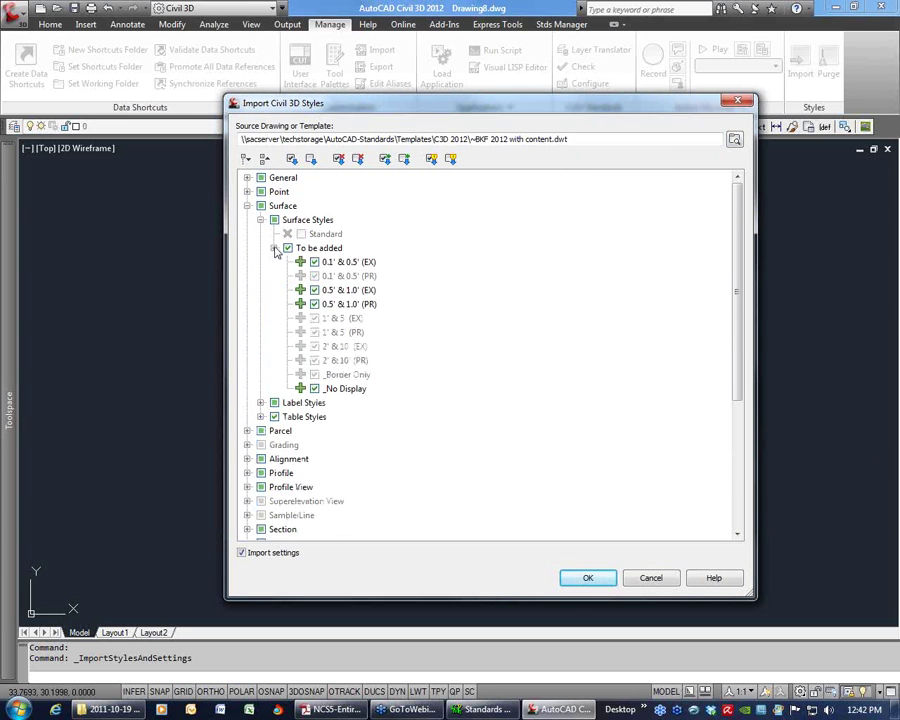
left_click(260, 402)
left_click(274, 416)
left_click(287, 444)
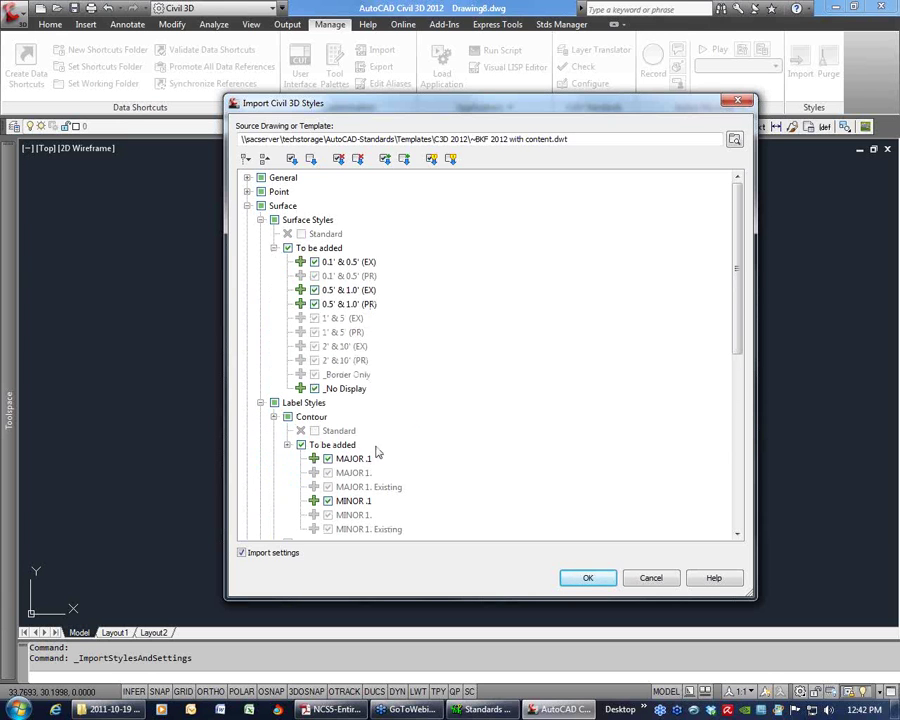
left_click(247, 205)
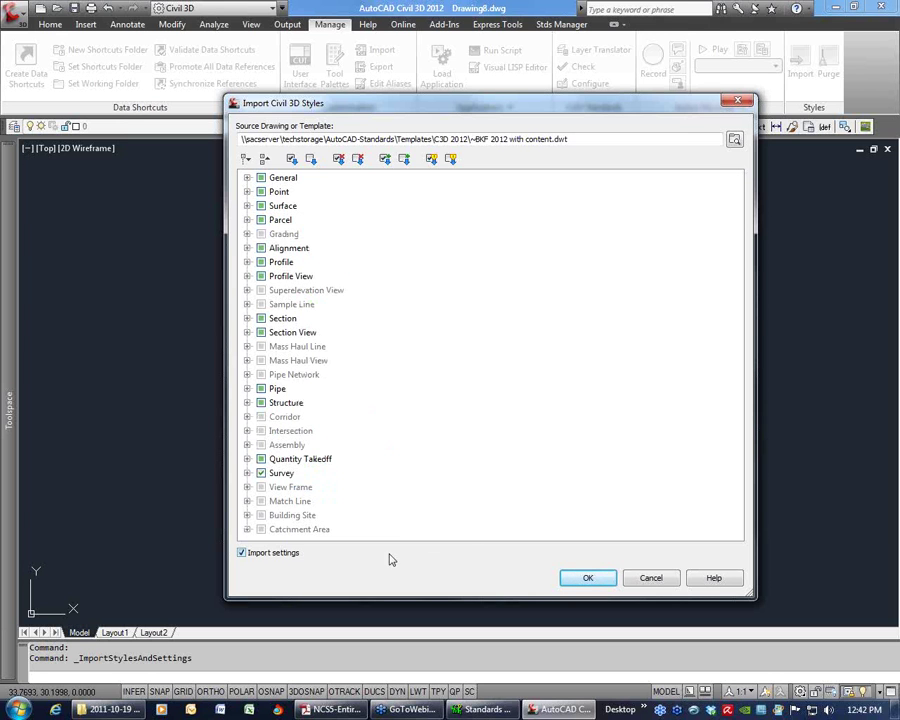
- Import the selected styles and settings, allowing duplicates to be overwritten, and check the drawing's surface styles list
left_click(584, 579)
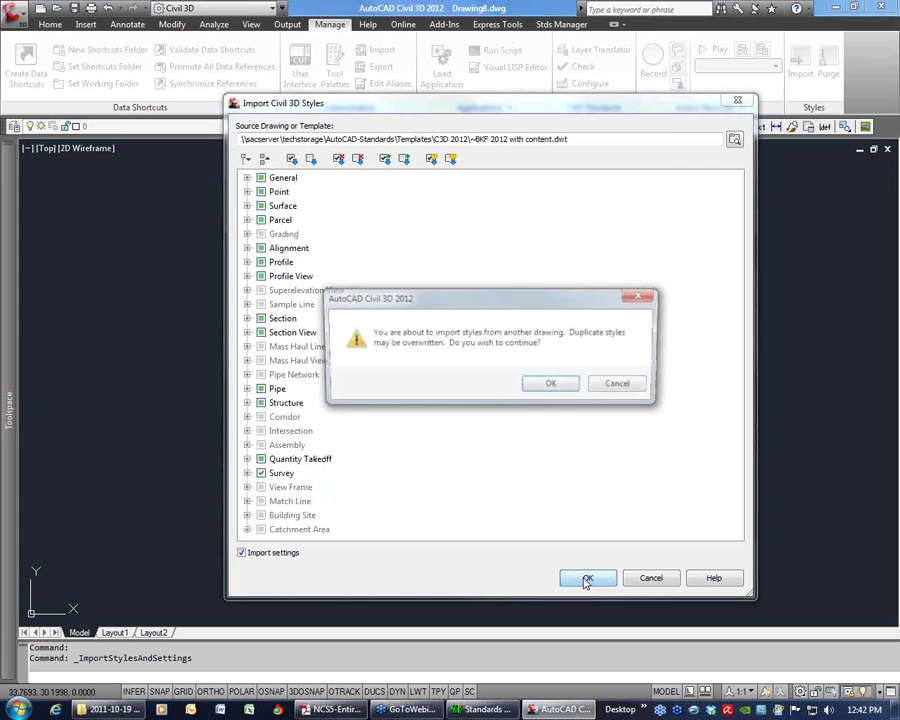
left_click(555, 385)
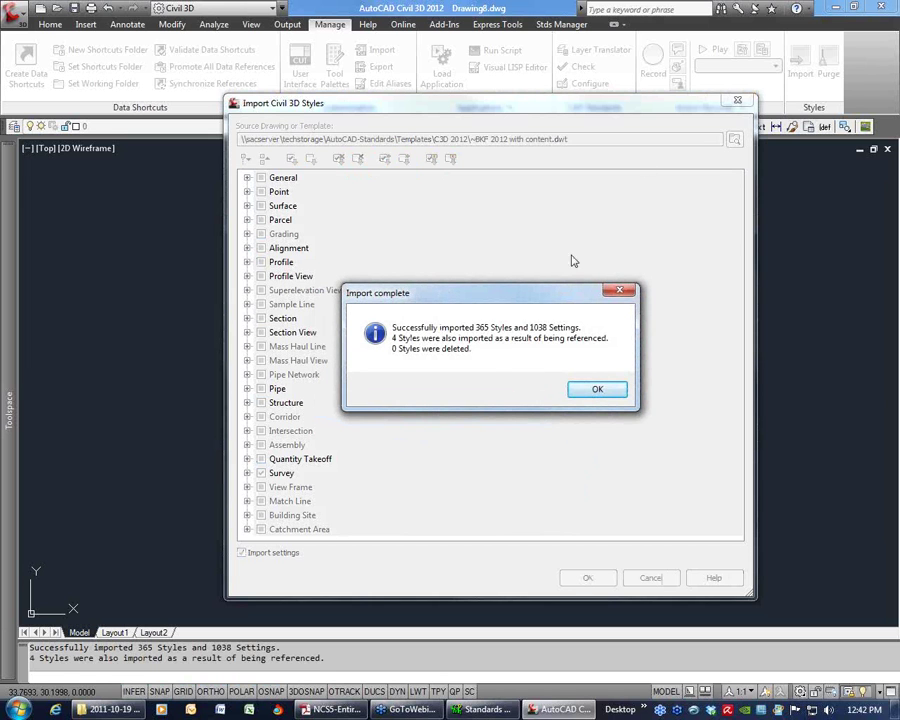
left_click(588, 388)
mouse_move(14, 261)
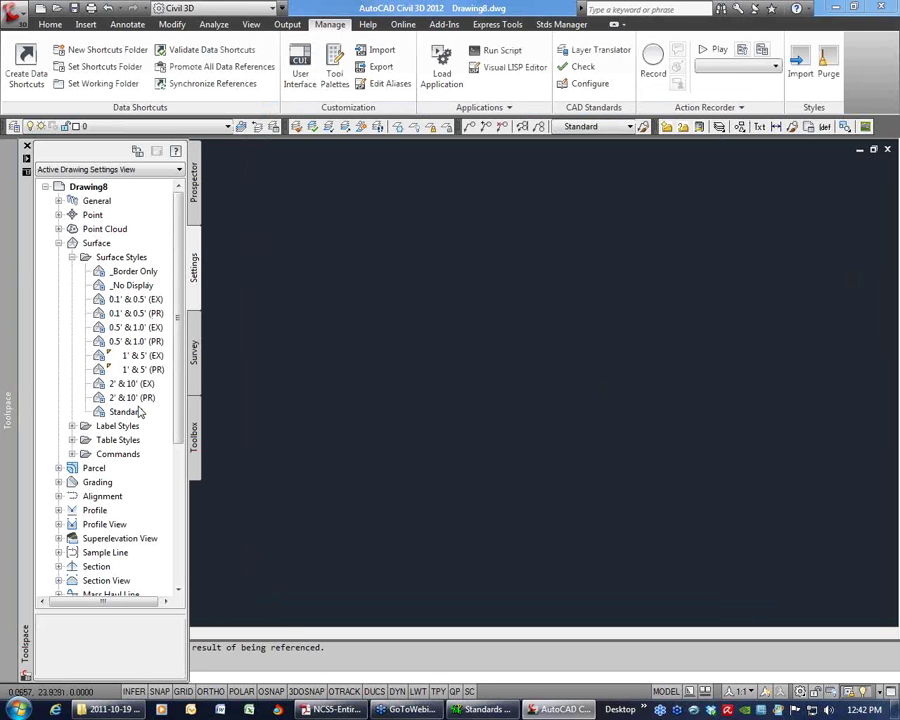
left_click(456, 307)
left_click(399, 257)
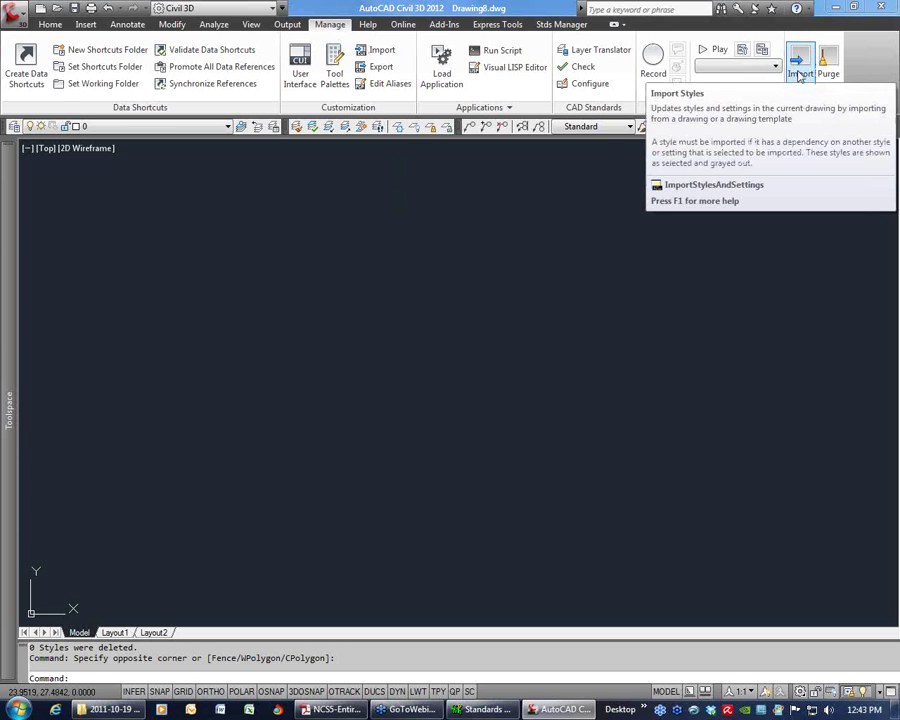
left_click_drag(613, 242, 554, 245)
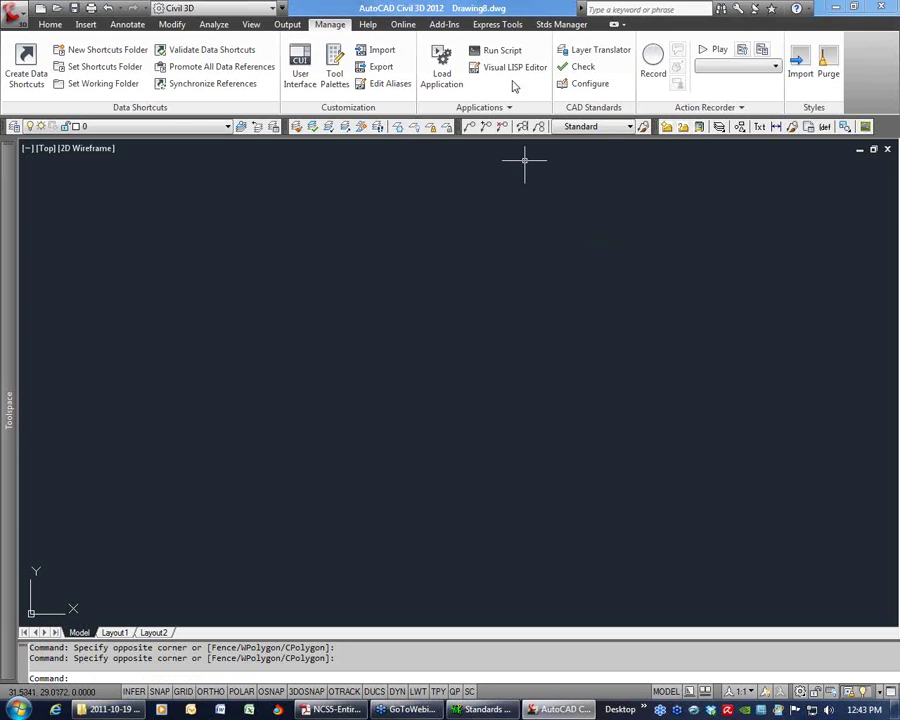
- Review the standards available for Set Current Standard, including BKF and BKF_NCS, and close the dialog without changing the standard
left_click(561, 24)
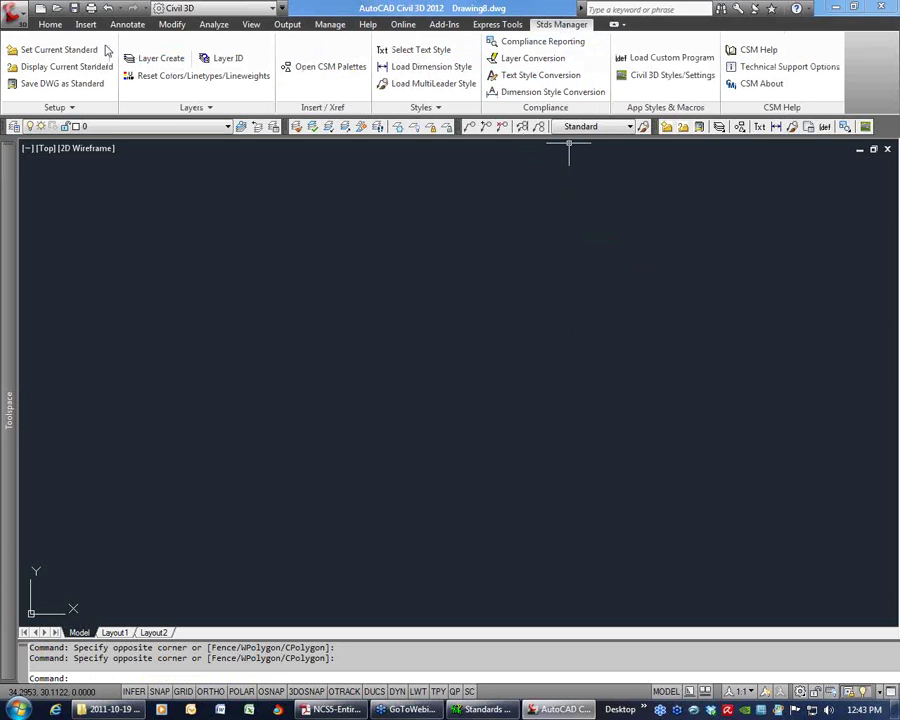
left_click(60, 50)
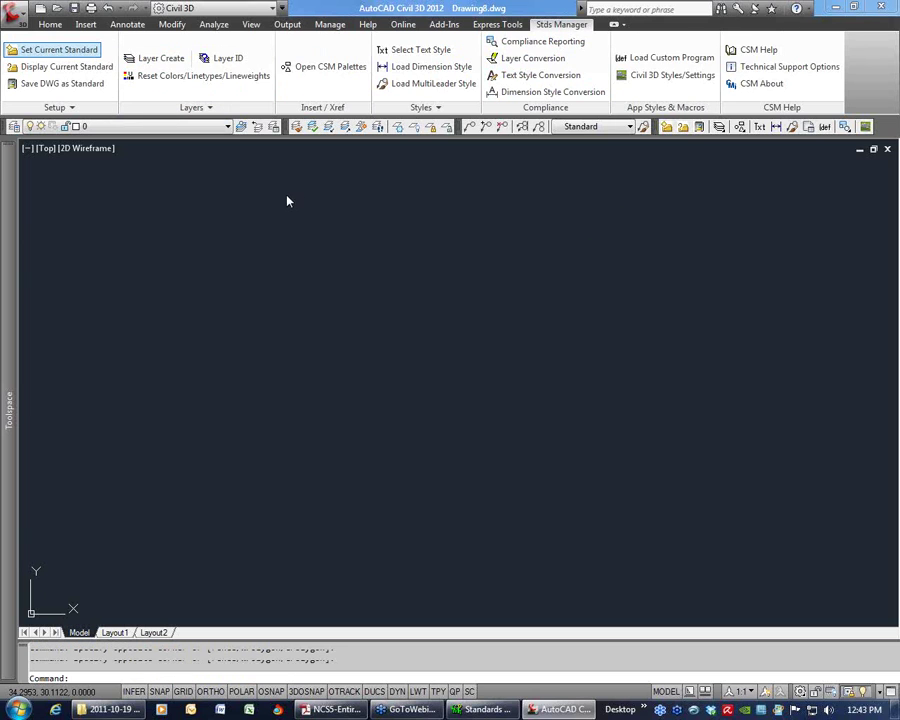
left_click(293, 263)
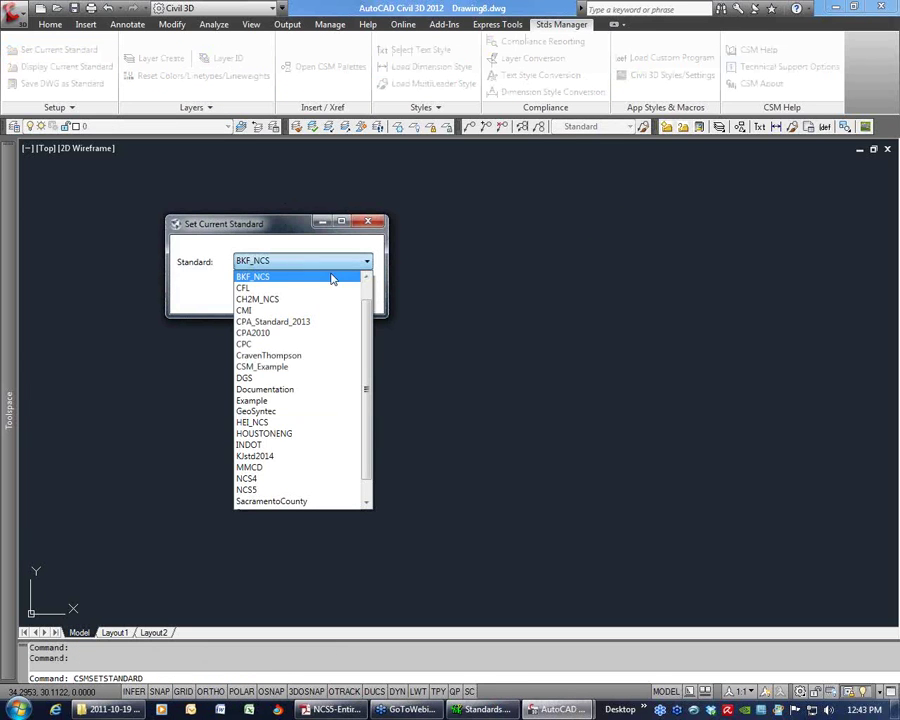
left_click(367, 277)
left_click(367, 277)
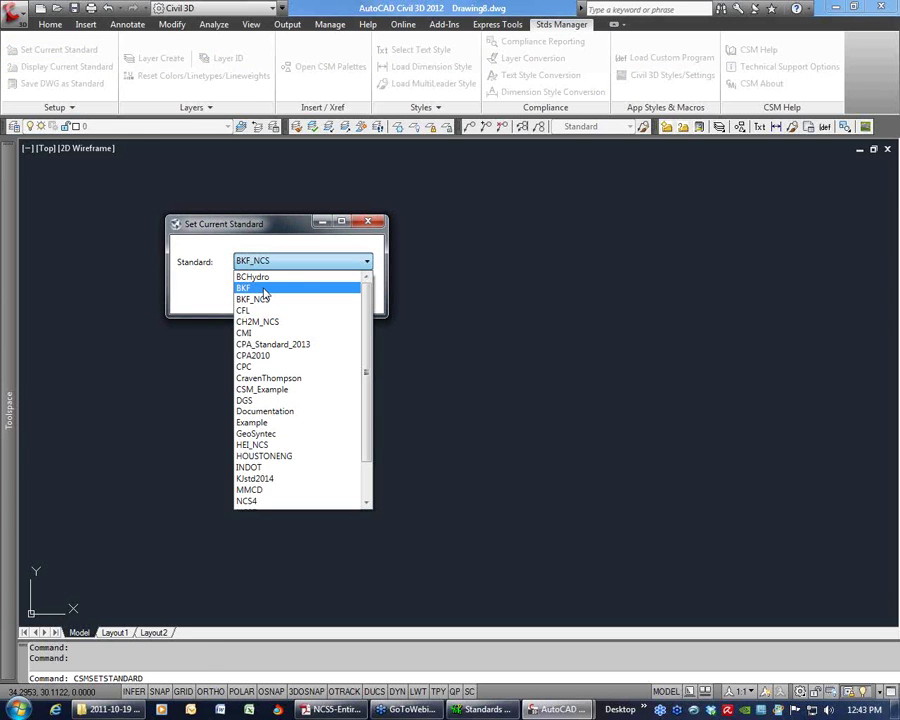
left_click(275, 259)
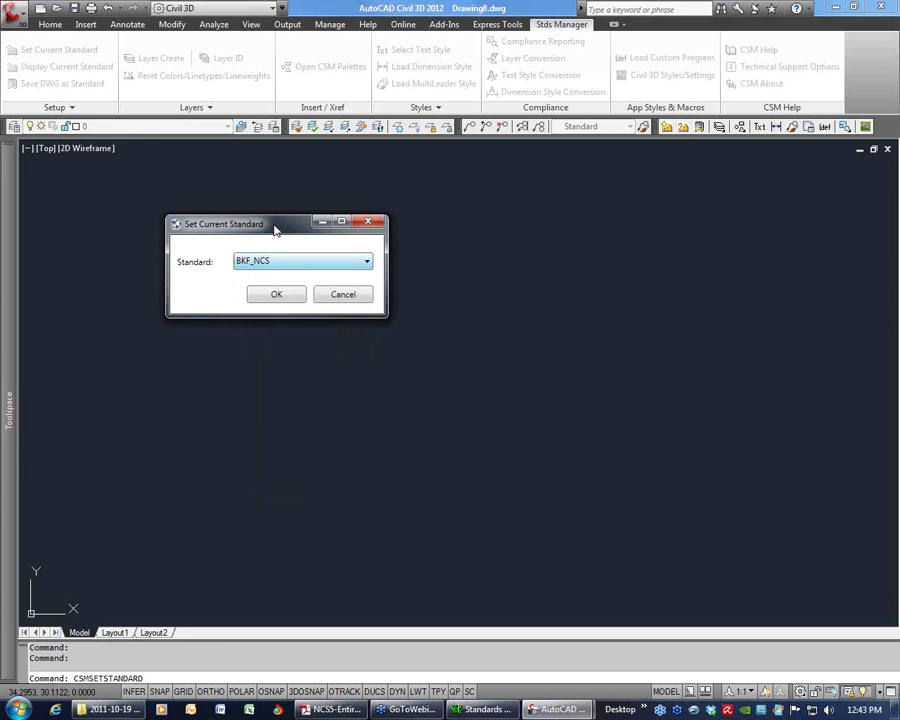
left_click(341, 293)
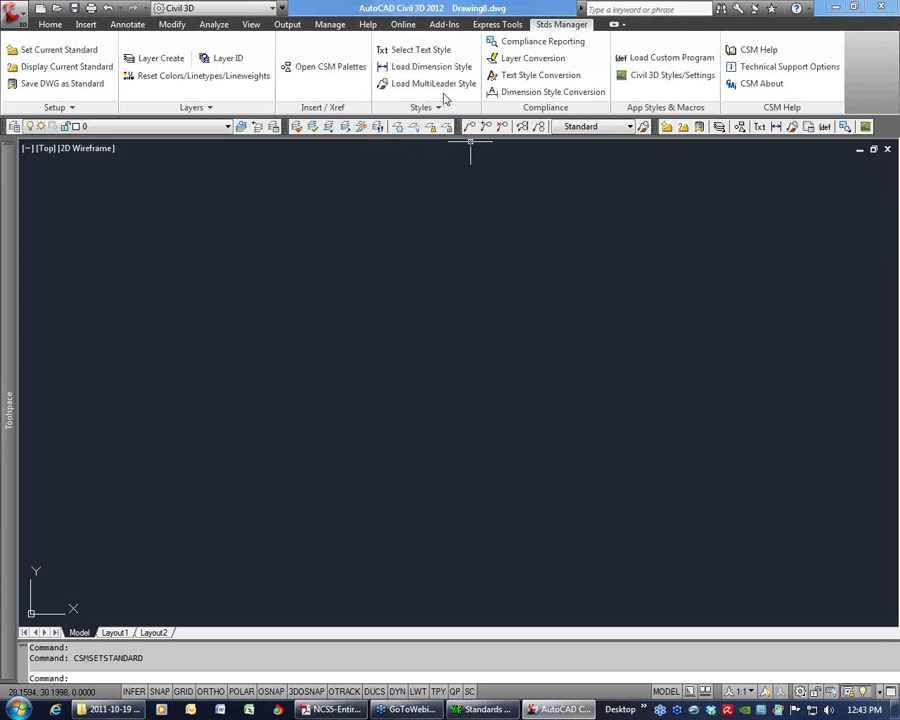
- Look at the Load Page Setup tool among the additional CSM style commands
left_click(436, 107)
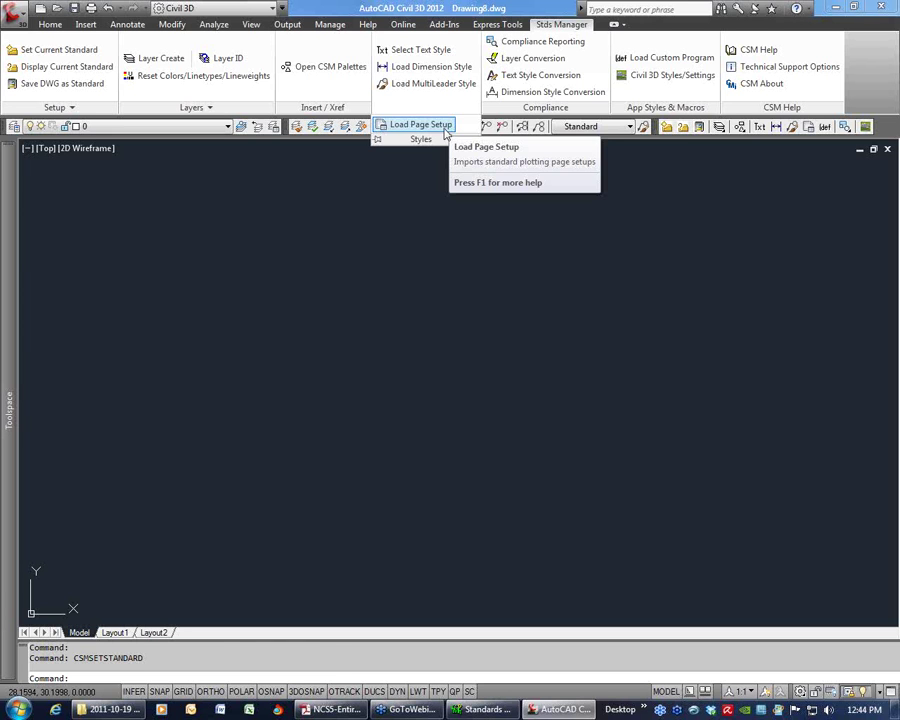
left_click(643, 333)
left_click(575, 275)
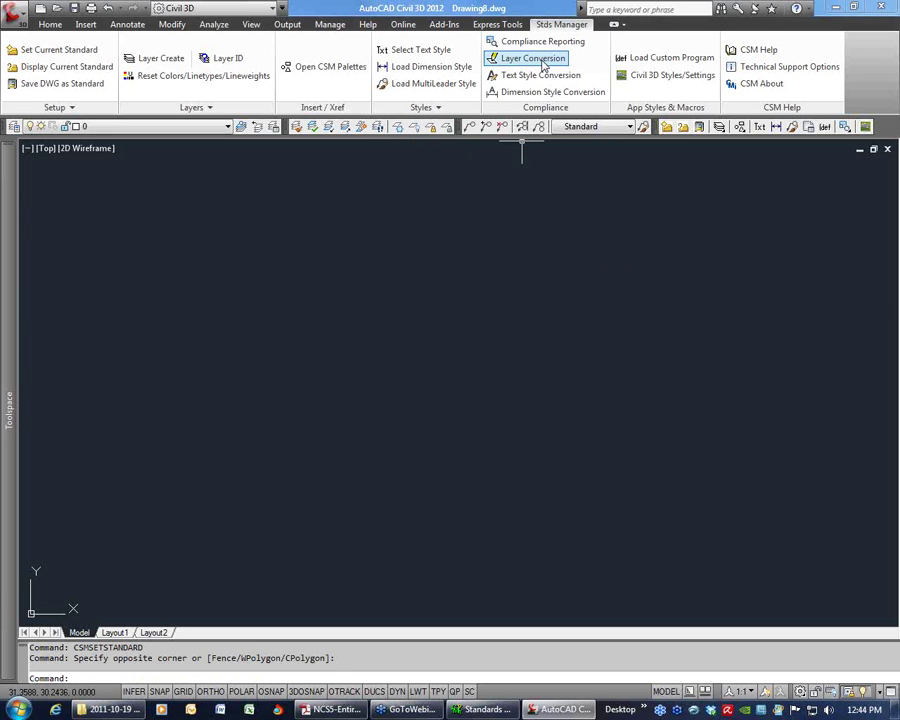
- Open Layer Conversion with locked layers scanned, review the Standard Library assignment BKF Original Layers to NCS, and cancel without converting
left_click(540, 59)
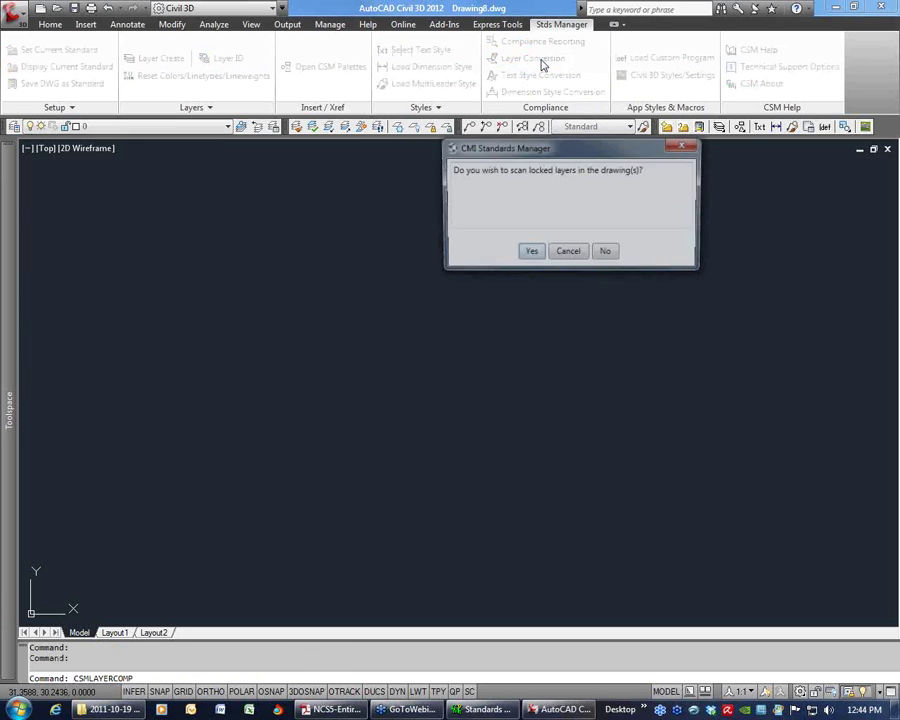
left_click(531, 251)
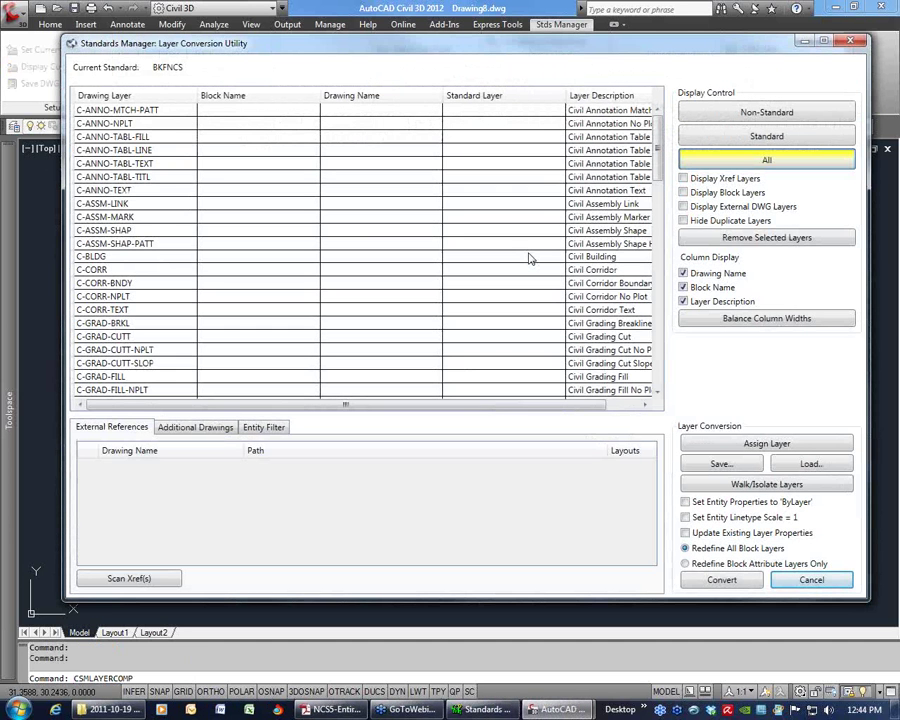
left_click(806, 465)
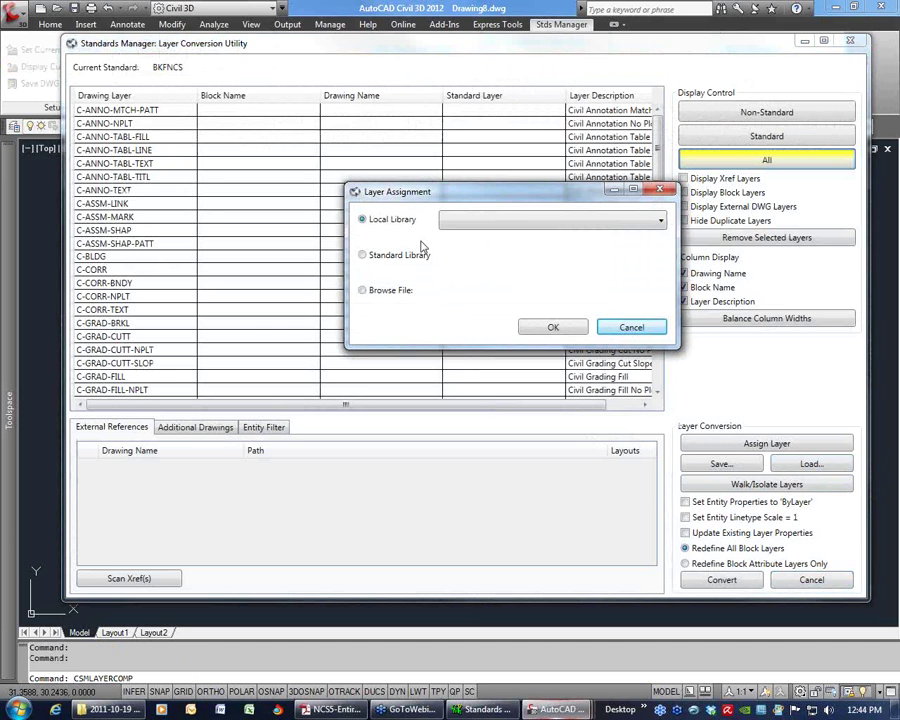
left_click(400, 256)
left_click(503, 257)
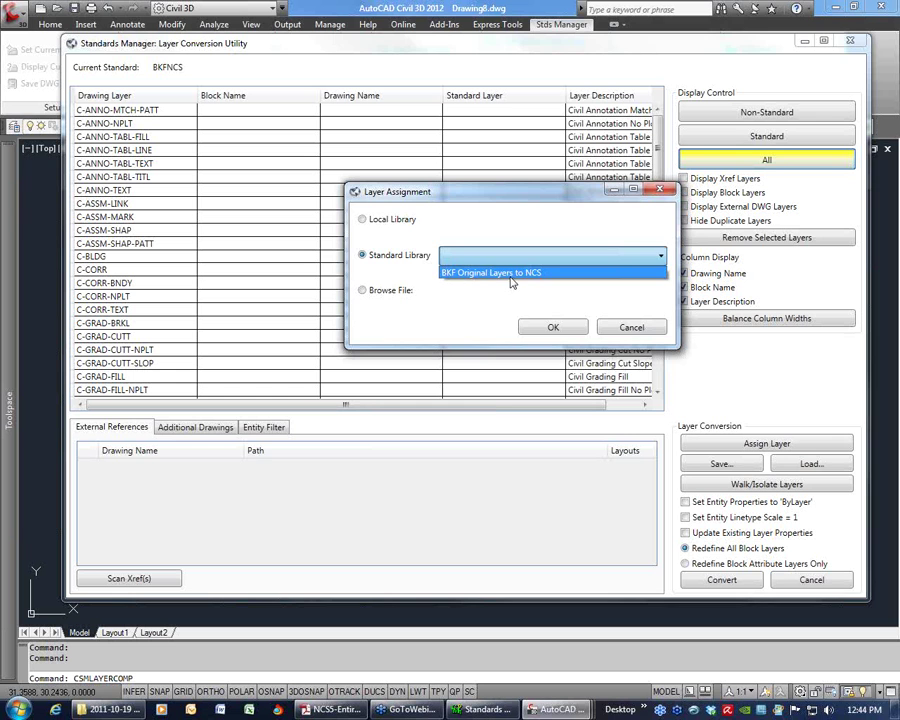
left_click(612, 290)
left_click(630, 327)
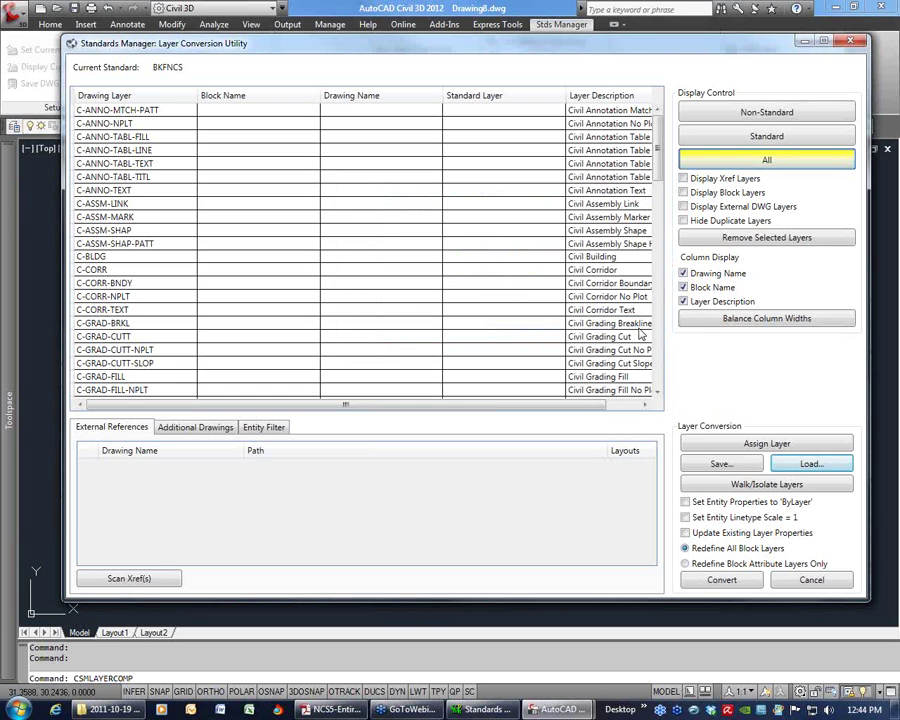
left_click(811, 580)
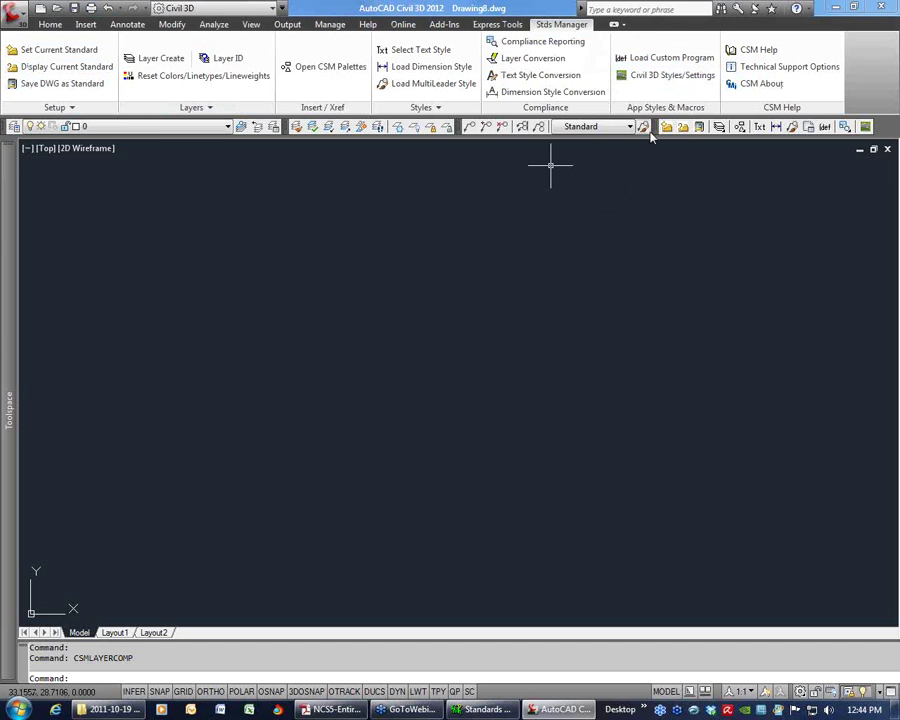
- Float the CSM toolbar over the drawing area and temporarily display the menu bar to review the CMI Stds Mgr commands
left_click_drag(658, 133, 612, 196)
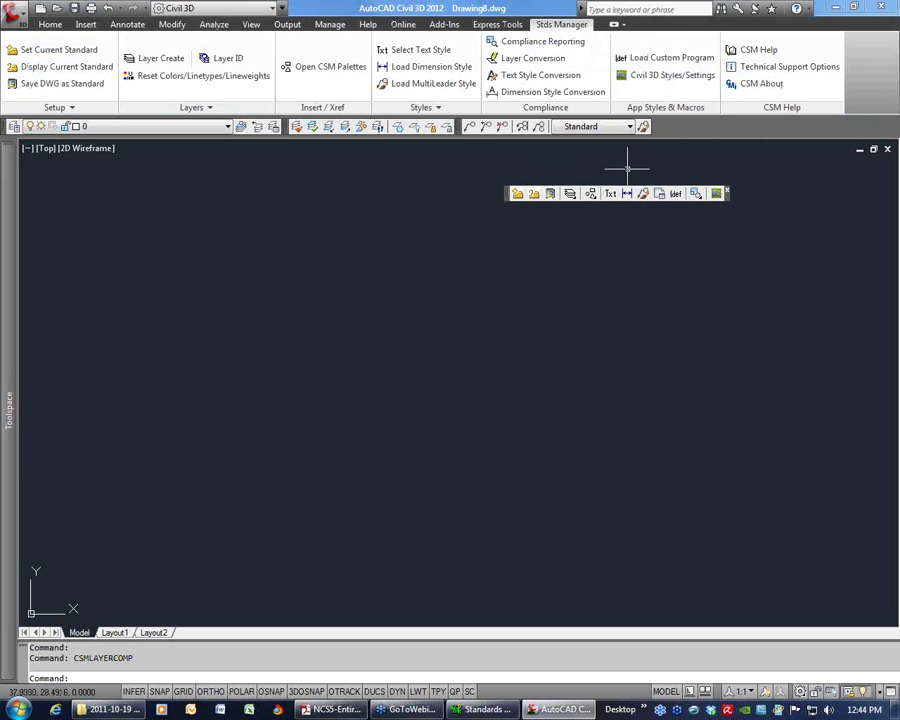
left_click(282, 7)
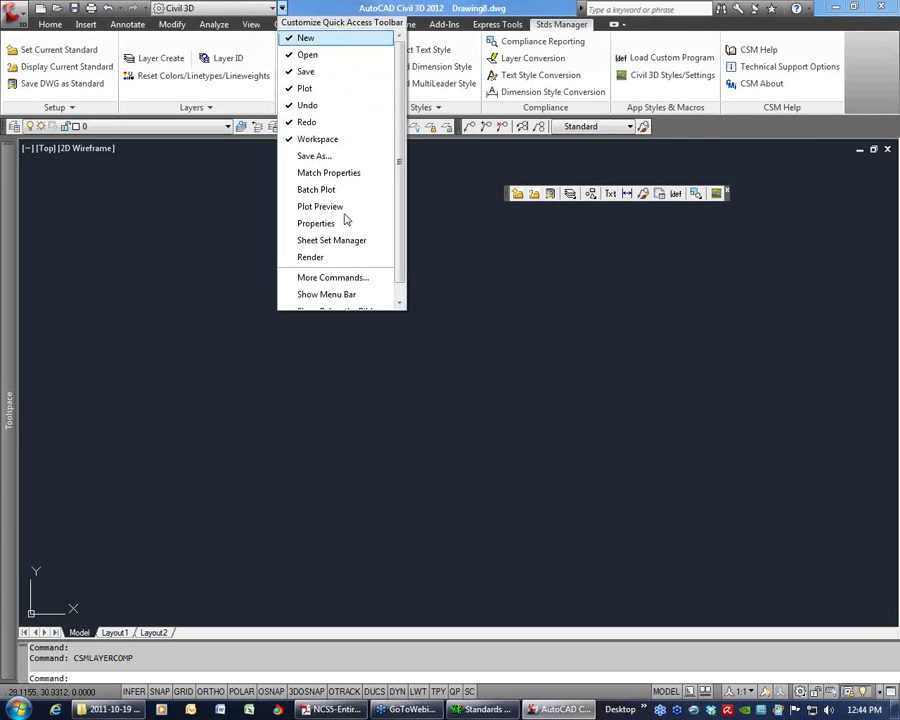
left_click(356, 295)
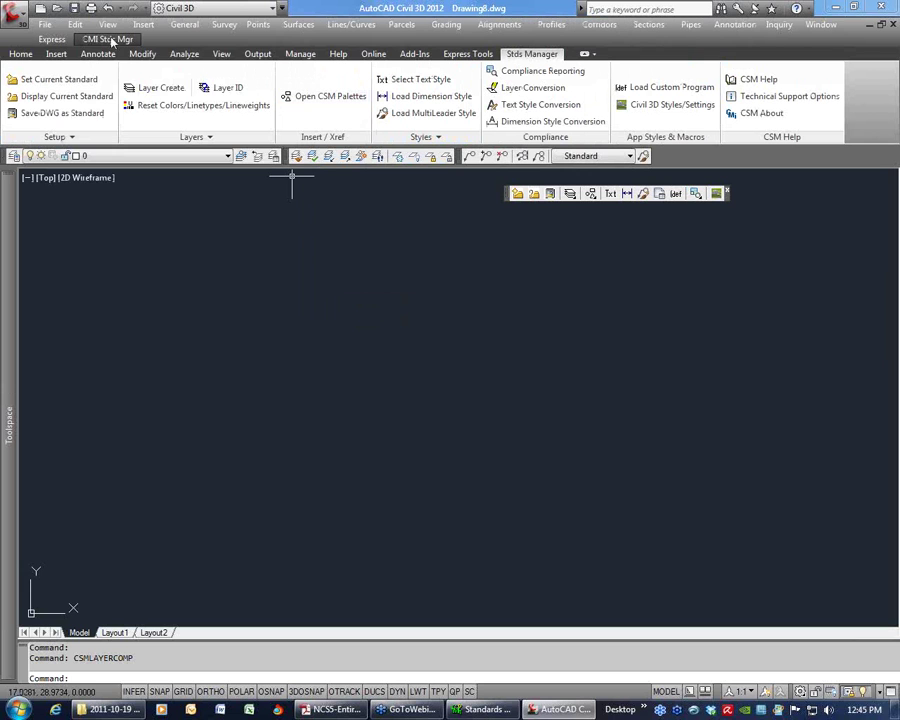
left_click(110, 40)
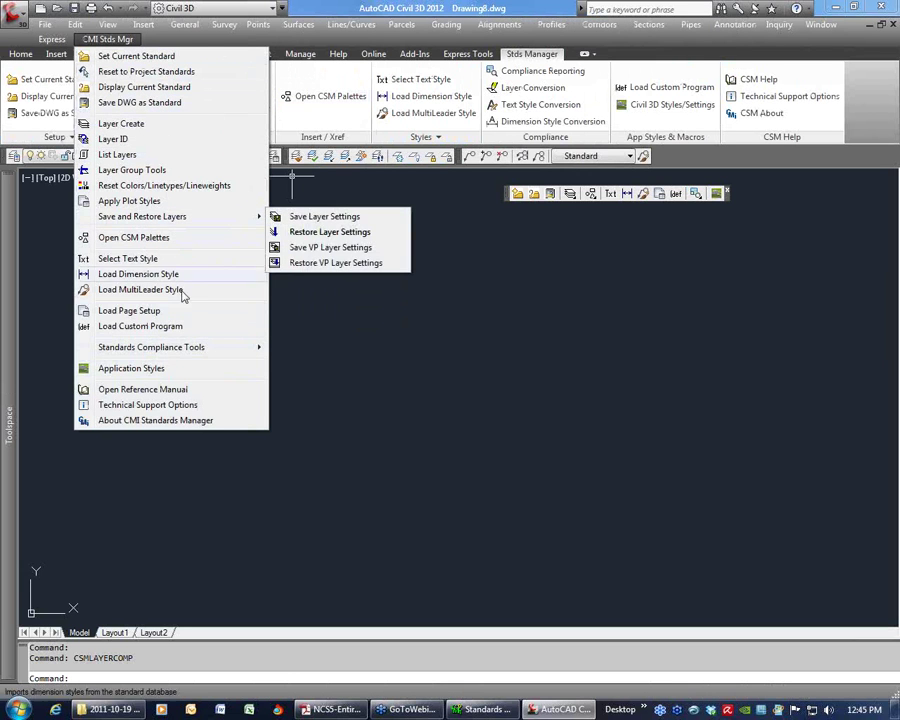
left_click(176, 405)
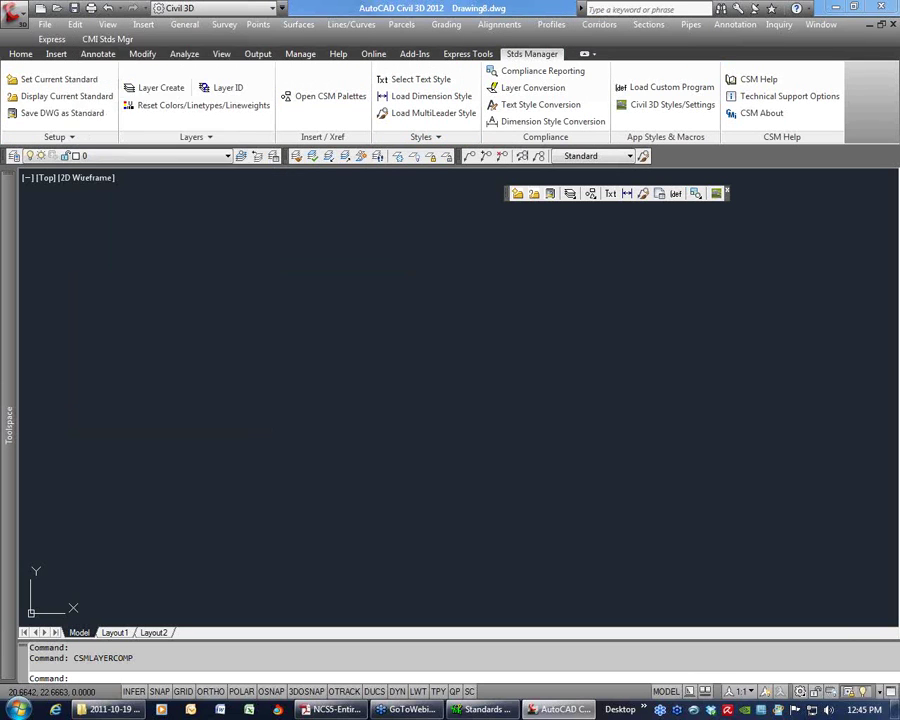
left_click(283, 8)
left_click(326, 295)
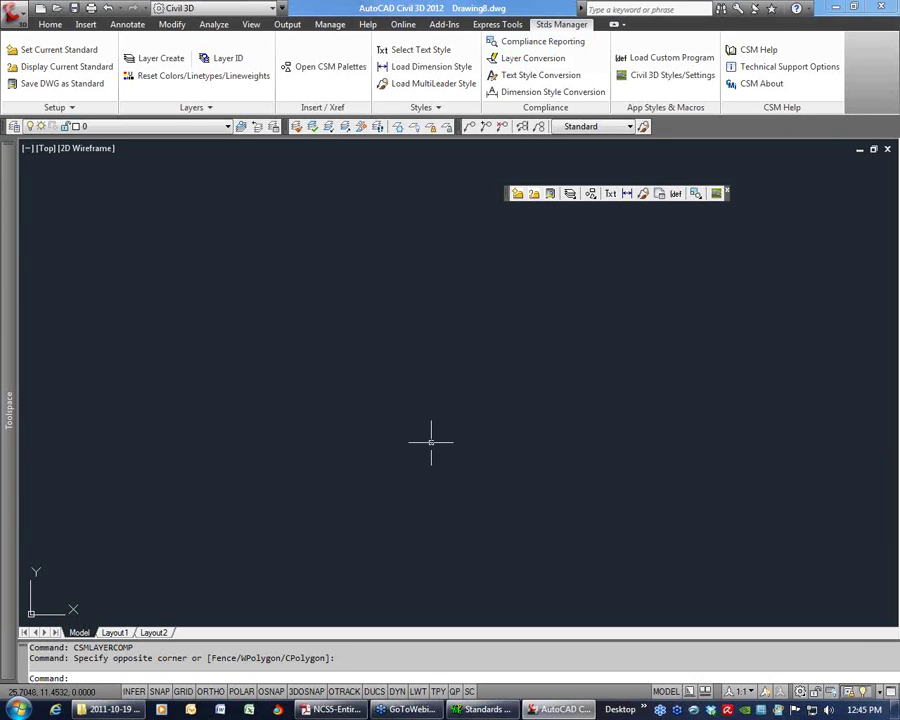
- Enter the CSM prefix on the command line to show how the commands begin, and switch to Drawing6.dwg
type("CSM")
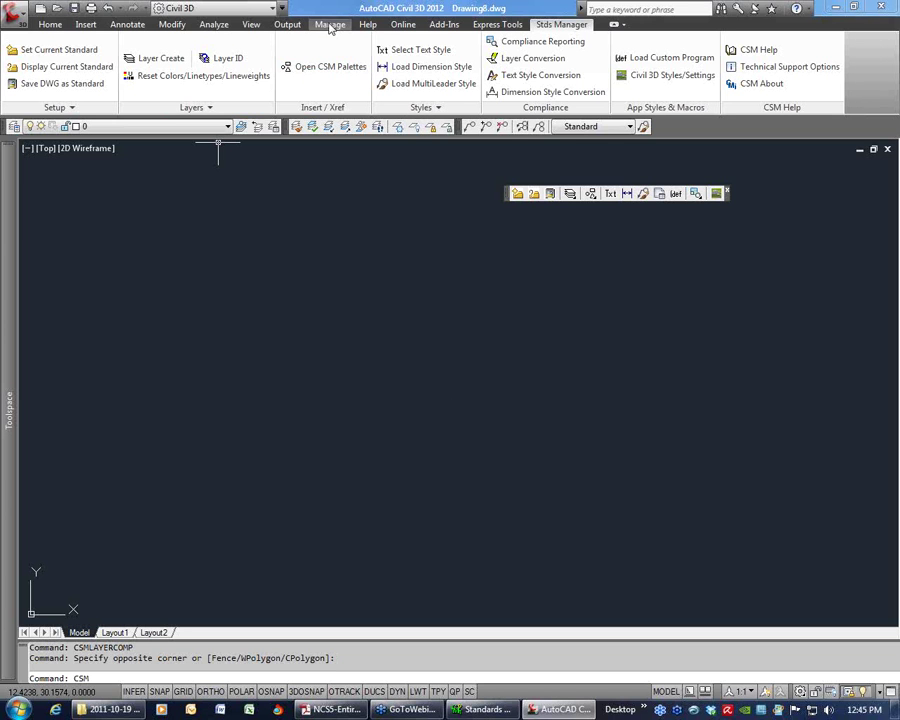
left_click(251, 25)
left_click(676, 82)
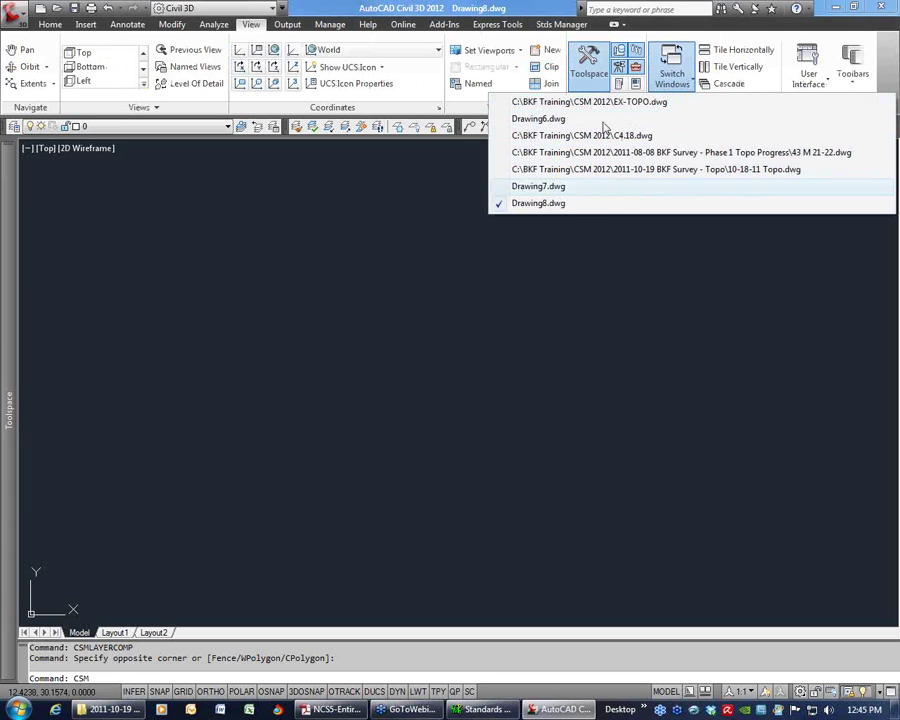
left_click(593, 119)
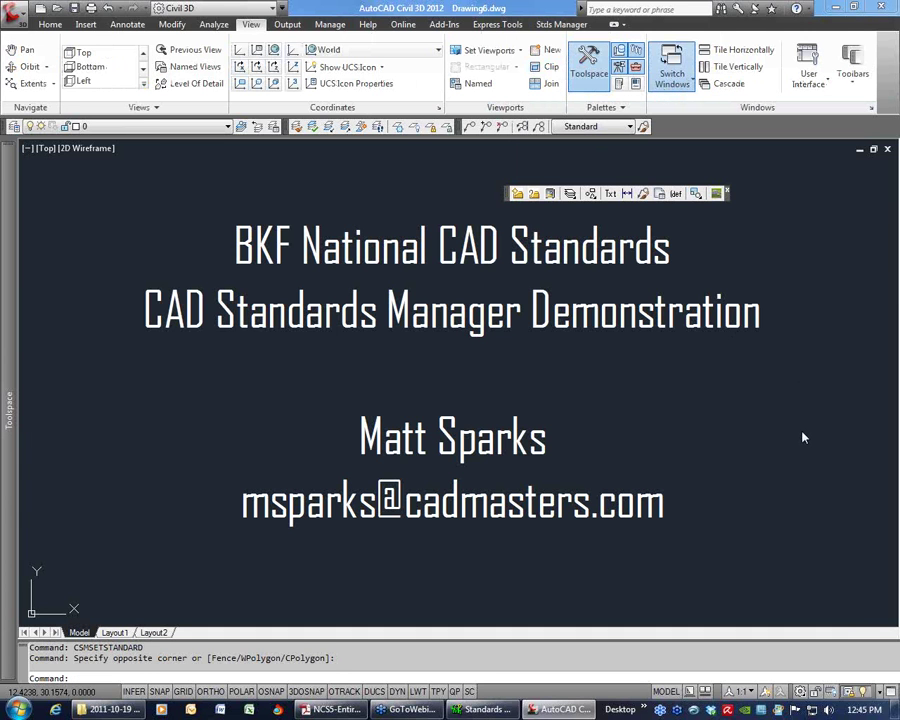